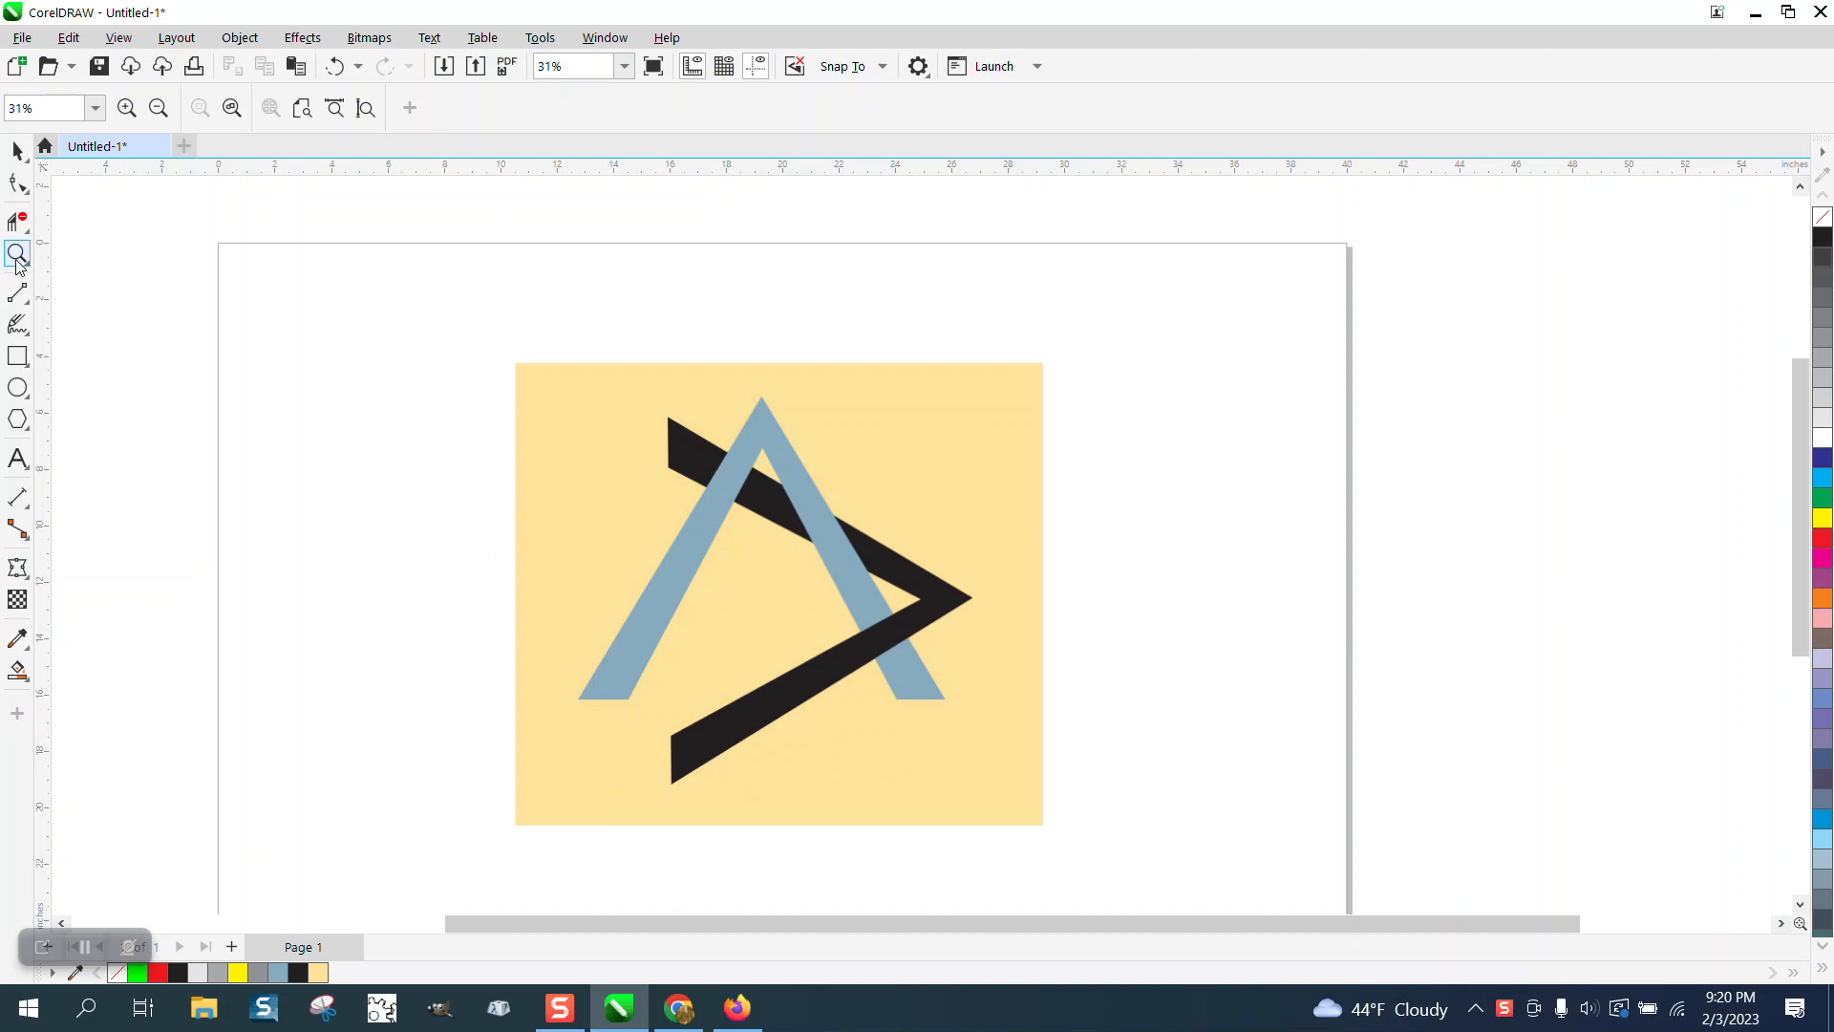
left_click_drag(587, 408, 1211, 790)
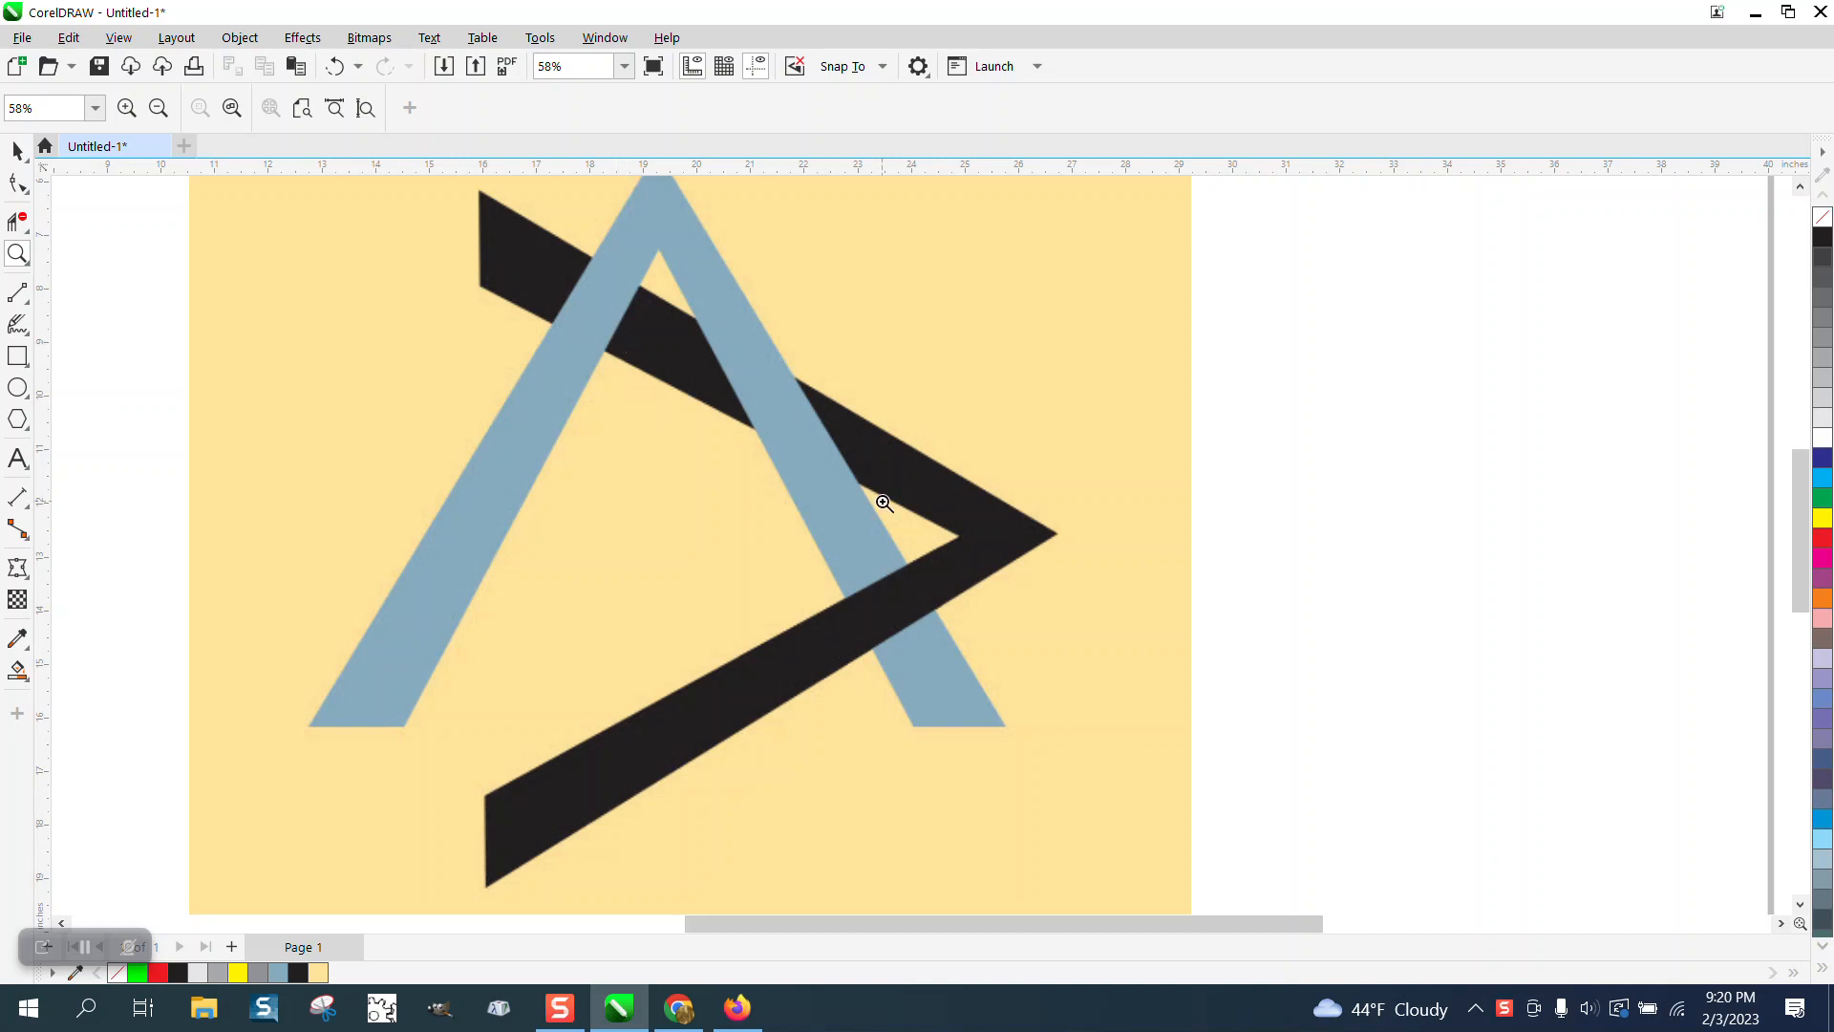
scroll(926, 494, "down", 3)
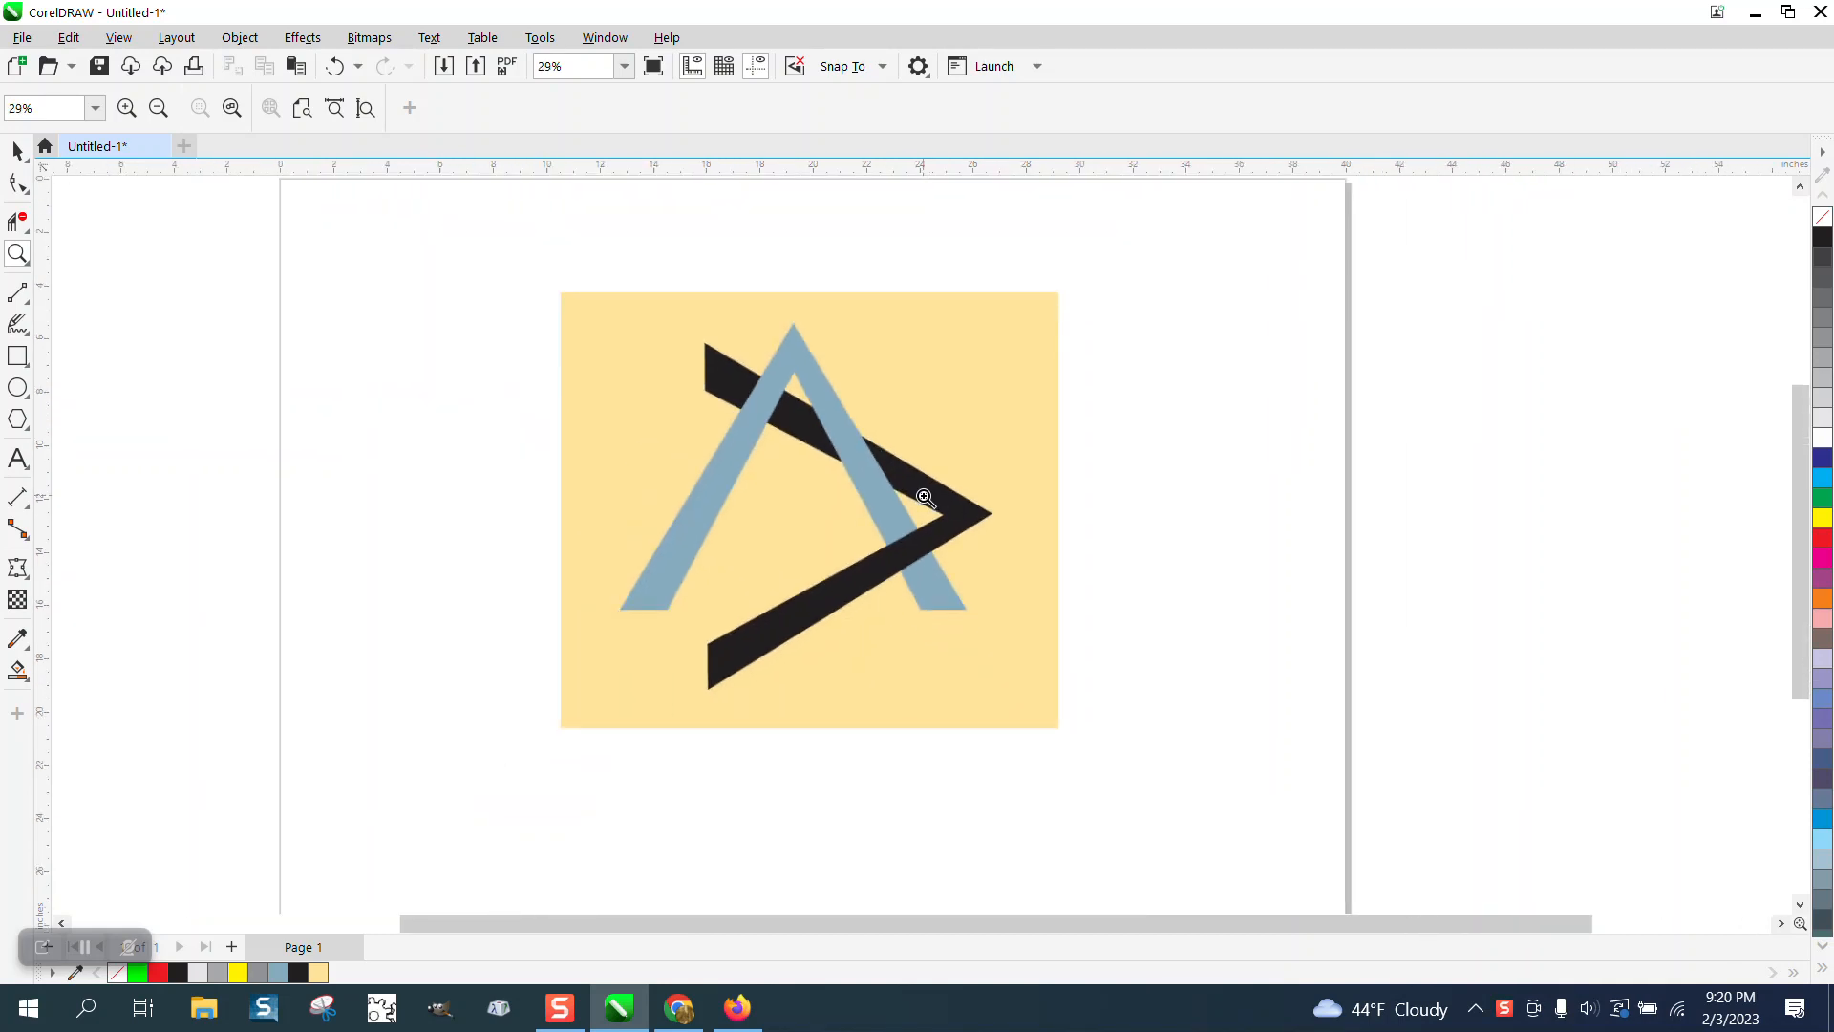
left_click(28, 473)
left_click(76, 459)
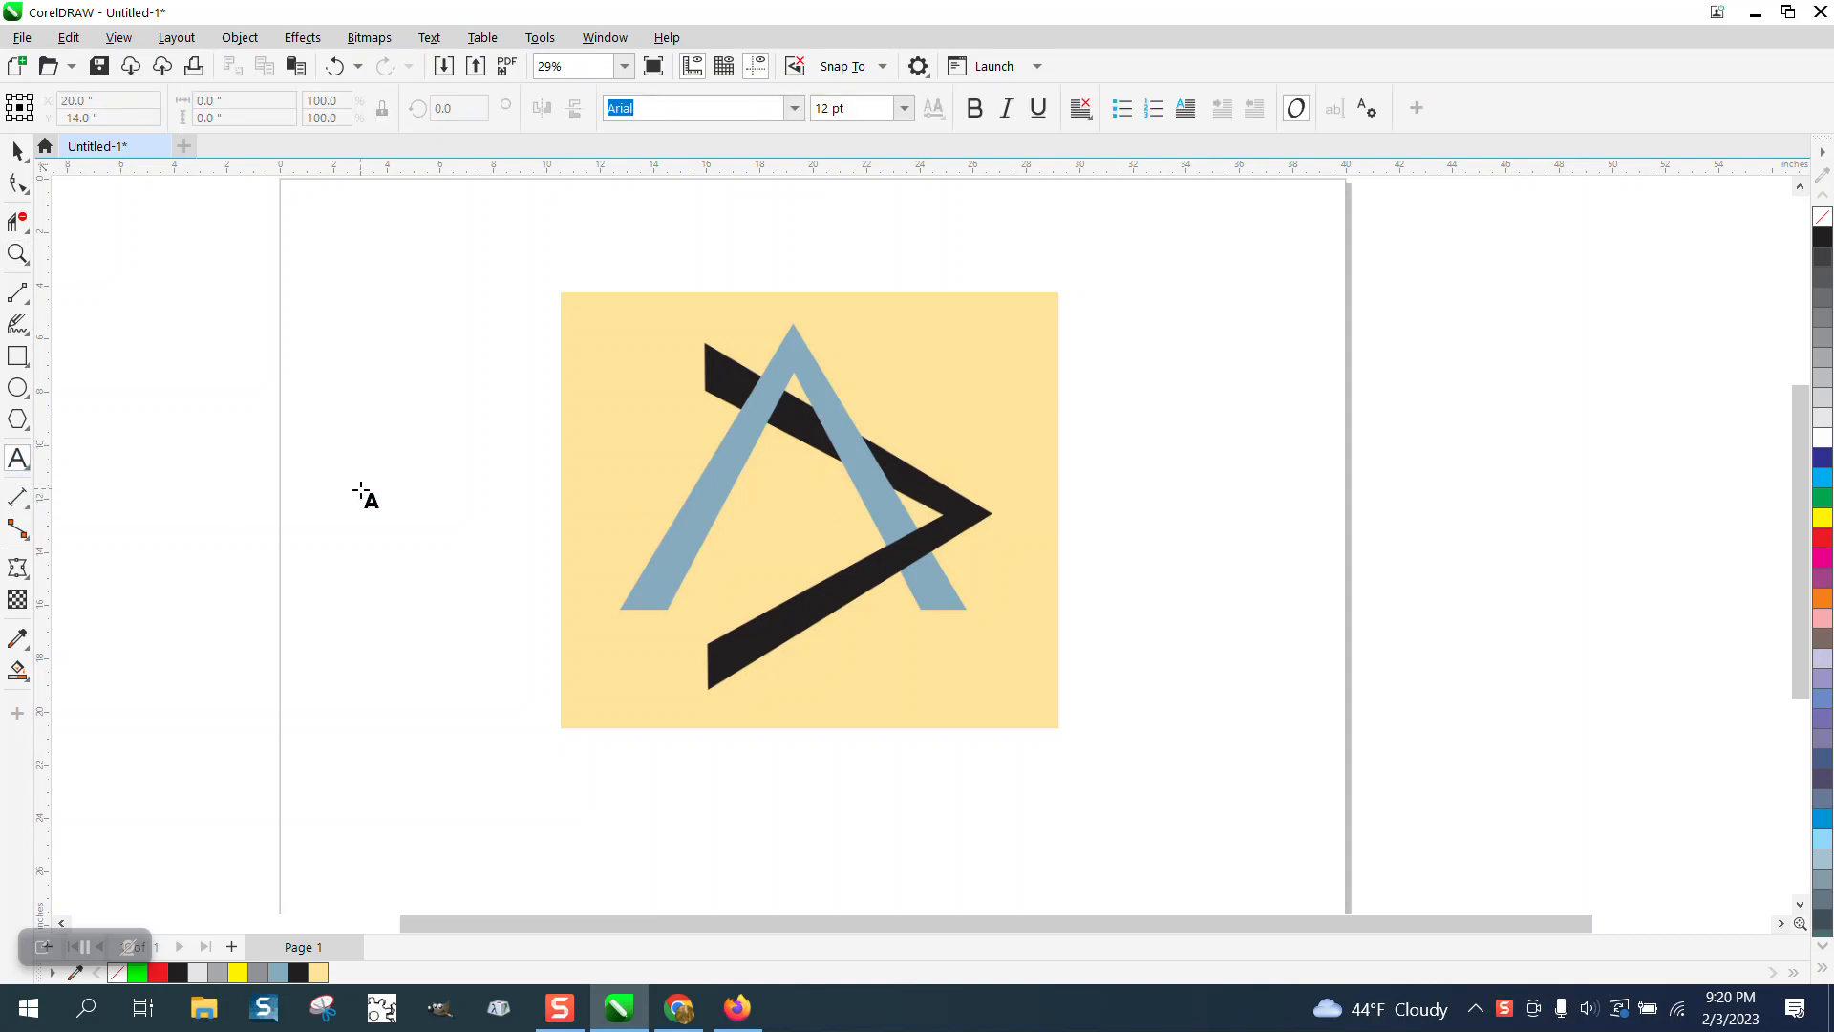
key("space")
- Scale the logo bitmap down proportionally to about 2.70 by 2.36 inches
left_click(563, 356)
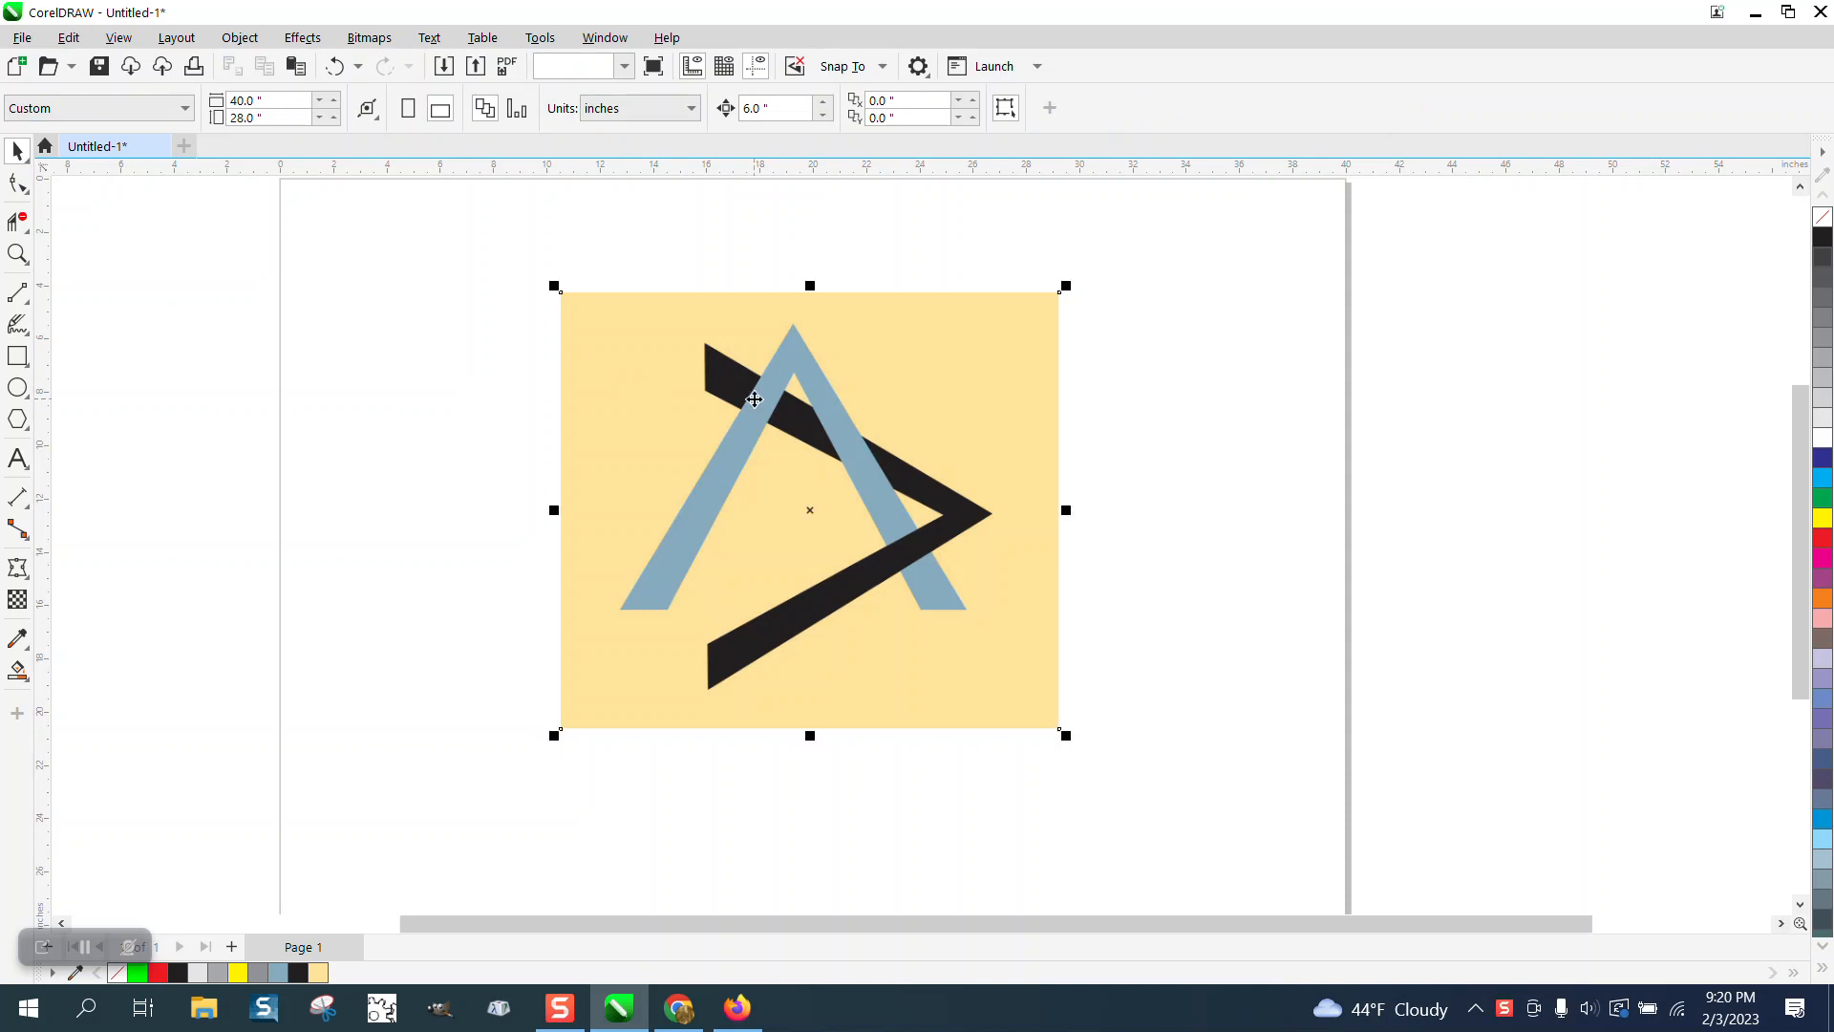
mouse_move(1064, 285)
left_mouse_down()
mouse_move(638, 654)
mouse_move(689, 398)
left_mouse_up()
- Outline-trace the logo bitmap and move the traced copy onto the empty area to the right of the original
left_click(697, 108)
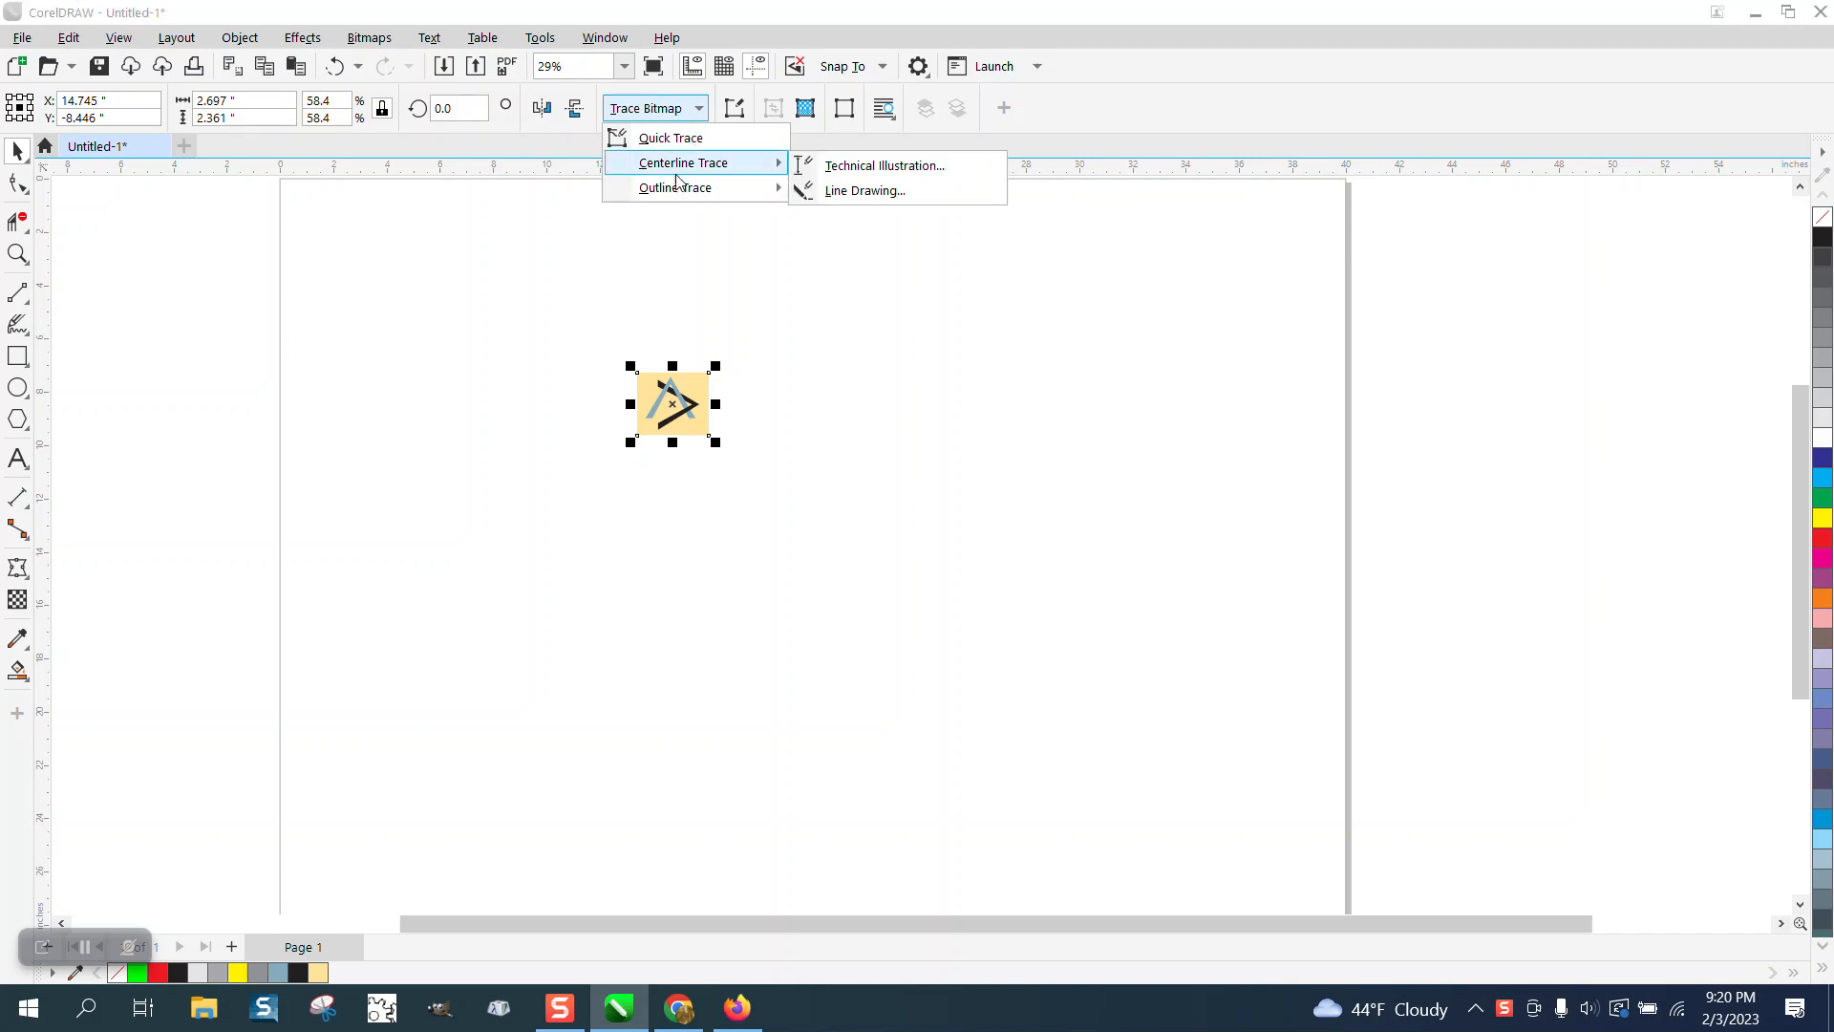
mouse_move(678, 188)
left_click(855, 265)
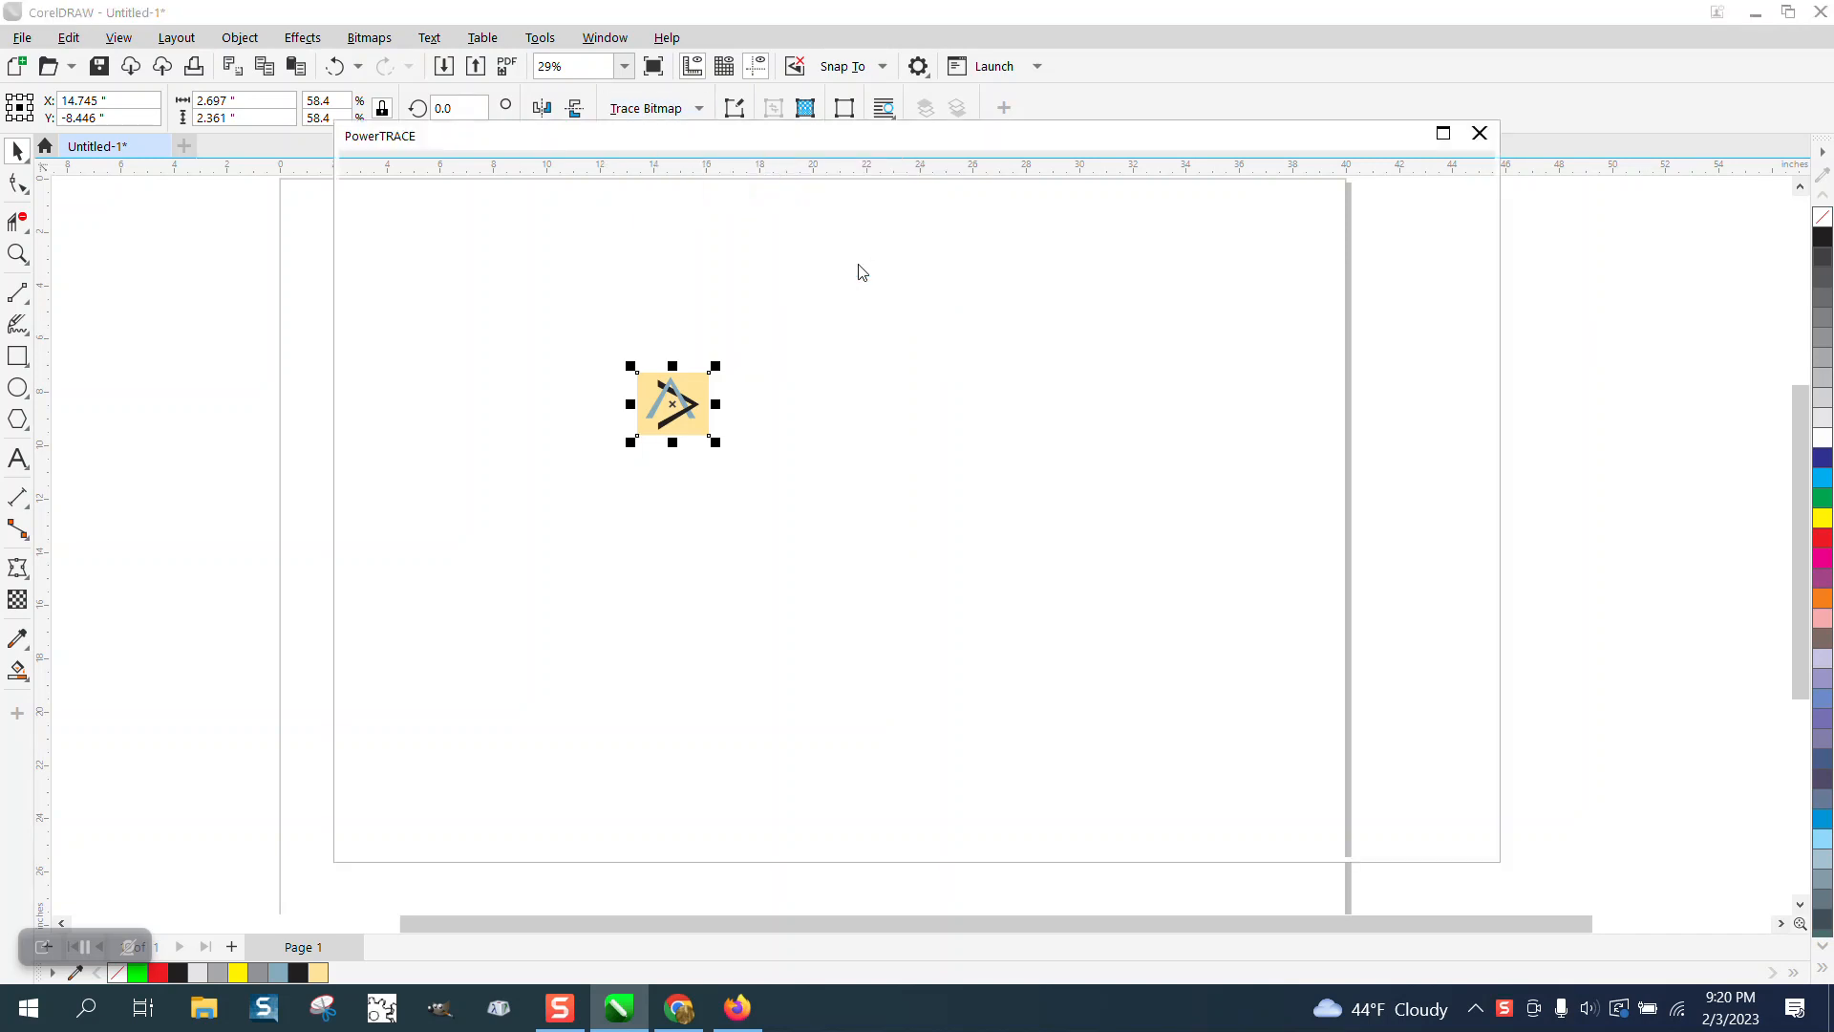
left_click(1309, 828)
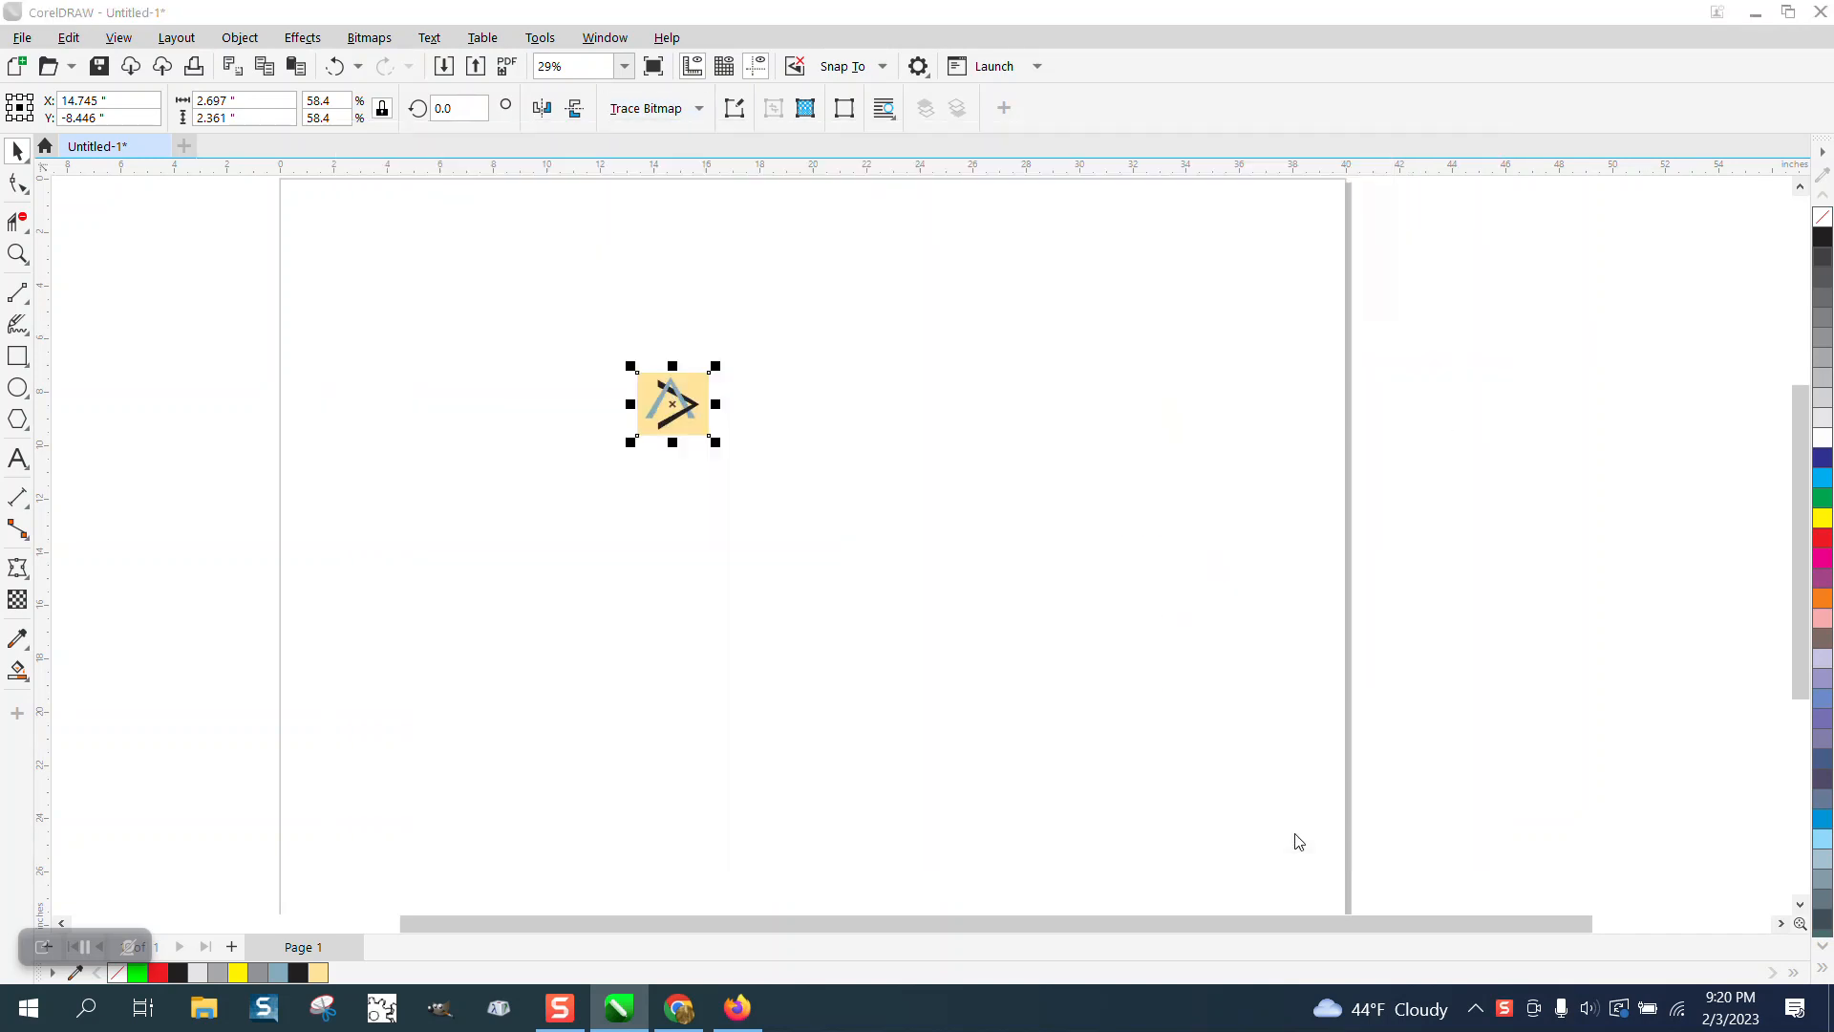
mouse_move(681, 402)
left_mouse_down()
mouse_move(788, 407)
mouse_move(894, 449)
left_mouse_up()
- Ungroup the traced logo and move the small yellow triangle out of the blue A's opening to its right
left_click(17, 253)
left_click_drag(560, 318, 728, 431)
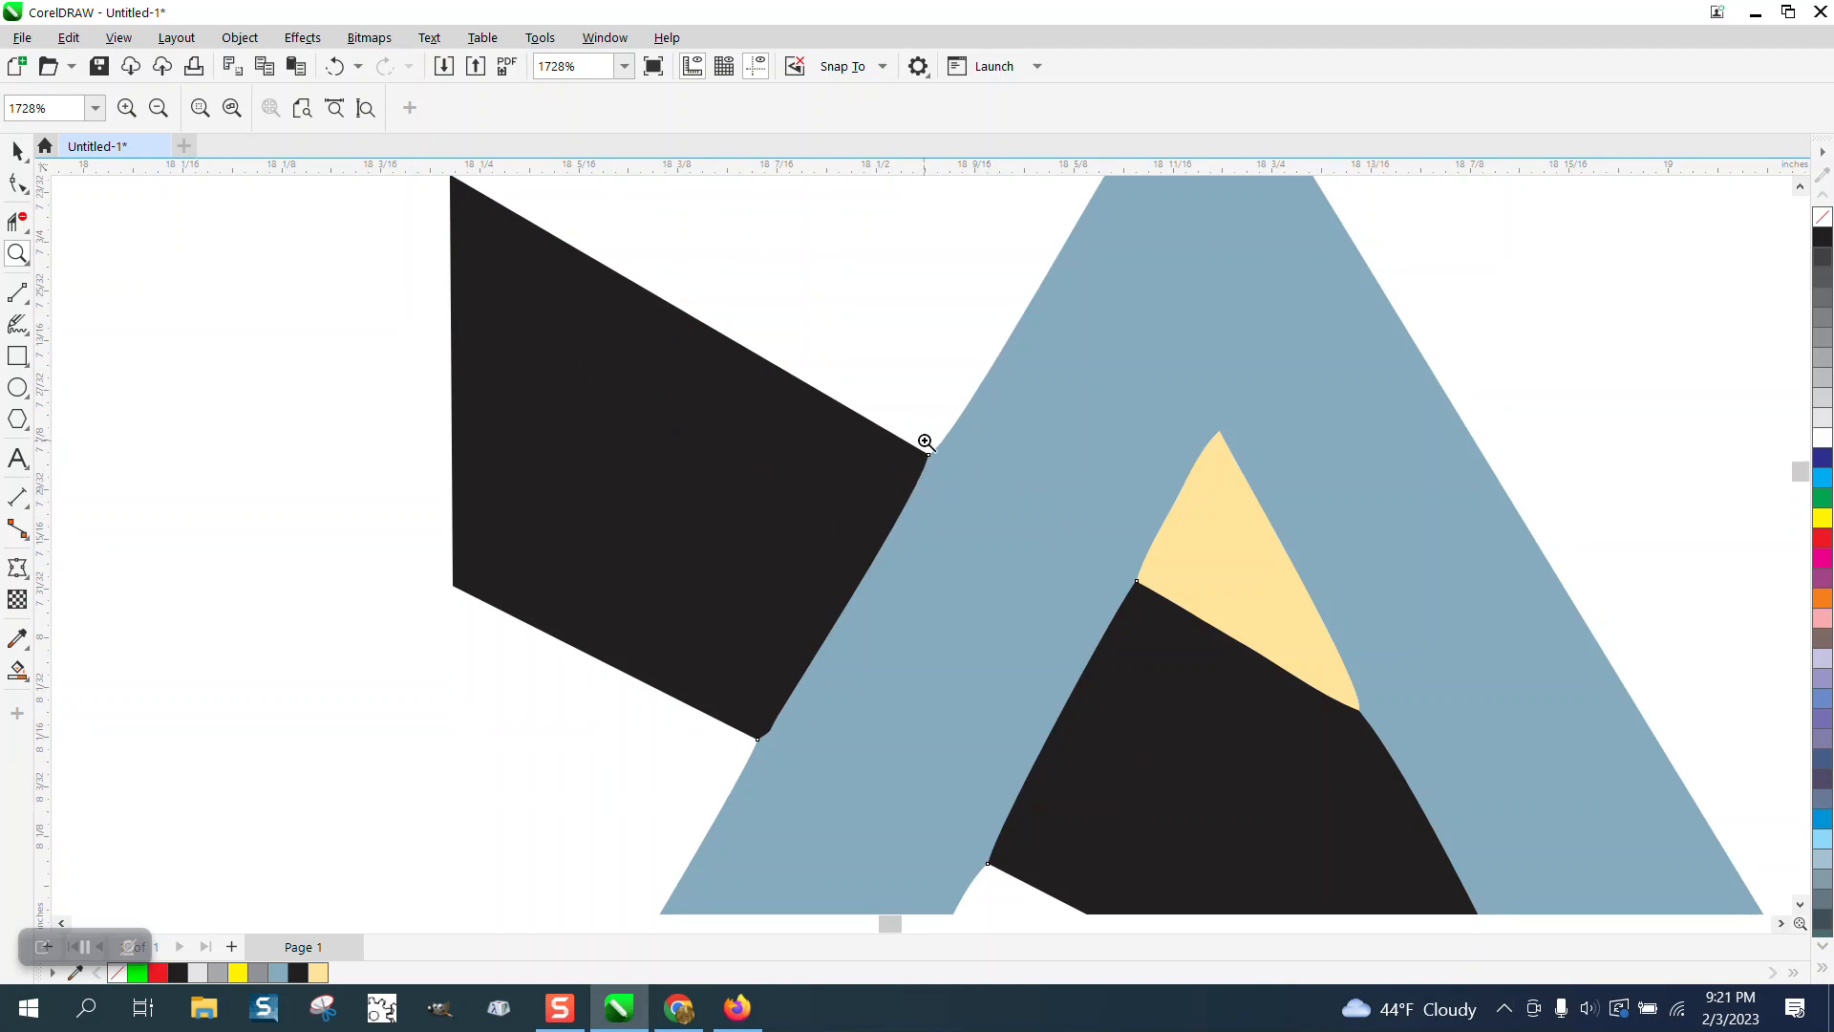
scroll(836, 501, "down", 2)
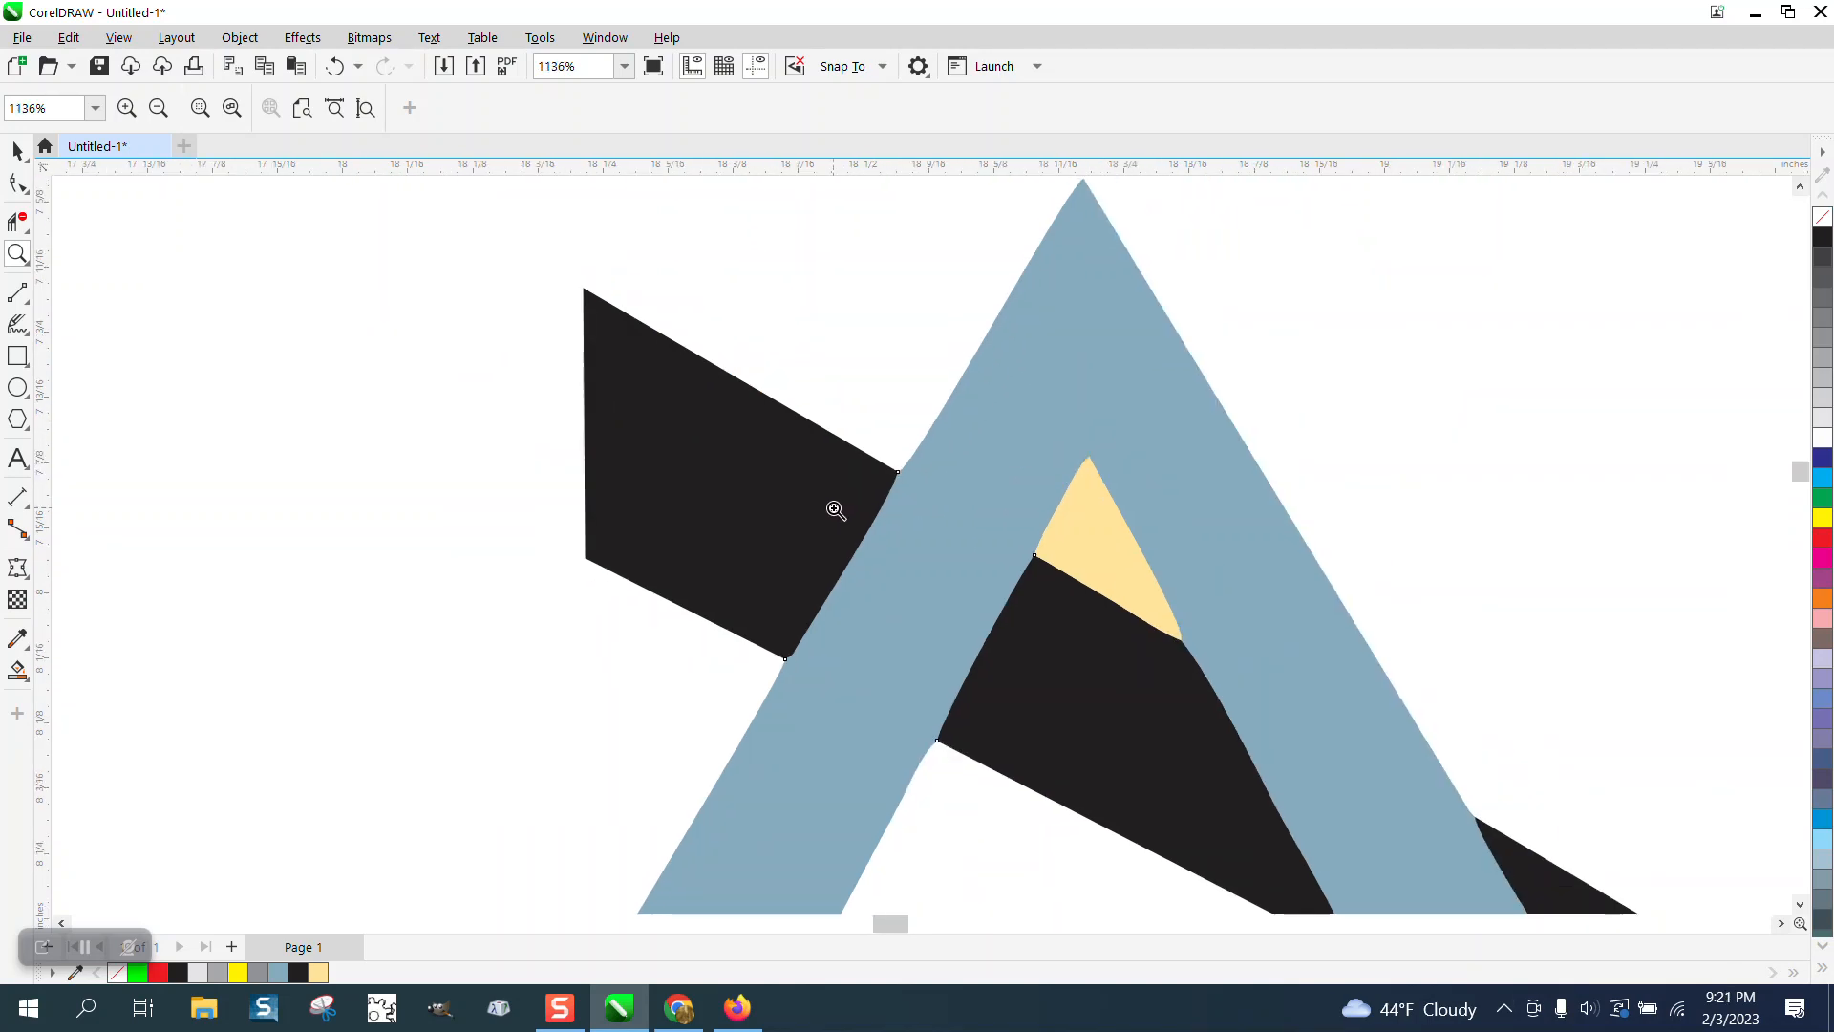
scroll(937, 409, "down", 2)
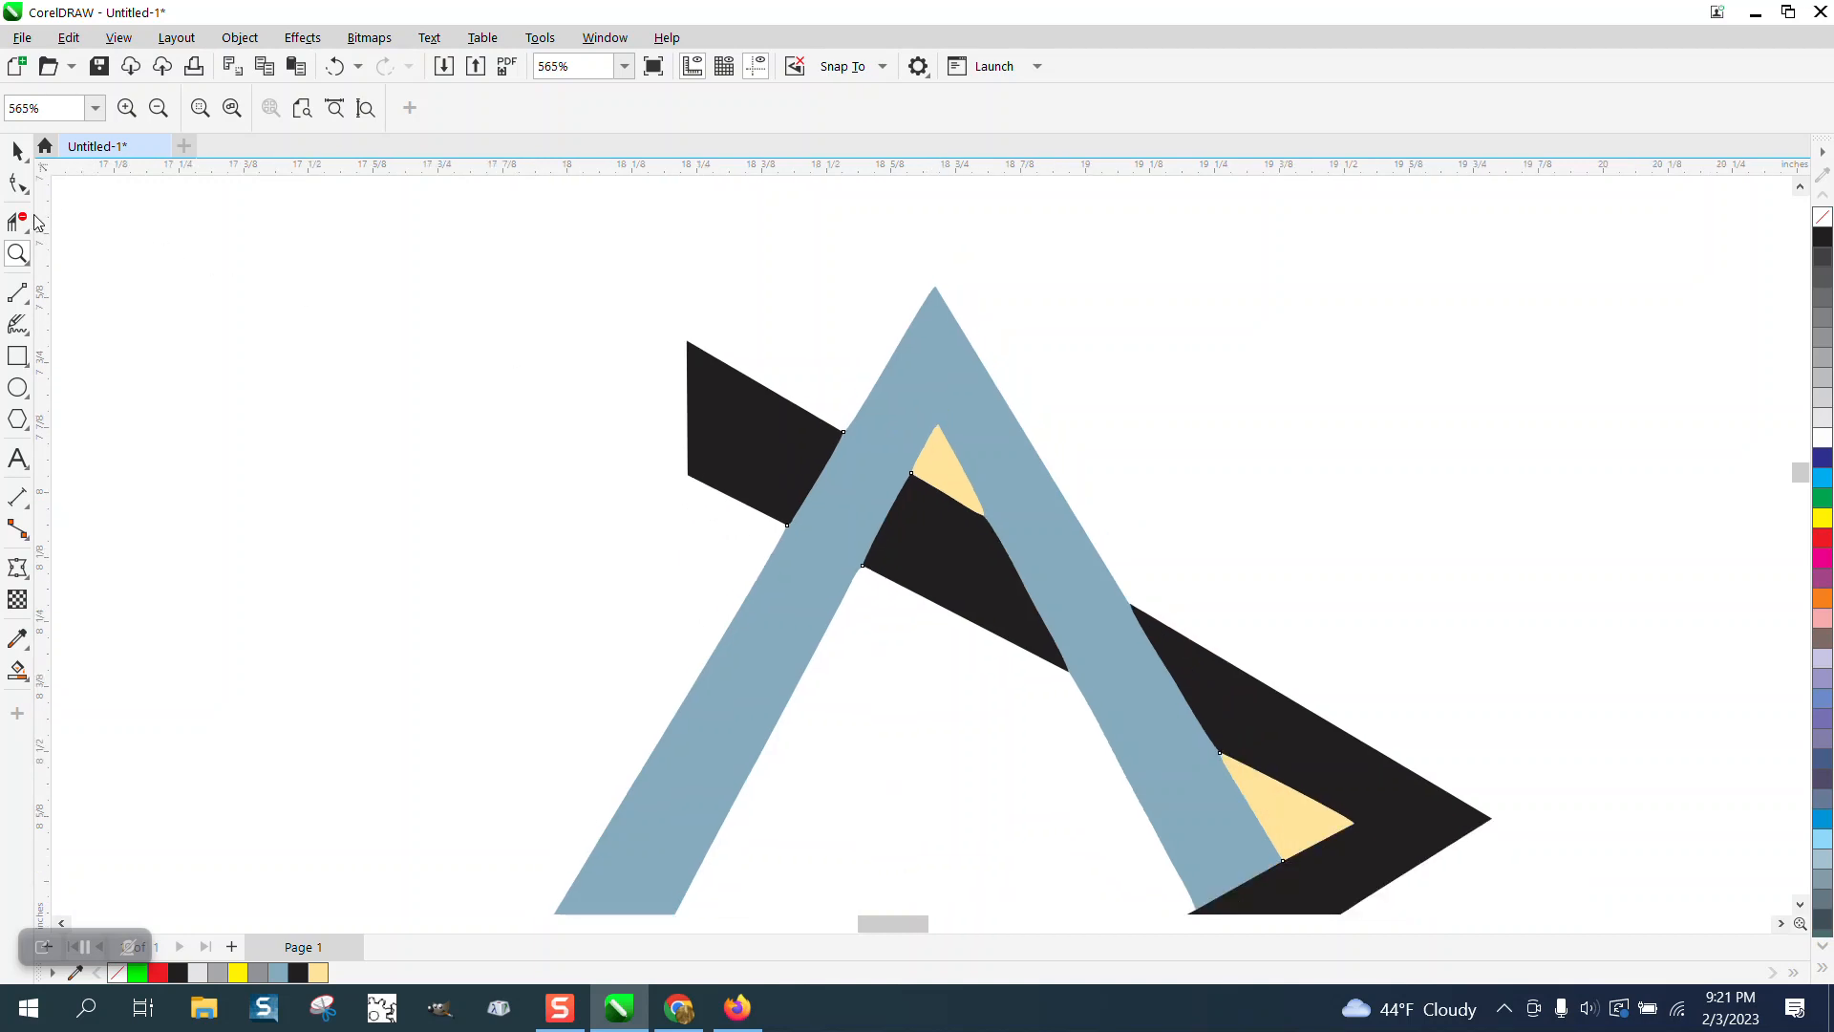
left_click(17, 151)
scroll(945, 349, "up", 2)
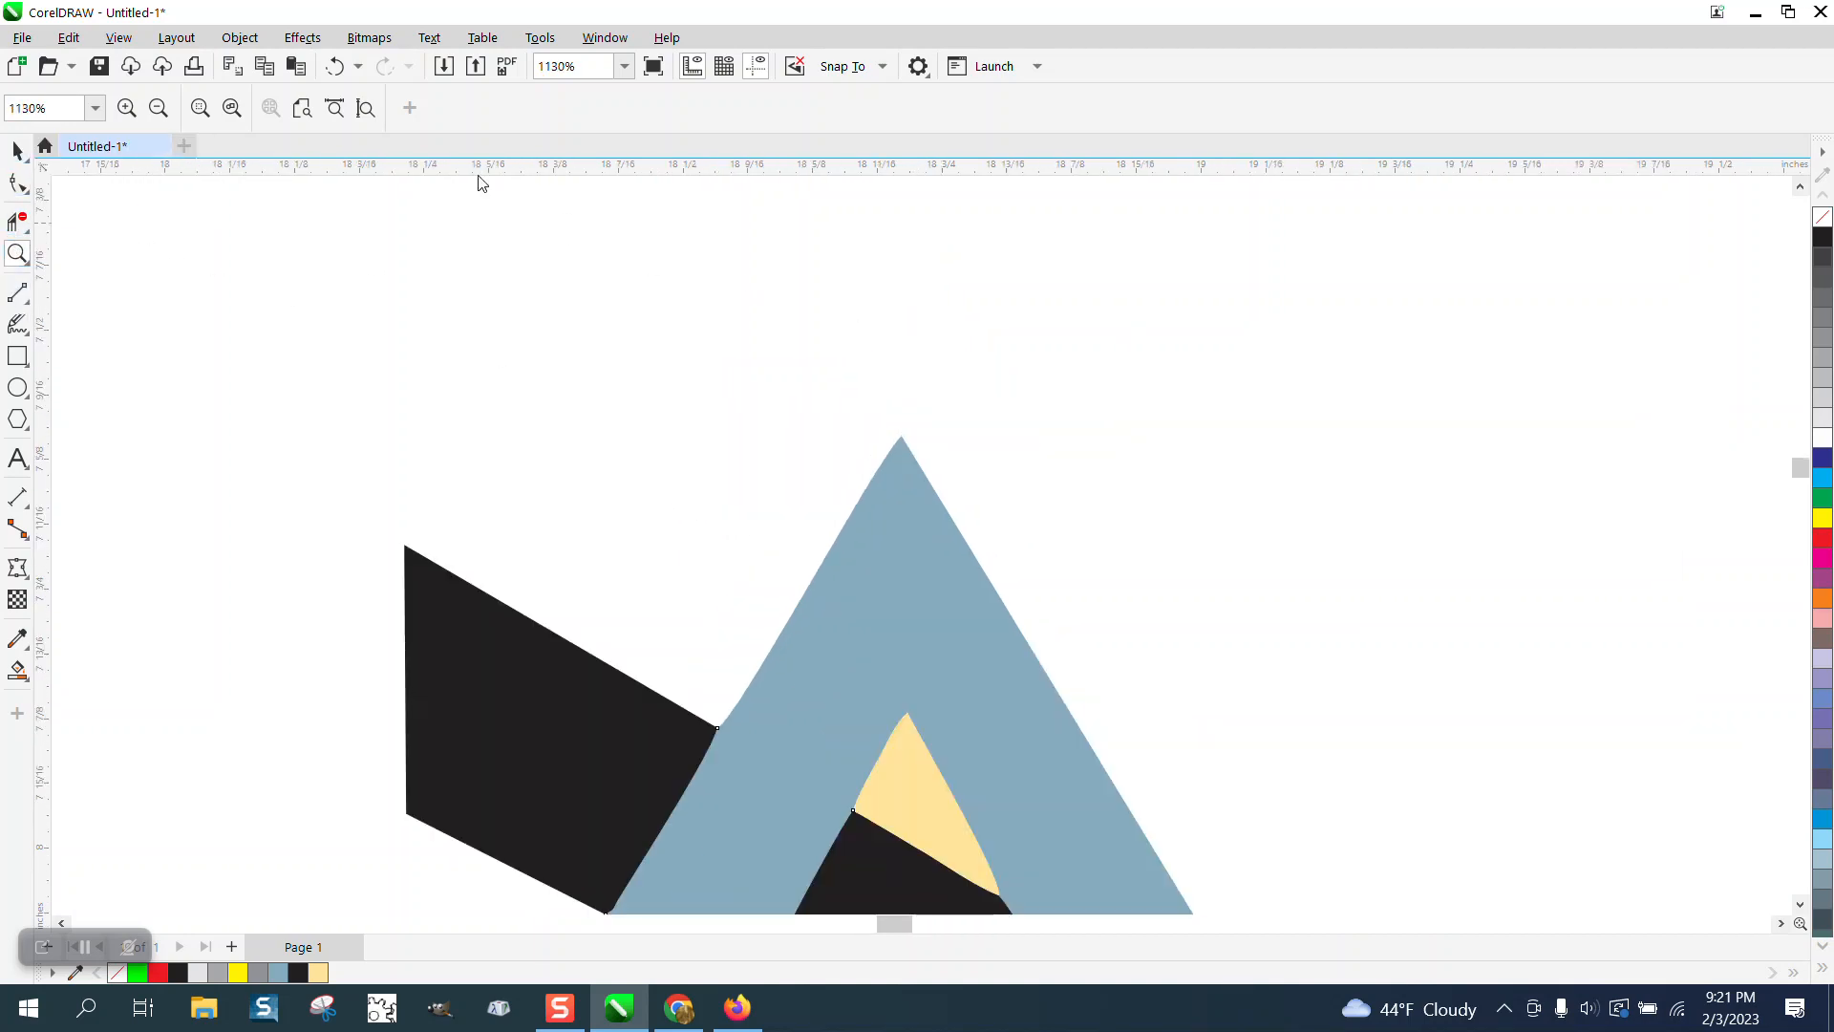
left_click(239, 37)
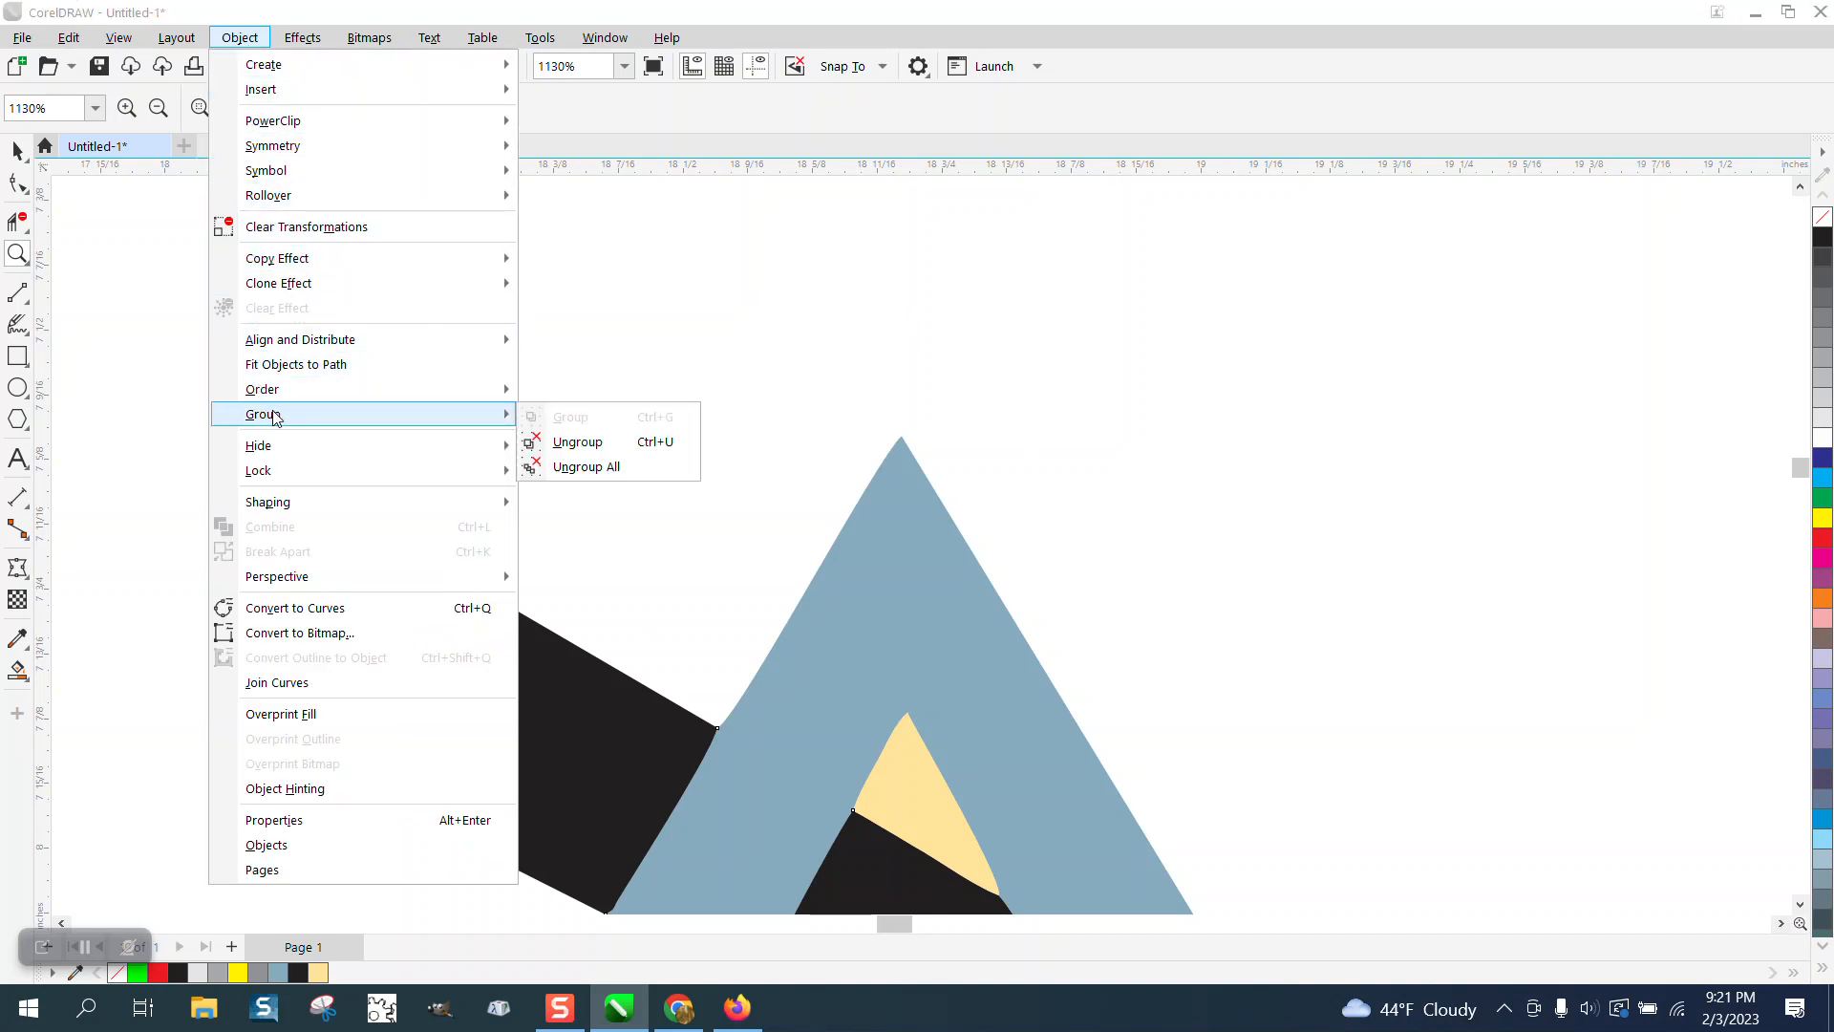
left_click(564, 443)
scroll(611, 416, "up", 1)
left_click(18, 151)
left_click_drag(875, 770, 1154, 485)
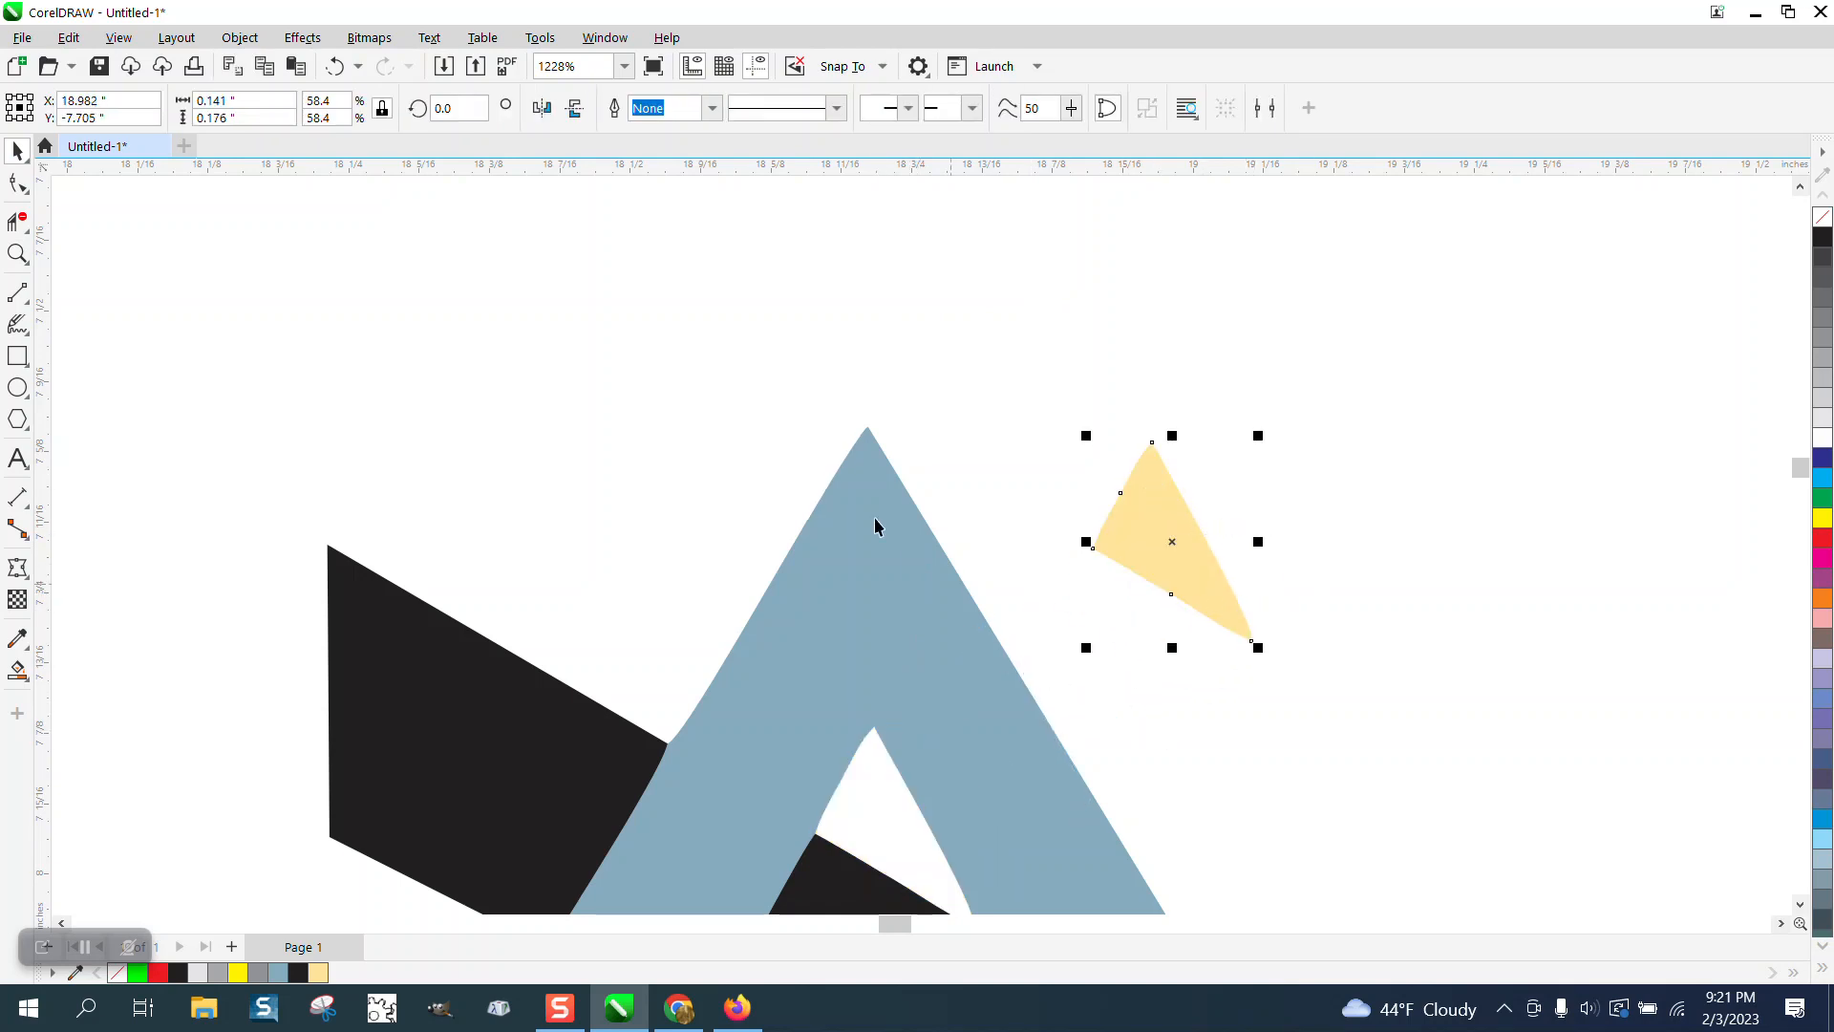
- Examine the traced edges around the blue A's opening and compare the trace with the original bitmap
scroll(875, 525, "down", 3)
left_click(17, 253)
left_click_drag(769, 647, 1040, 833)
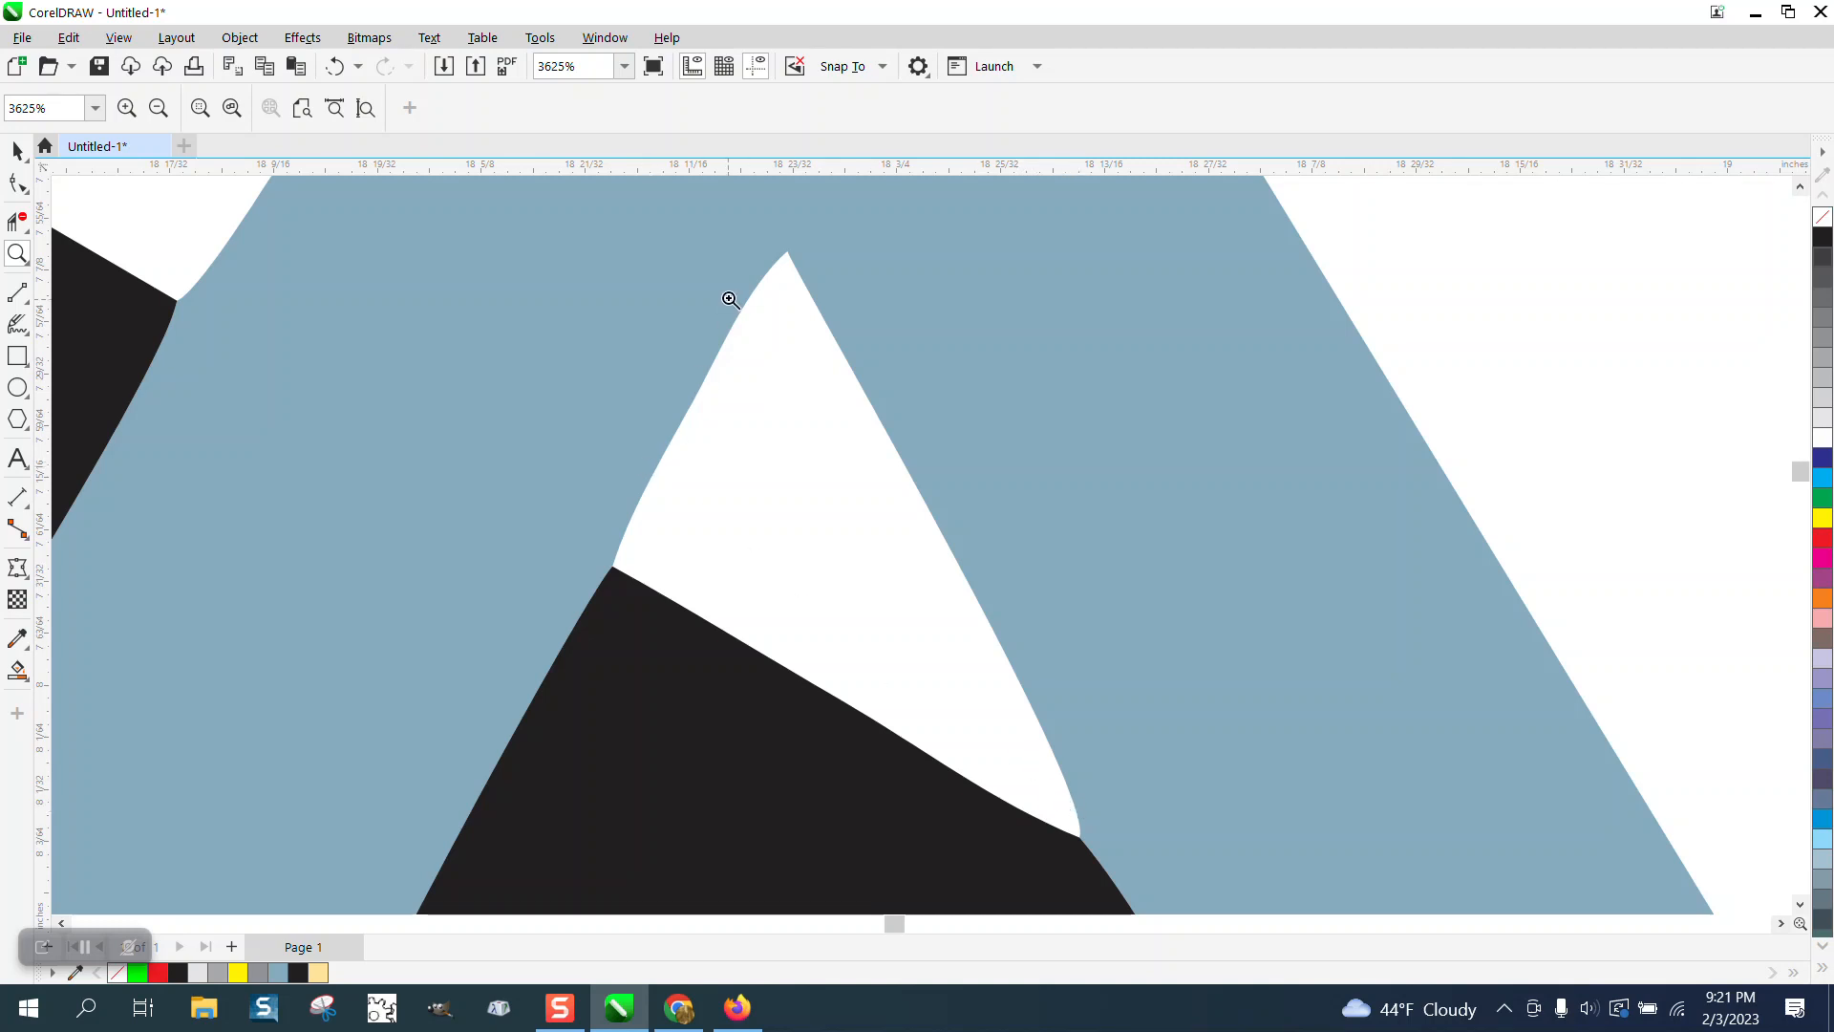
scroll(1007, 566, "down", 8)
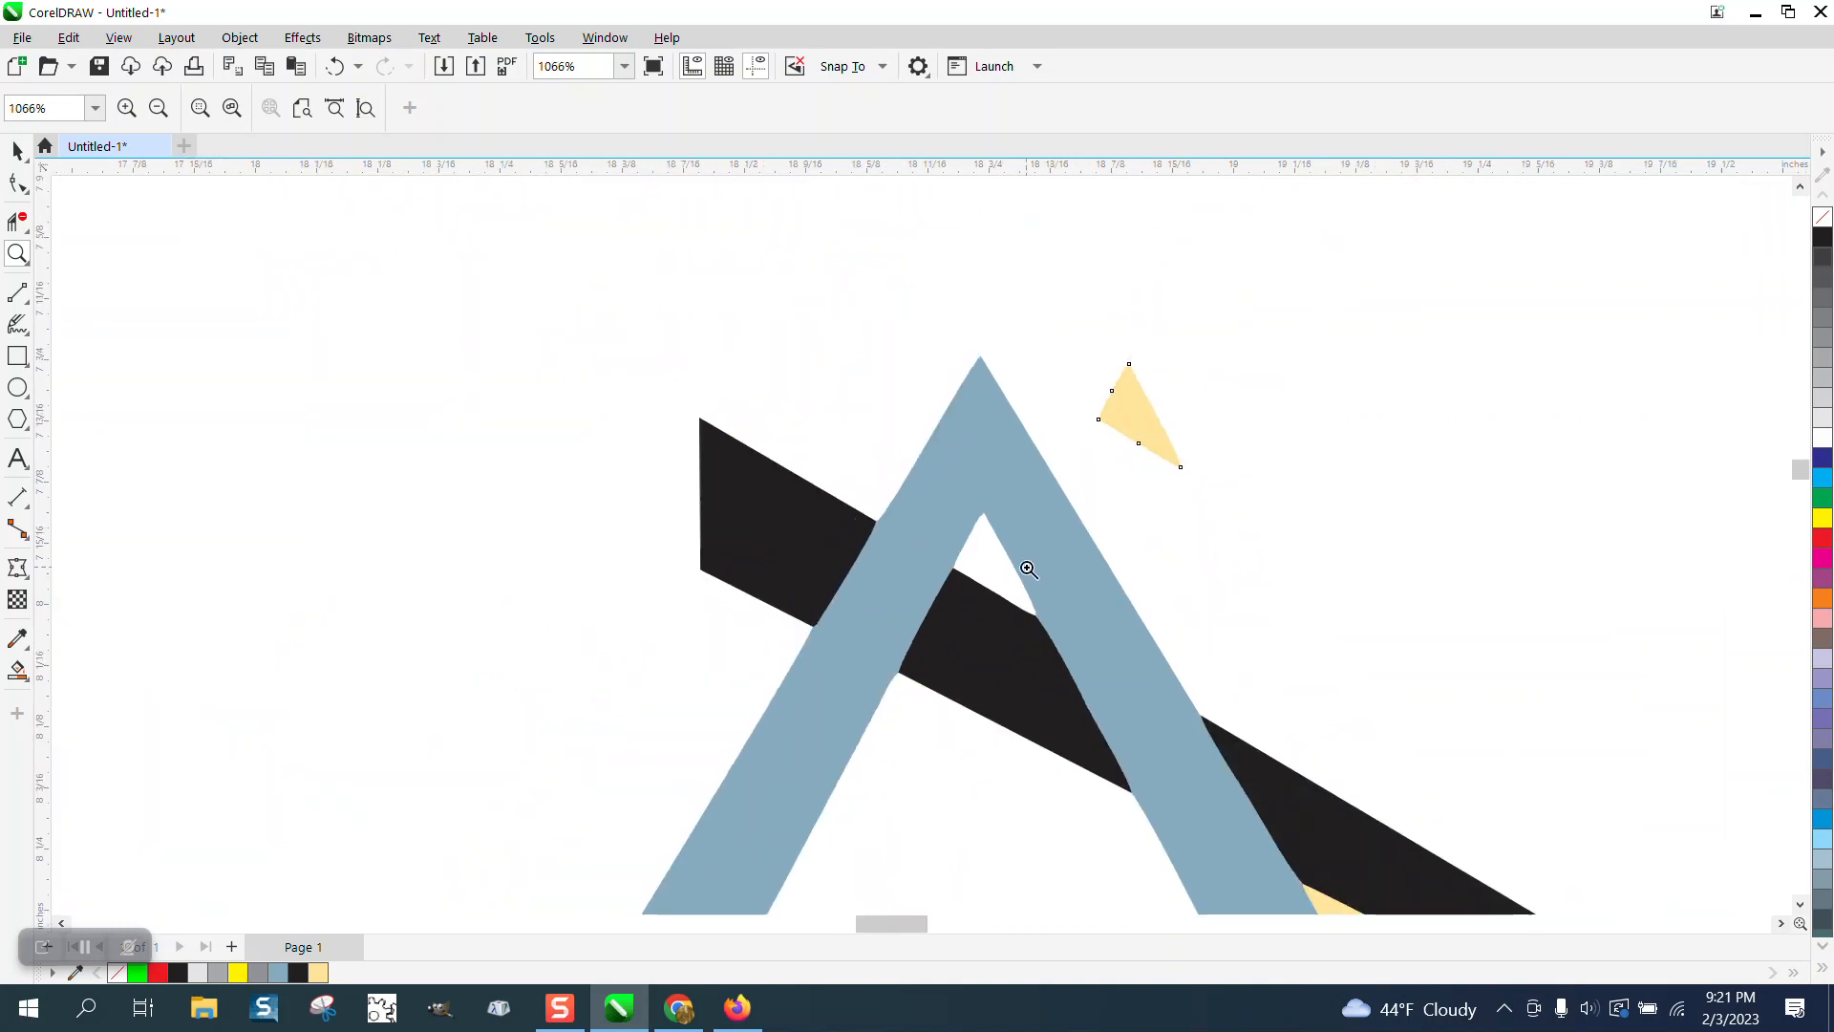
scroll(984, 507, "down", 5)
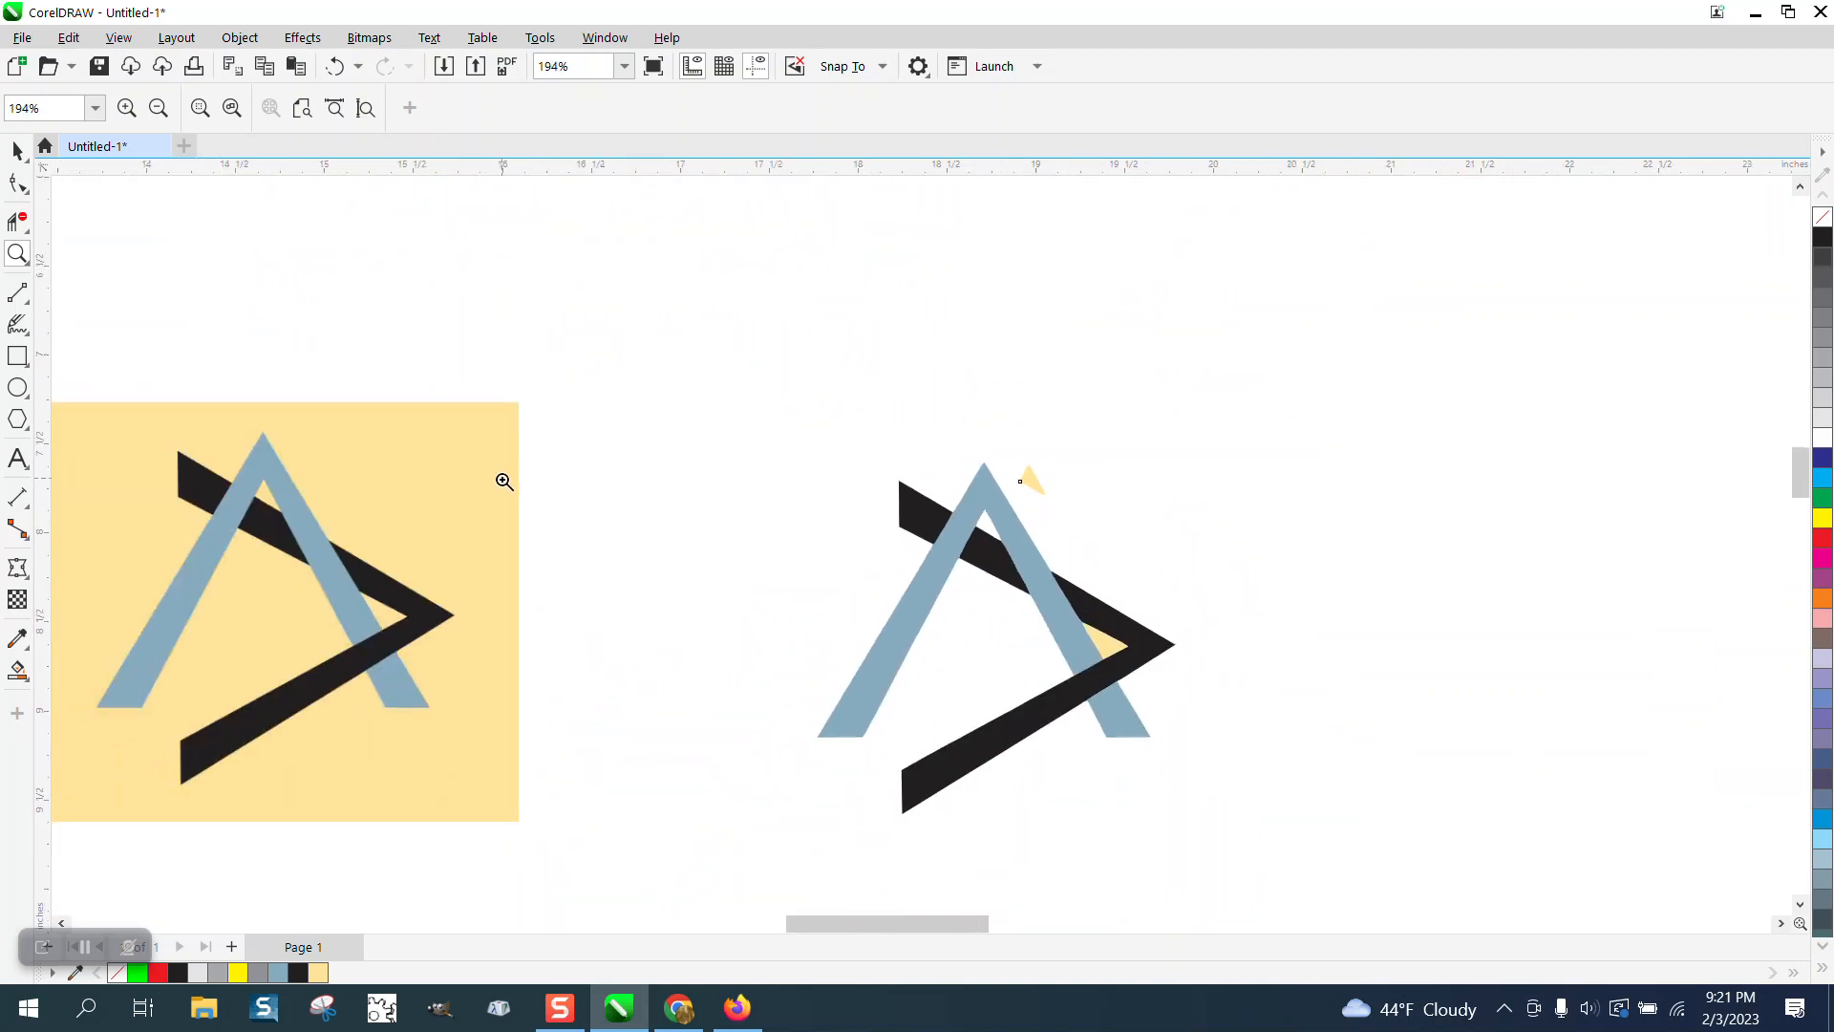
- Add an Arial letter V between the two logos, enlarged to about 1.29 by 1.40 inches, and mirror it vertically
left_click(18, 459)
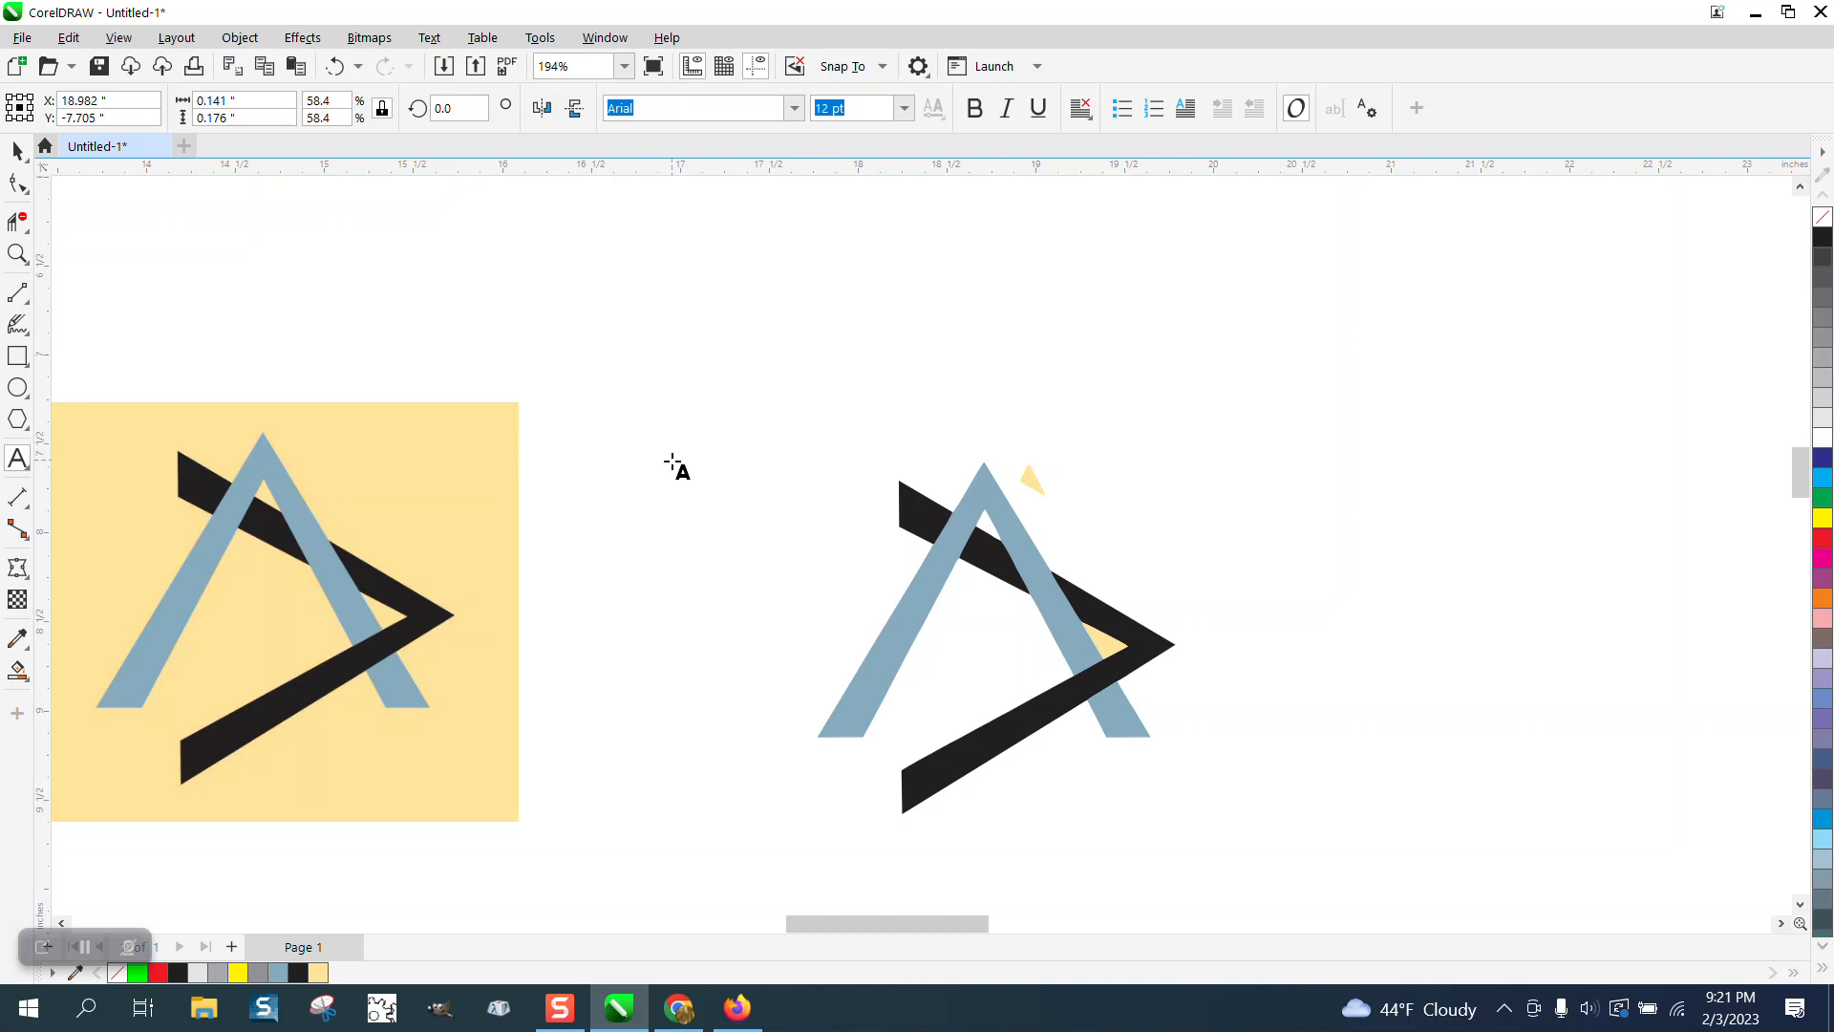
left_click(657, 466)
type("V")
key("ctrl+space")
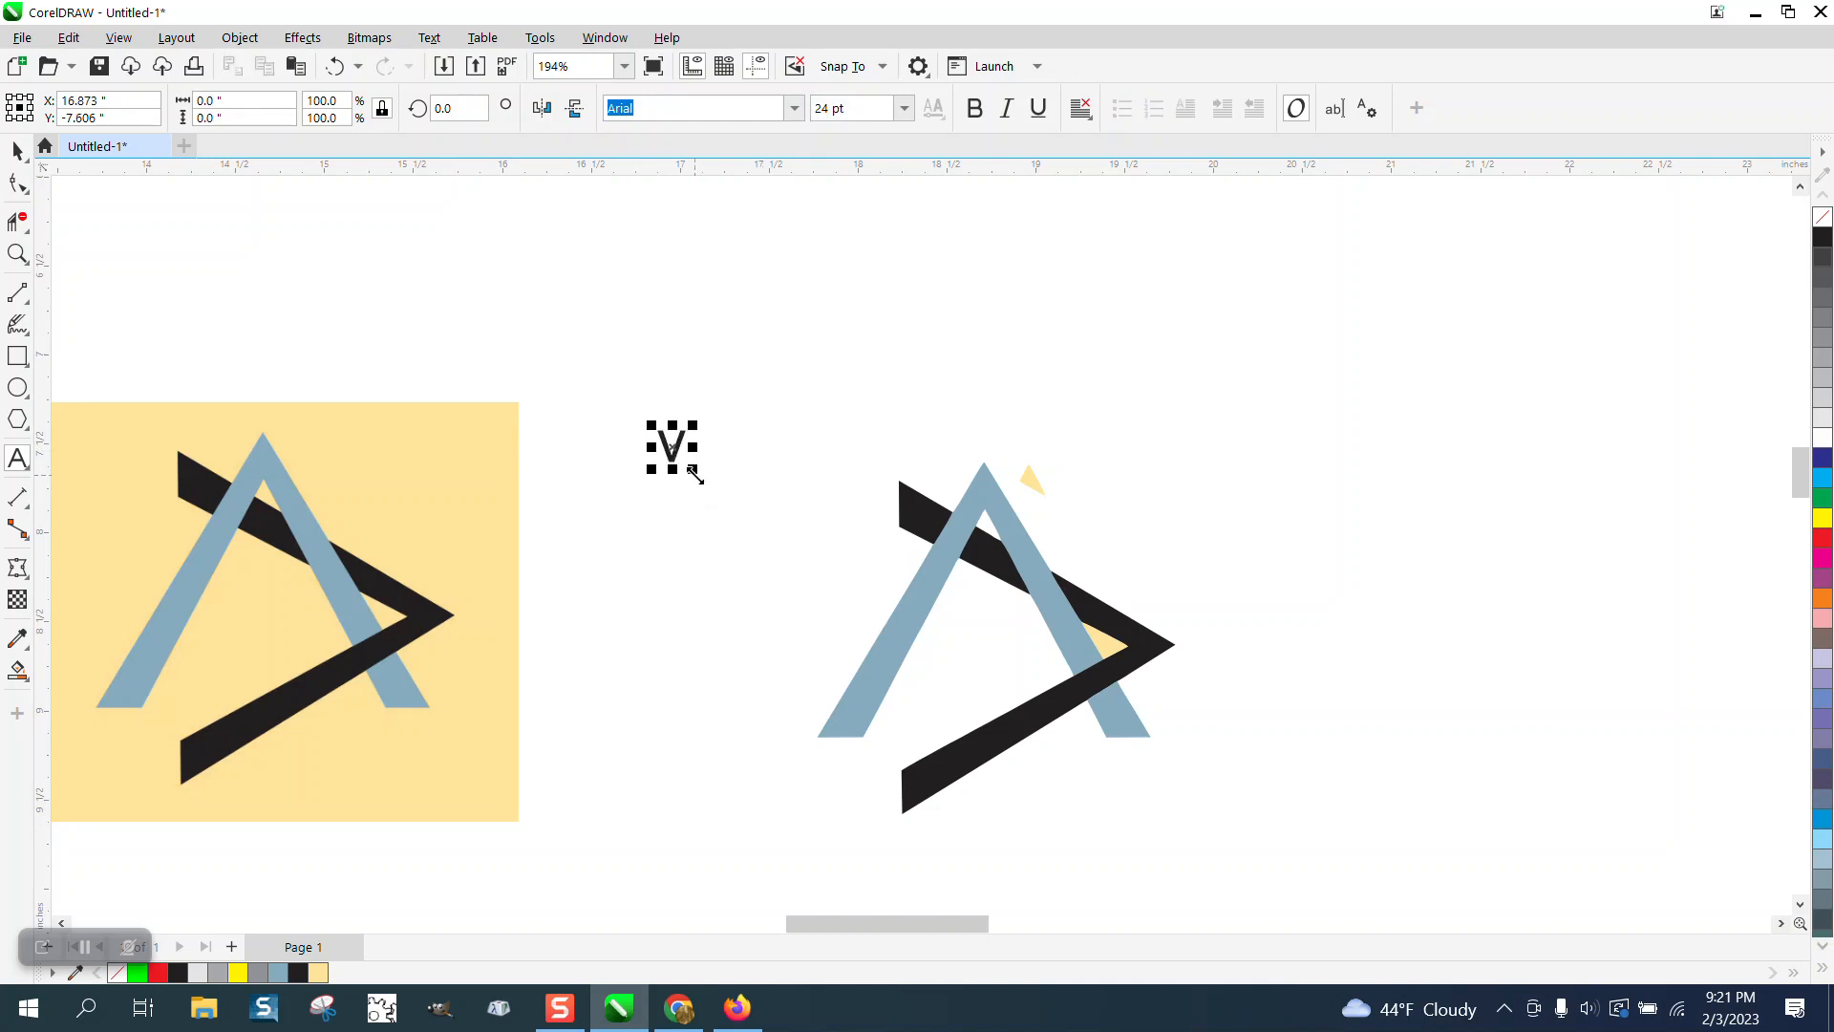
left_click_drag(697, 472, 1027, 683)
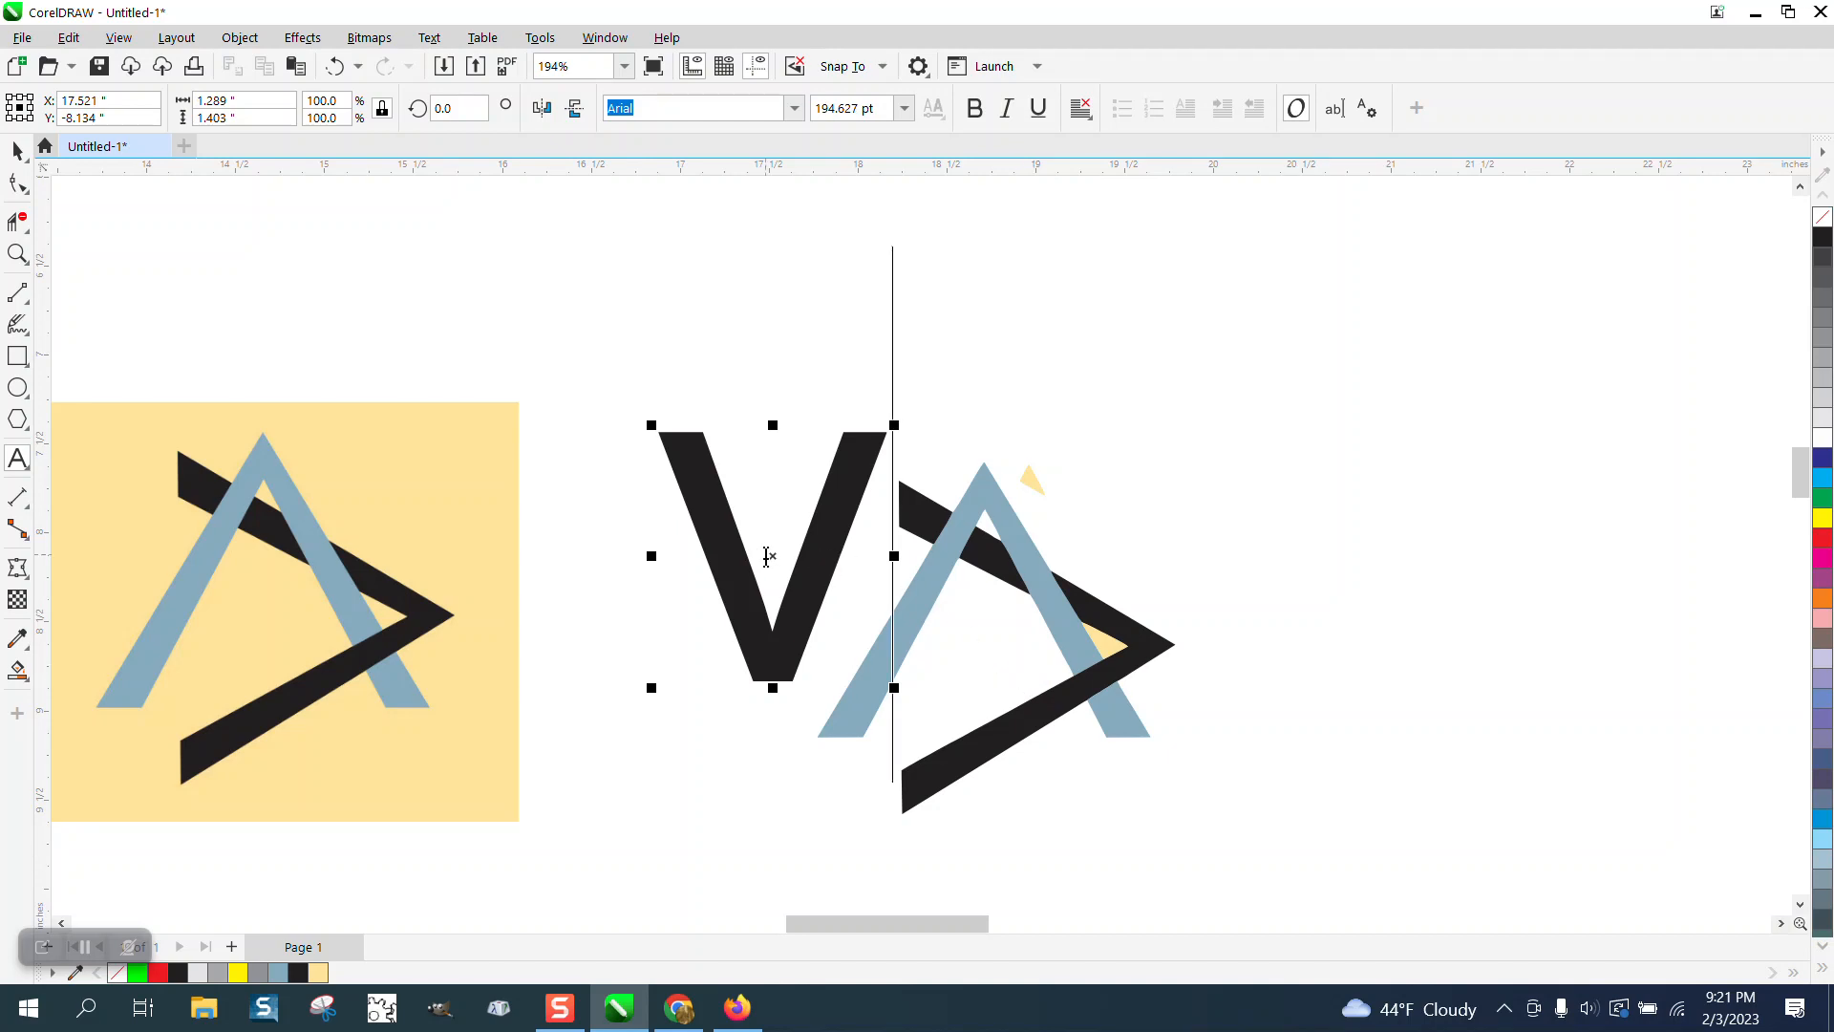
left_click(574, 108)
left_click(17, 151)
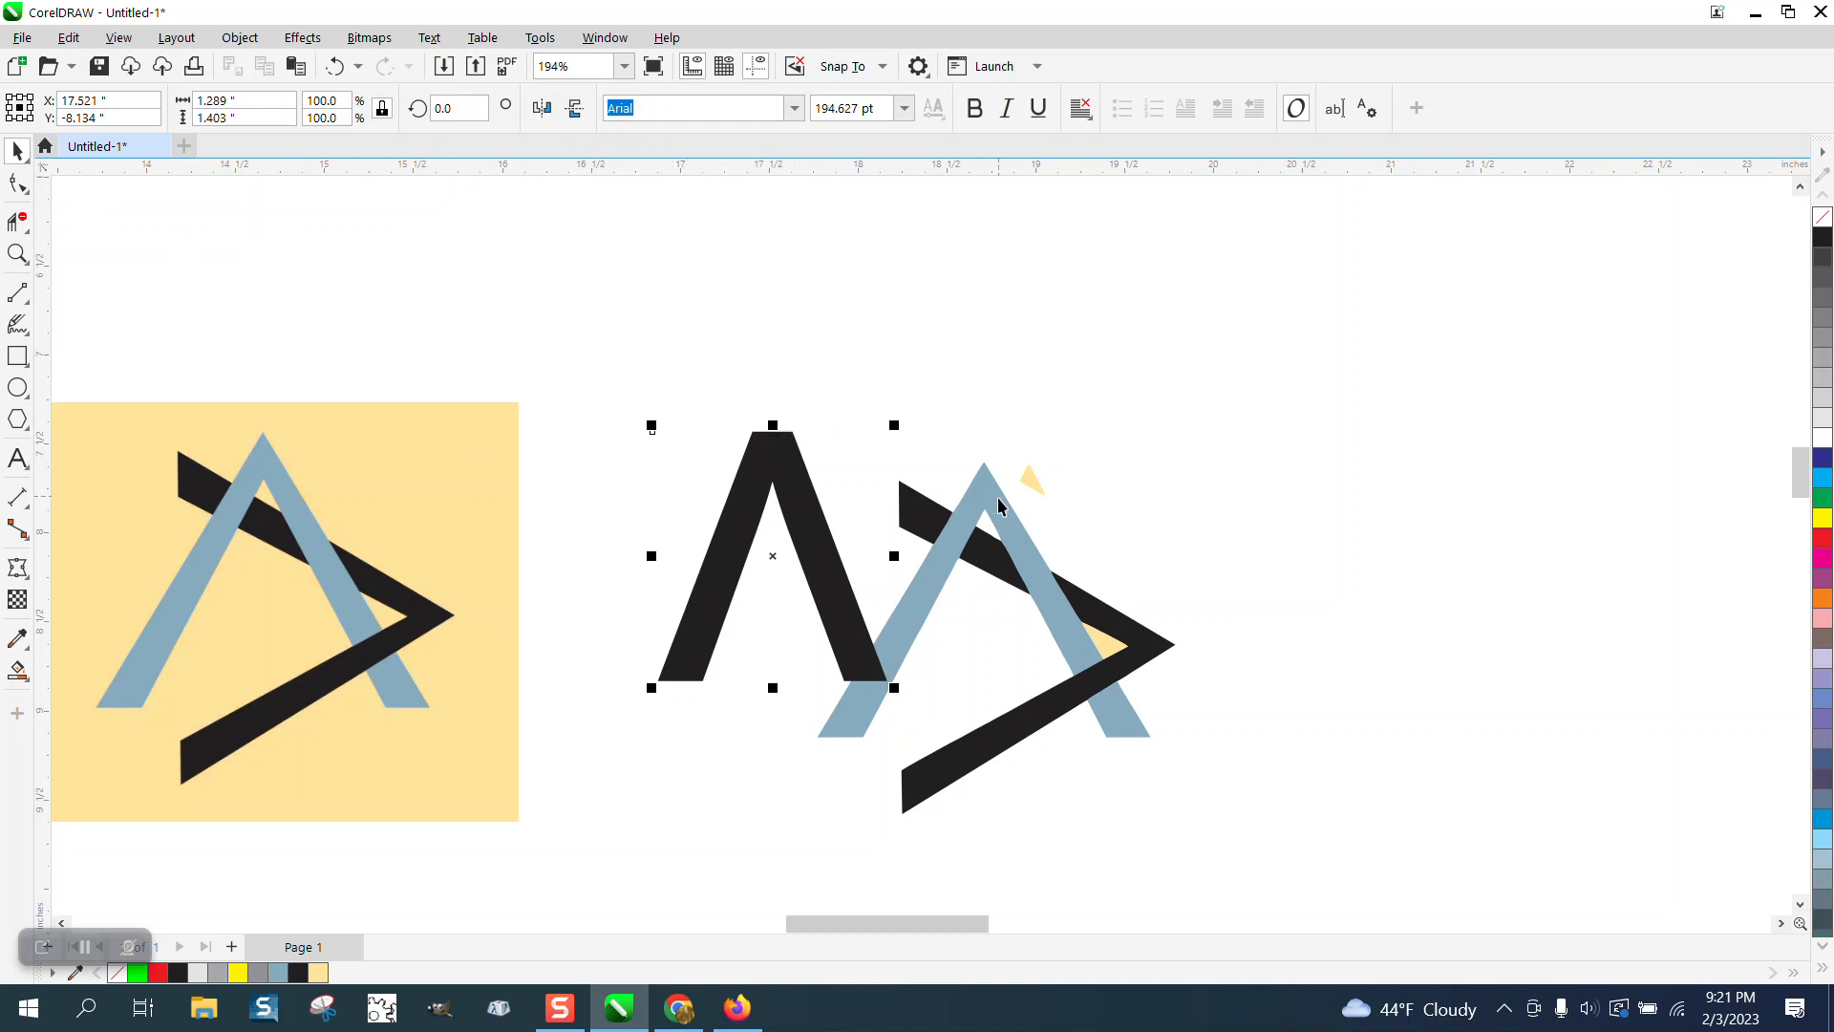
- Delete the mirrored letter V
left_click(777, 555)
left_click(791, 516)
key("Delete")
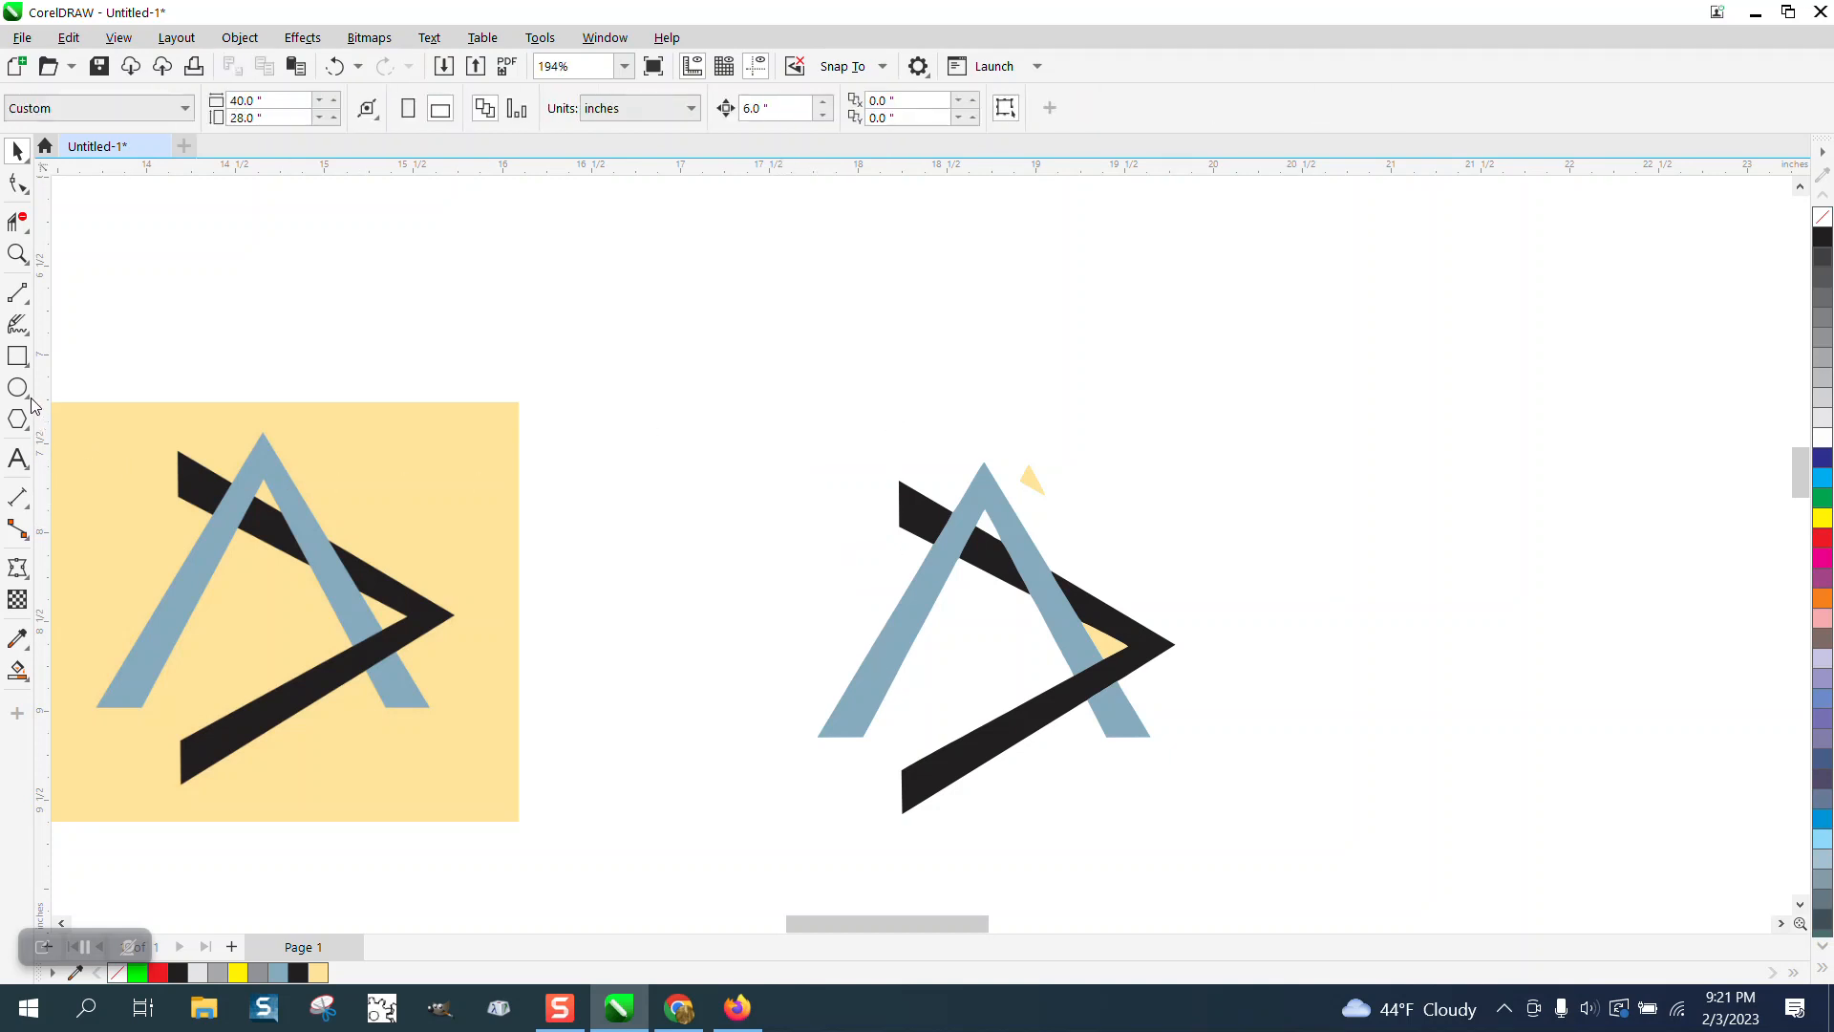
- Draw a three-sided polygon about 1.49 inches wide and 1.20 inches high above the gap between the two logos
left_click(21, 433)
left_click(143, 414)
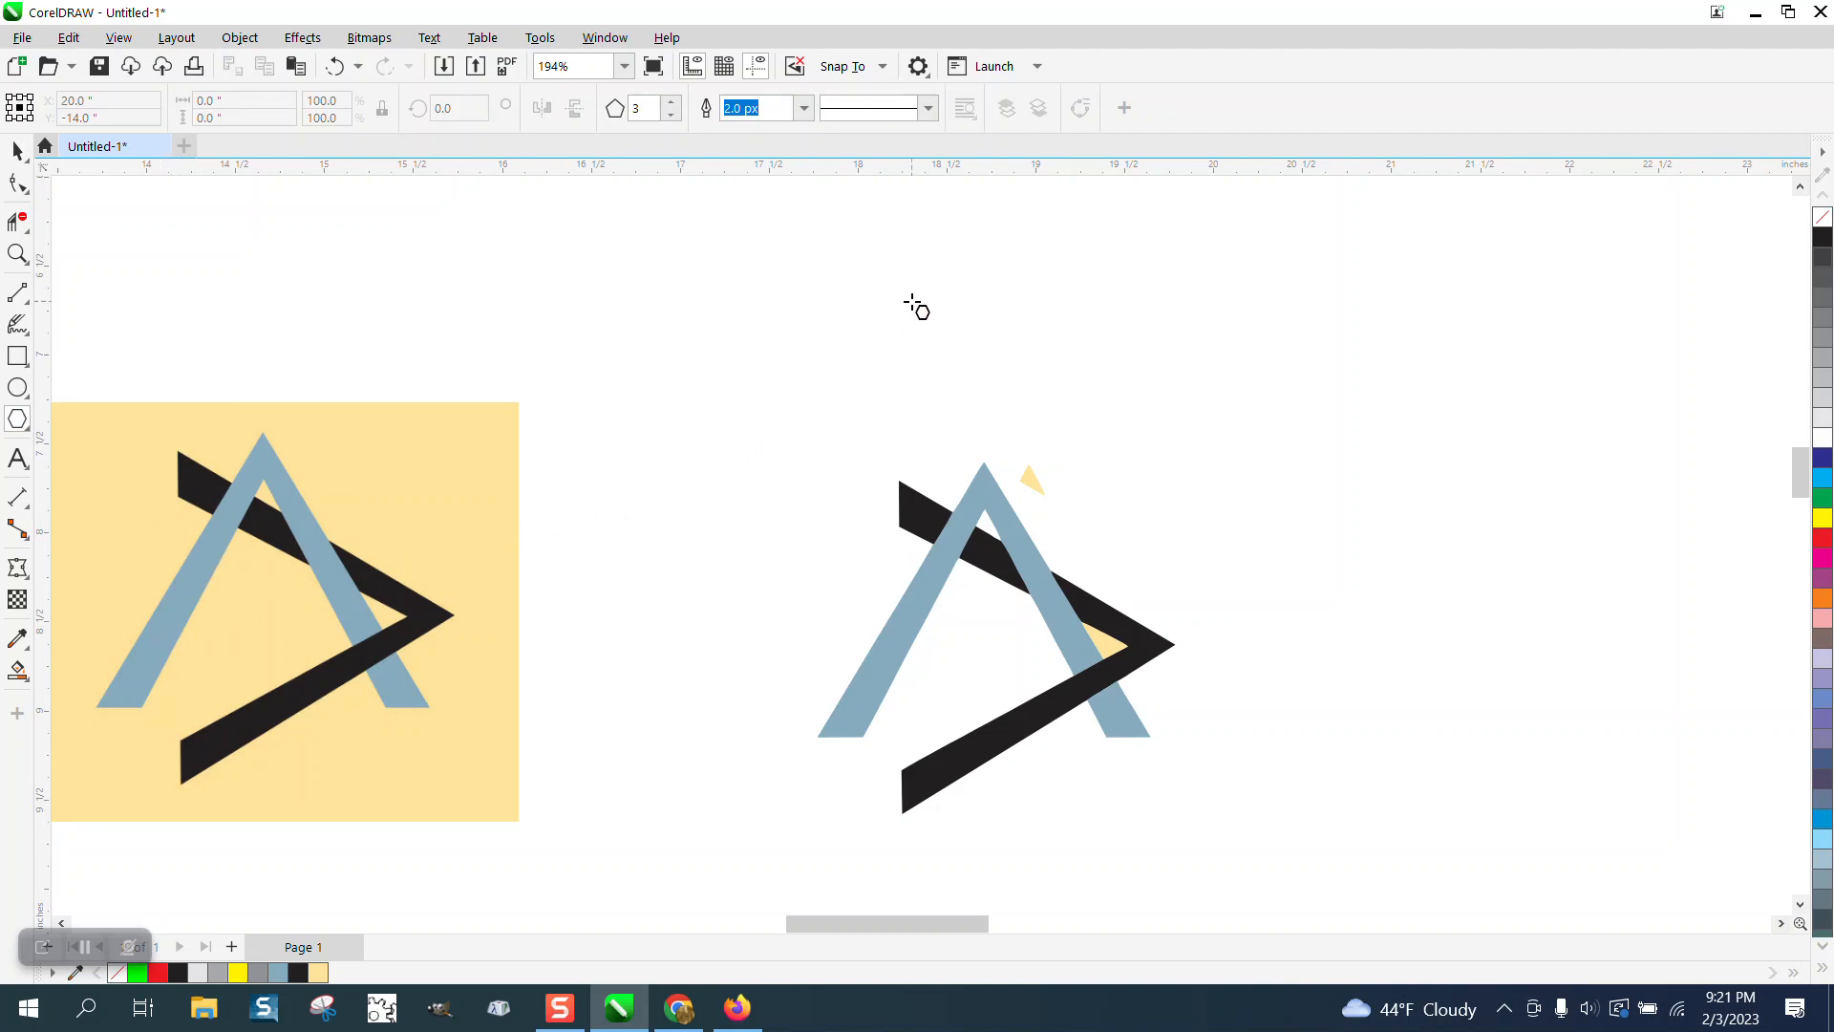
left_click_drag(903, 315, 604, 594)
left_click(17, 151)
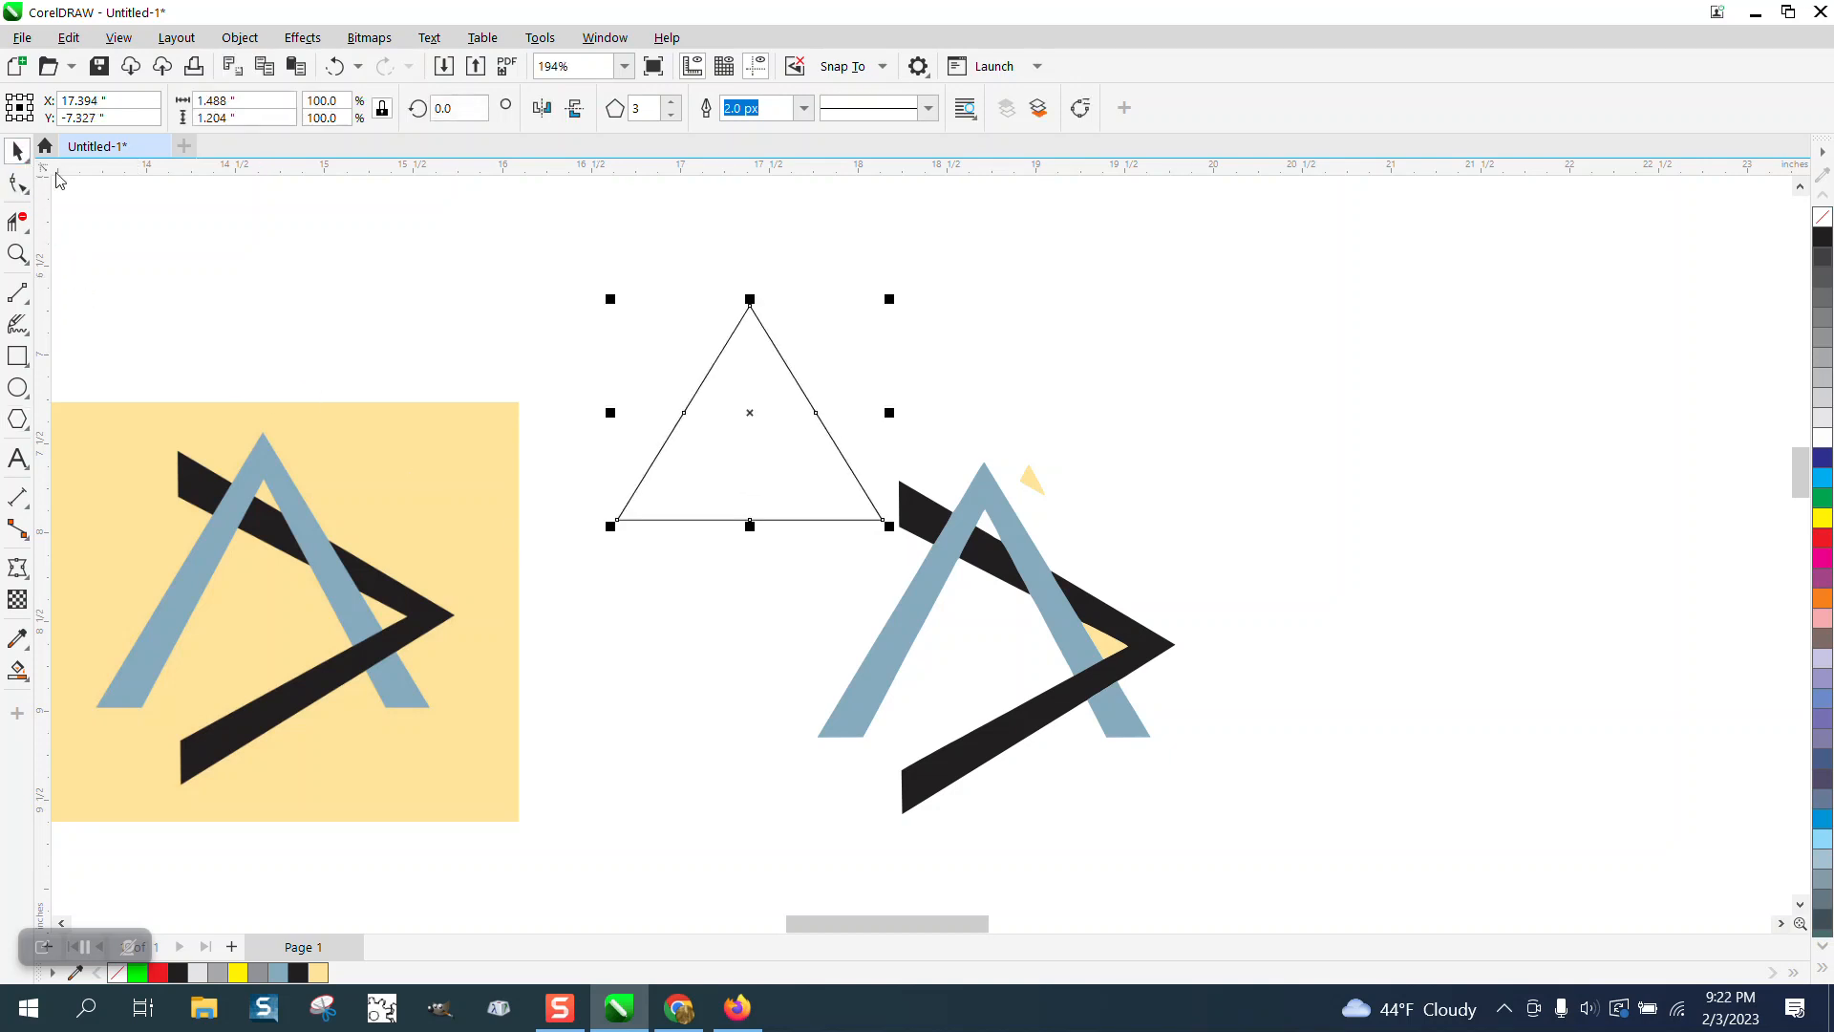
- Move the triangle onto the original bitmap so that its apex sits on the tip of the blue A
left_click_drag(734, 329, 260, 436)
left_click(17, 255)
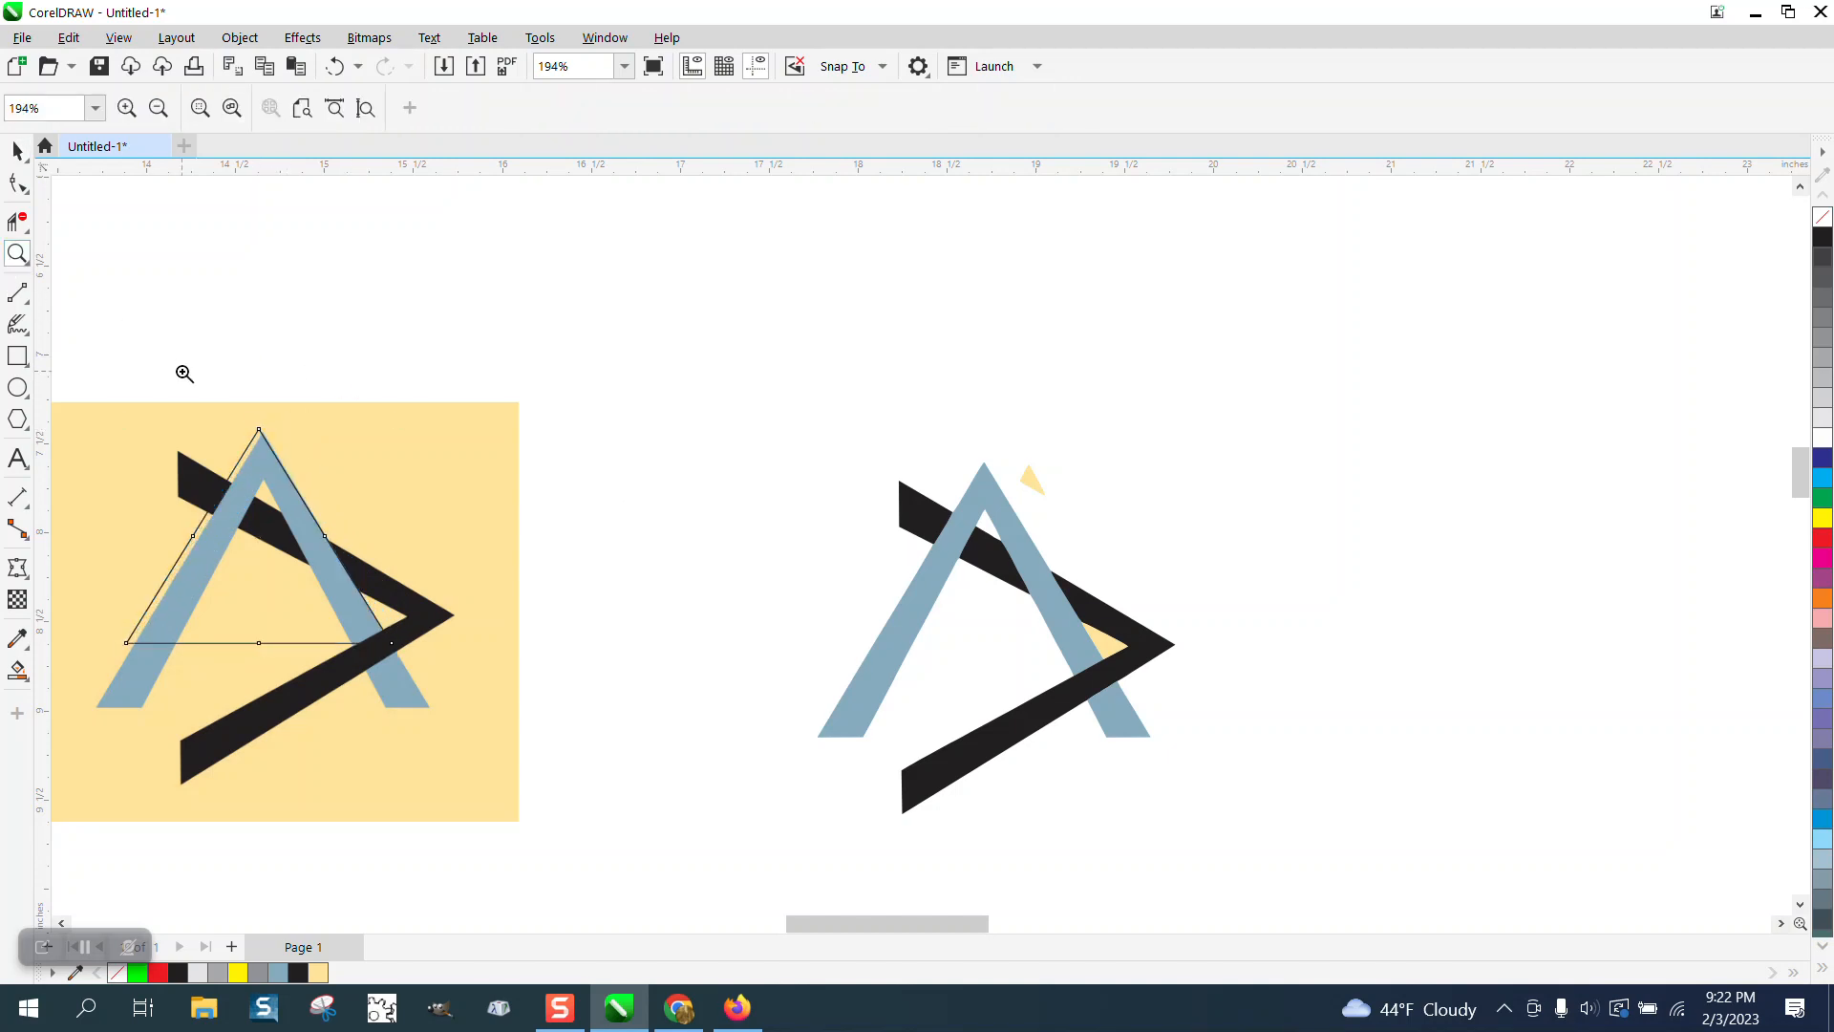
scroll(479, 408, "down", 1)
scroll(479, 408, "down", 1)
left_click_drag(98, 385, 892, 805)
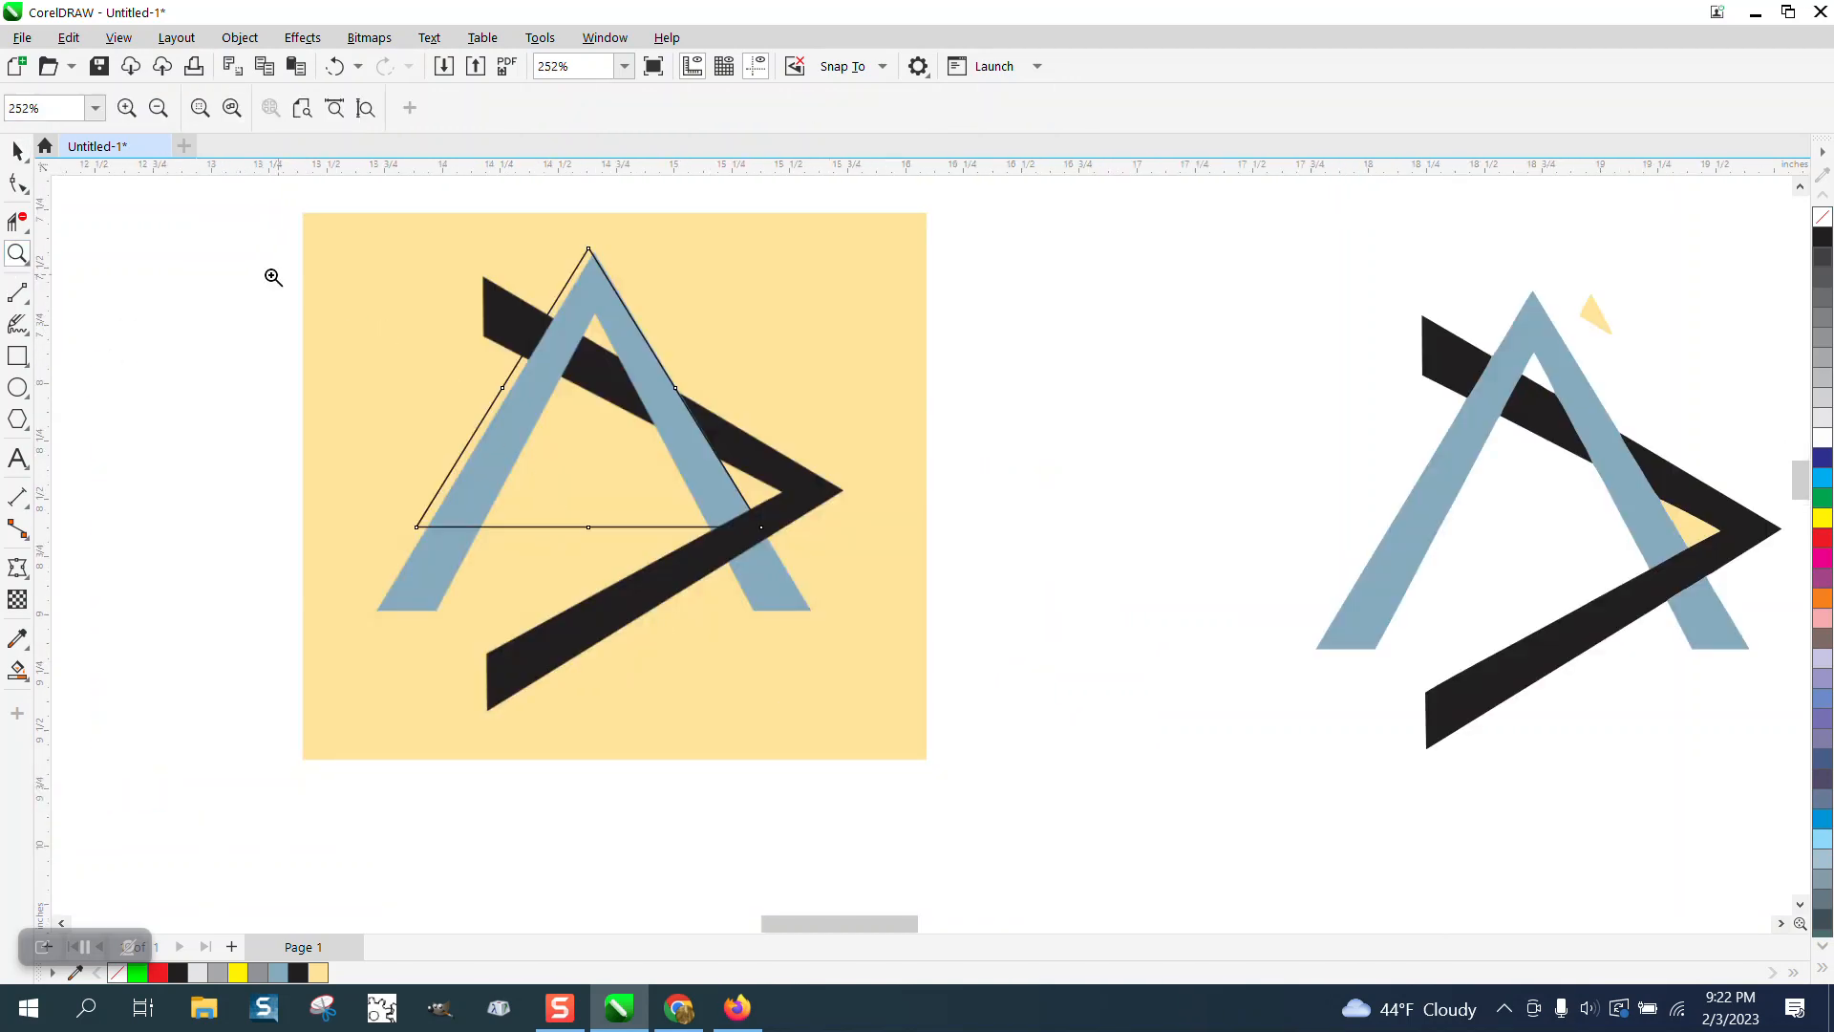
left_click(16, 151)
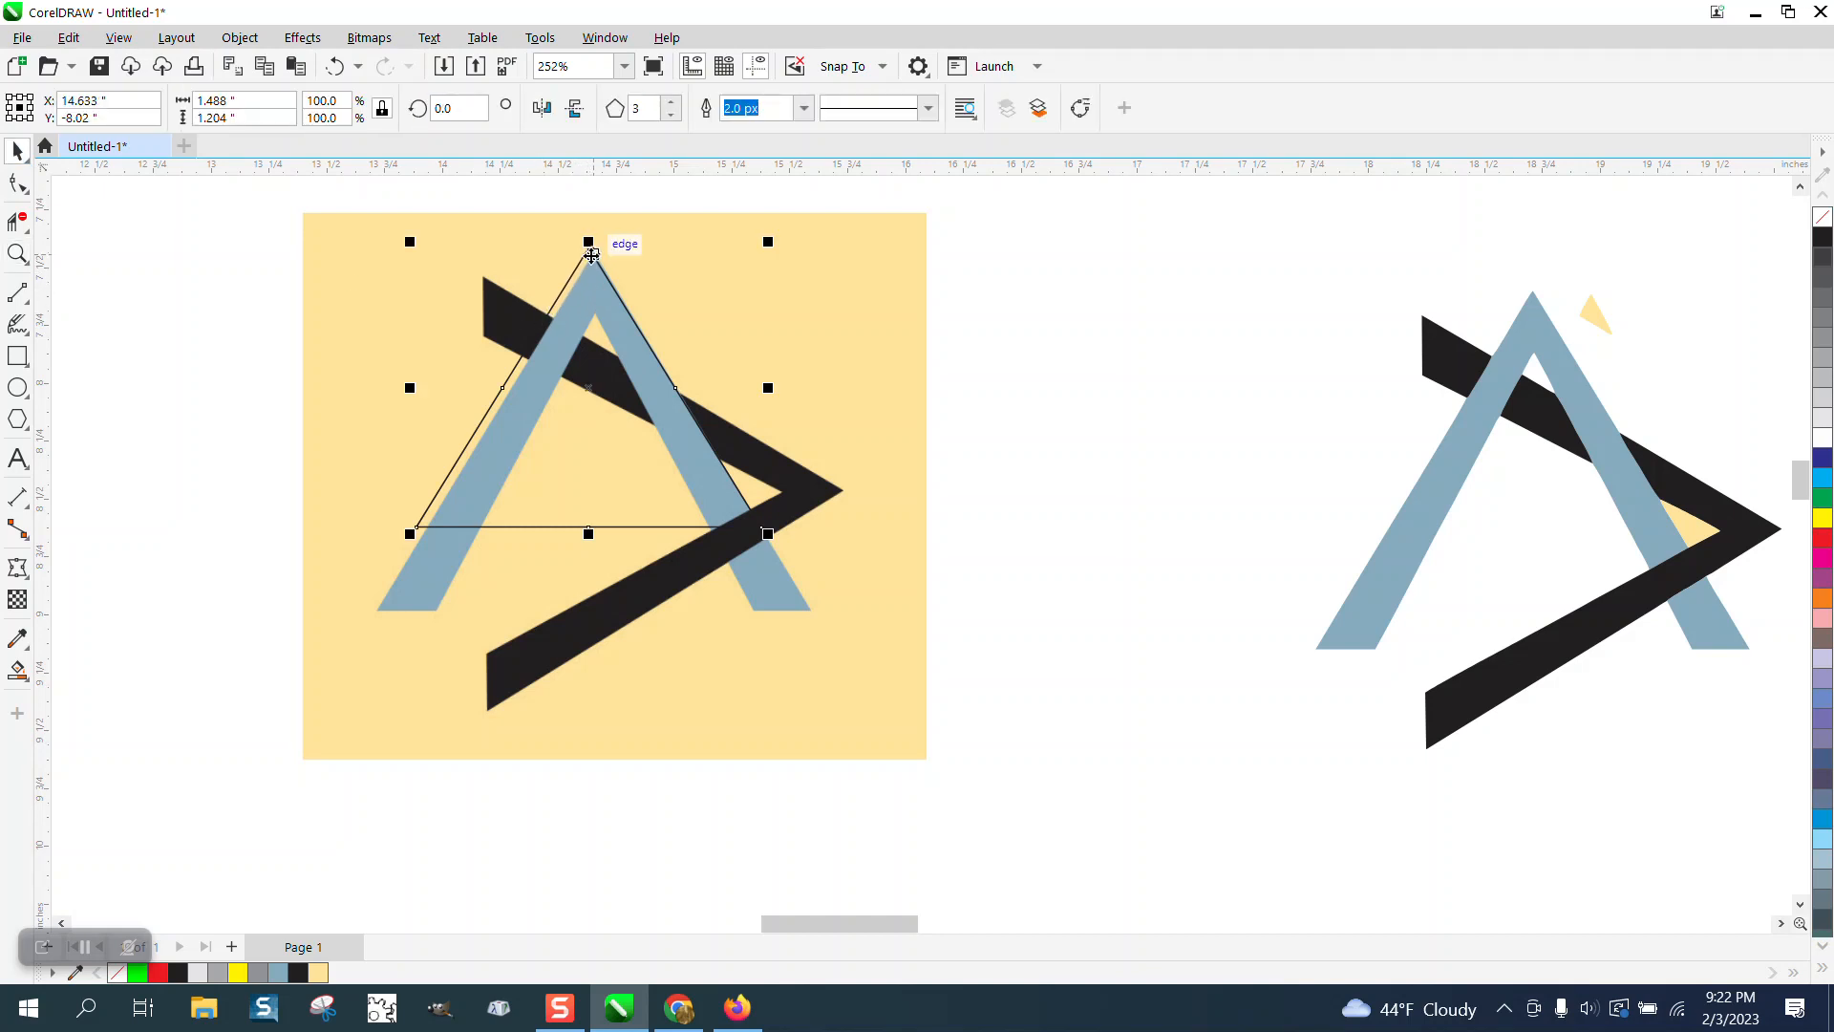
left_click_drag(592, 251, 597, 257)
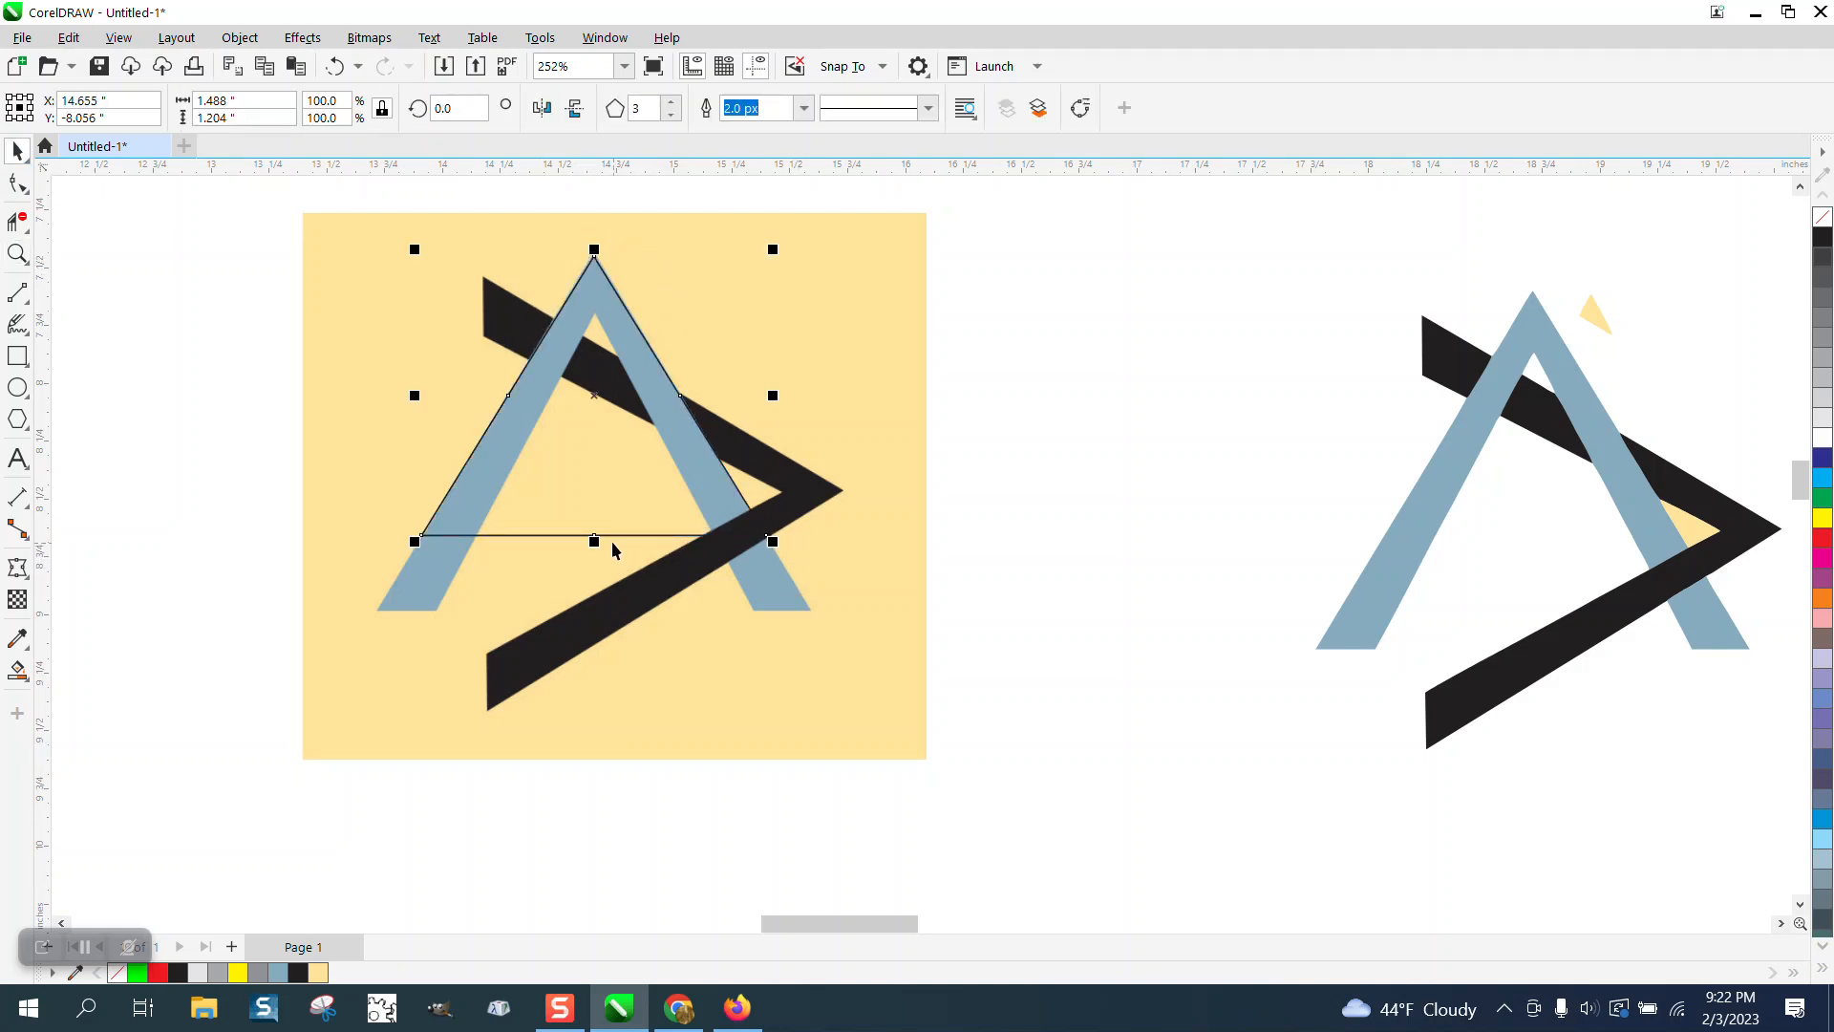
- Stretch the triangle to about 1.81 by 1.53 inches and place its lower right corner on the blue A's right foot
left_click_drag(595, 540, 594, 616)
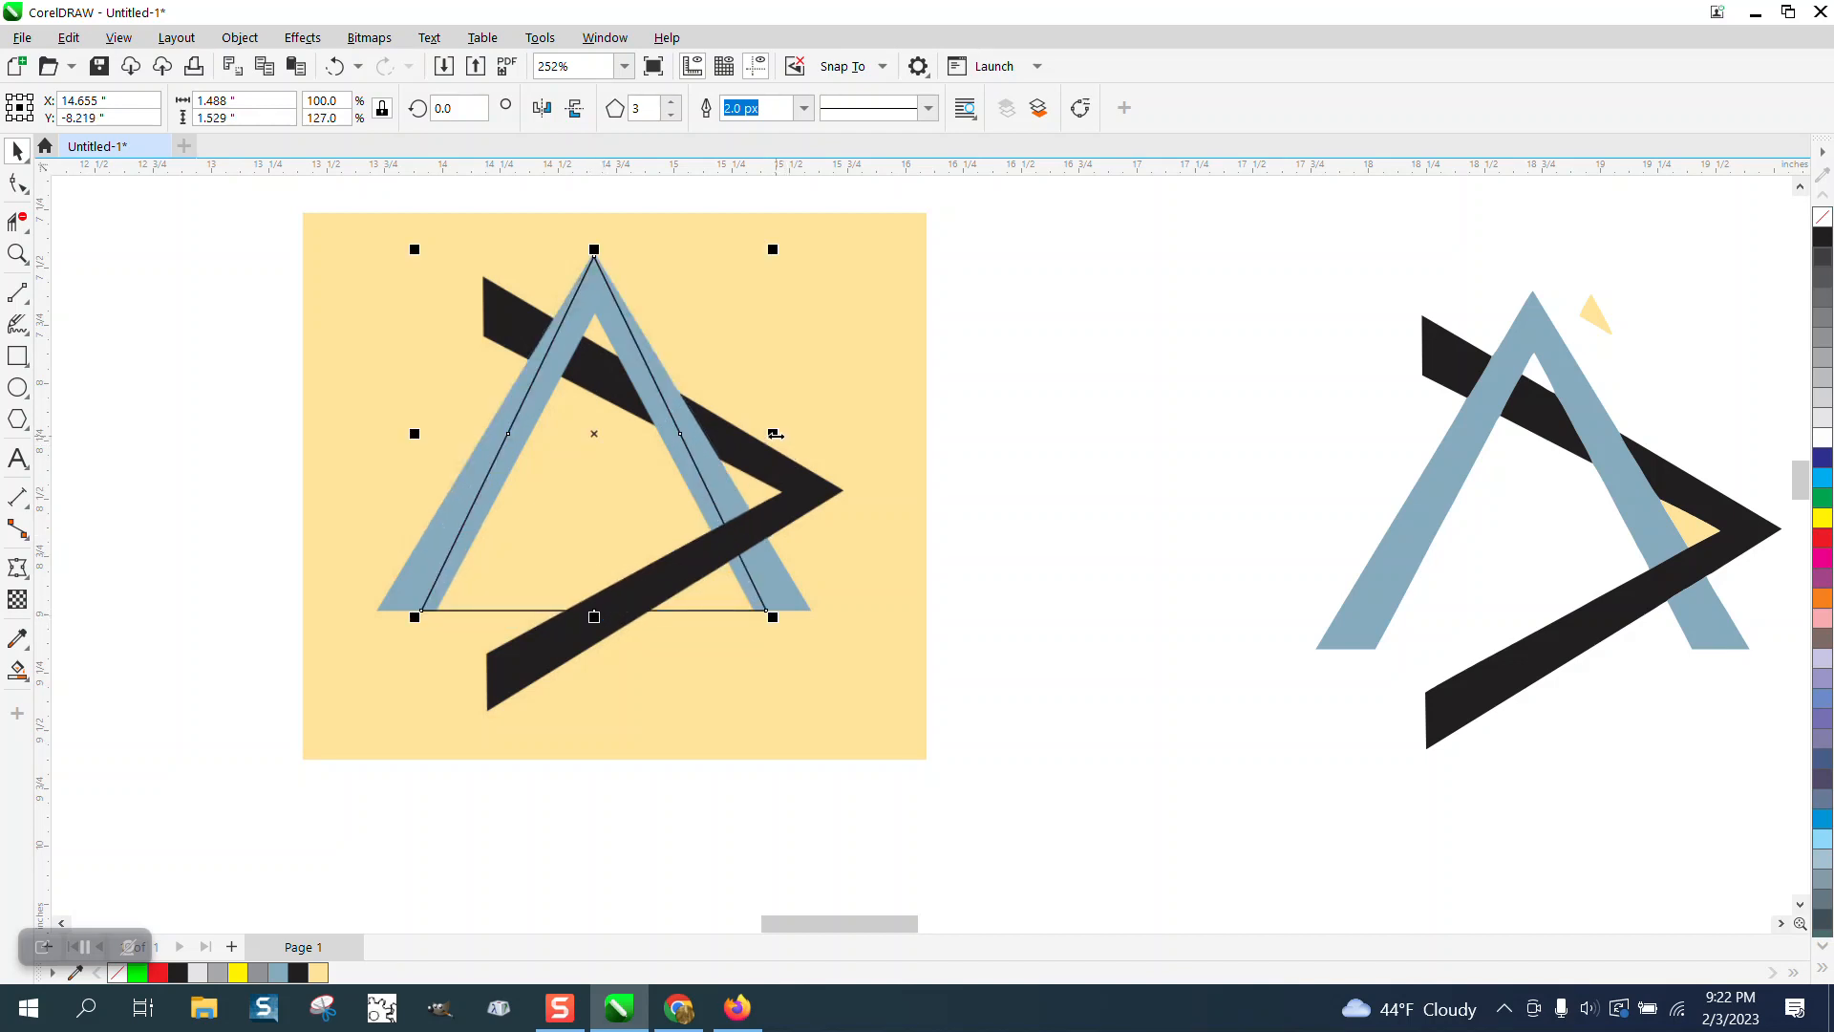
left_click_drag(775, 434, 847, 434)
left_click_drag(842, 611, 811, 607)
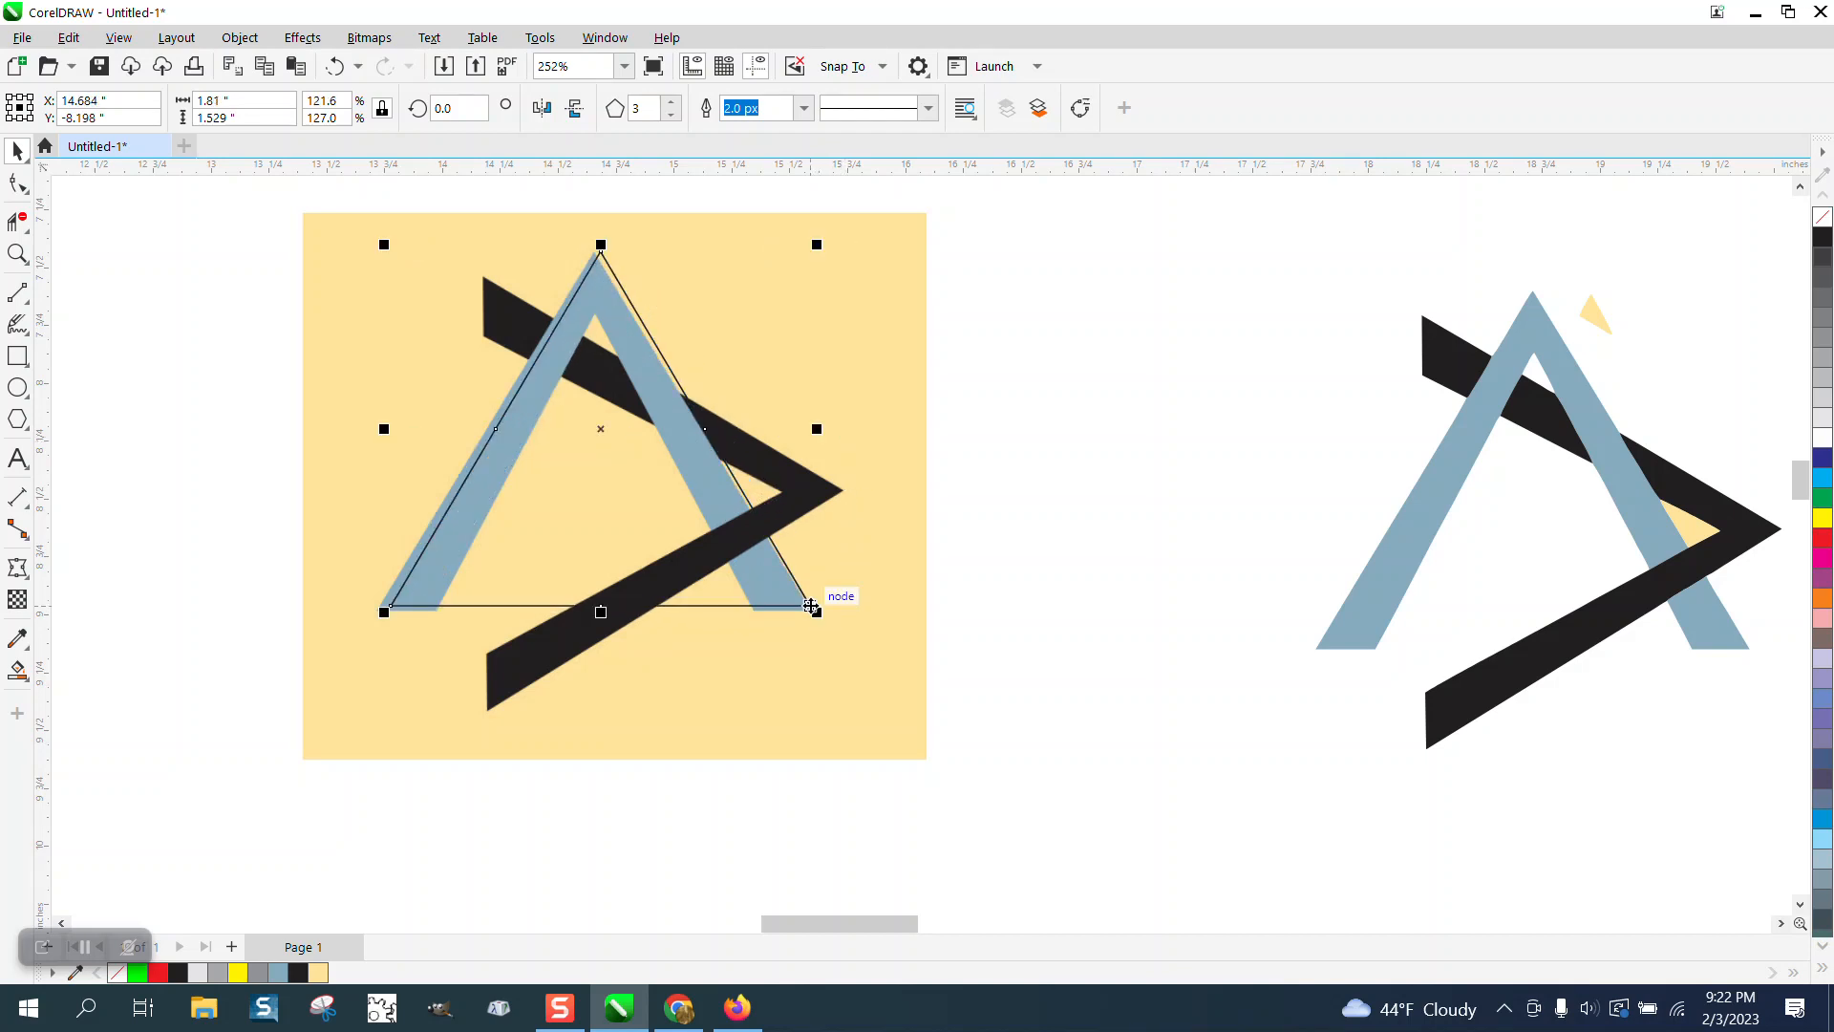
- Set the nudge distance to .01 inches and nudge the triangle two steps left over the blue A
left_click(1007, 370)
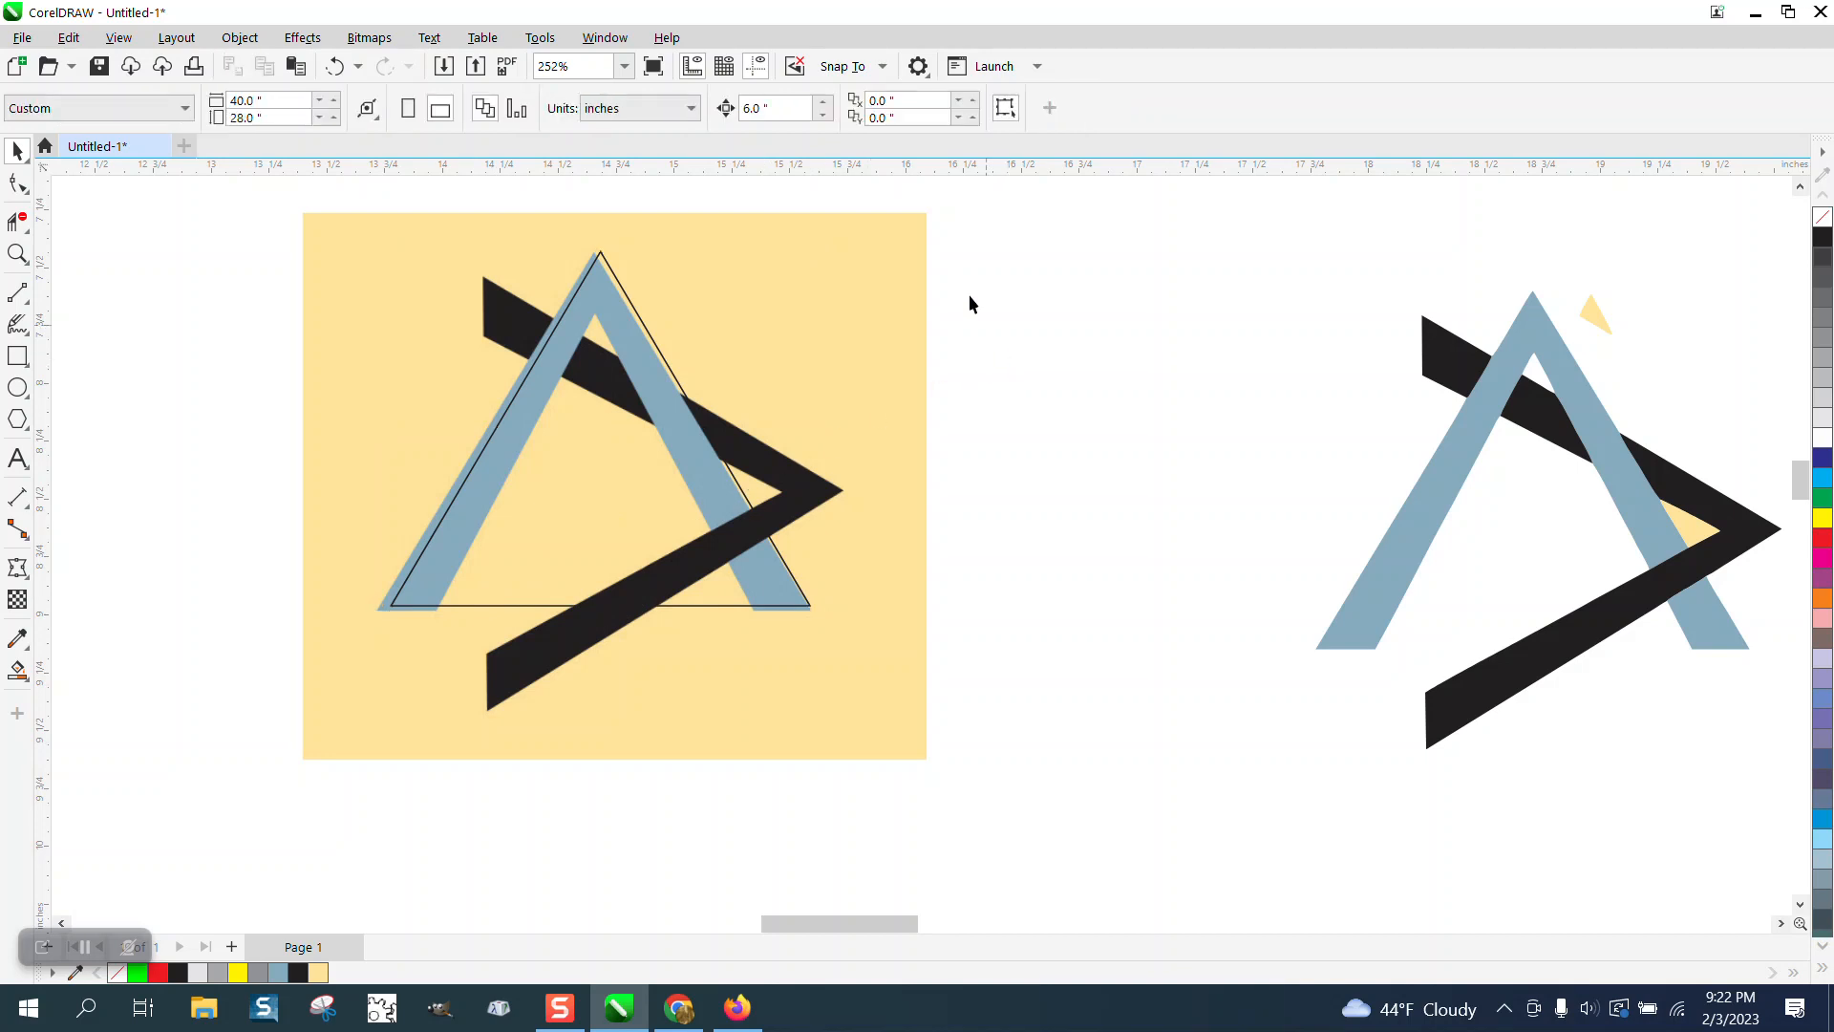
type(".01")
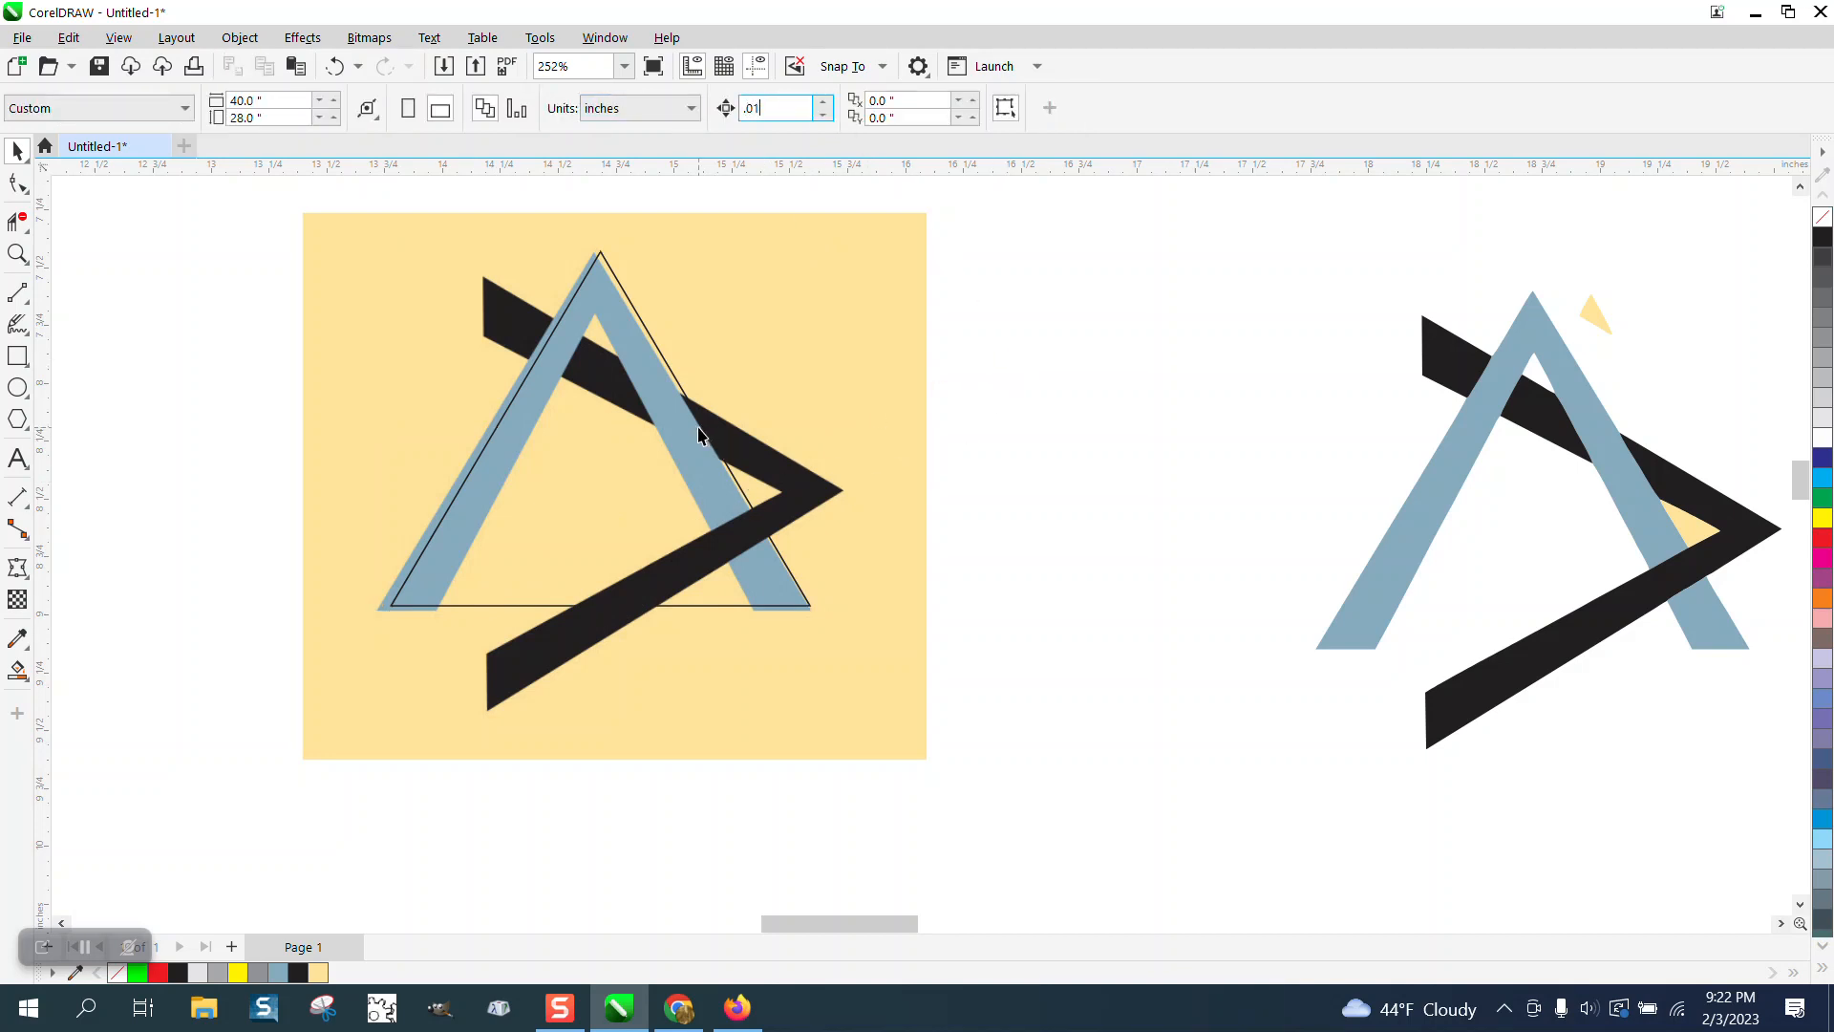
left_click(708, 427)
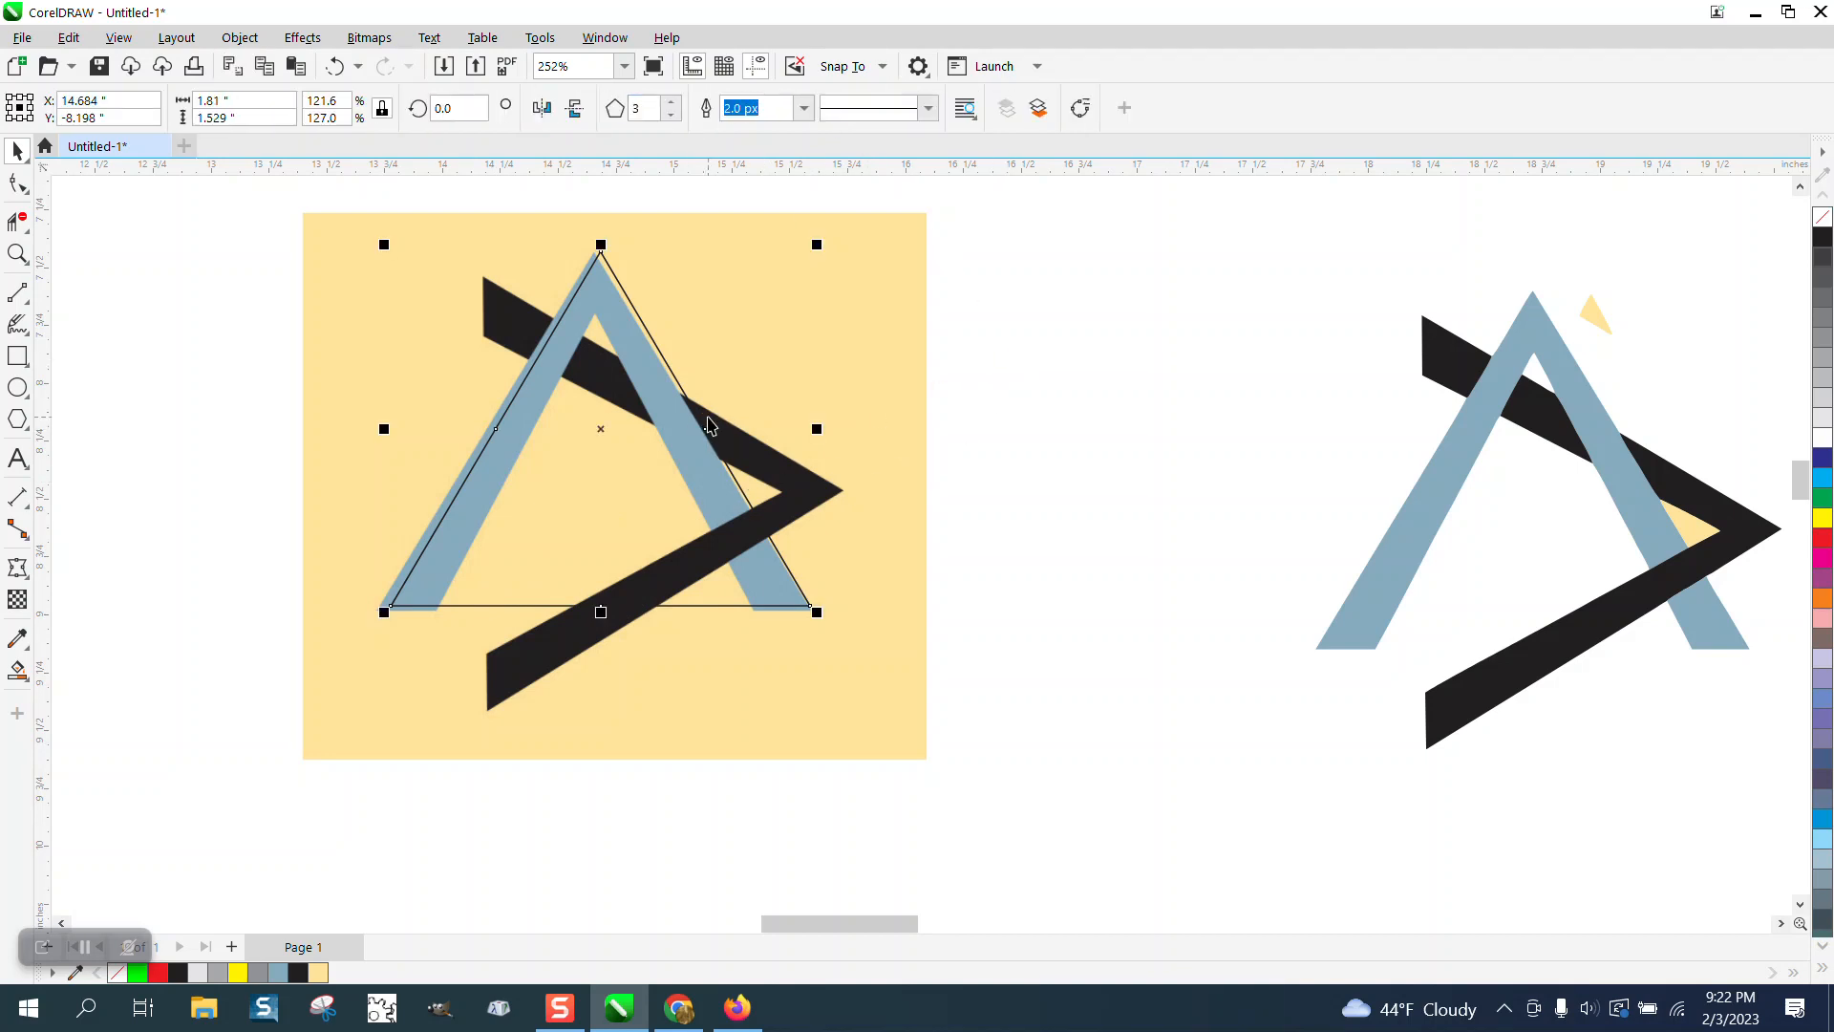
key("Left")
key("Left")
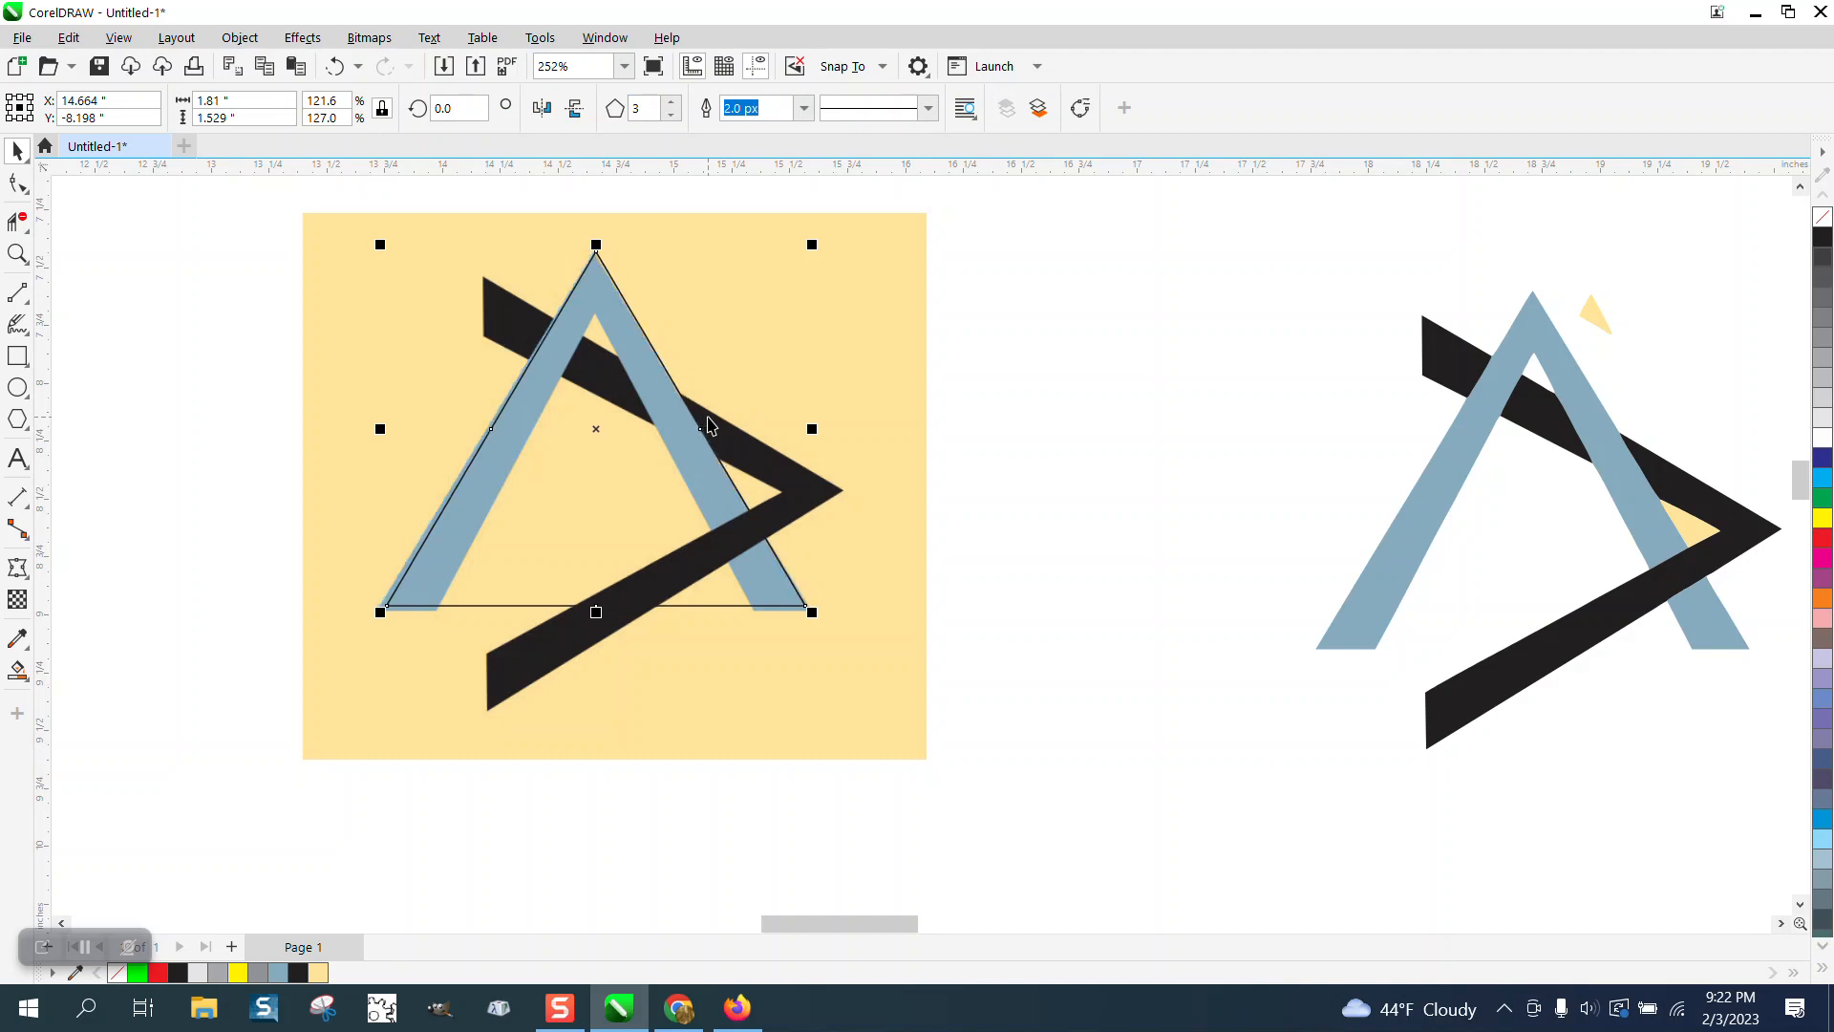
- Stretch the triangle downward to a height of about 1.57 inches and nudge it up two steps
left_click_drag(596, 614, 596, 624)
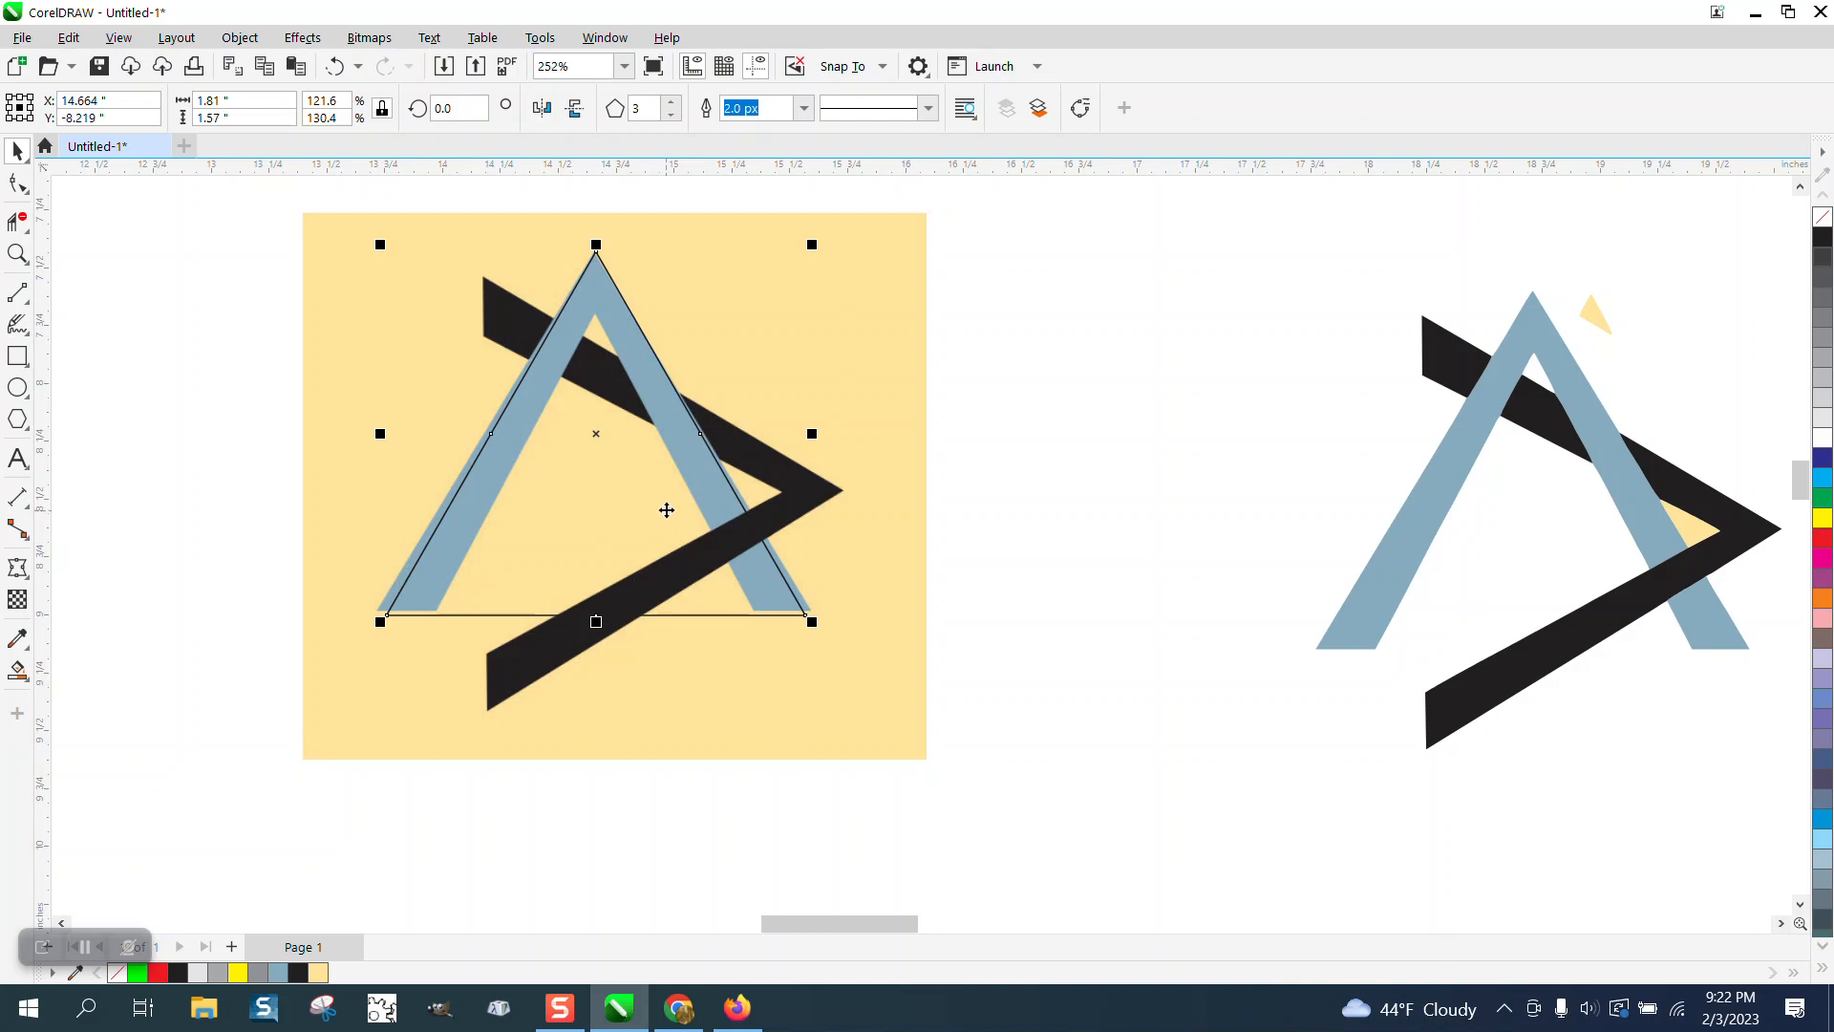
key("Up")
key("Up")
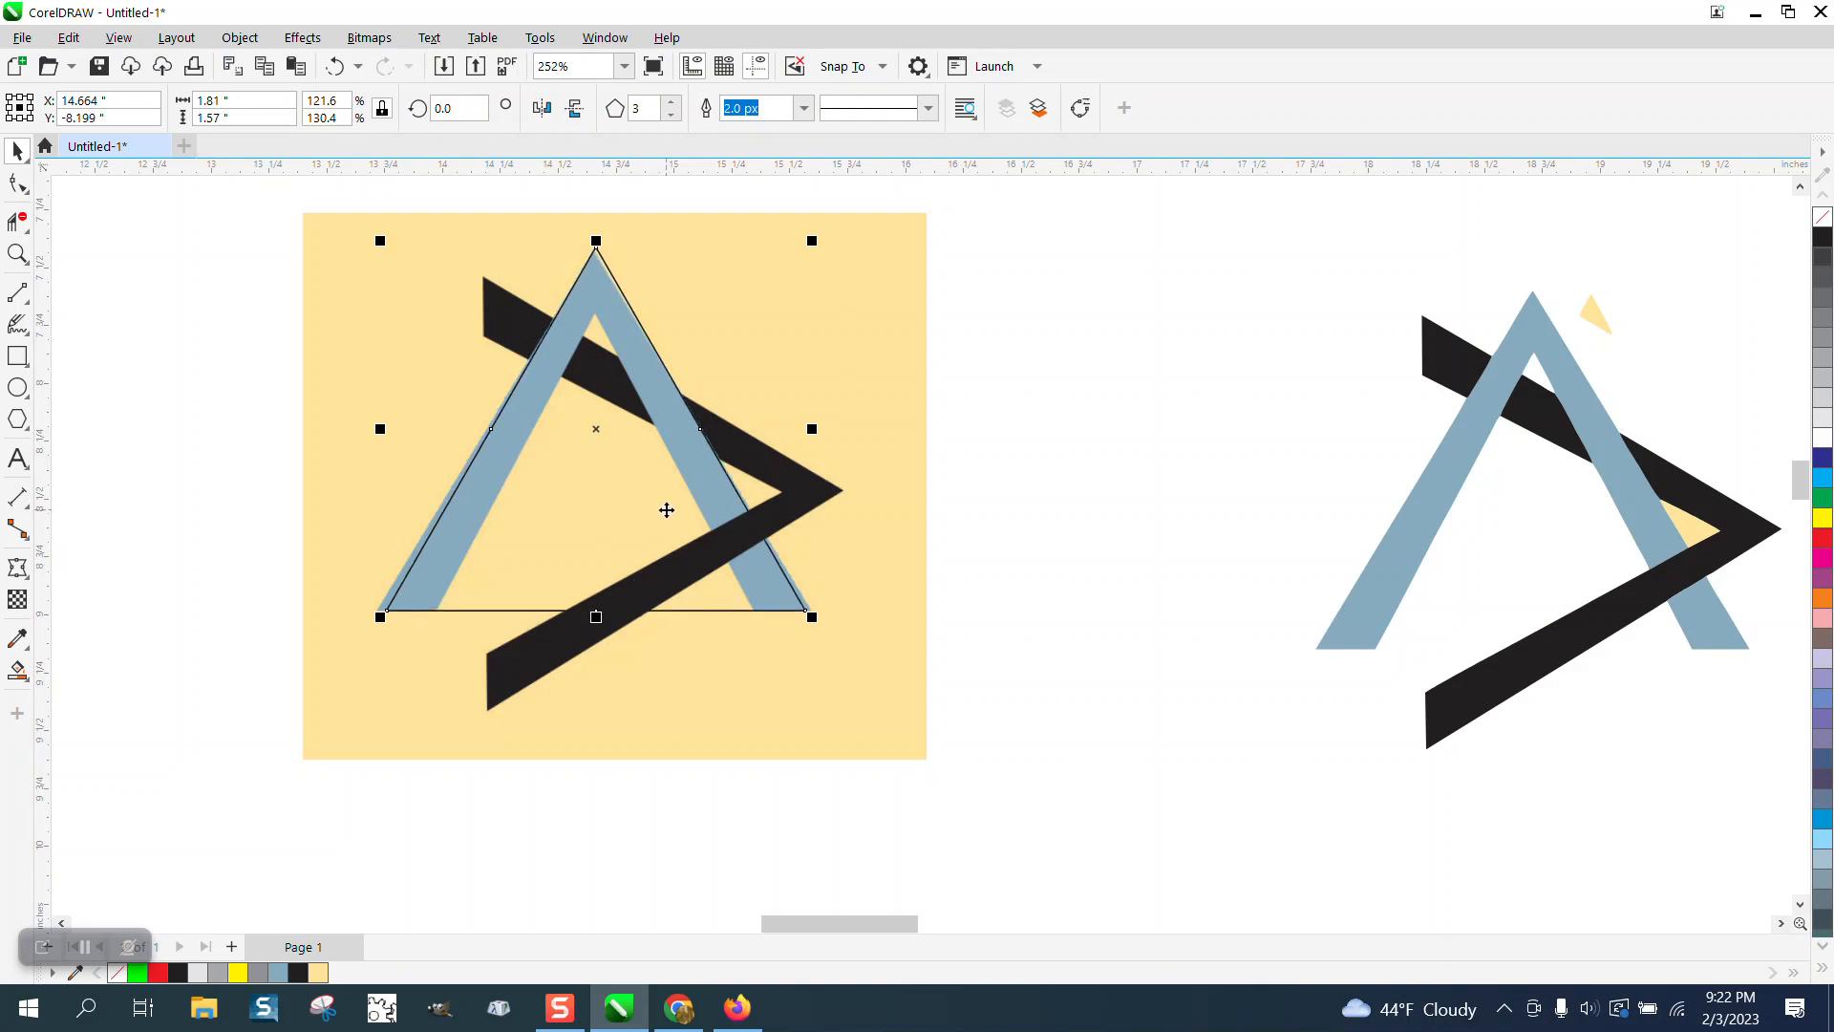
- Widen the triangle to about 1.86 inches and nudge it one step left to fit the blue A's outer edges
left_click_drag(813, 429, 823, 429)
key("Left")
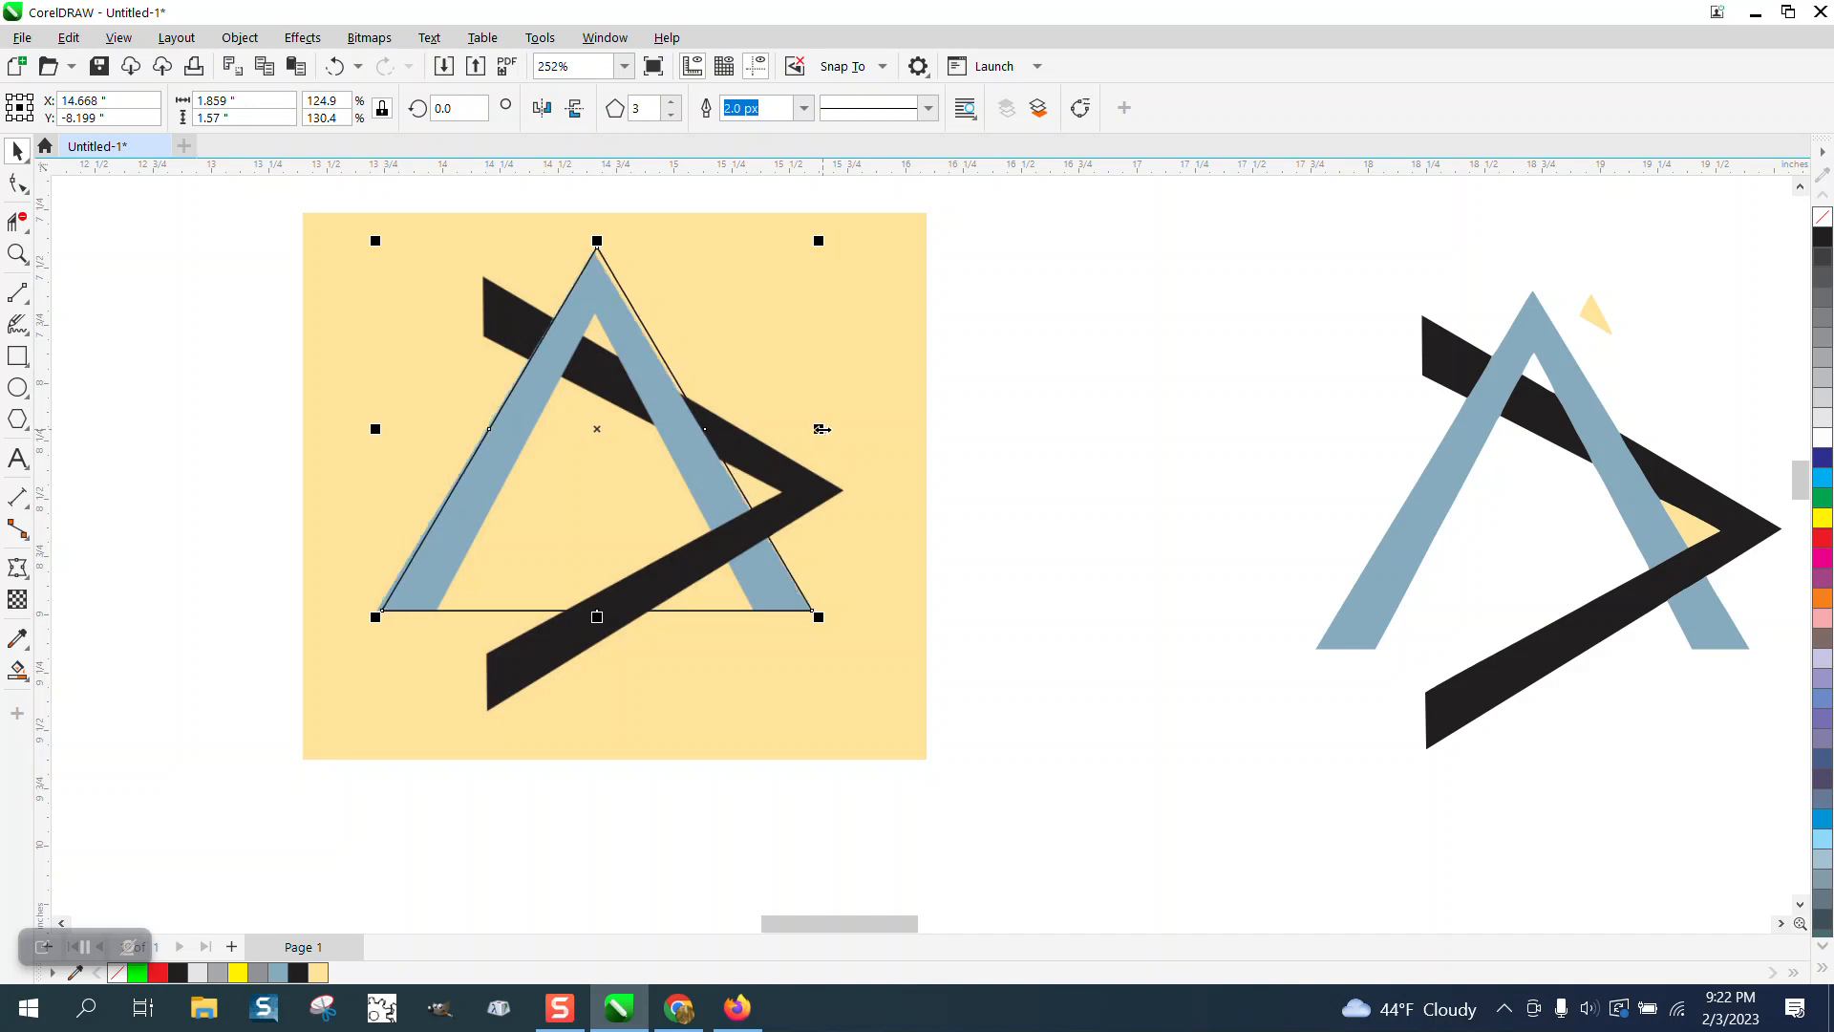
key("Left")
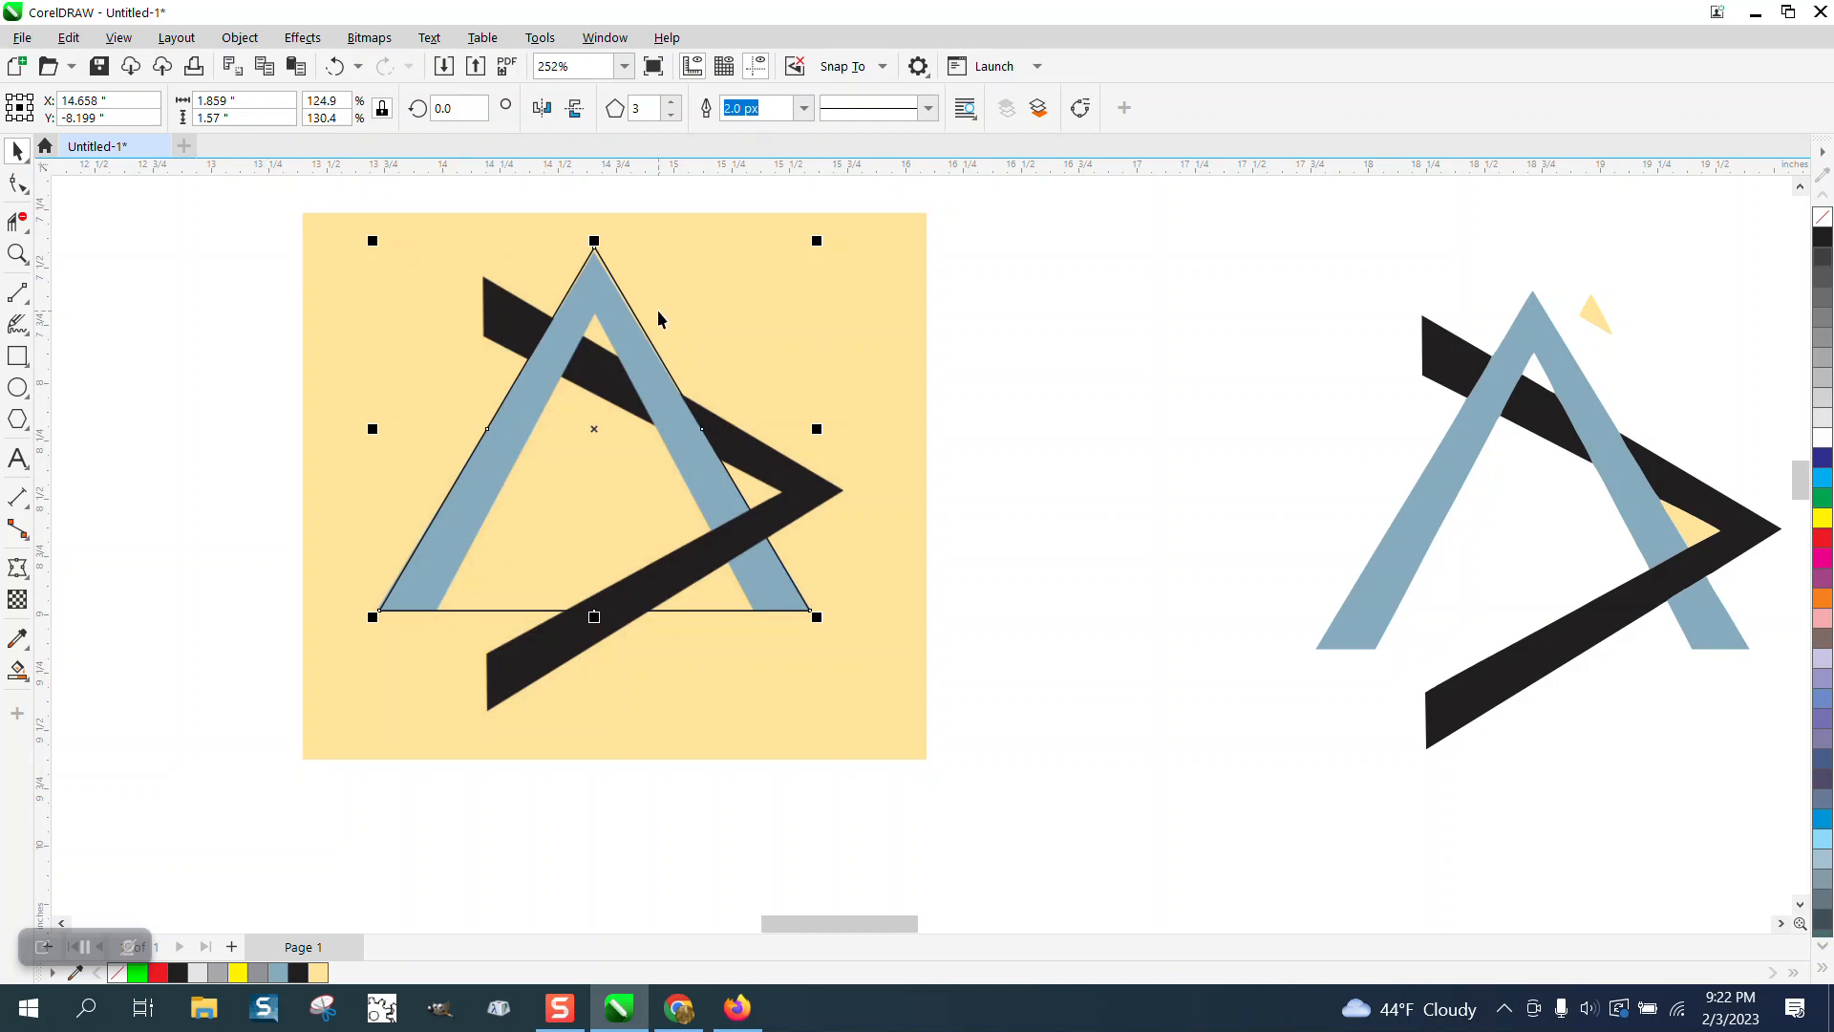
- Copy the triangle down to the blue A's inner apex and narrow the copy to about 1.66 inches to match the inner edges
left_click_drag(595, 244, 595, 319)
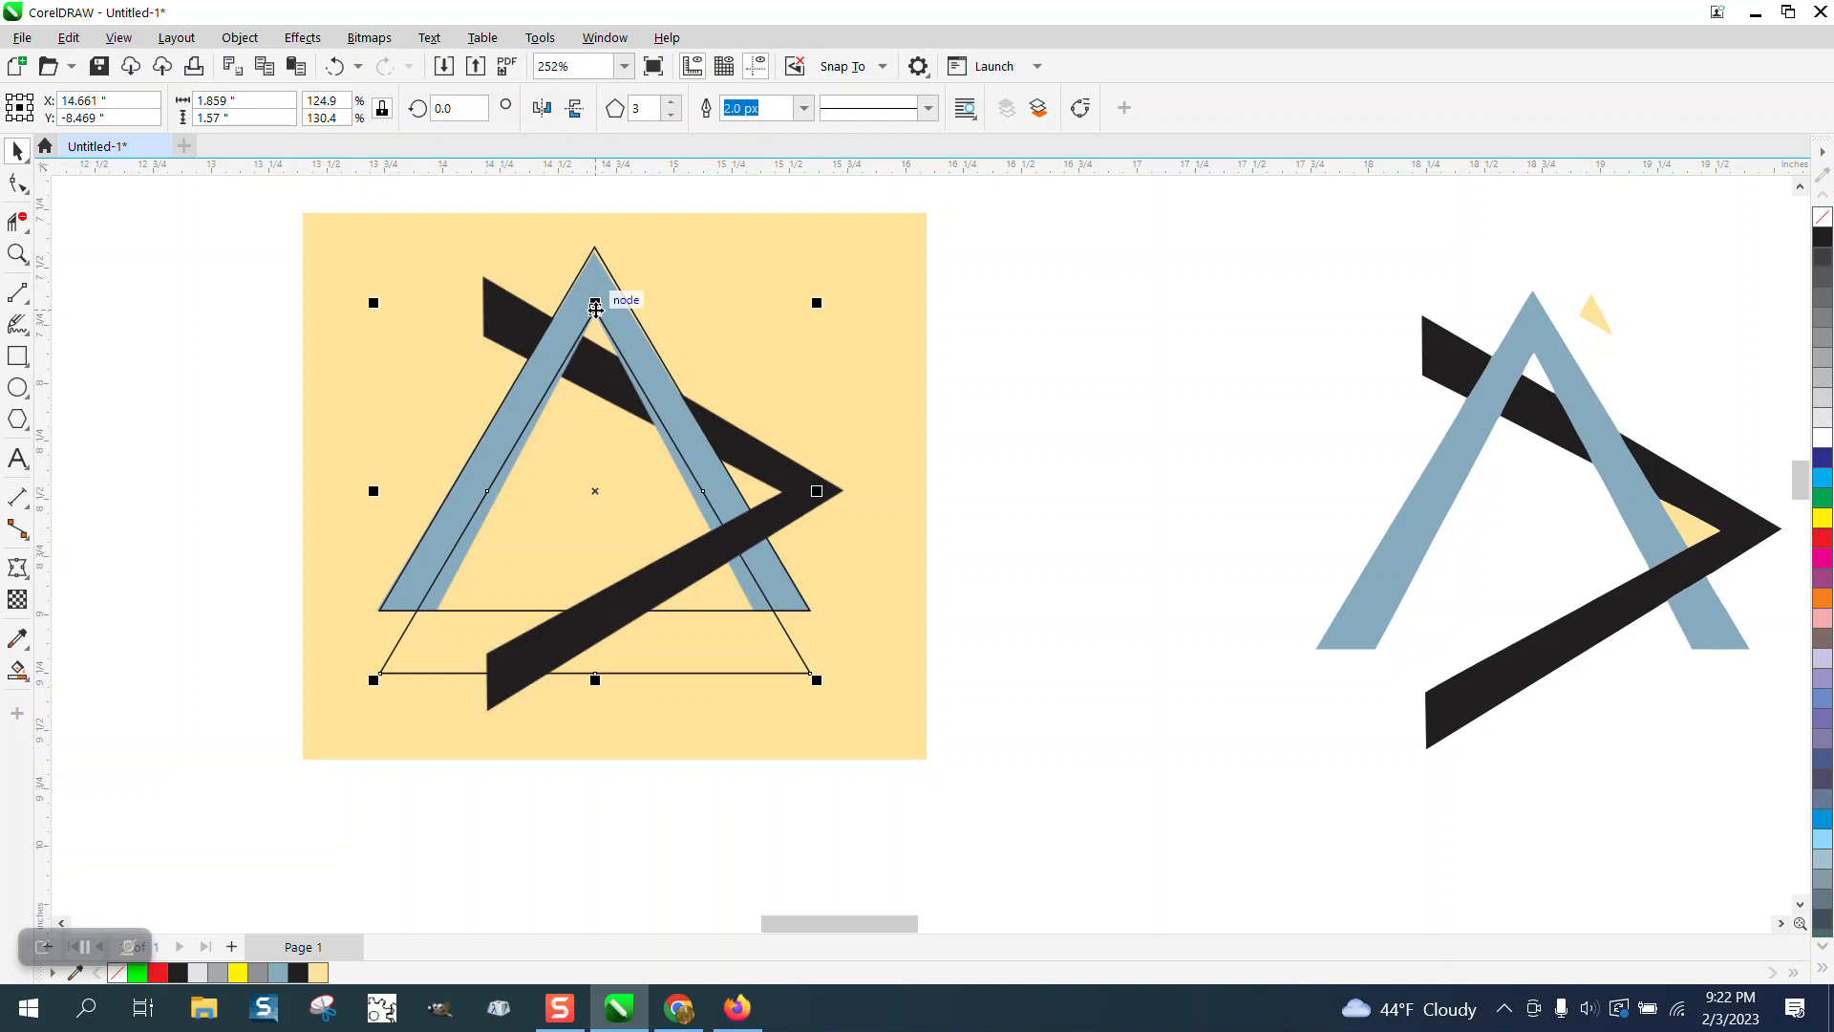
left_click_drag(819, 491, 786, 491)
key("Right")
key("Right")
key("Right")
key("Right")
key("Right")
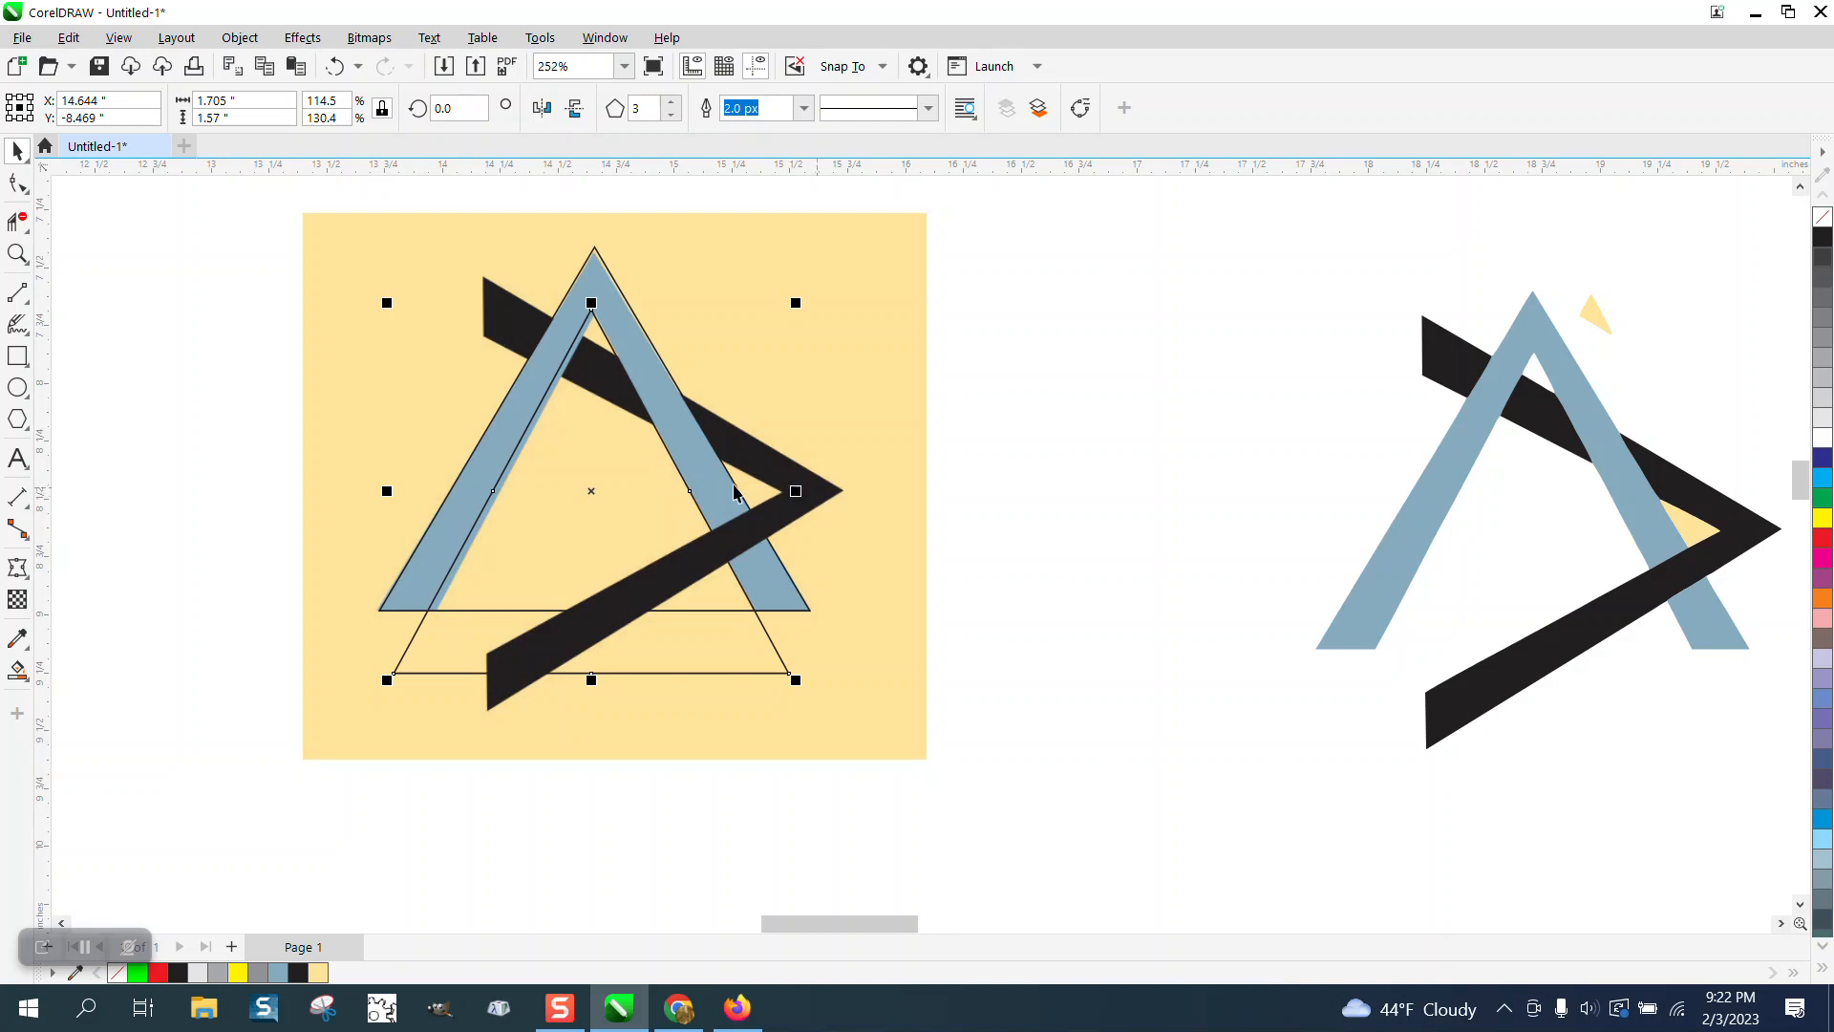
left_click_drag(387, 491, 398, 491)
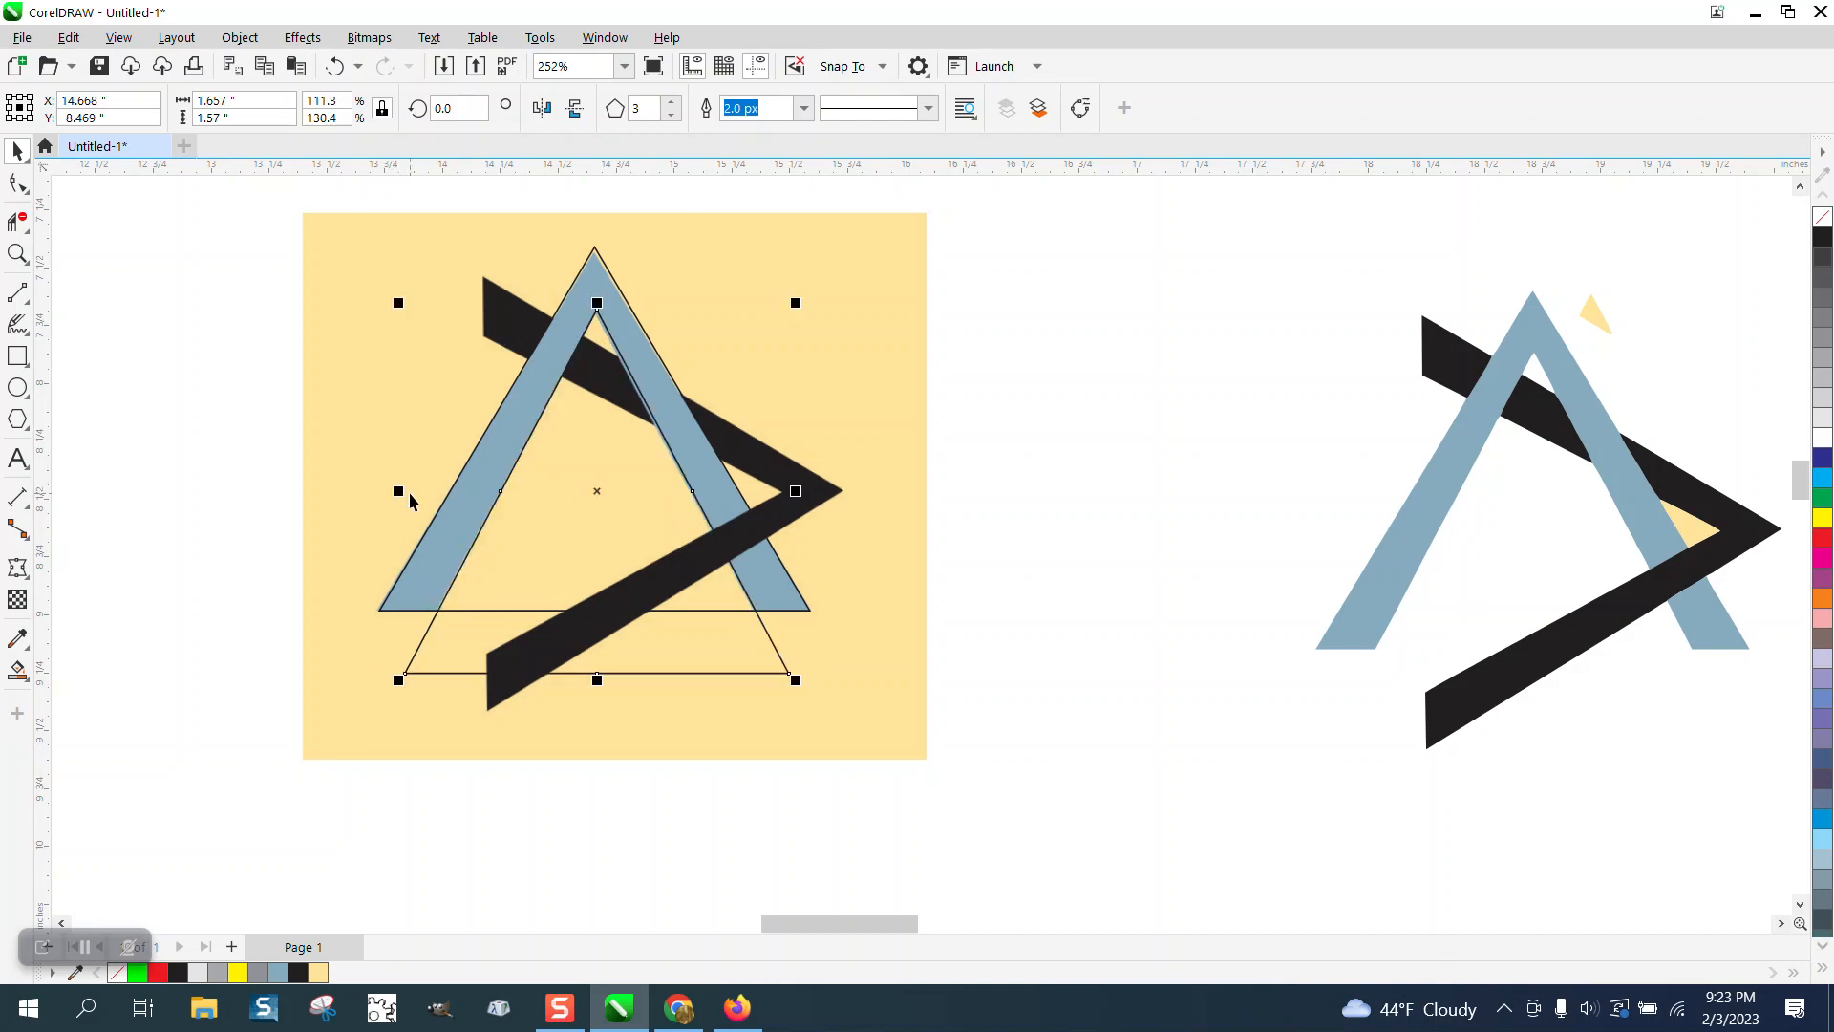
- Delete the traced logo and move the original bitmap to the right, clear of the two triangles
scroll(798, 484, "down", 2)
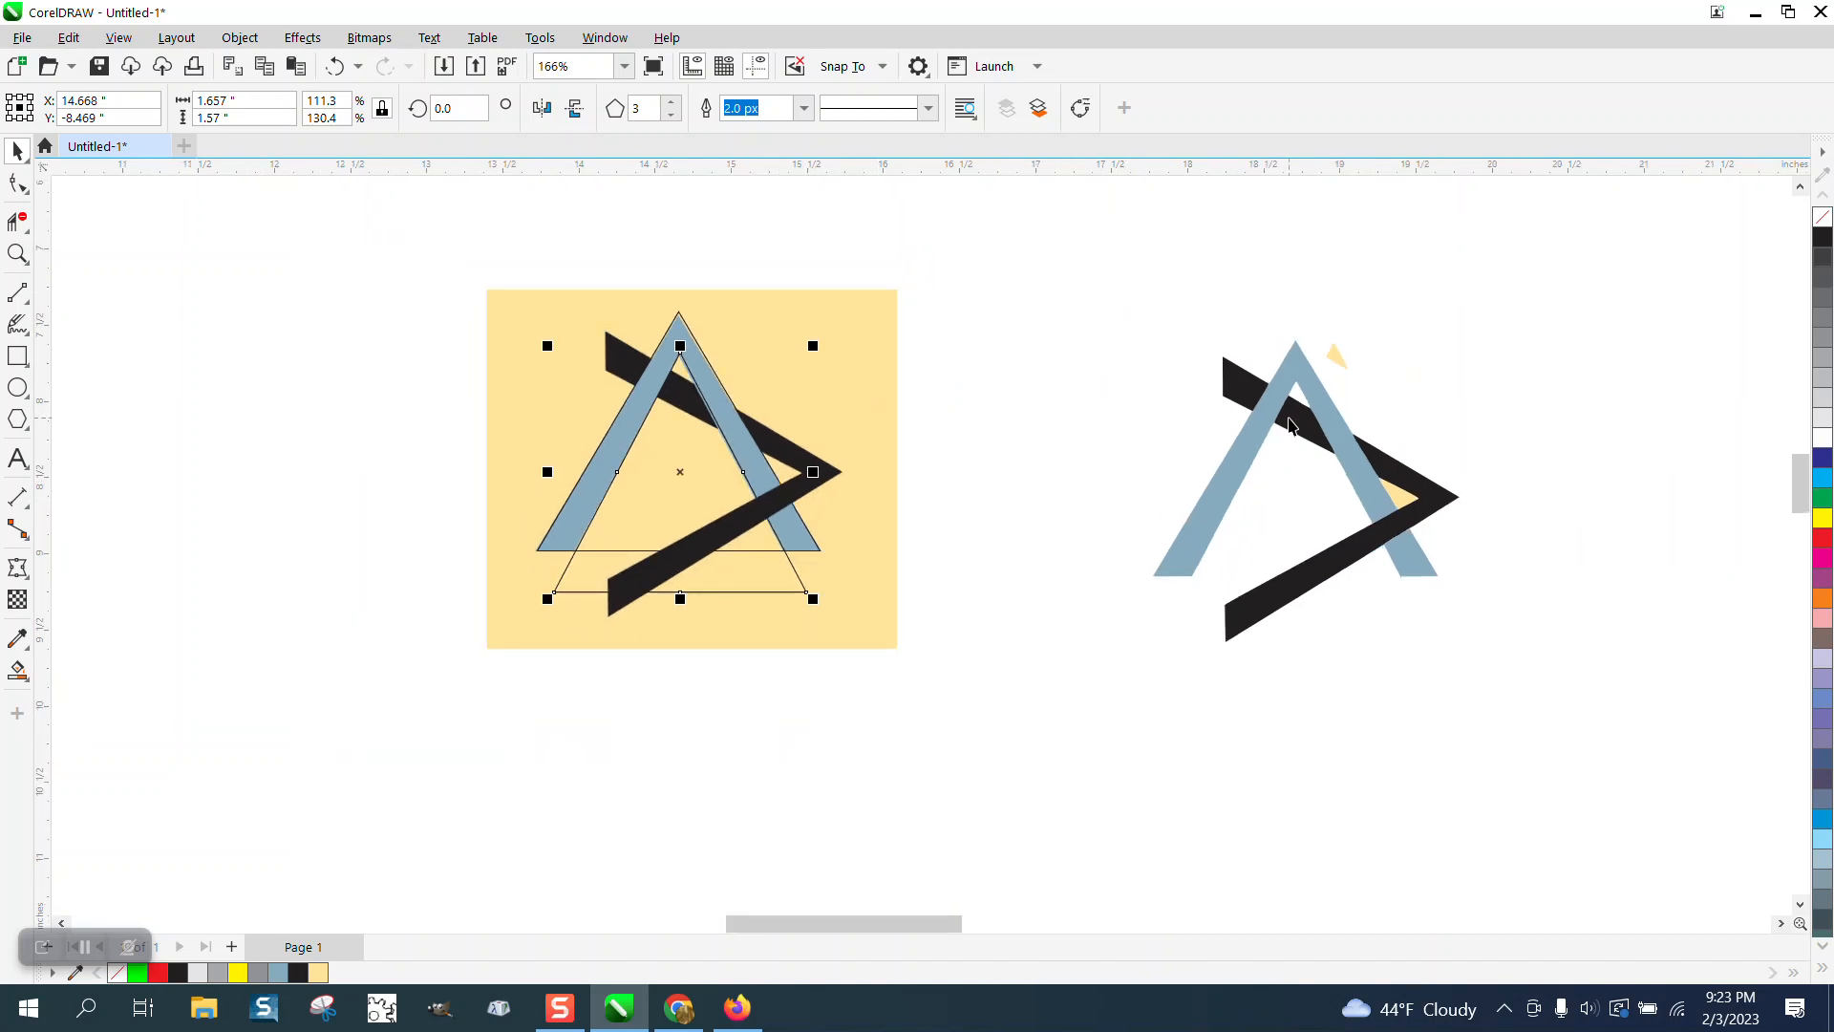
left_click_drag(1102, 291, 1578, 671)
key("Delete")
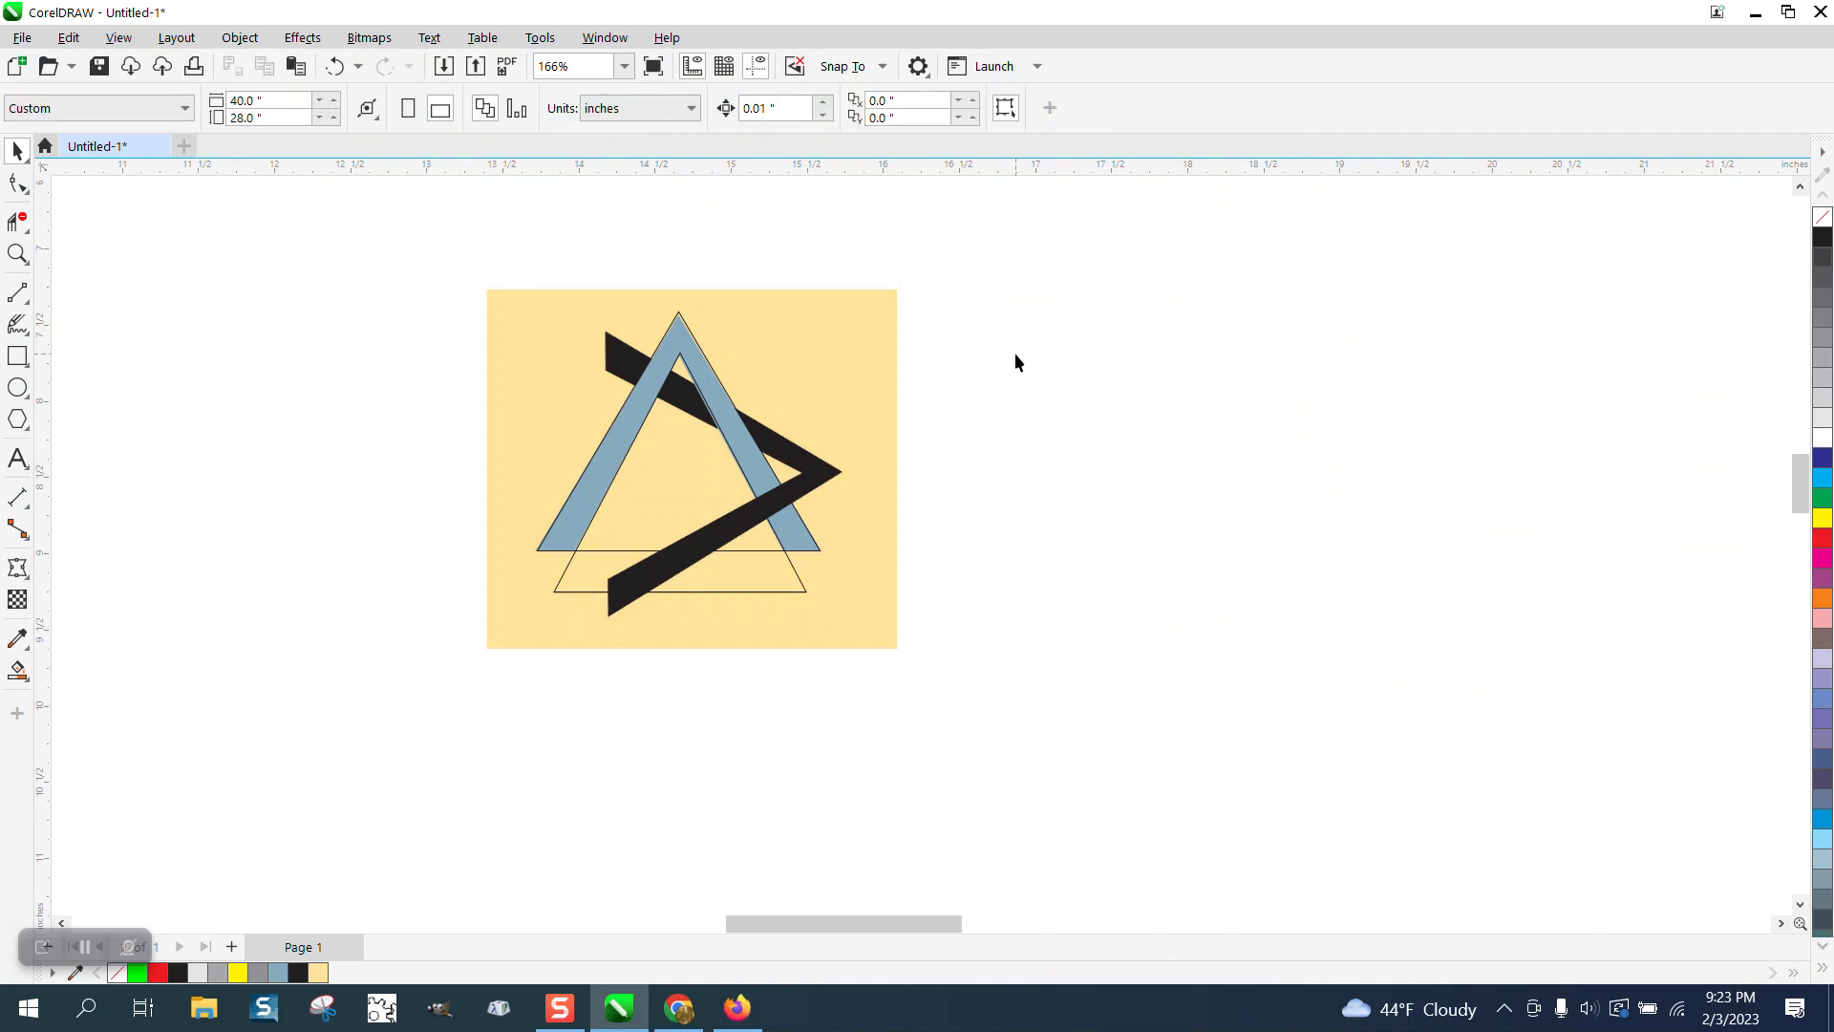
key("ctrl+z")
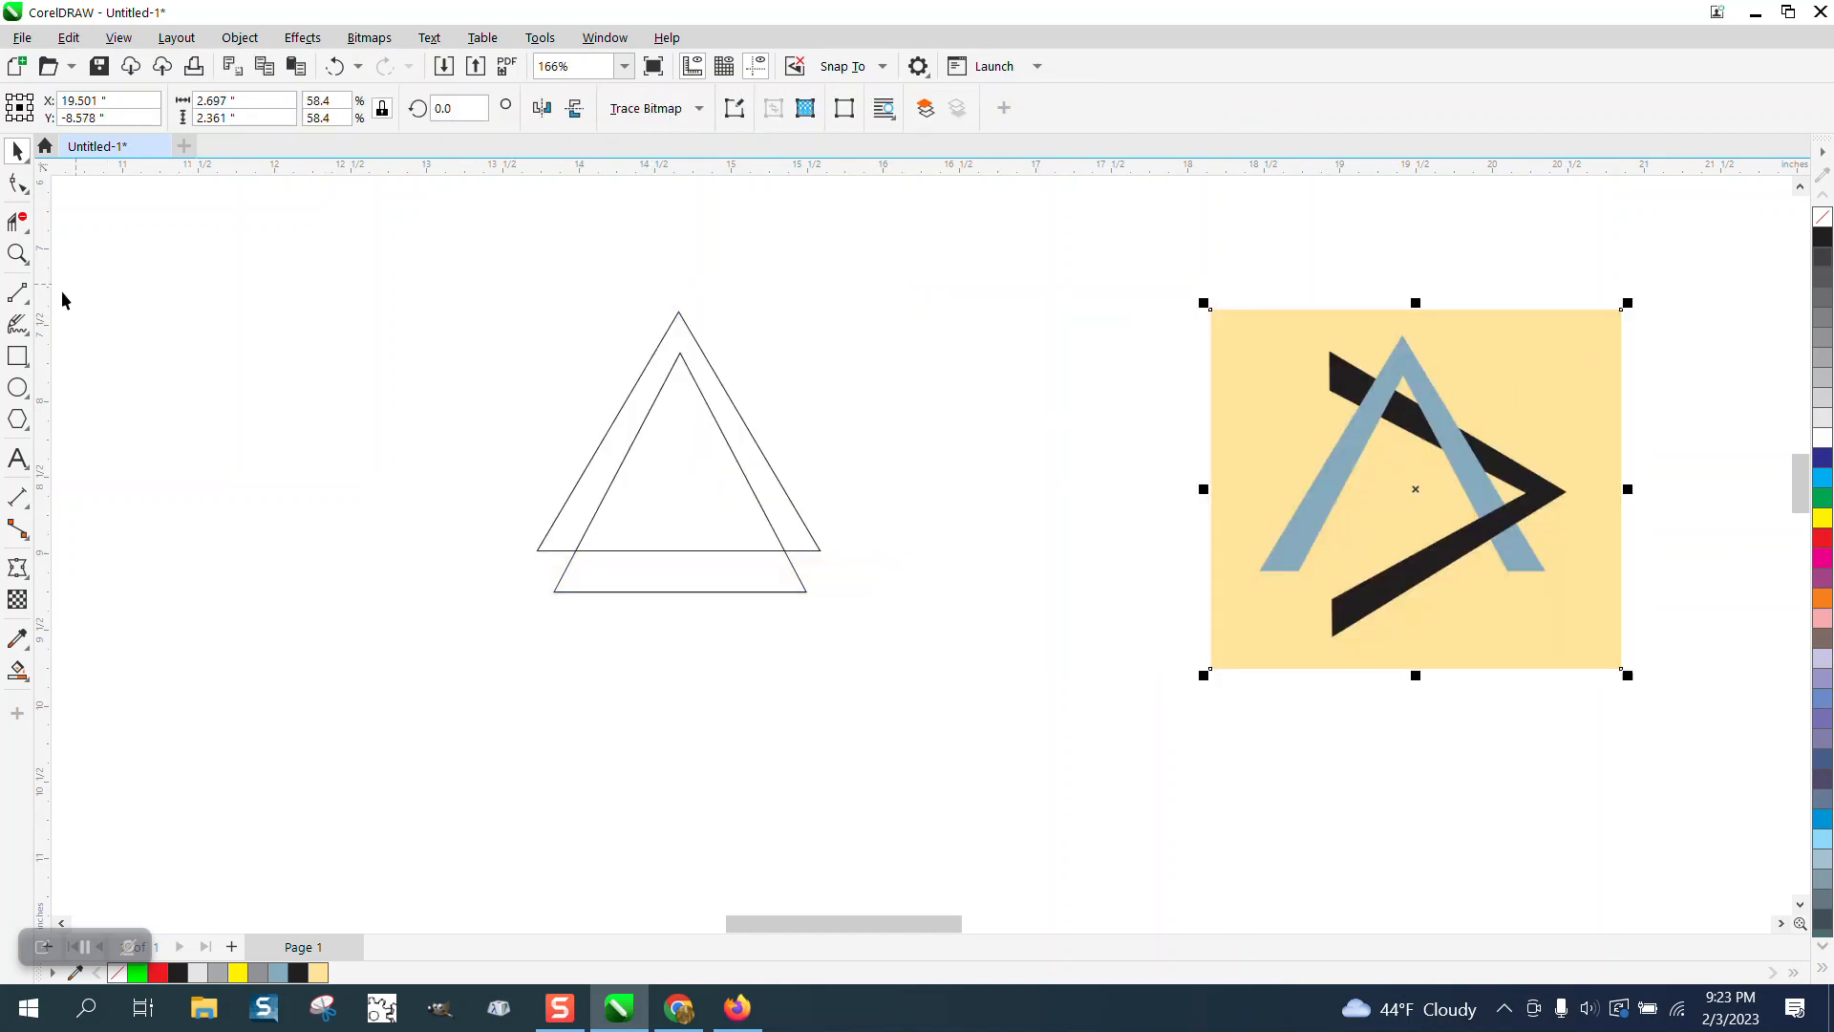
- Place a vertical guideline snapped to the apex of the outer triangle
left_click(17, 254)
left_click_drag(623, 270, 833, 428)
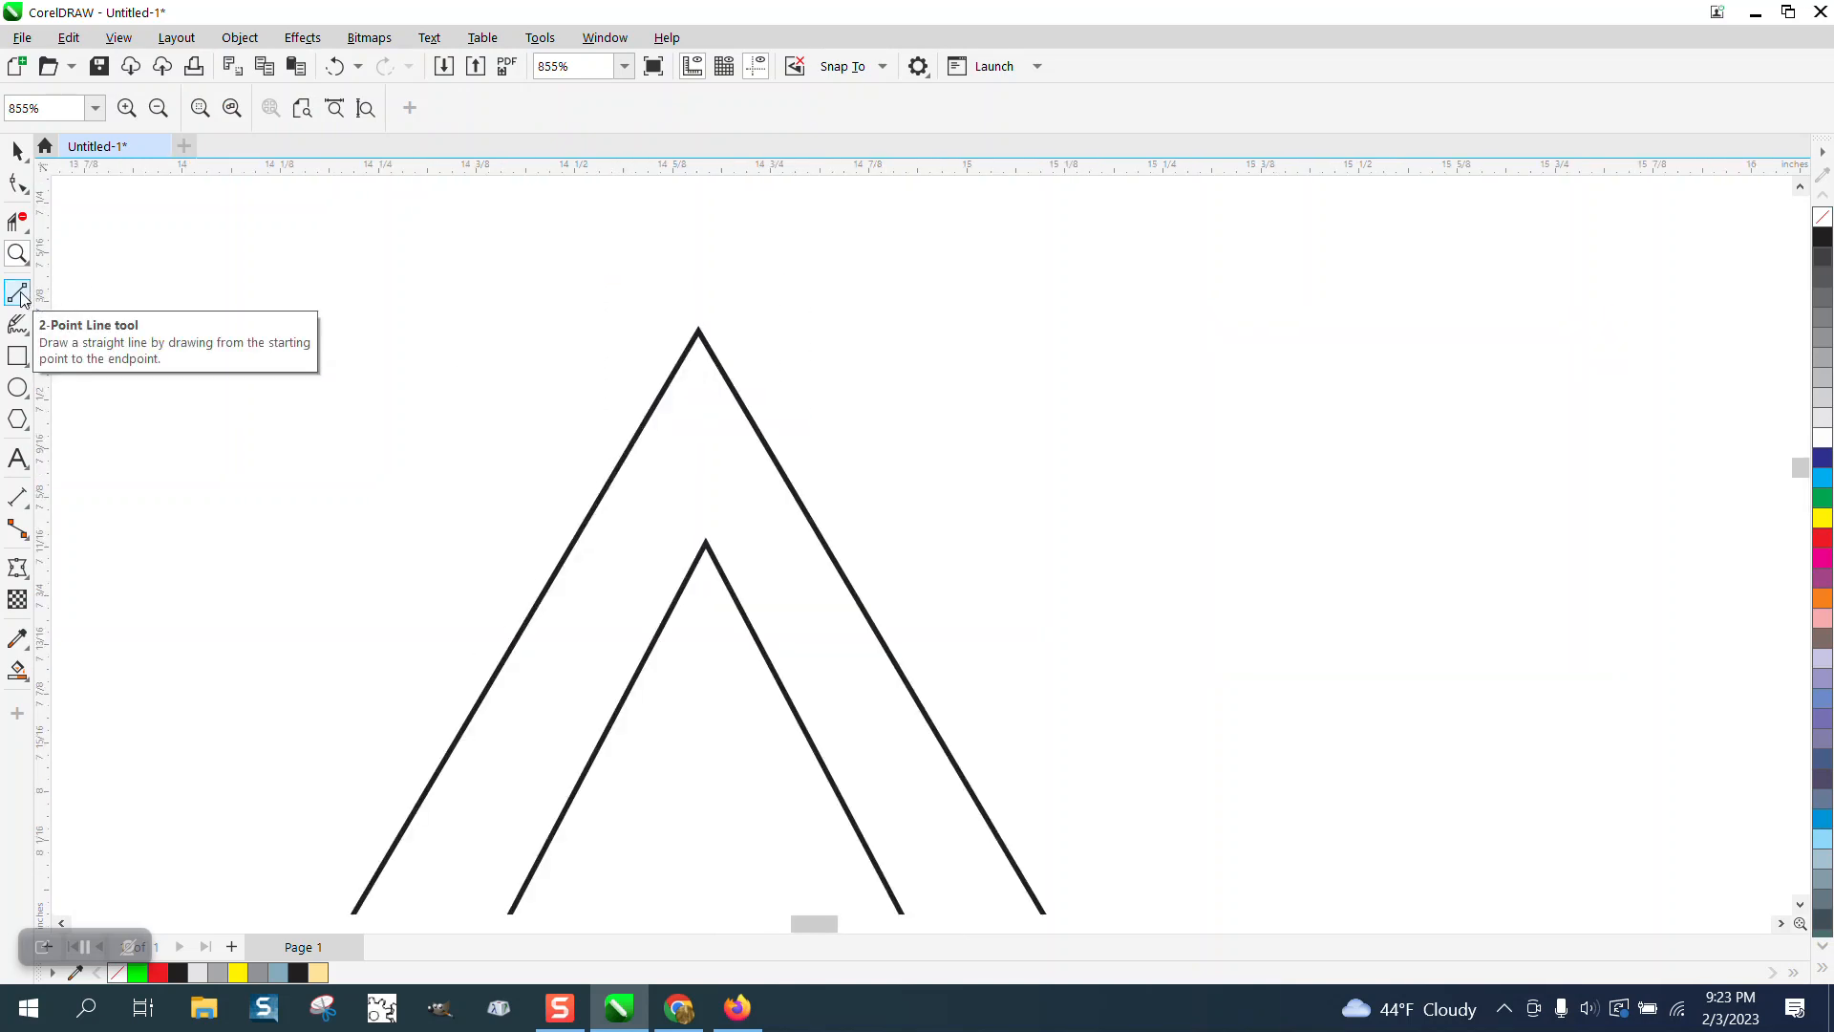
left_click_drag(664, 329, 698, 332)
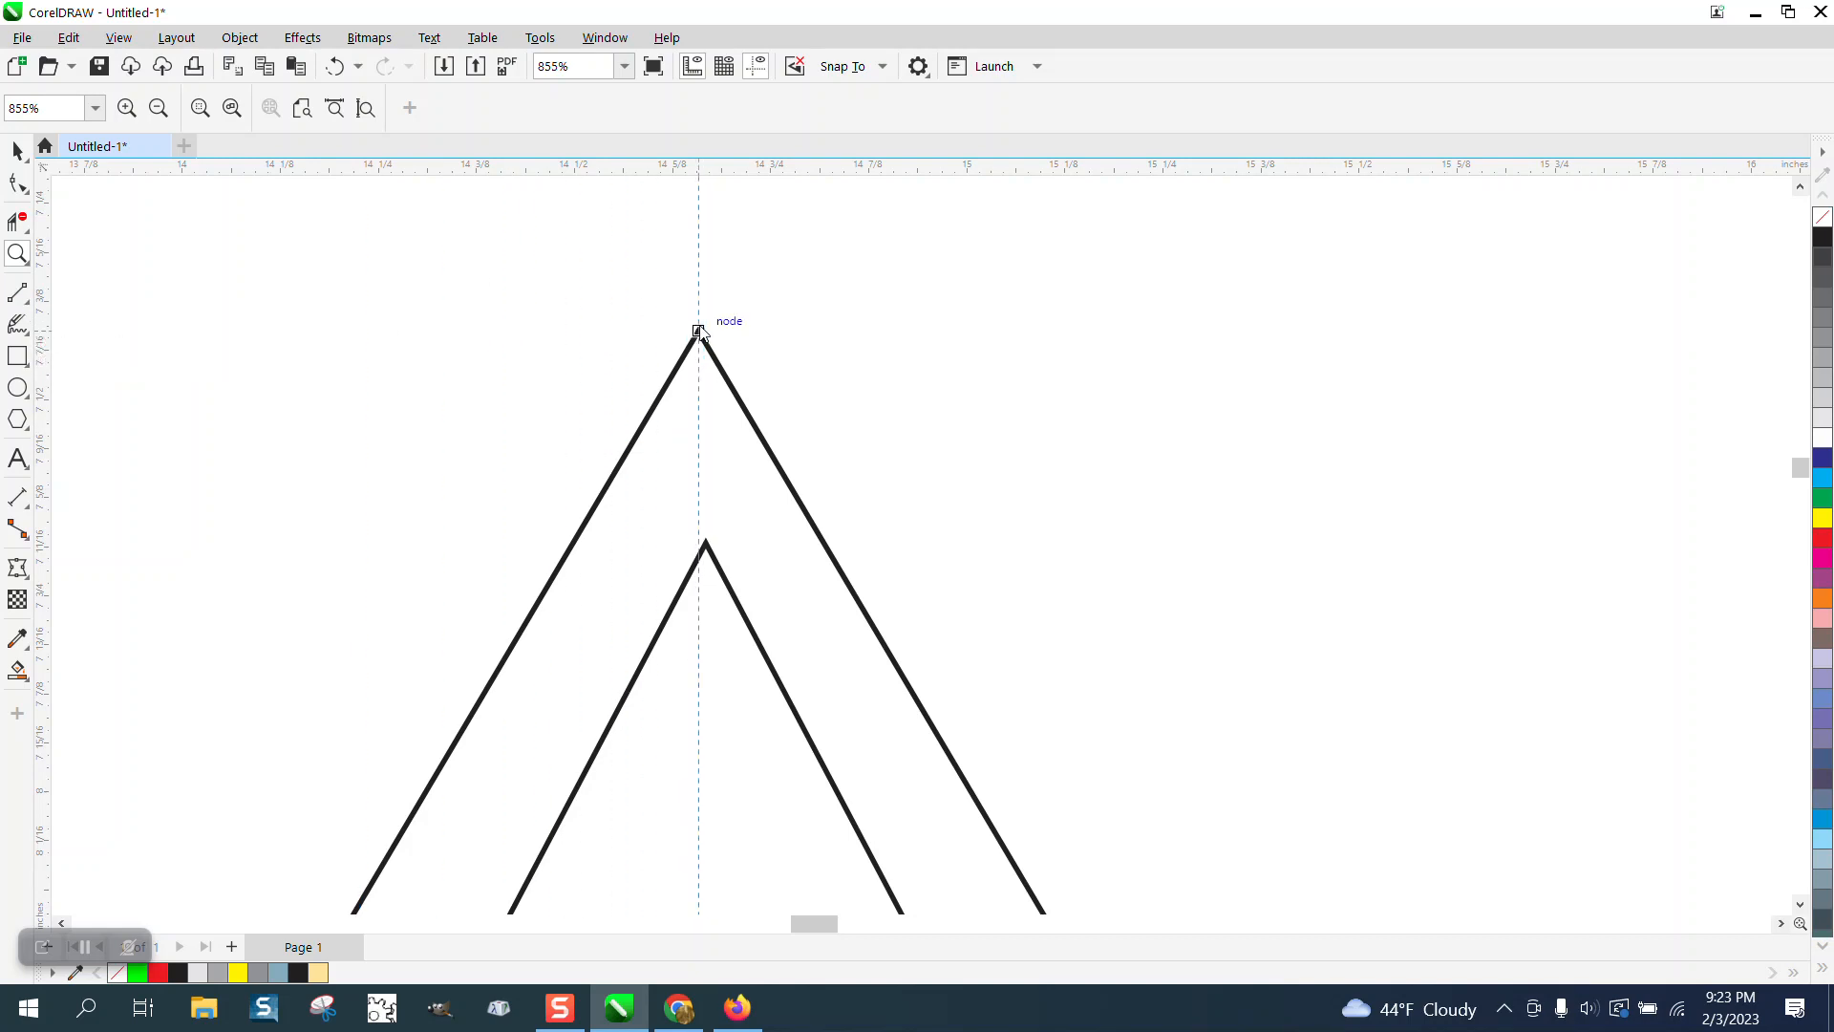
scroll(720, 275, "down", 2)
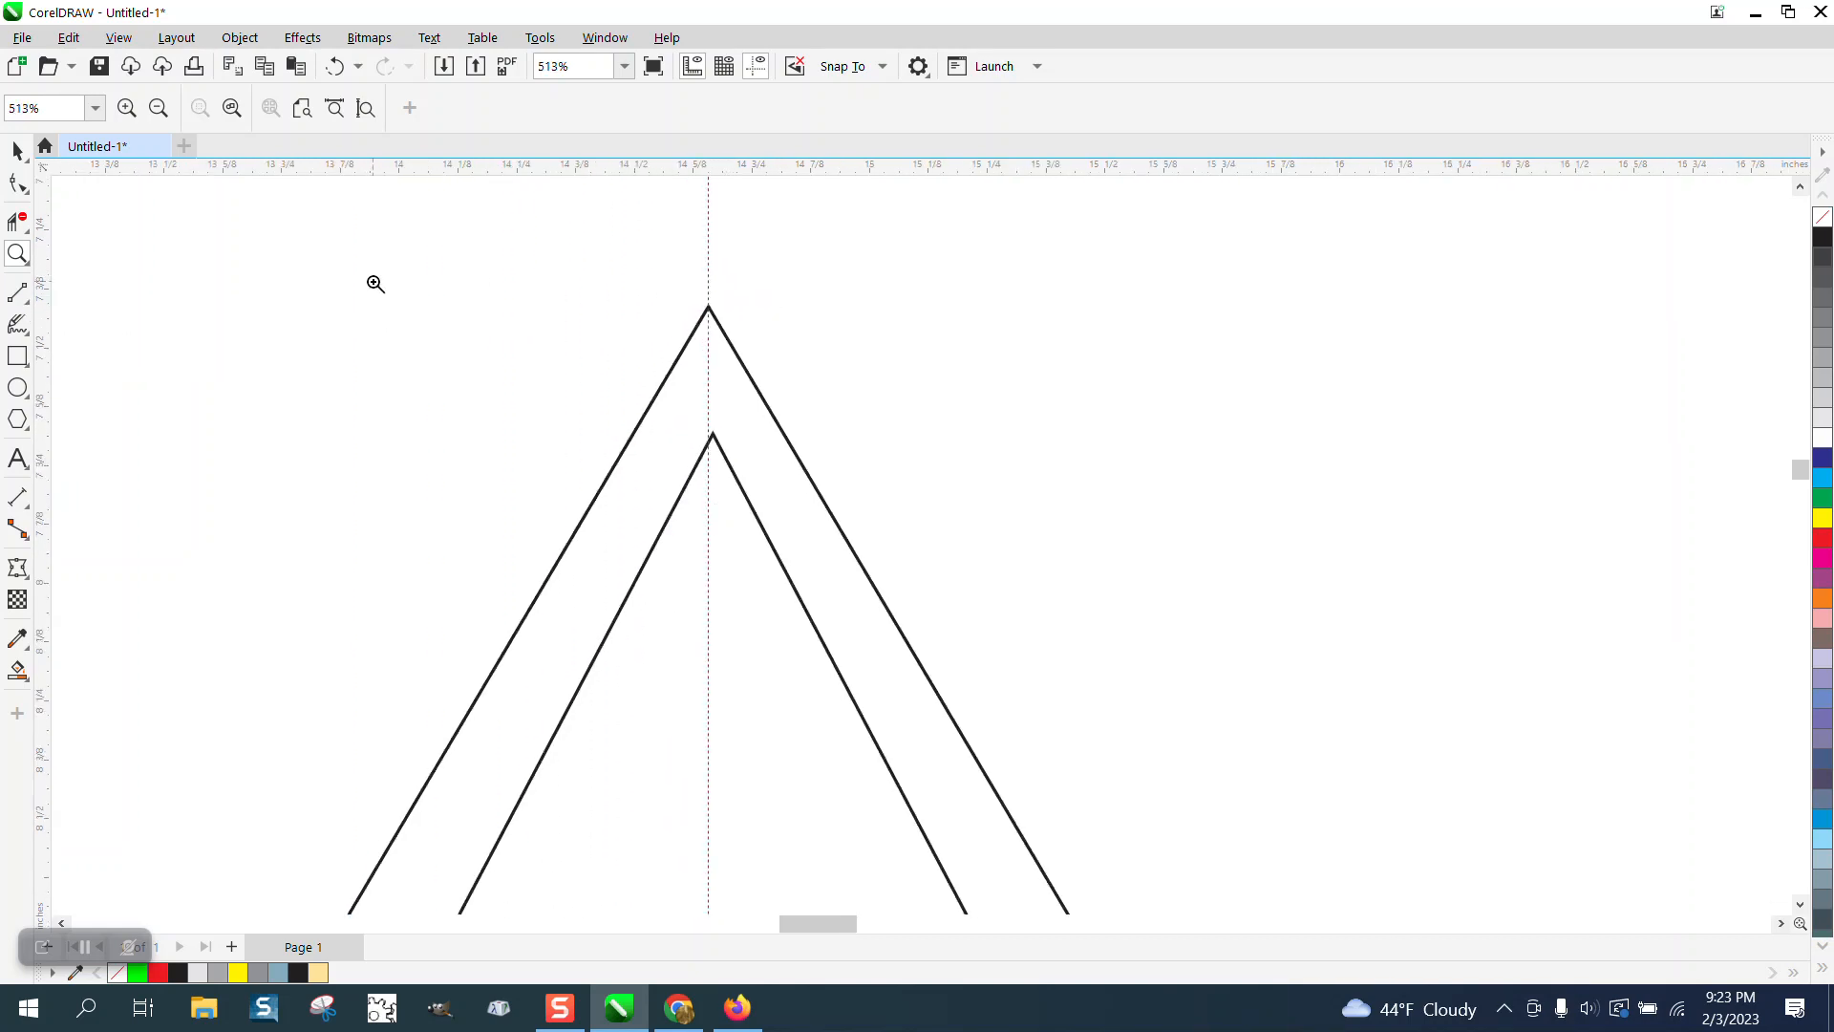
- Nudge the inner triangle one step left so its apex lines up with the vertical guideline
left_click(17, 150)
left_click(17, 253)
left_click_drag(967, 571, 967, 571)
left_click(18, 150)
left_click(751, 596)
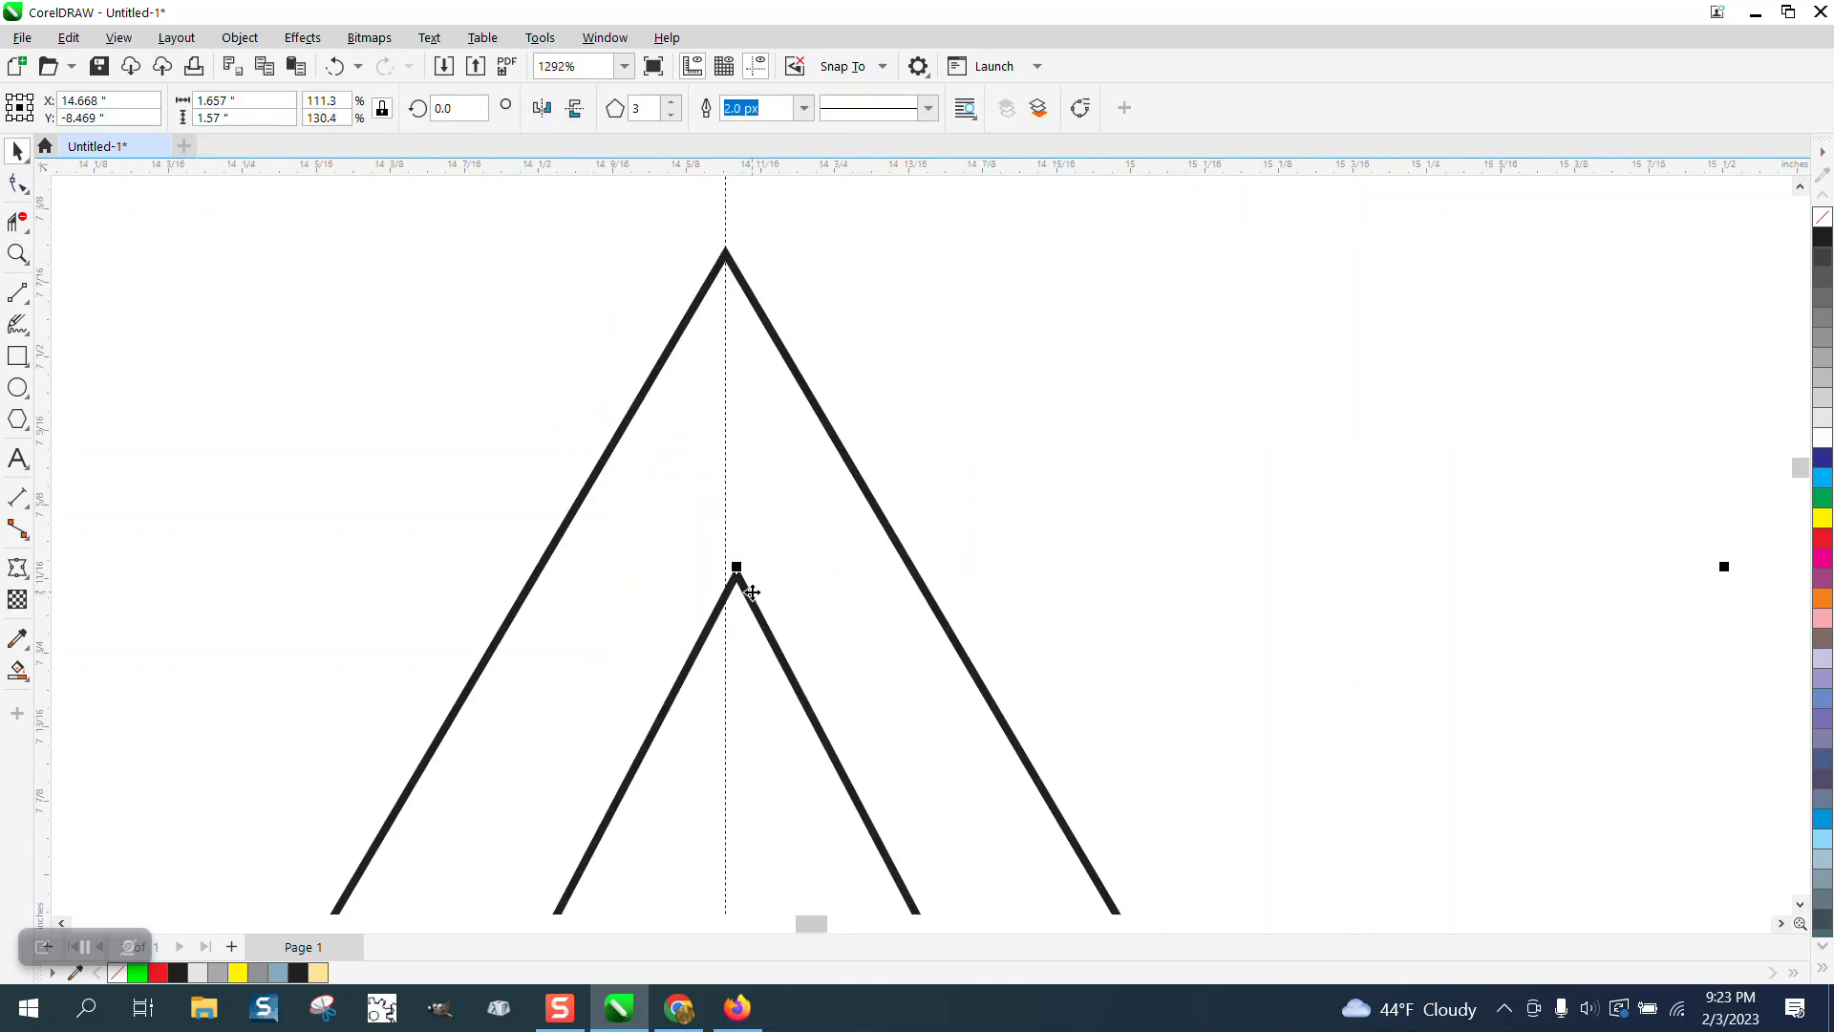
key("Left")
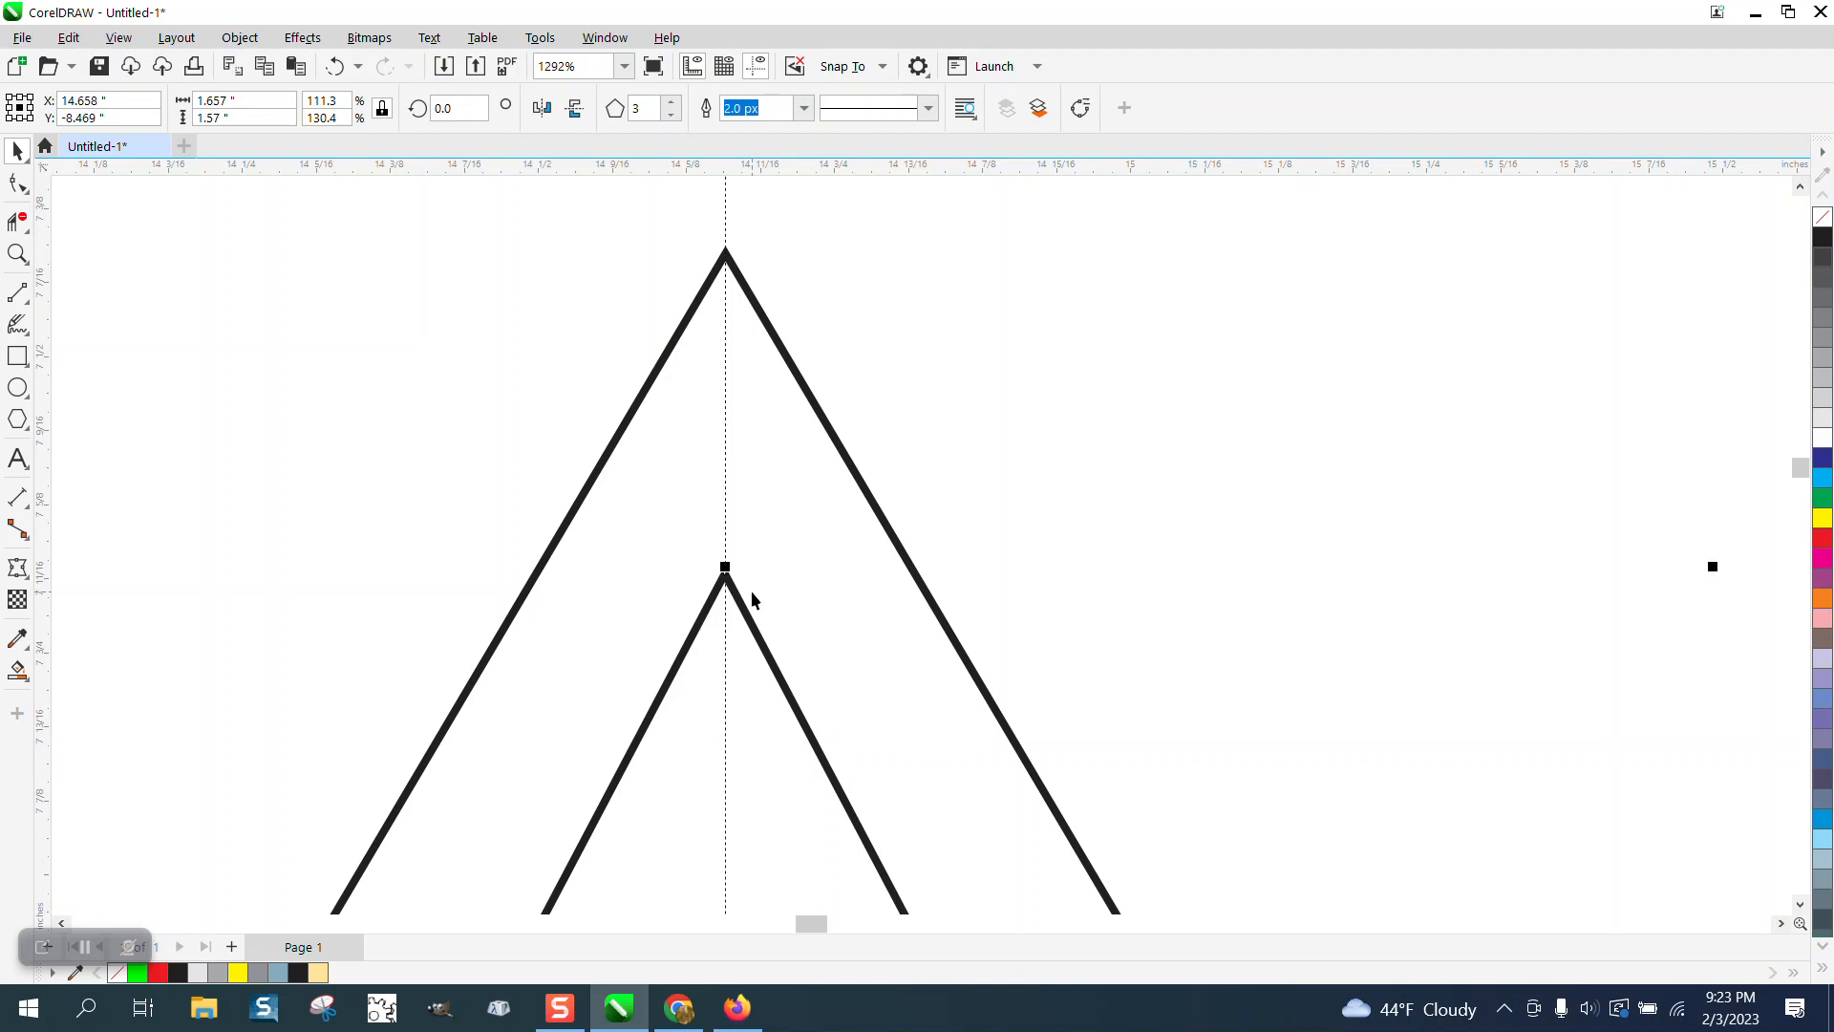
- Smart Fill the A-shaped area between the outer and inner triangles with green and no outline
scroll(917, 475, "down", 4)
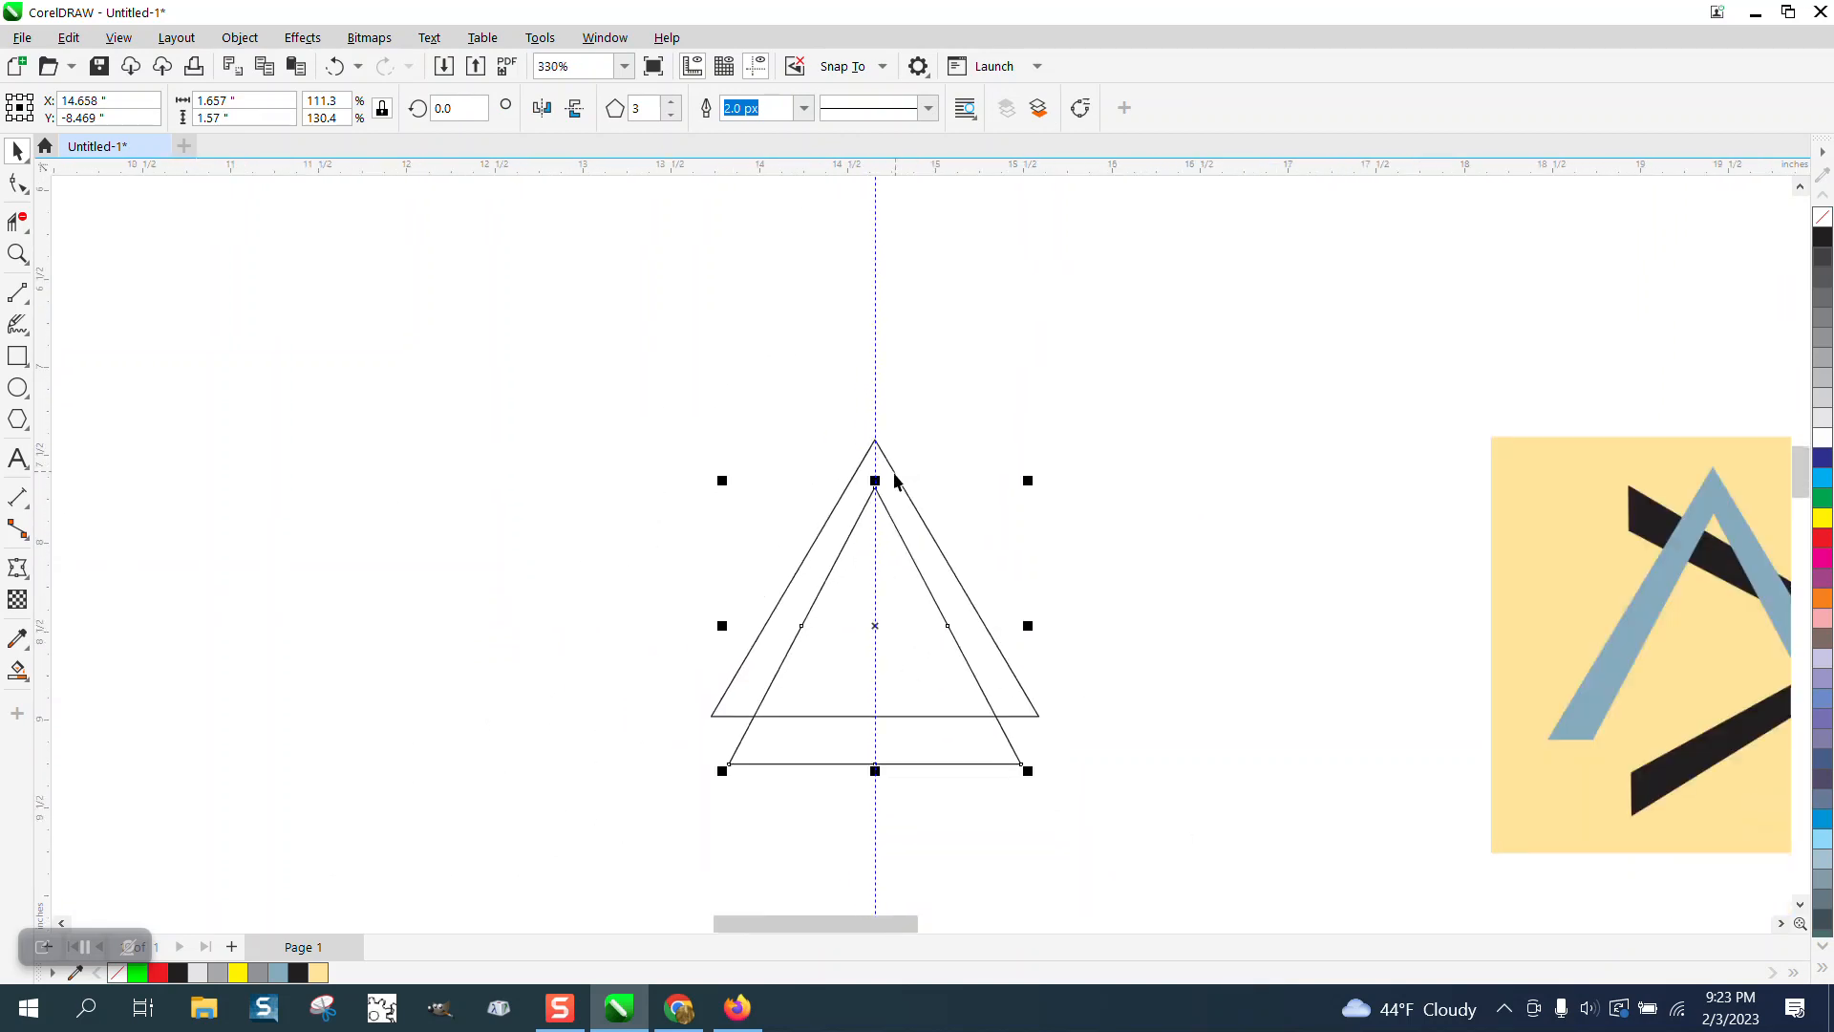
left_click(18, 669)
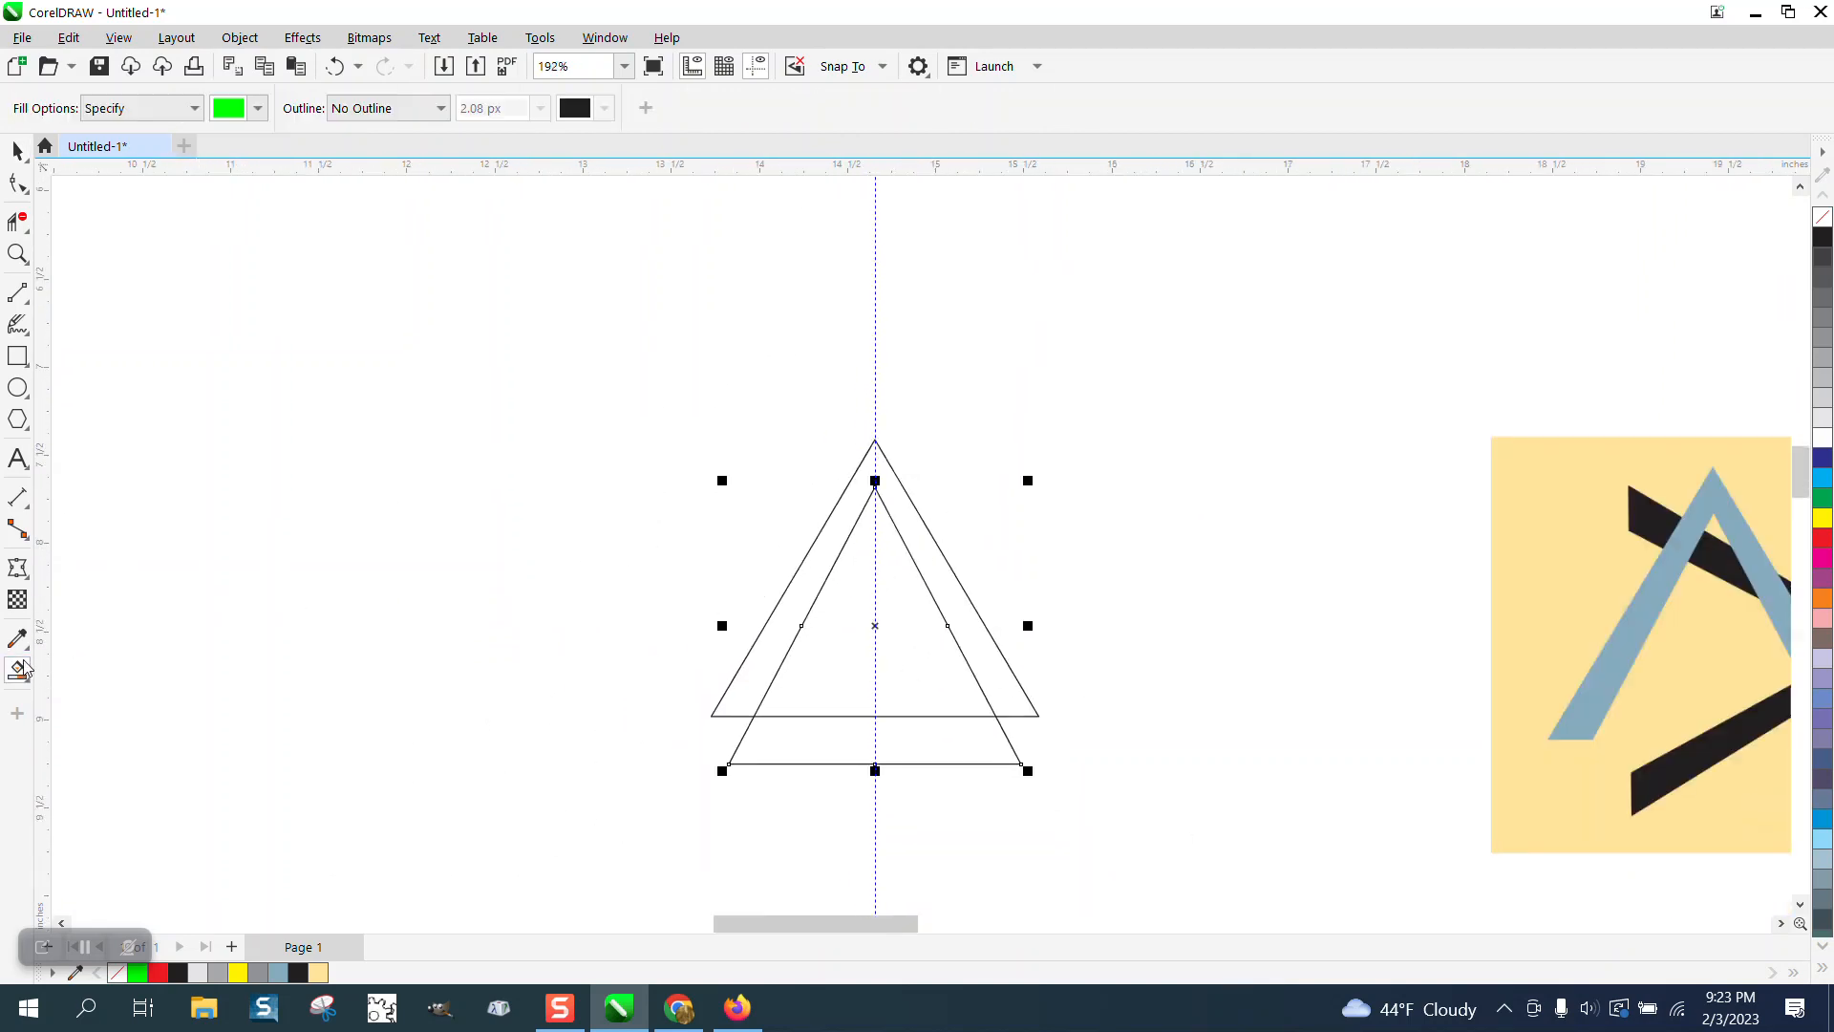
left_click(917, 535)
scroll(590, 520, "down", 2)
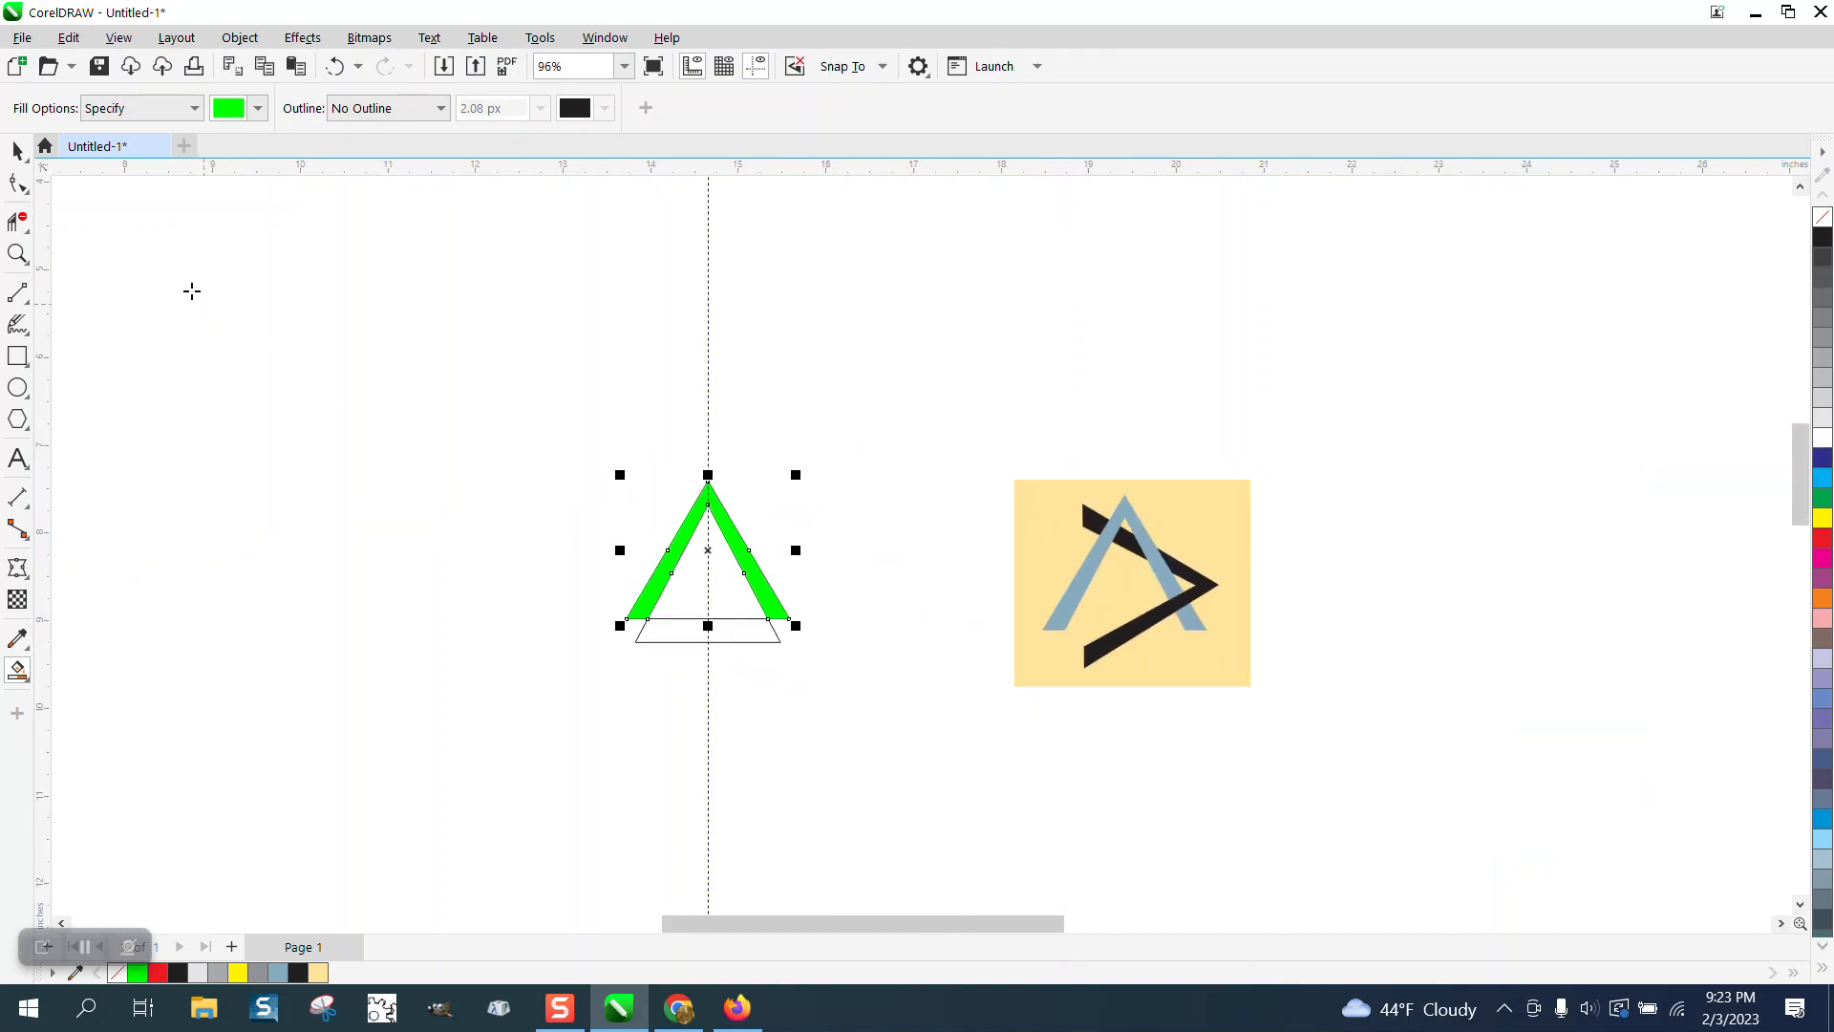
- Move the green A onto the bitmap over the blue A and check its fit up close
left_click(17, 151)
left_click_drag(717, 532, 1126, 571)
left_click(17, 253)
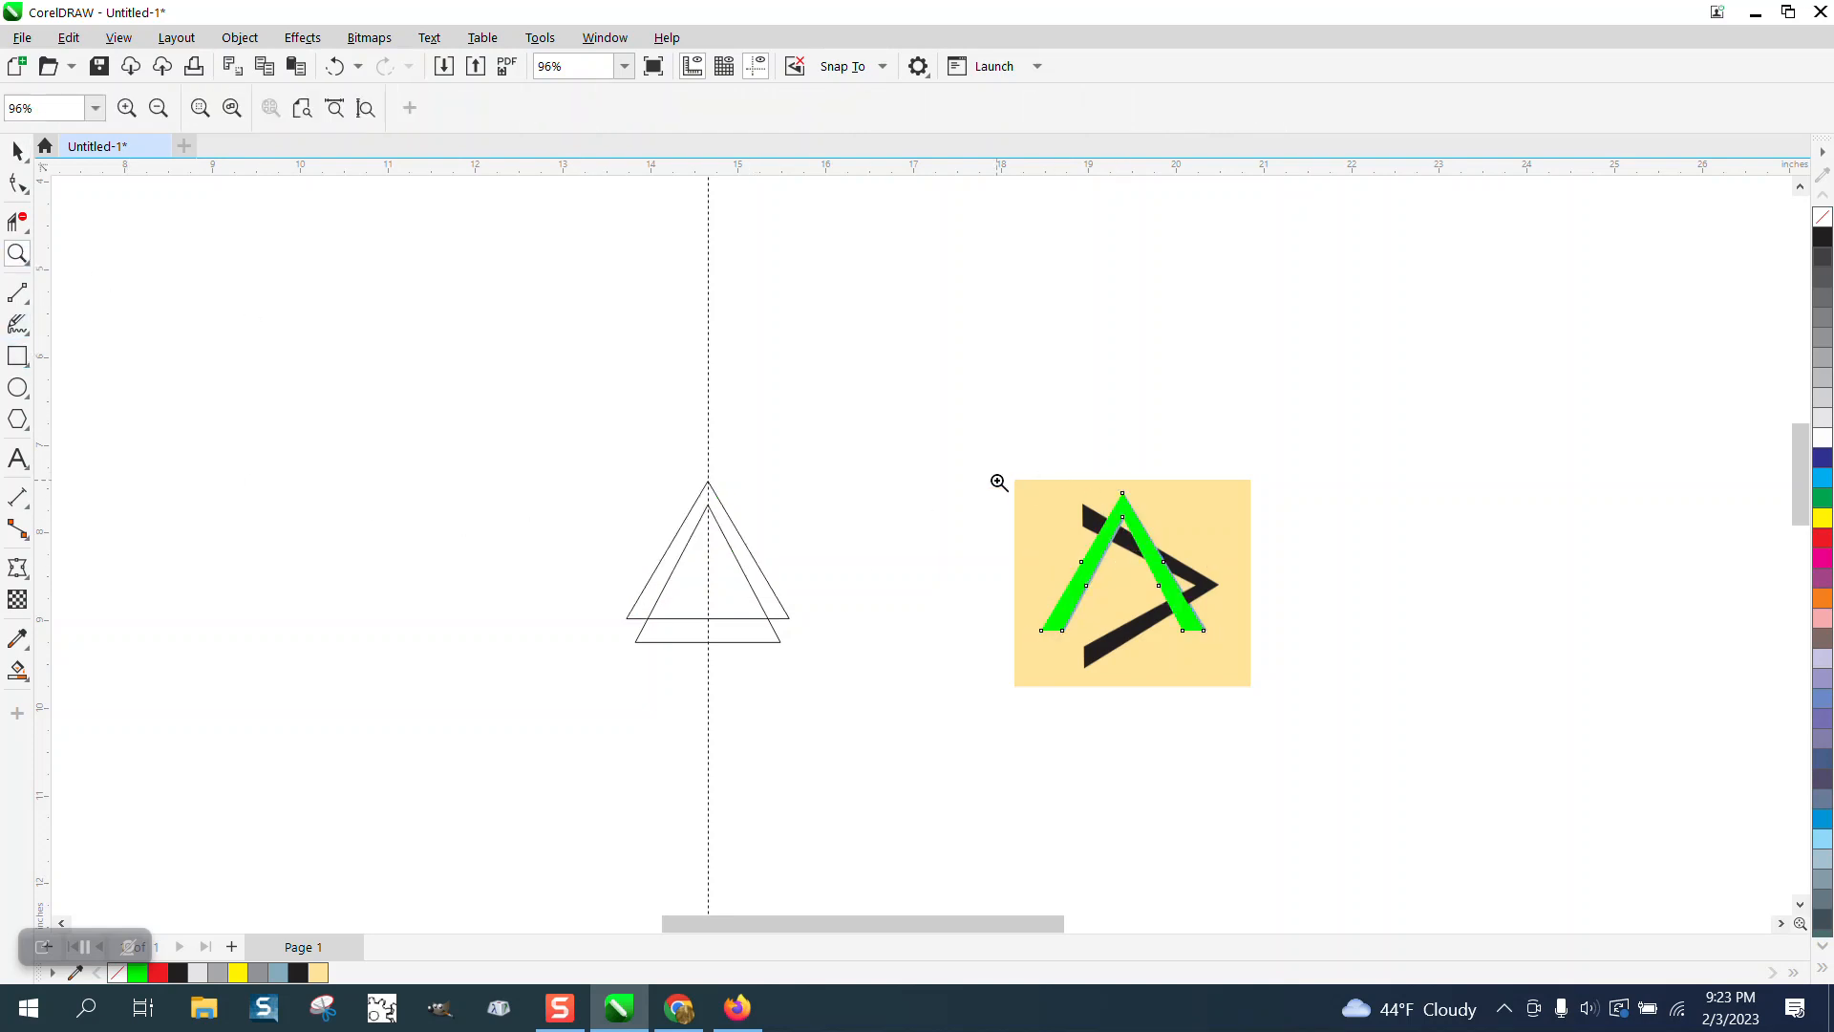
left_click_drag(999, 482, 1301, 684)
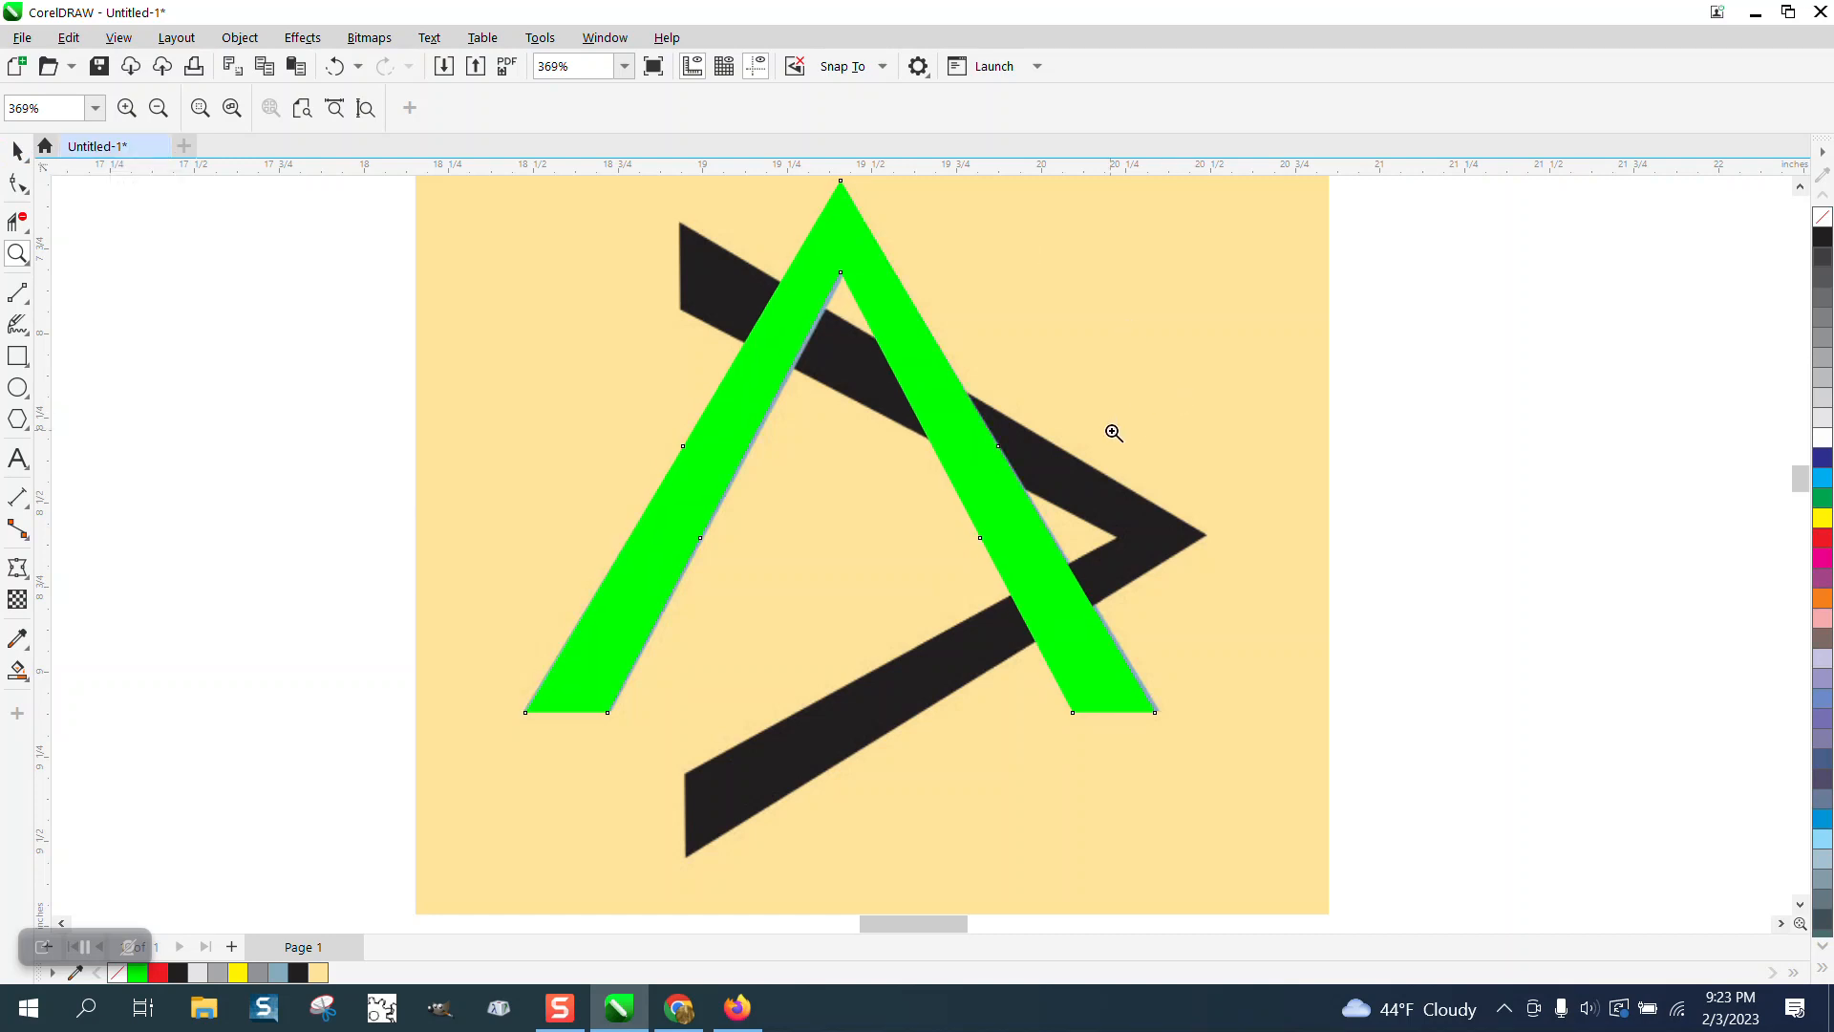
scroll(1158, 666, "down", 1)
right_click(1147, 662)
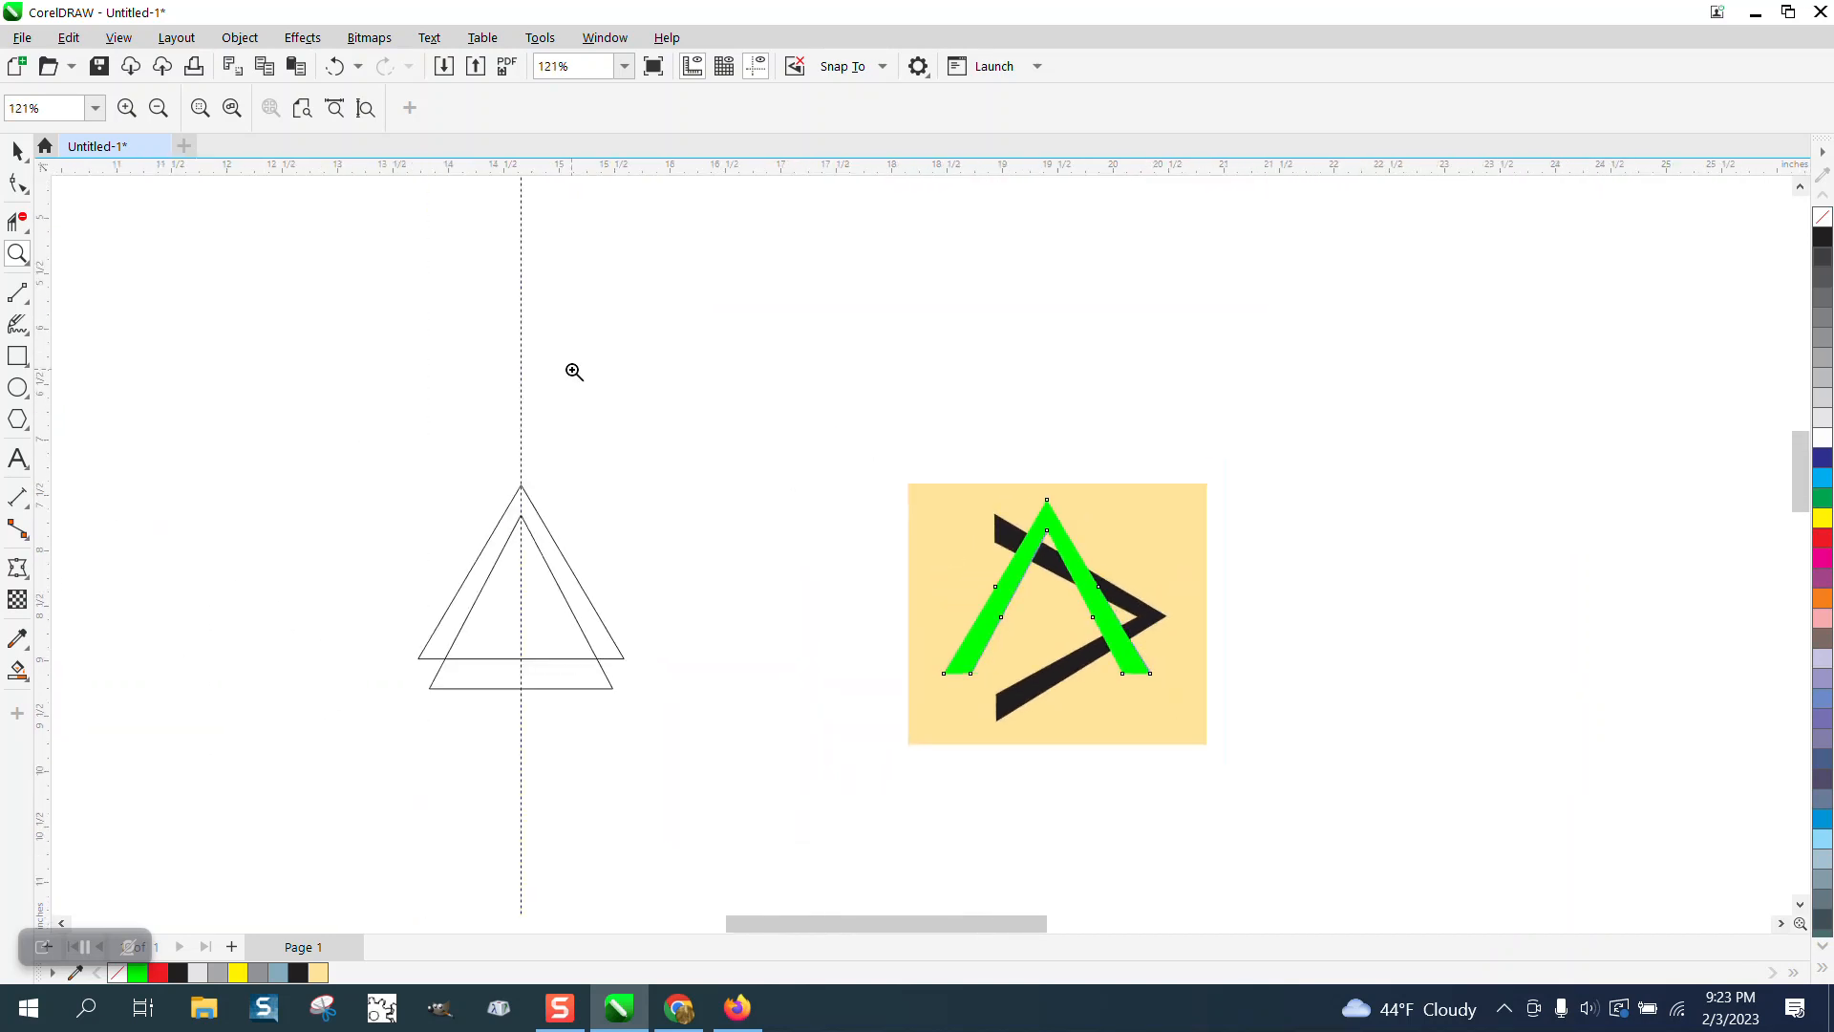
- Duplicate the green A in place, rotate the copy 90 degrees and mirror it horizontally
left_click(17, 150)
left_click(1058, 572)
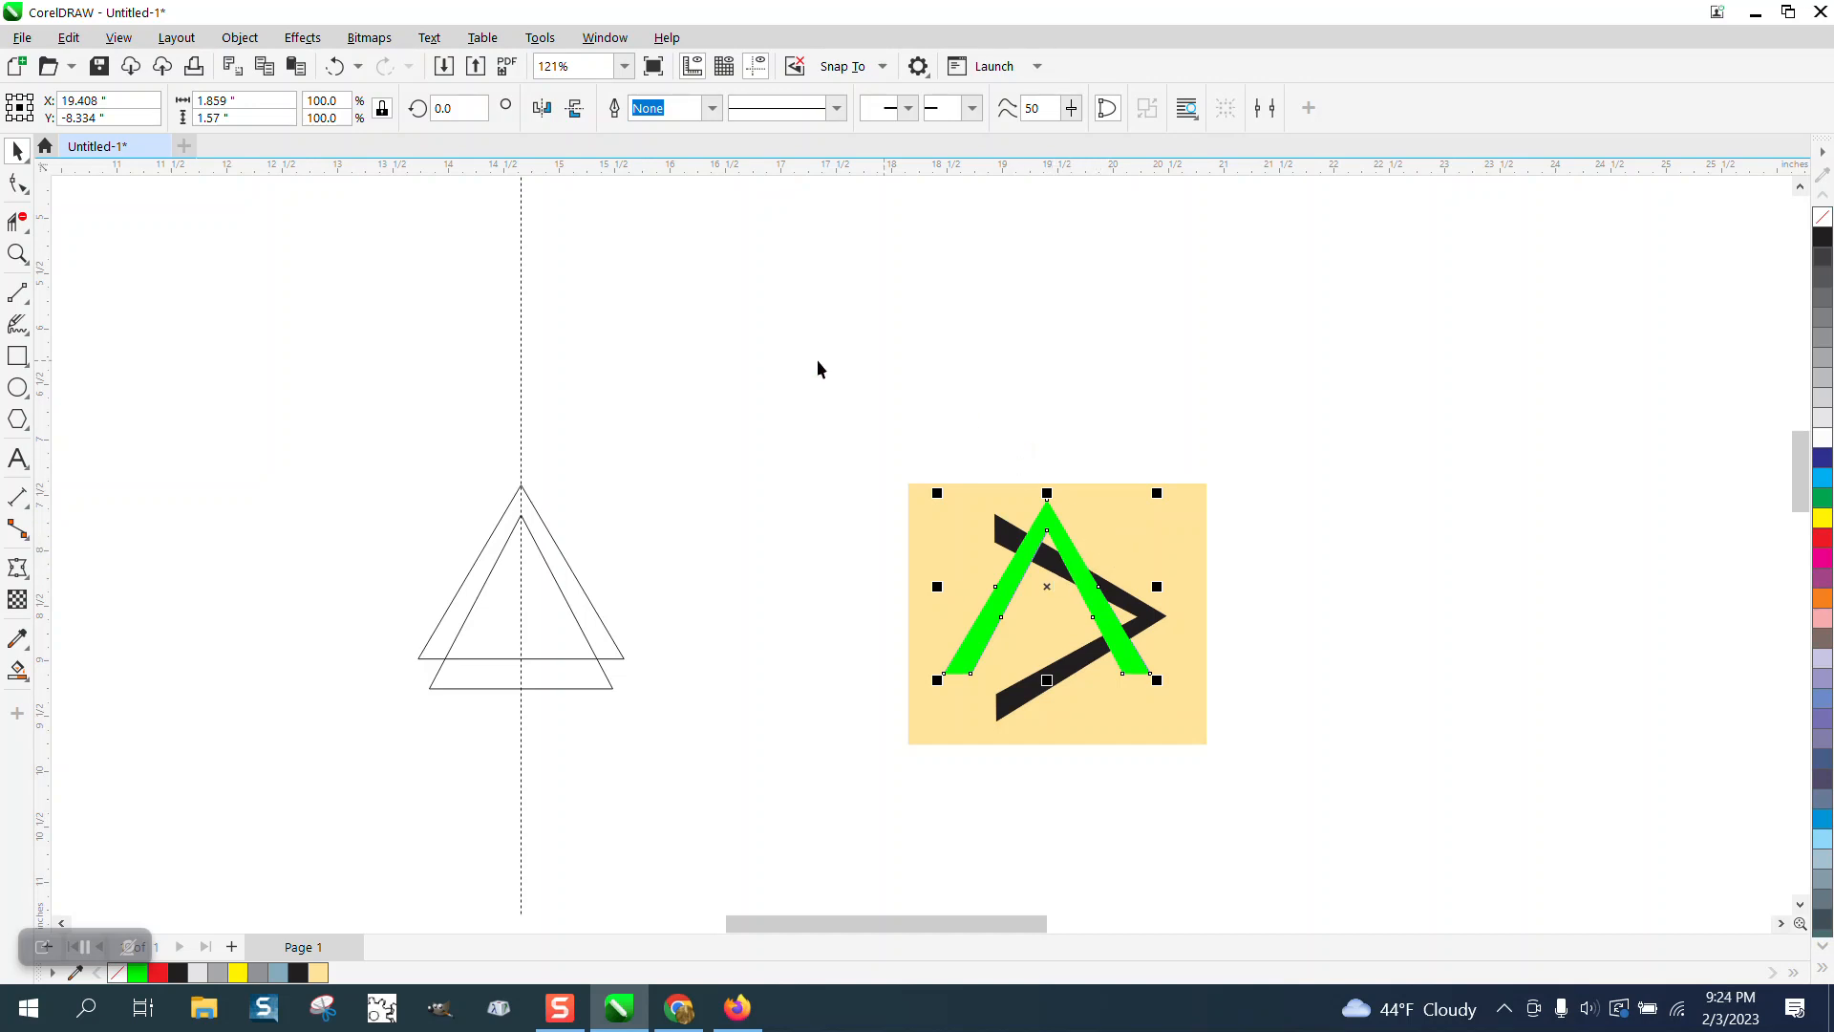
left_click(456, 108)
type("90")
key("Return")
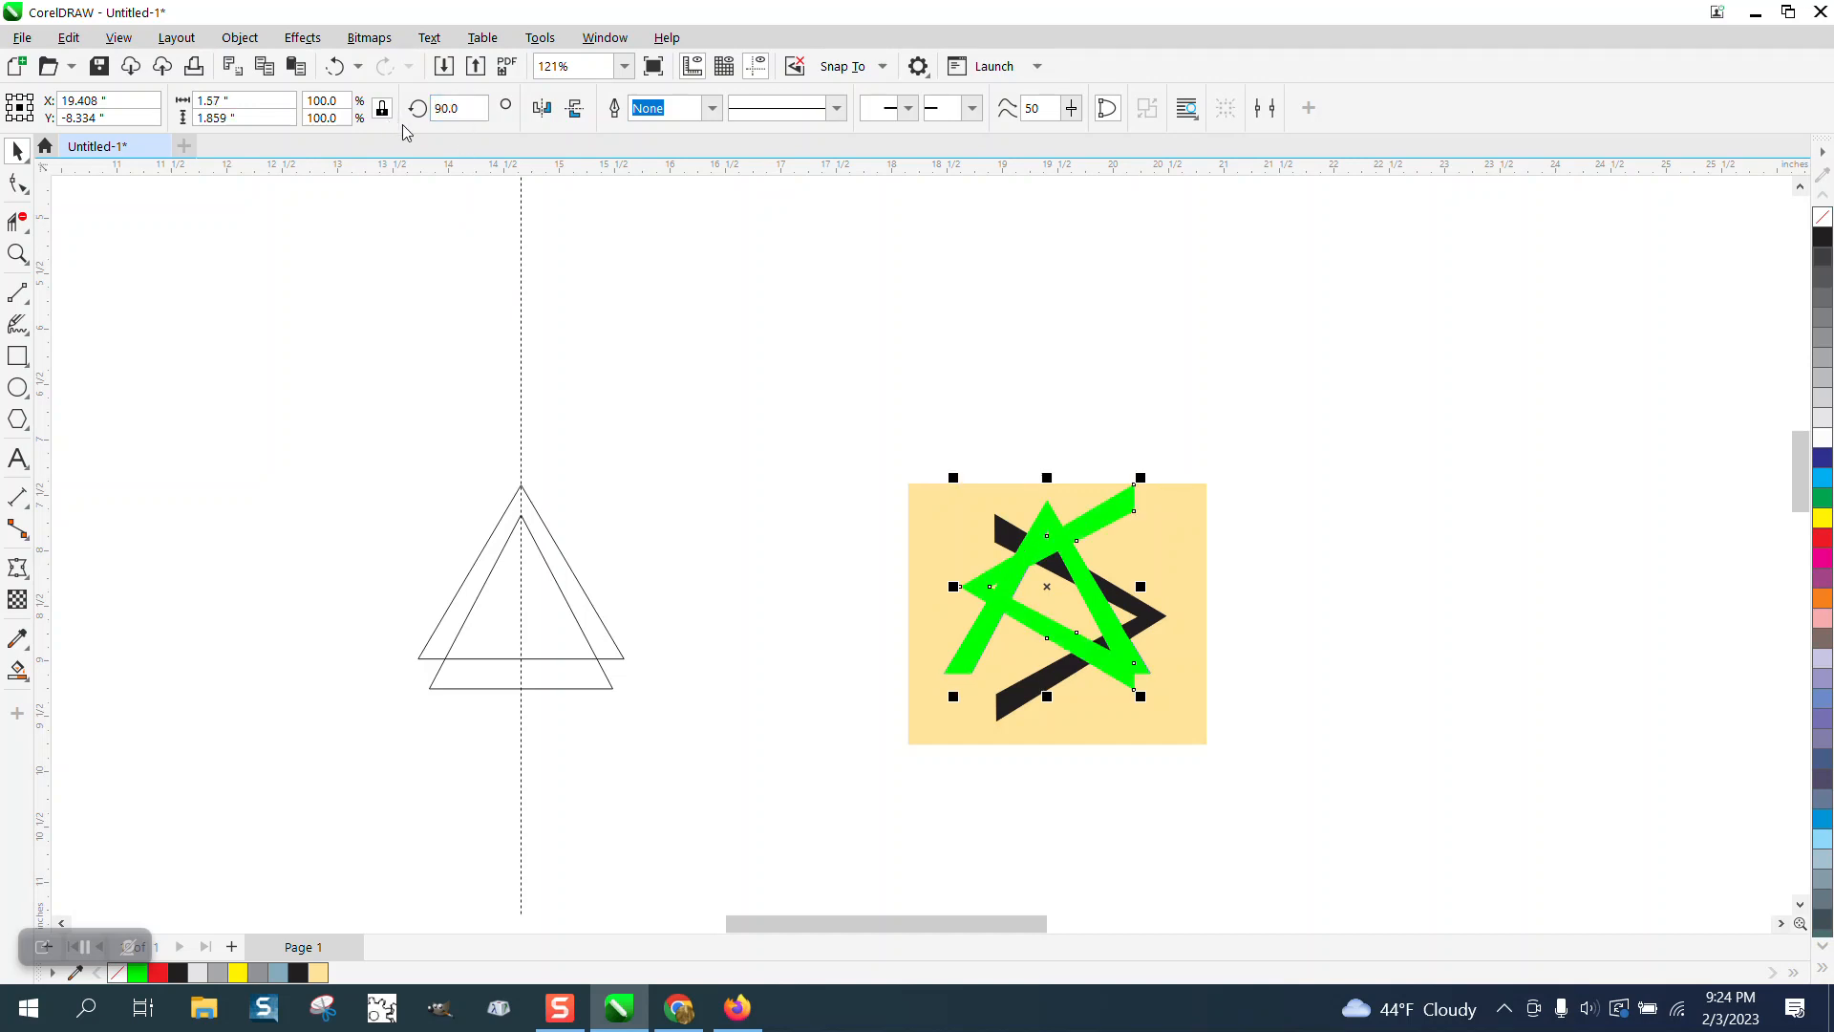
left_click(543, 108)
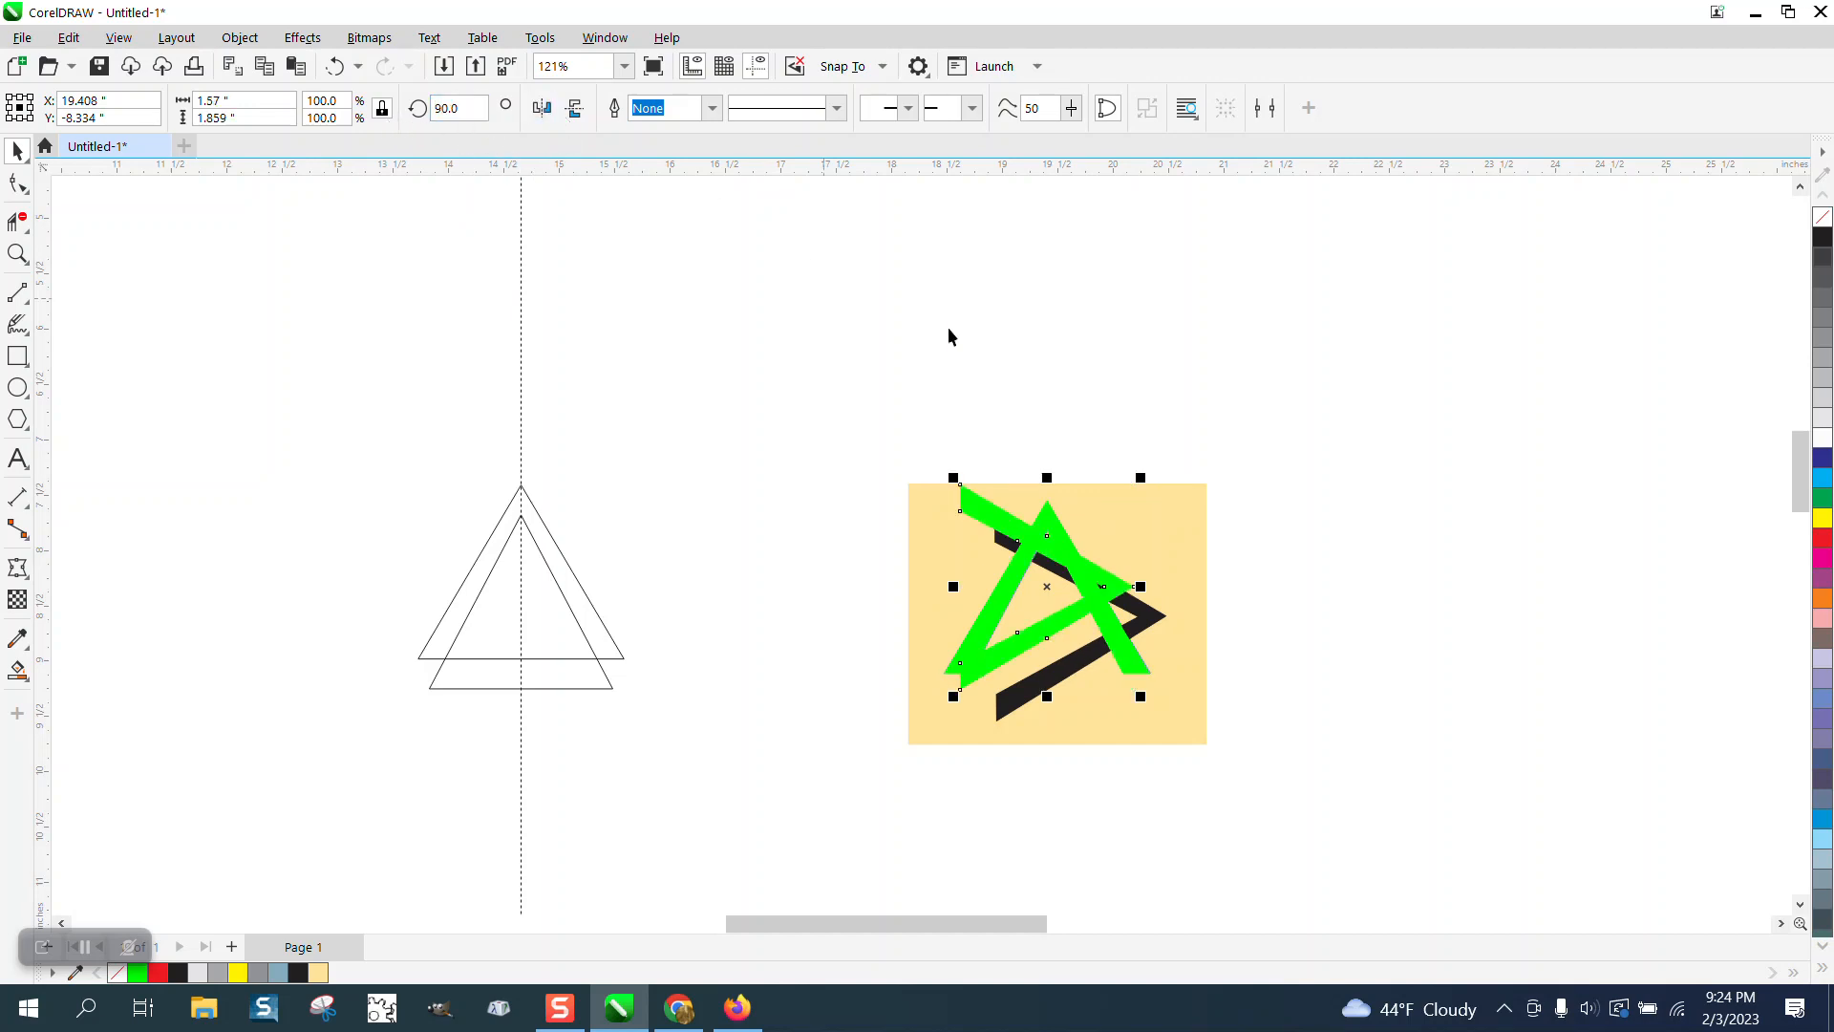
- Move the rotated green copy over the black V and nudge it right and down until their tips align
left_click_drag(1134, 587, 1166, 619)
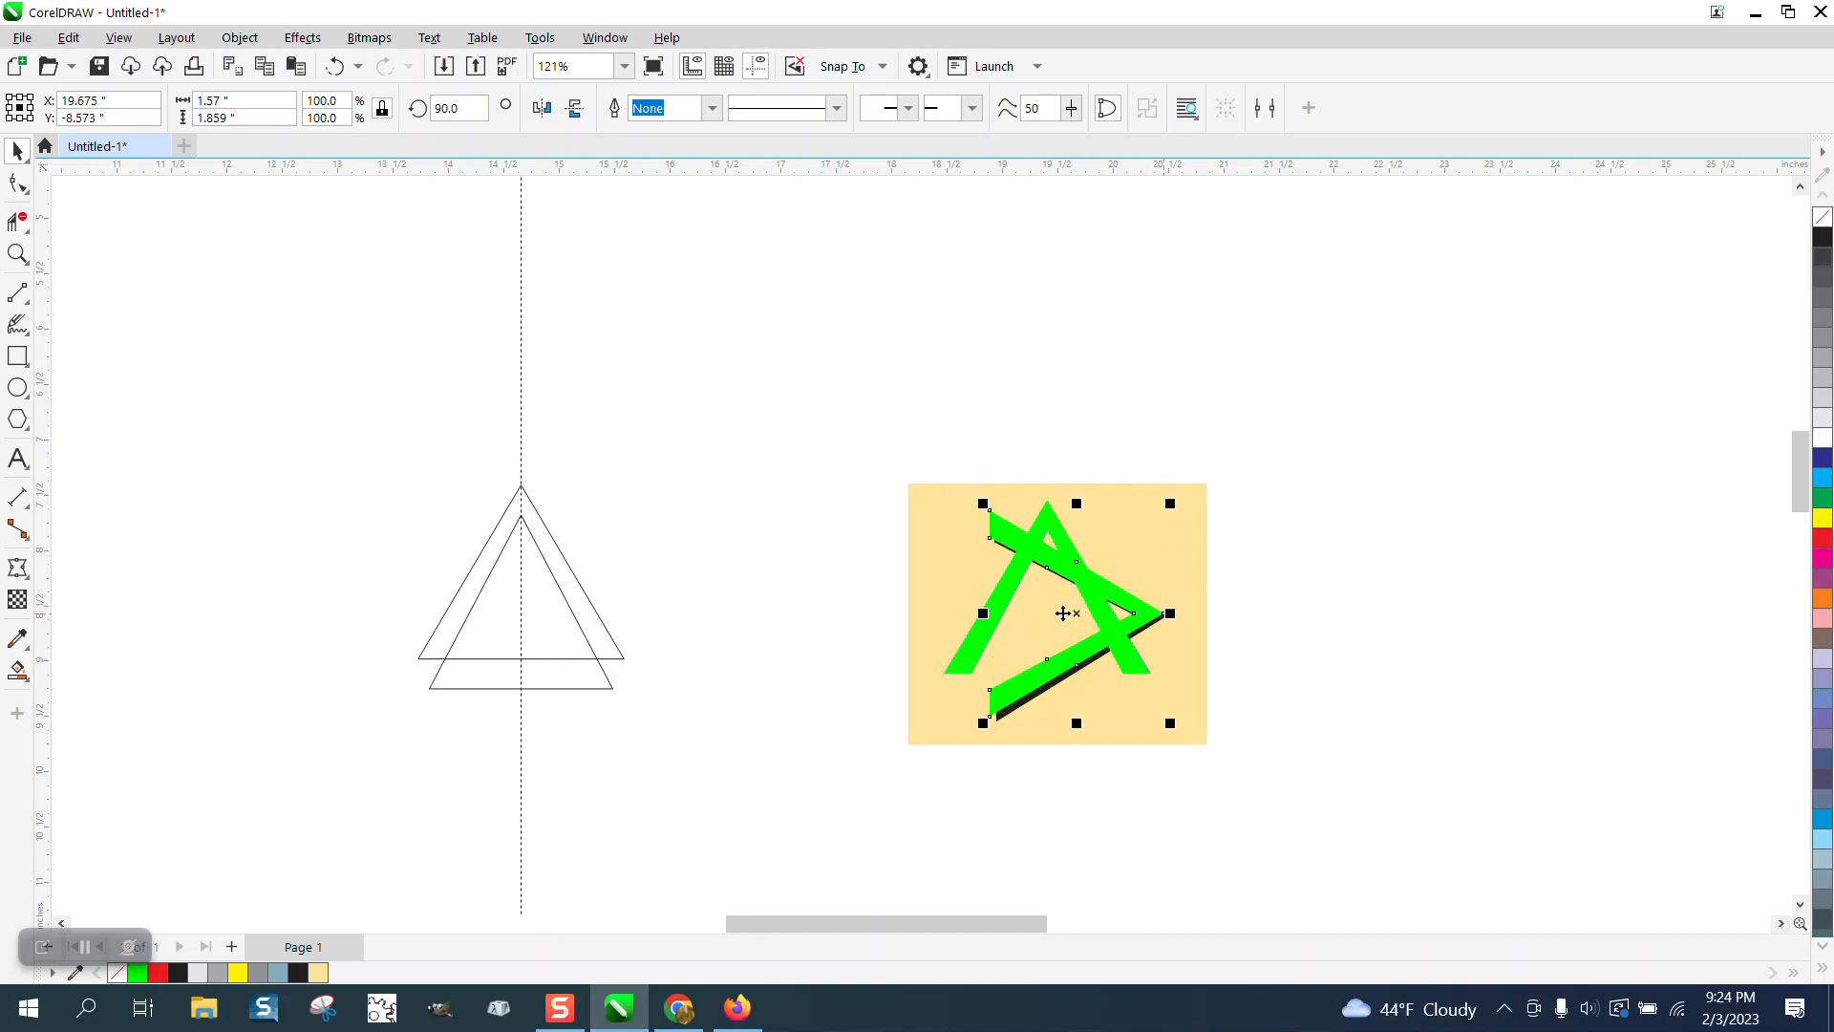
left_click(17, 253)
left_click_drag(779, 401, 1380, 863)
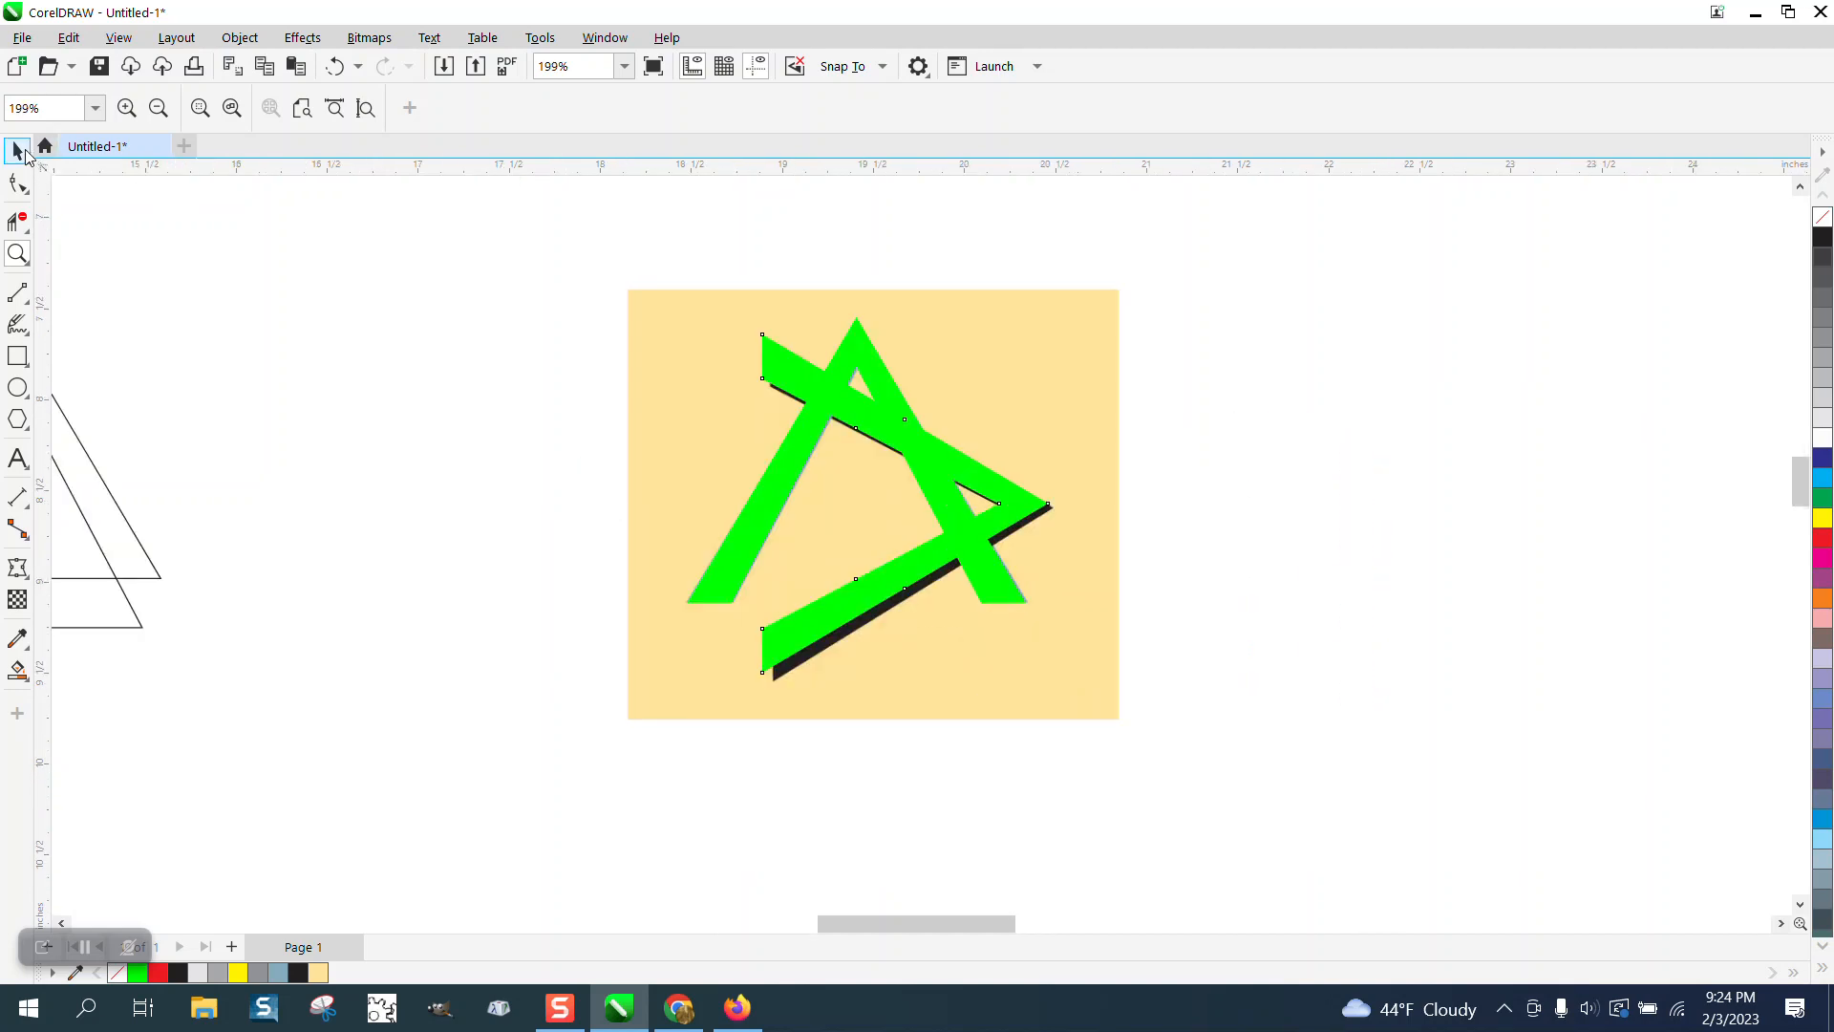
left_click(17, 151)
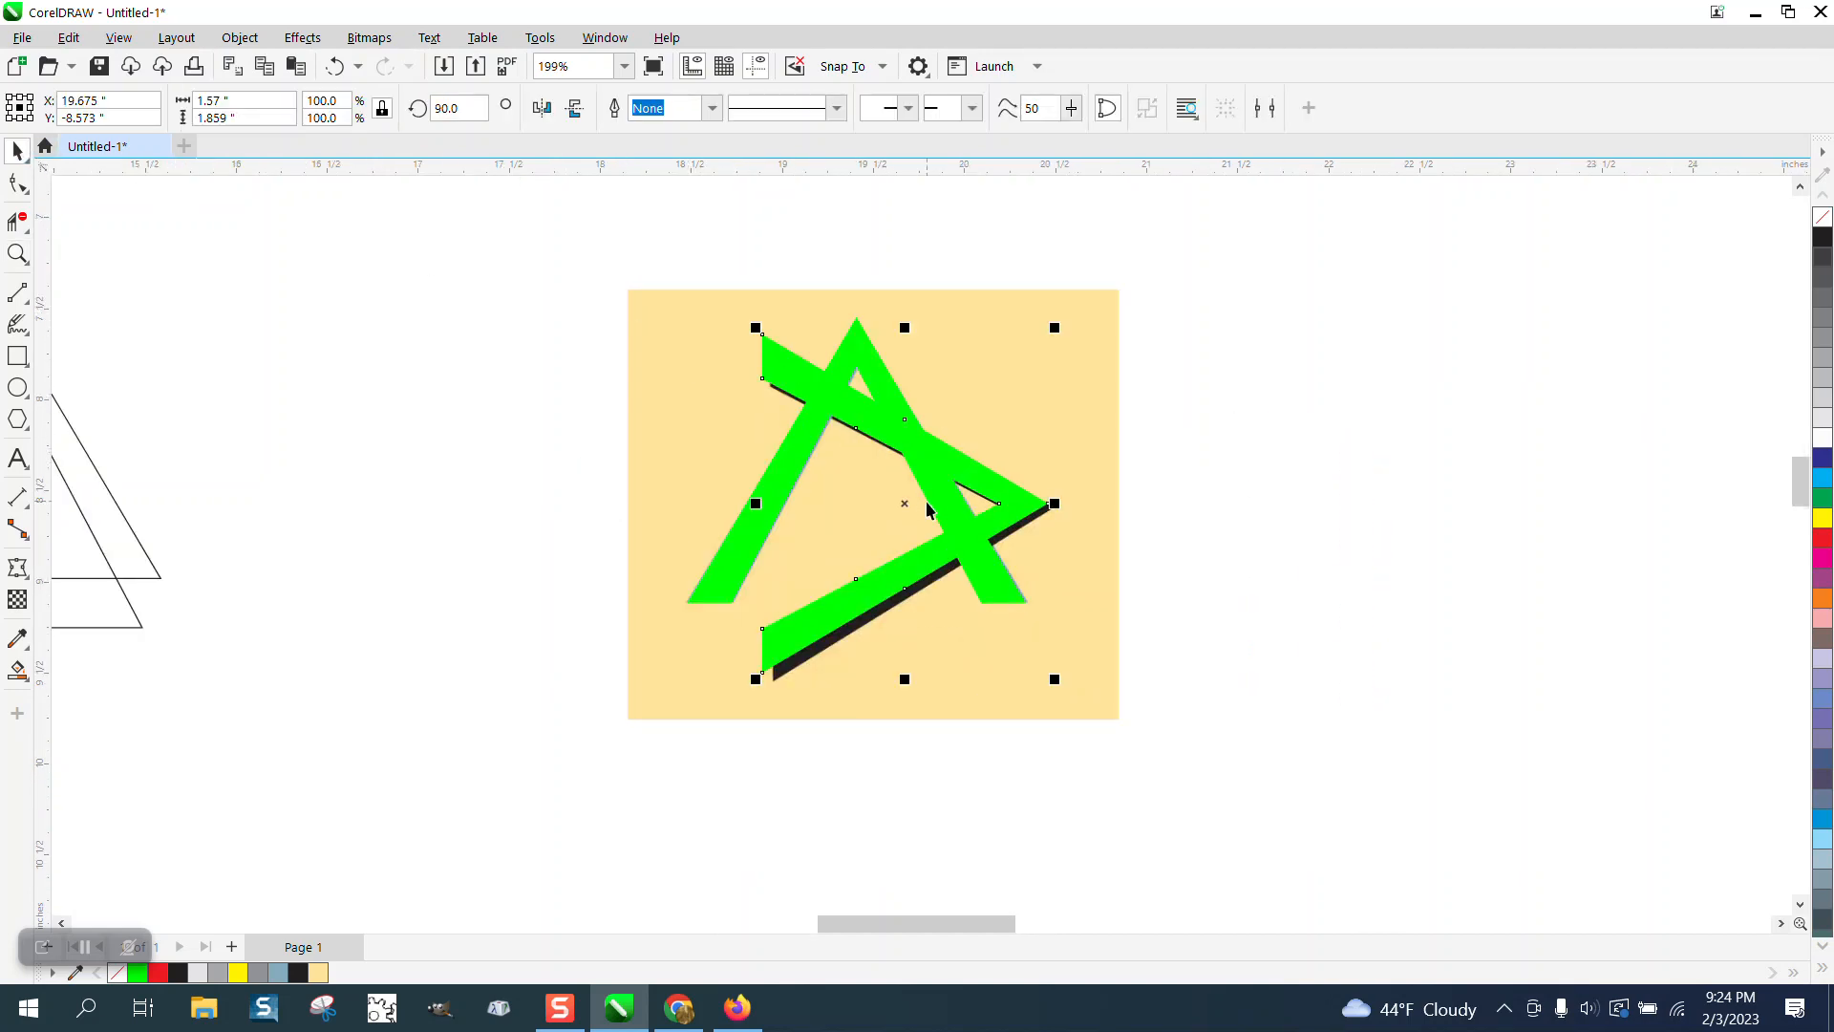
left_click_drag(970, 521, 972, 523)
key("Right")
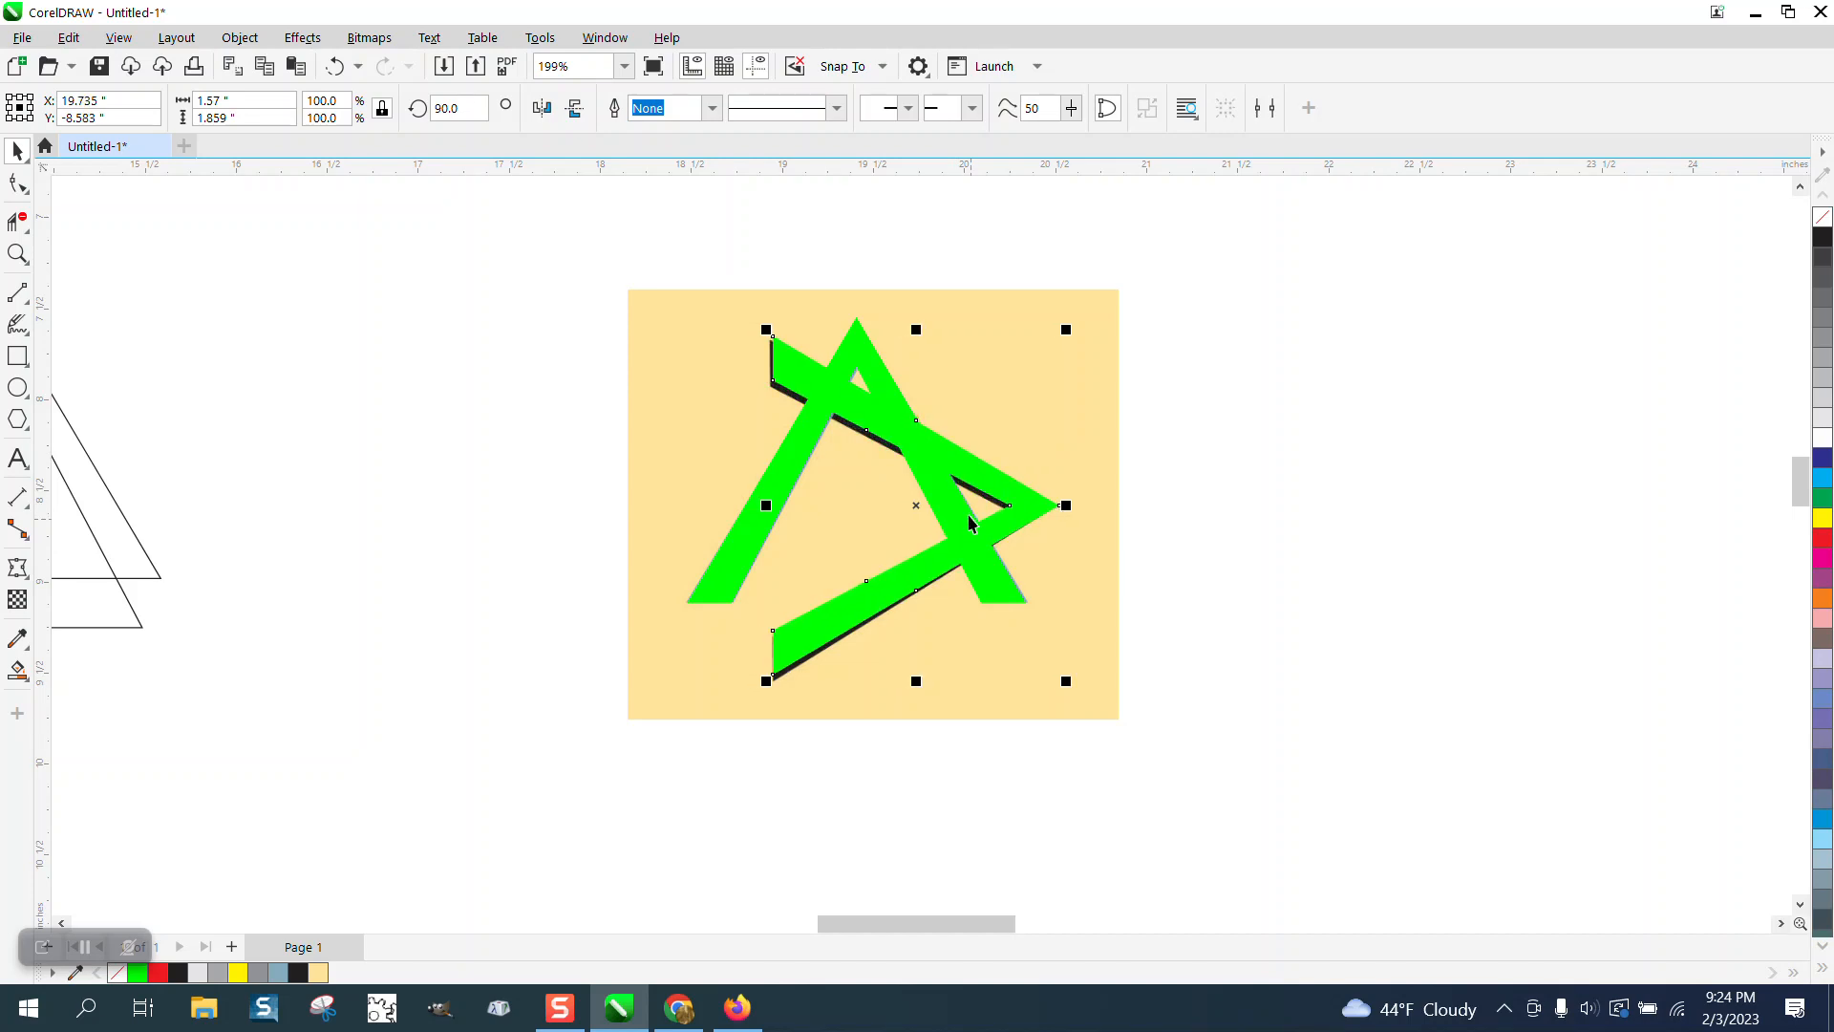
key("Down")
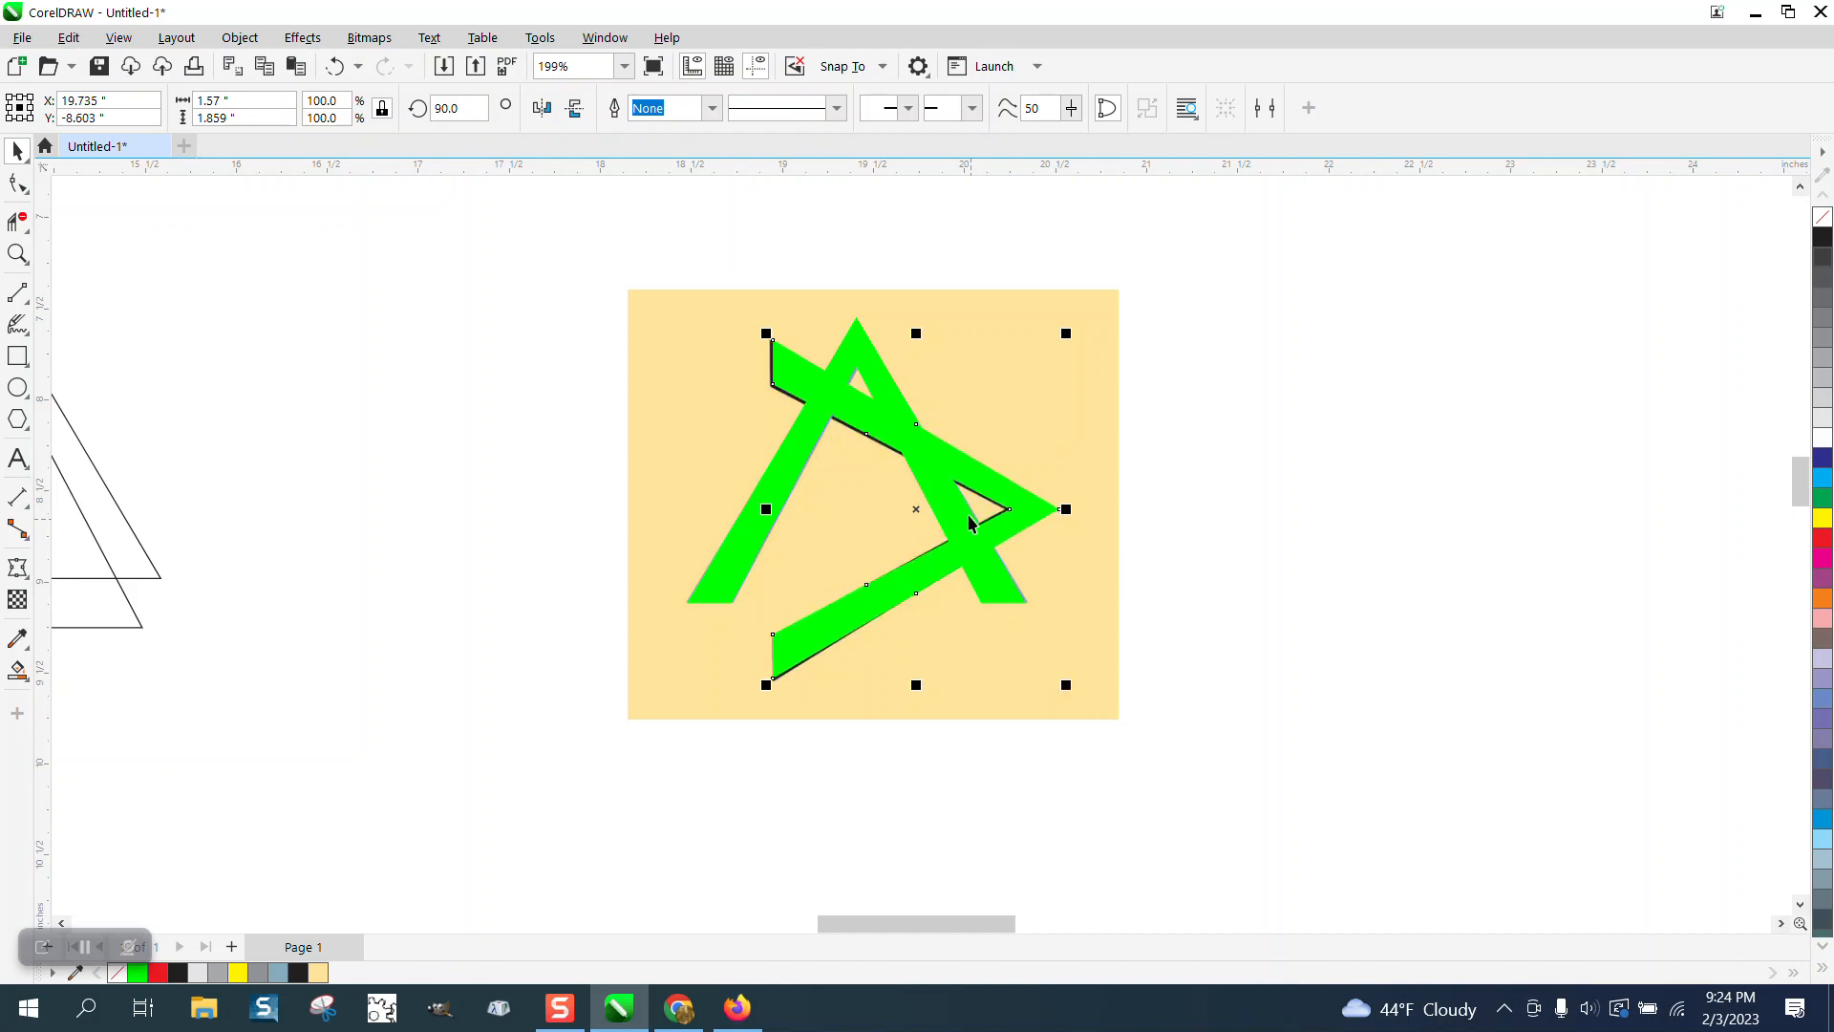
key("Left")
- With the size ratio unlocked, try a height of 1.9 inches for the green V, settle on 1.88 inches and nudge it over the black V
left_click(234, 118)
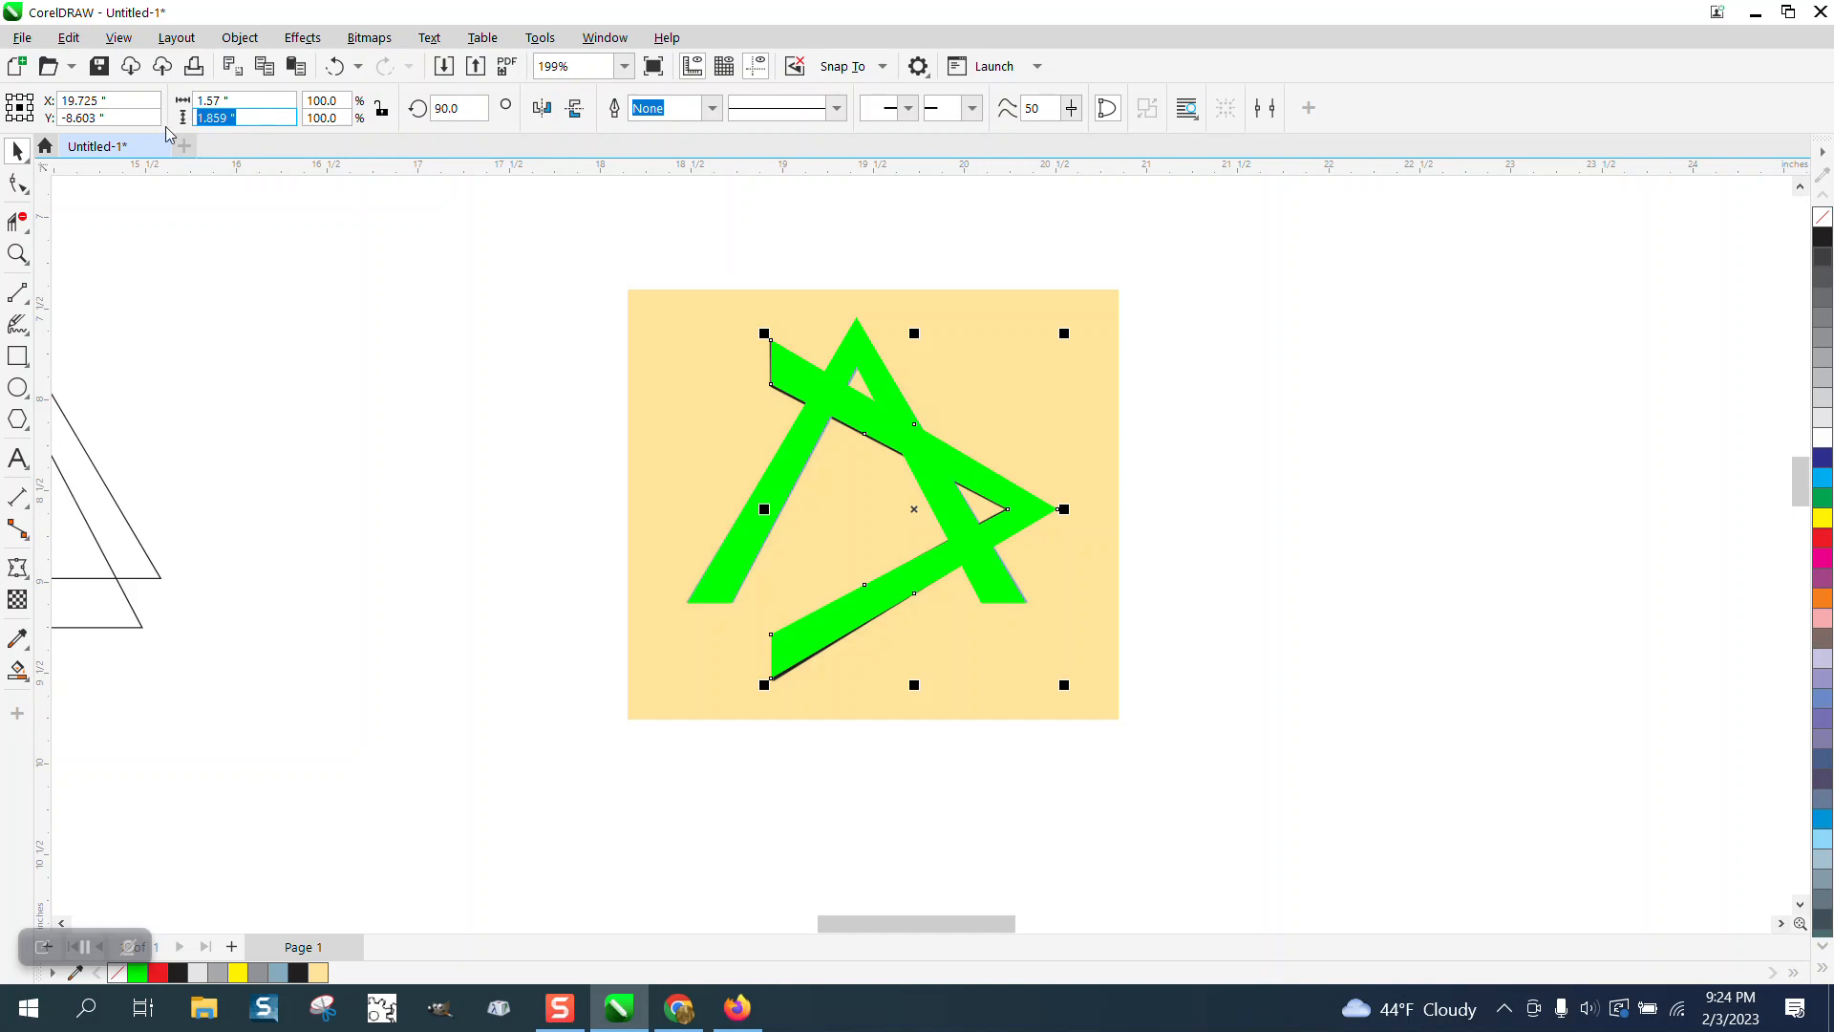
type("1.9")
key("Return")
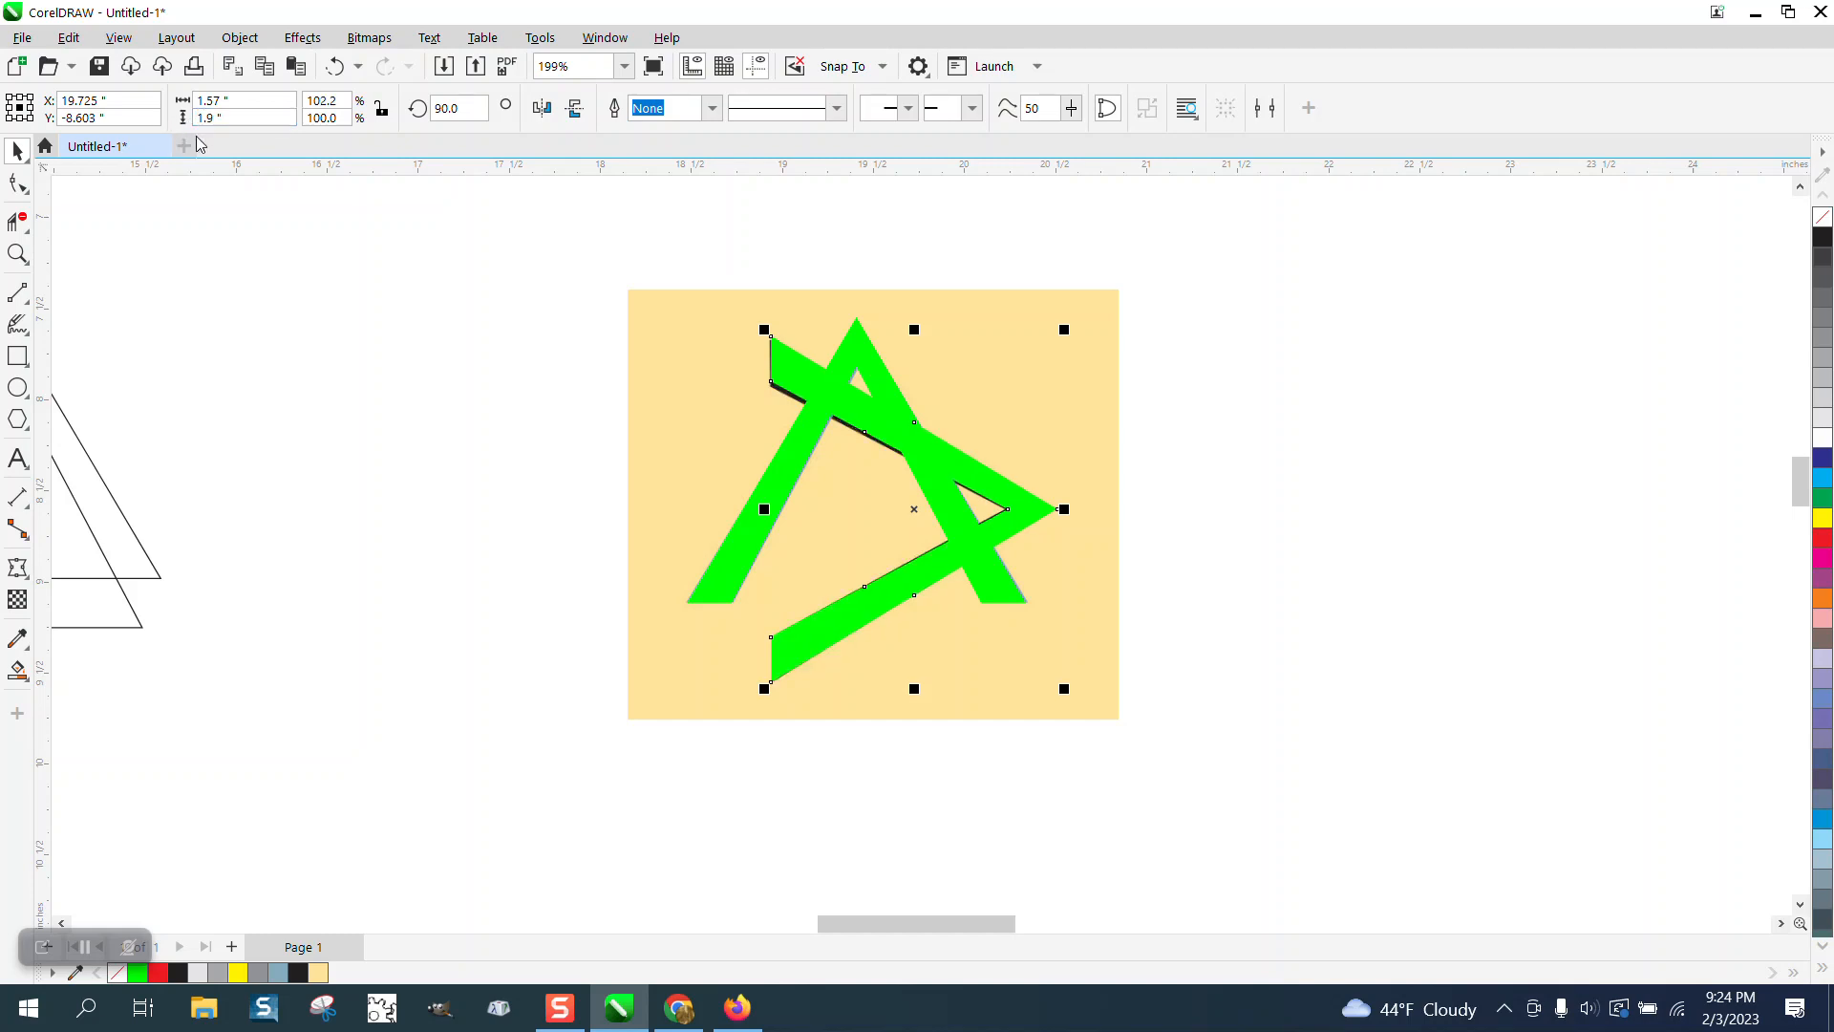
left_click(244, 117)
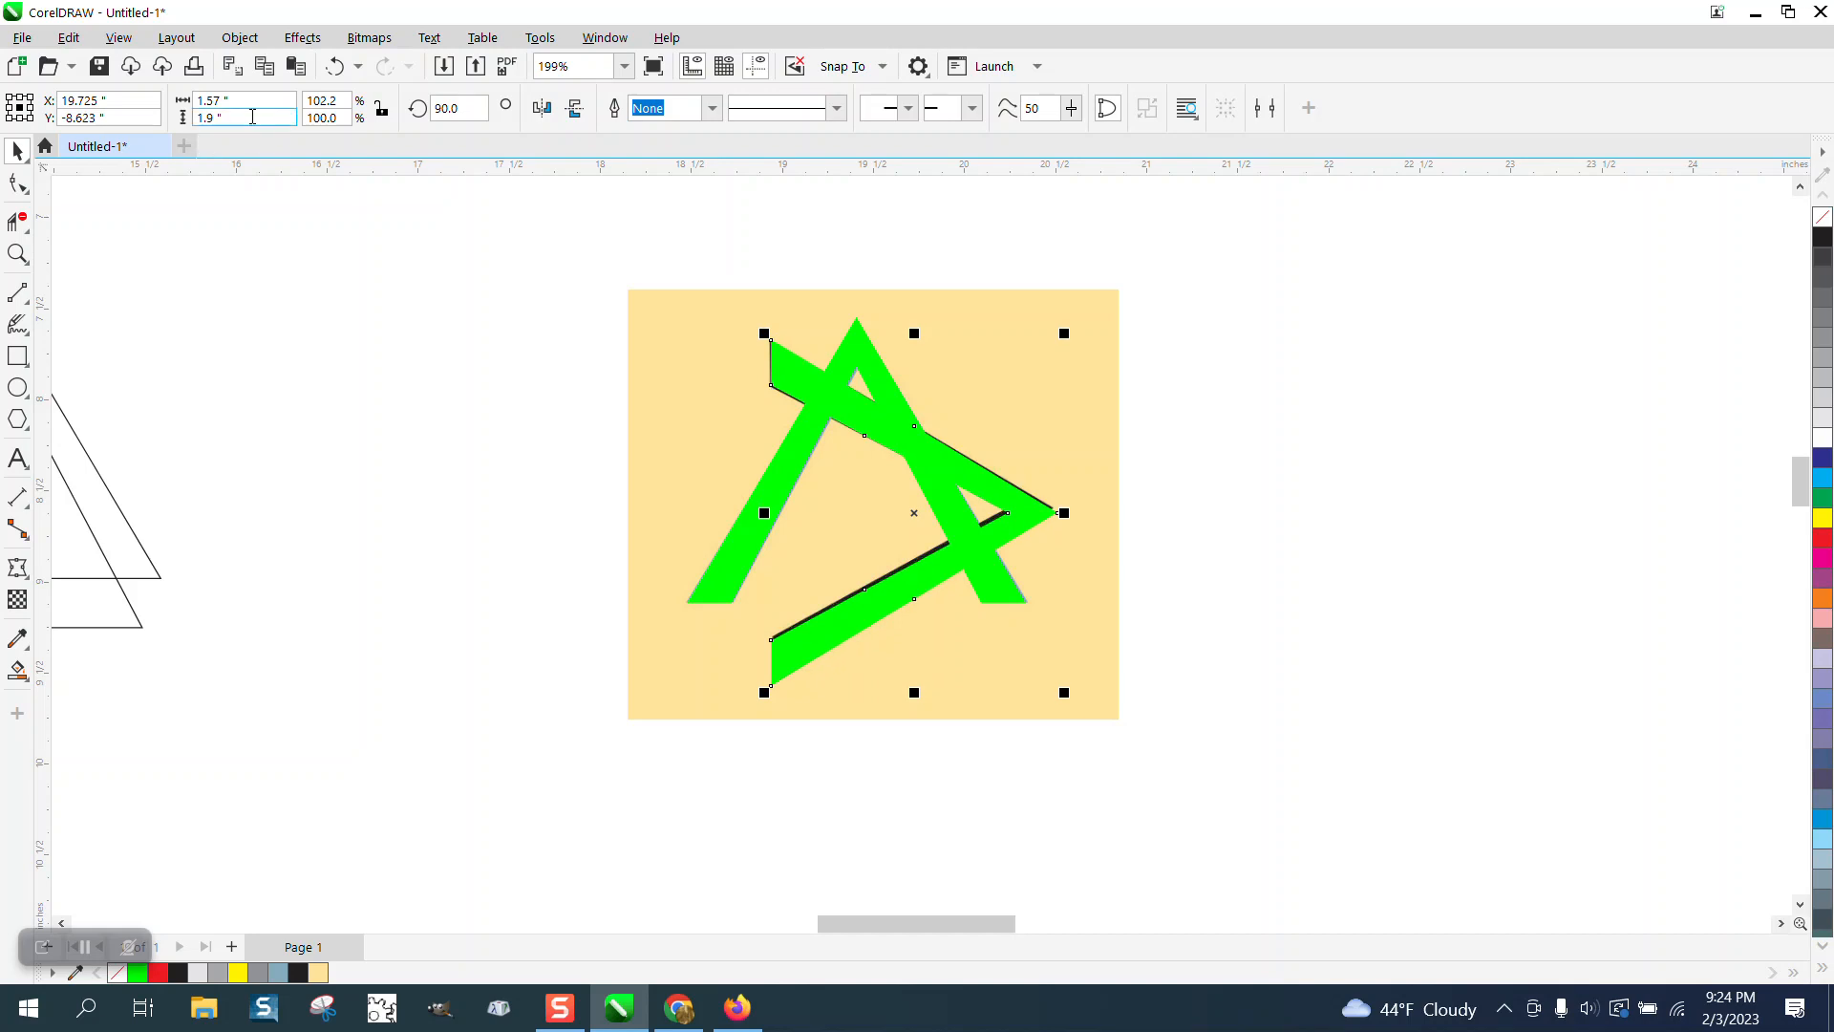
type("1.")
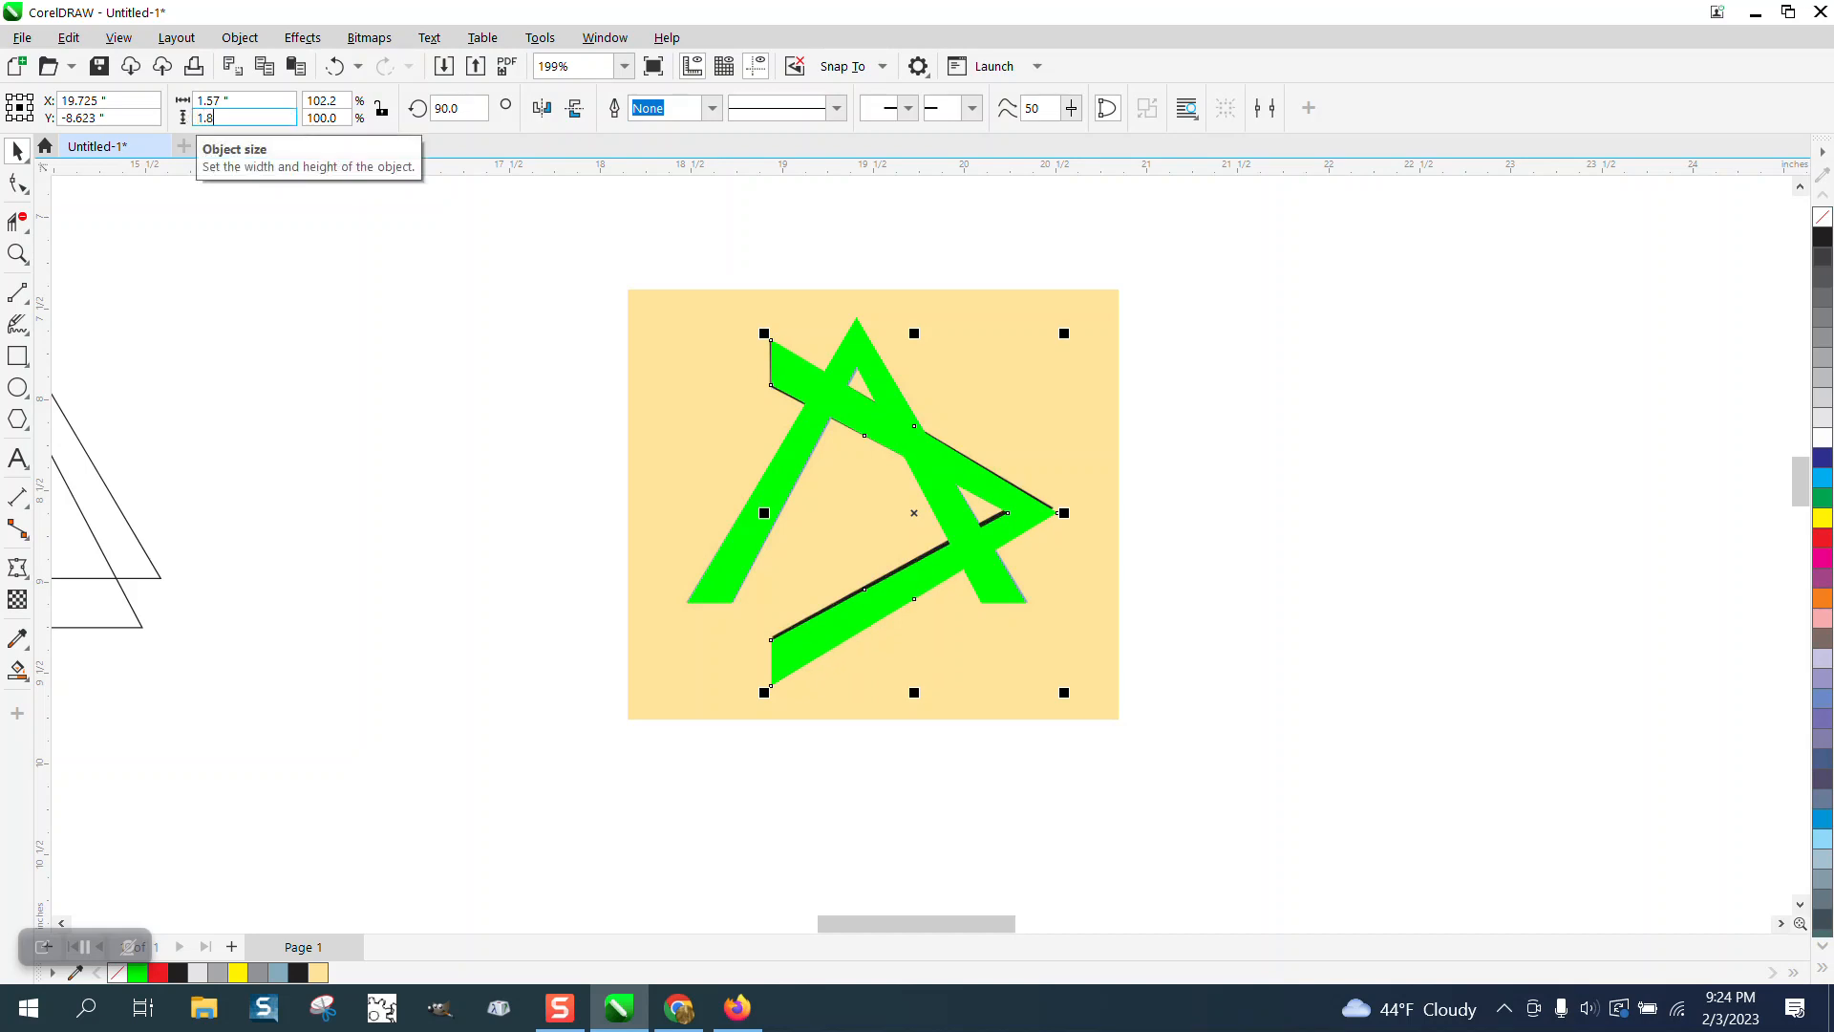
type("88")
key("Return")
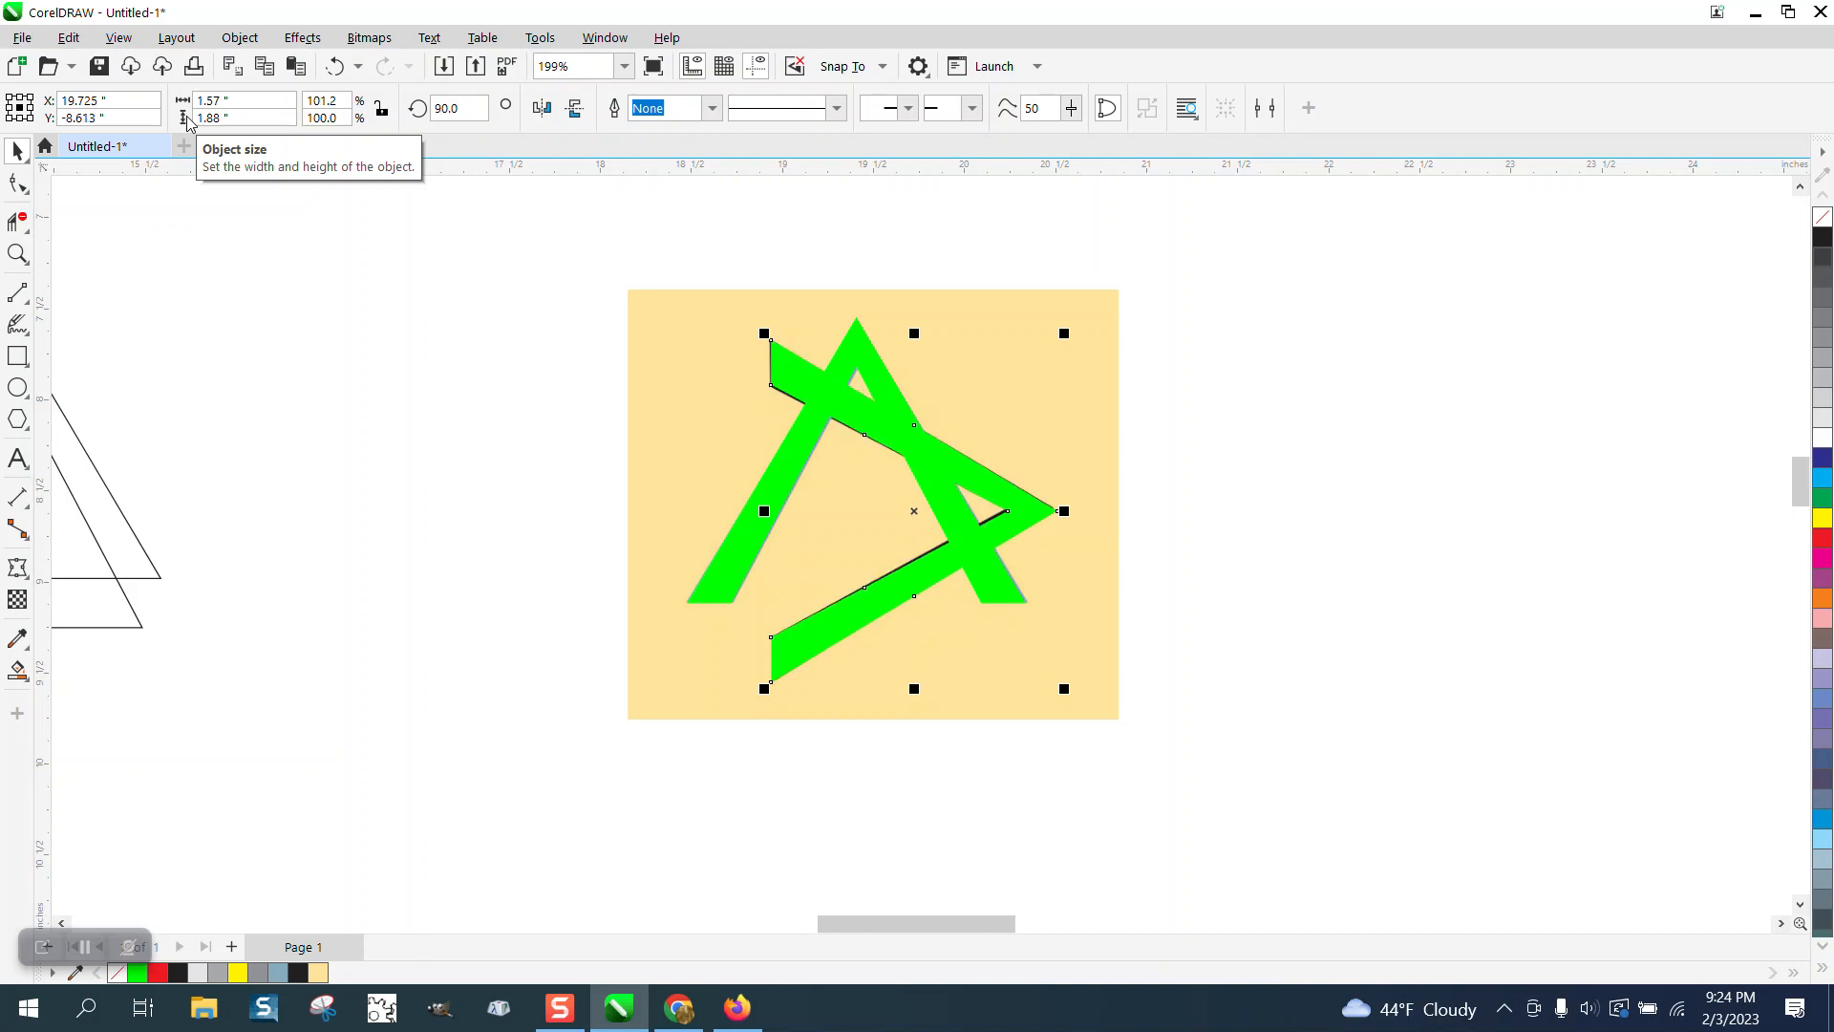
- Set the nudge distance to 6 inches and nudge the green V one step right off the bitmap
scroll(445, 293, "down", 1)
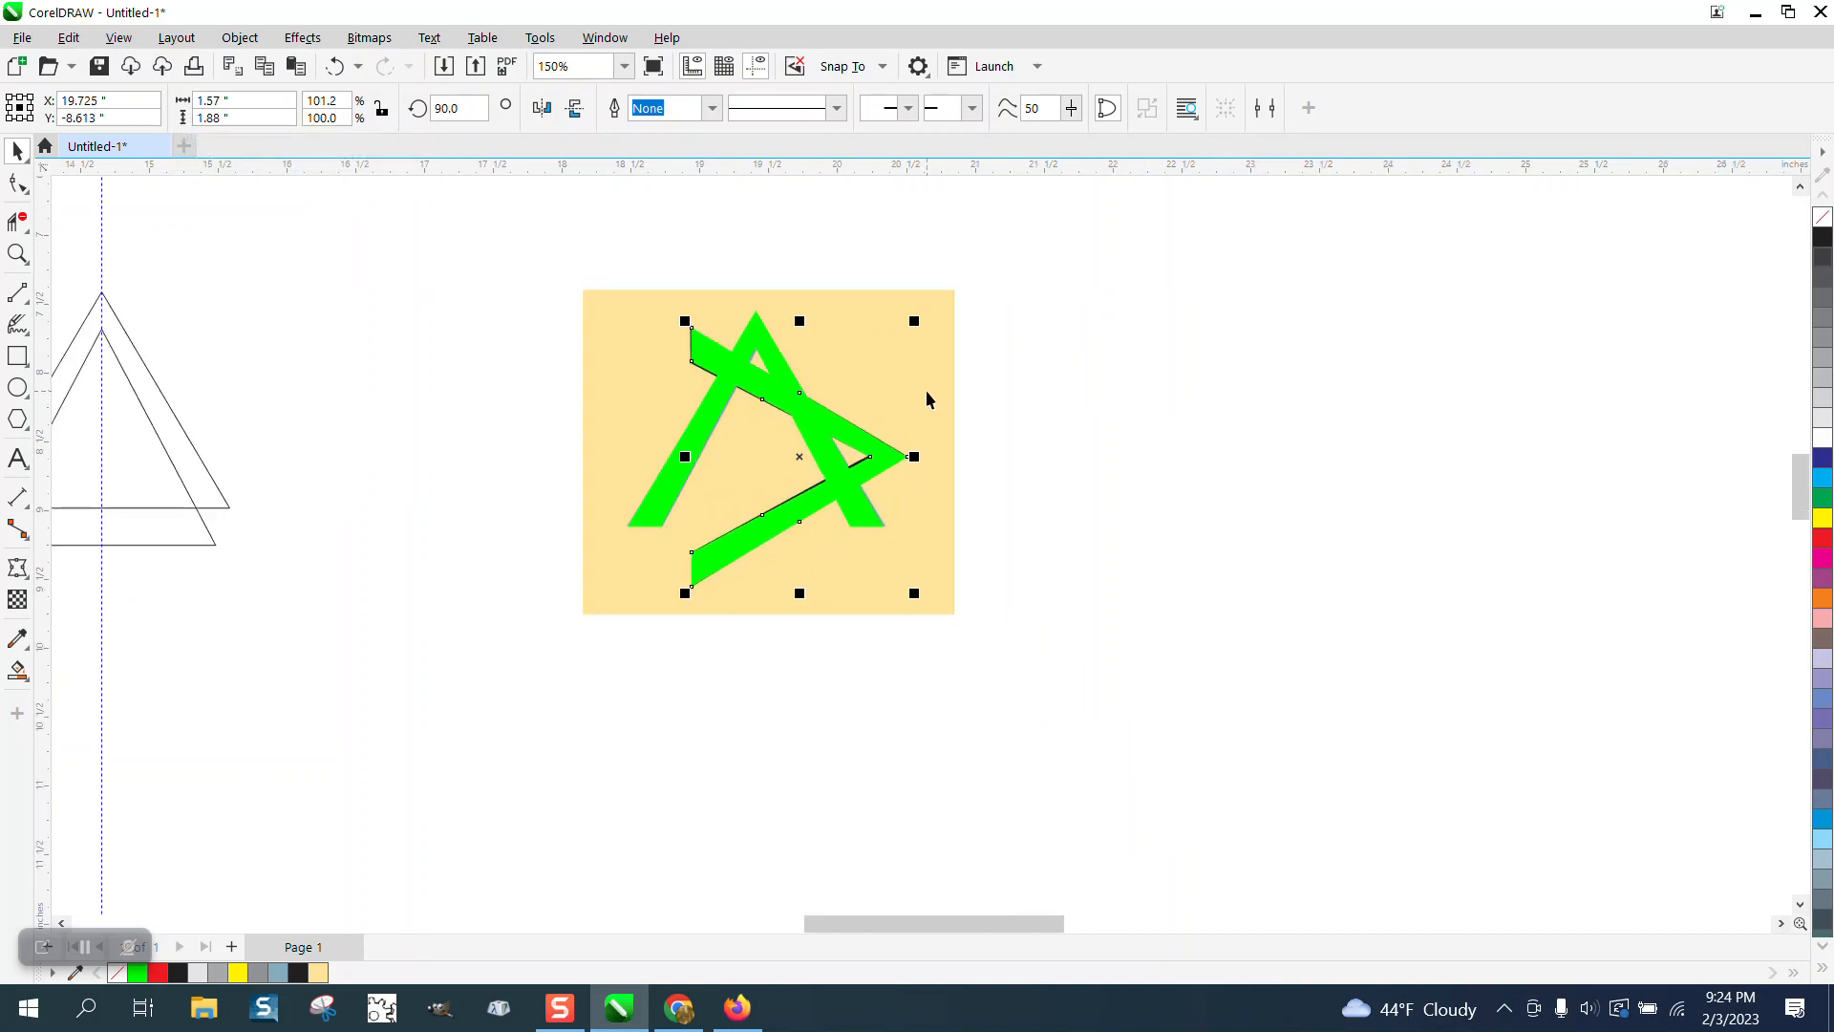
left_click(1101, 386)
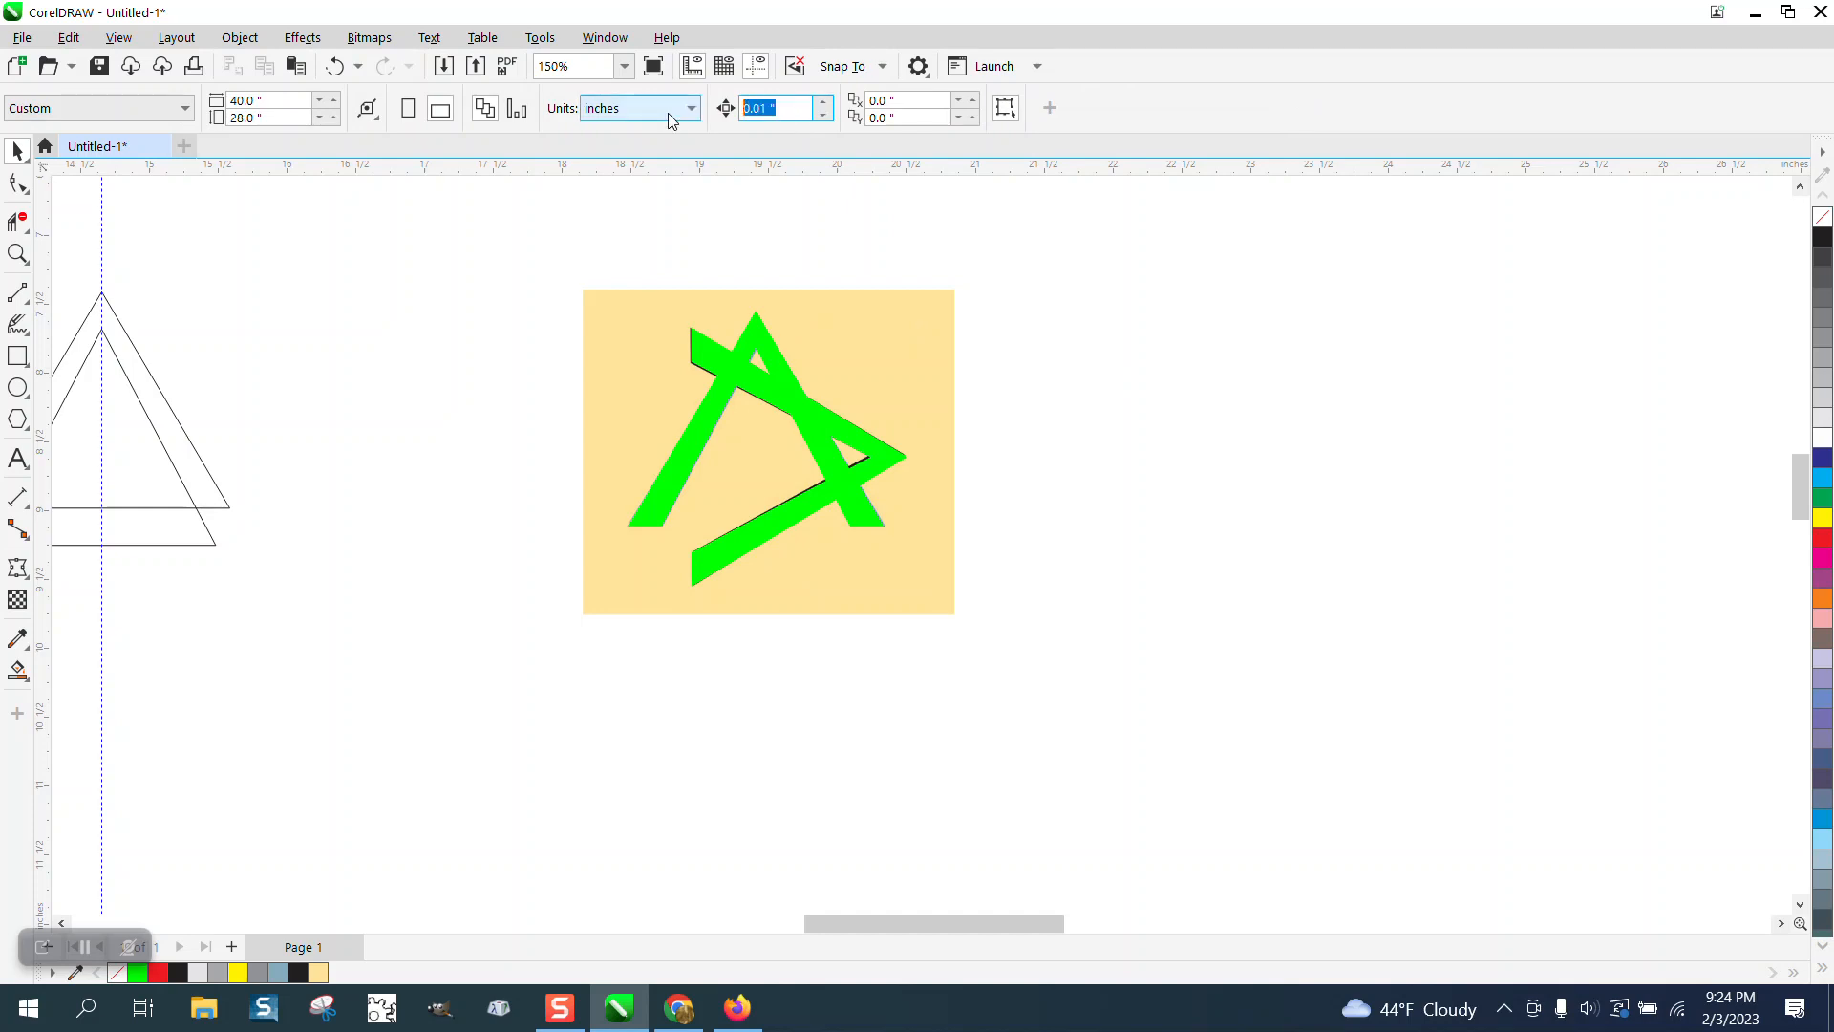
type("6")
left_click(842, 436)
key("Right")
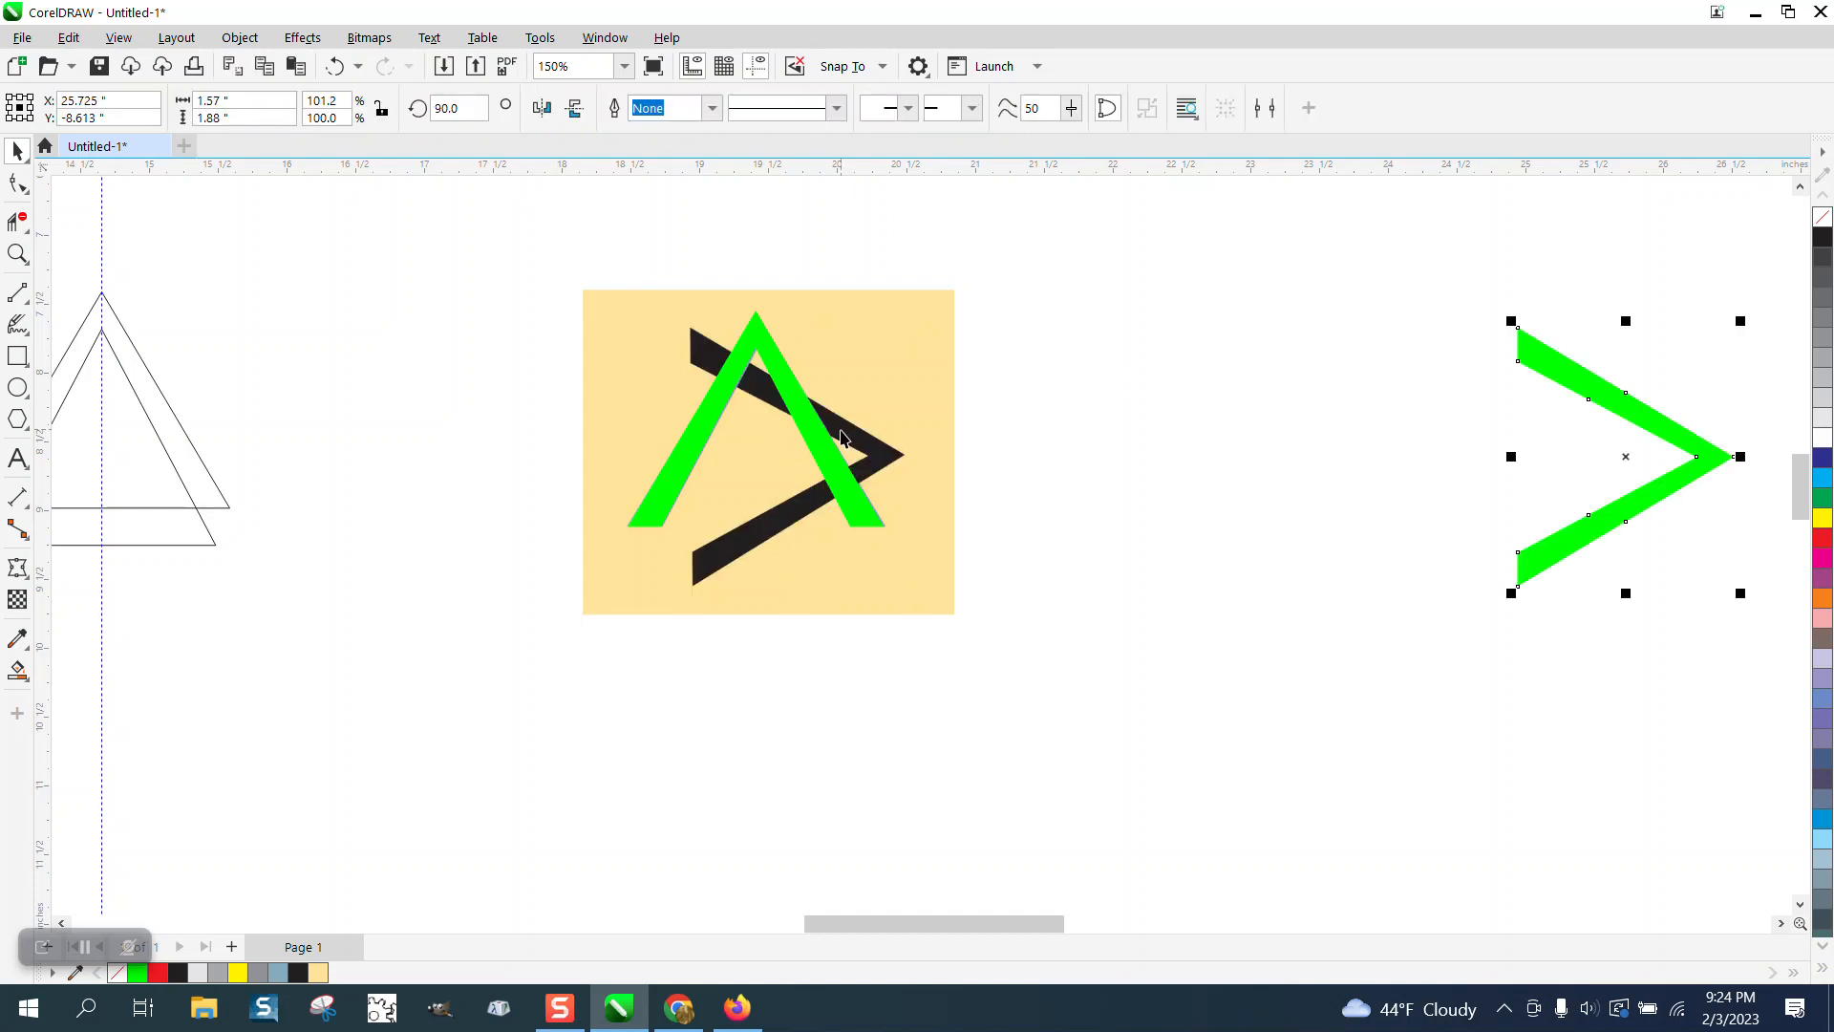
- Nudge the green A one 6-inch step right onto the green V and fill the V with black
left_click(789, 394)
key("Right")
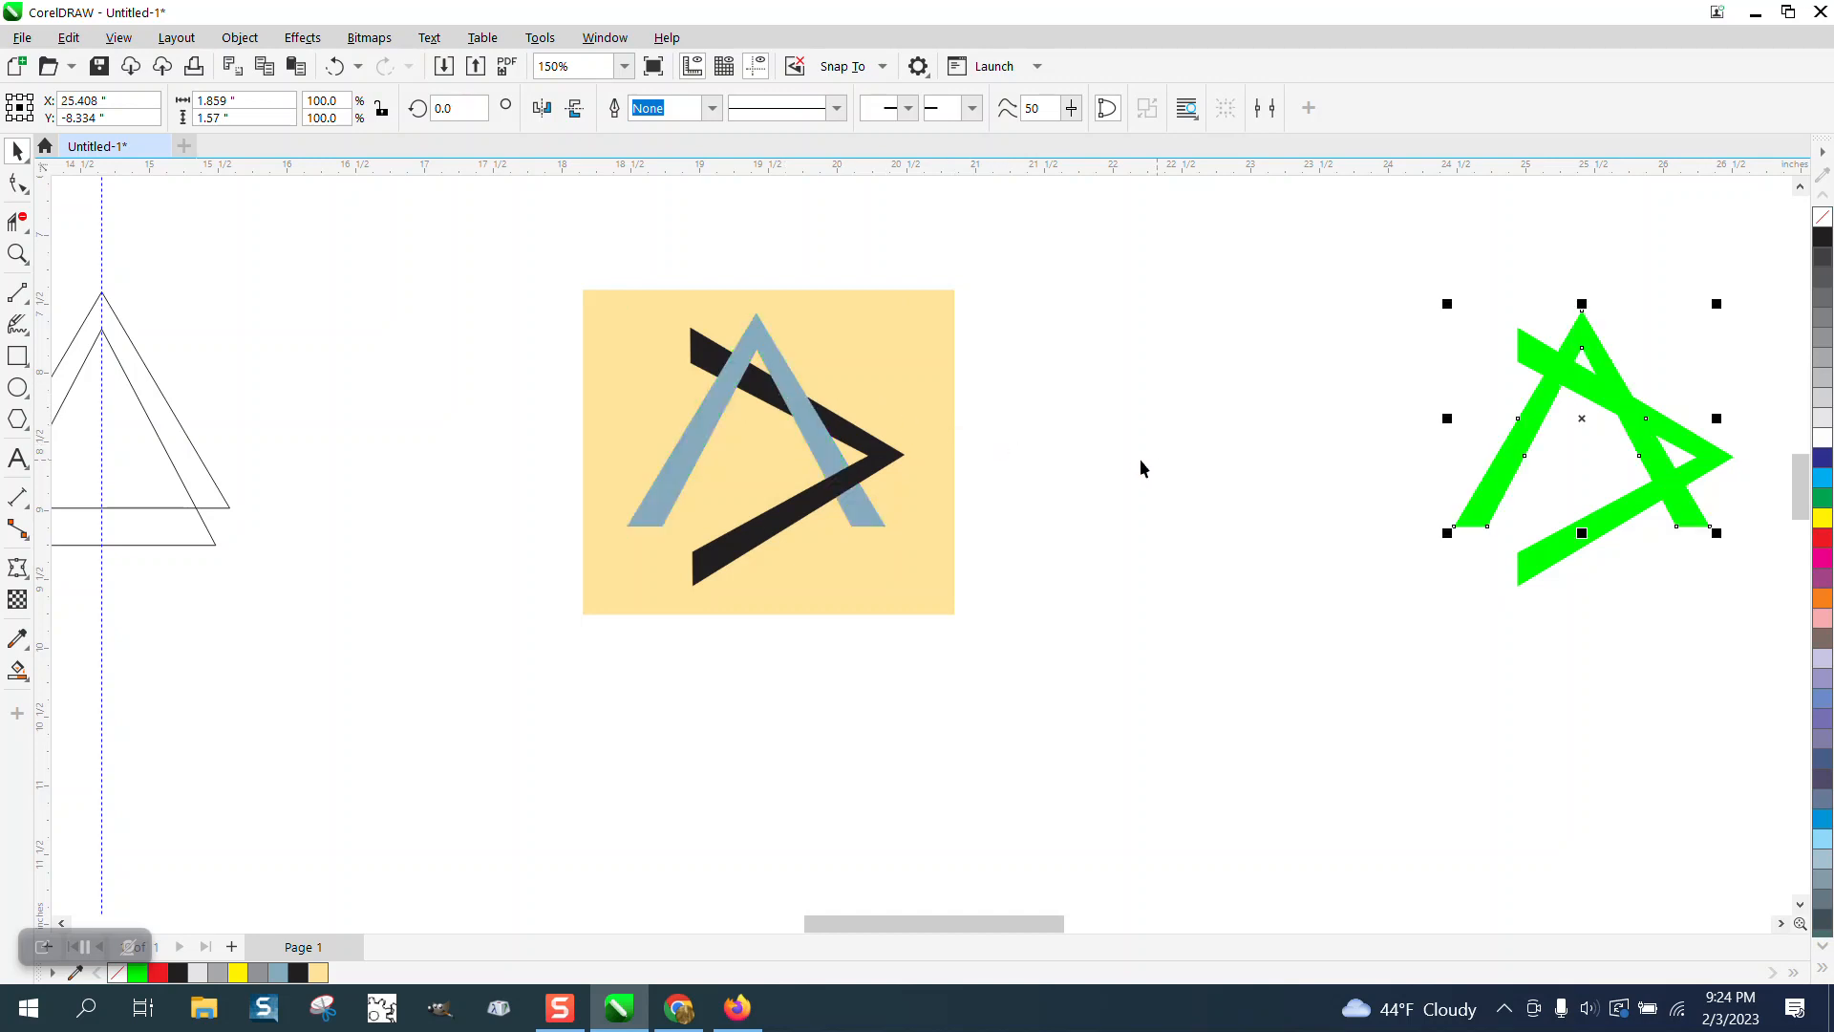
left_click(1593, 529)
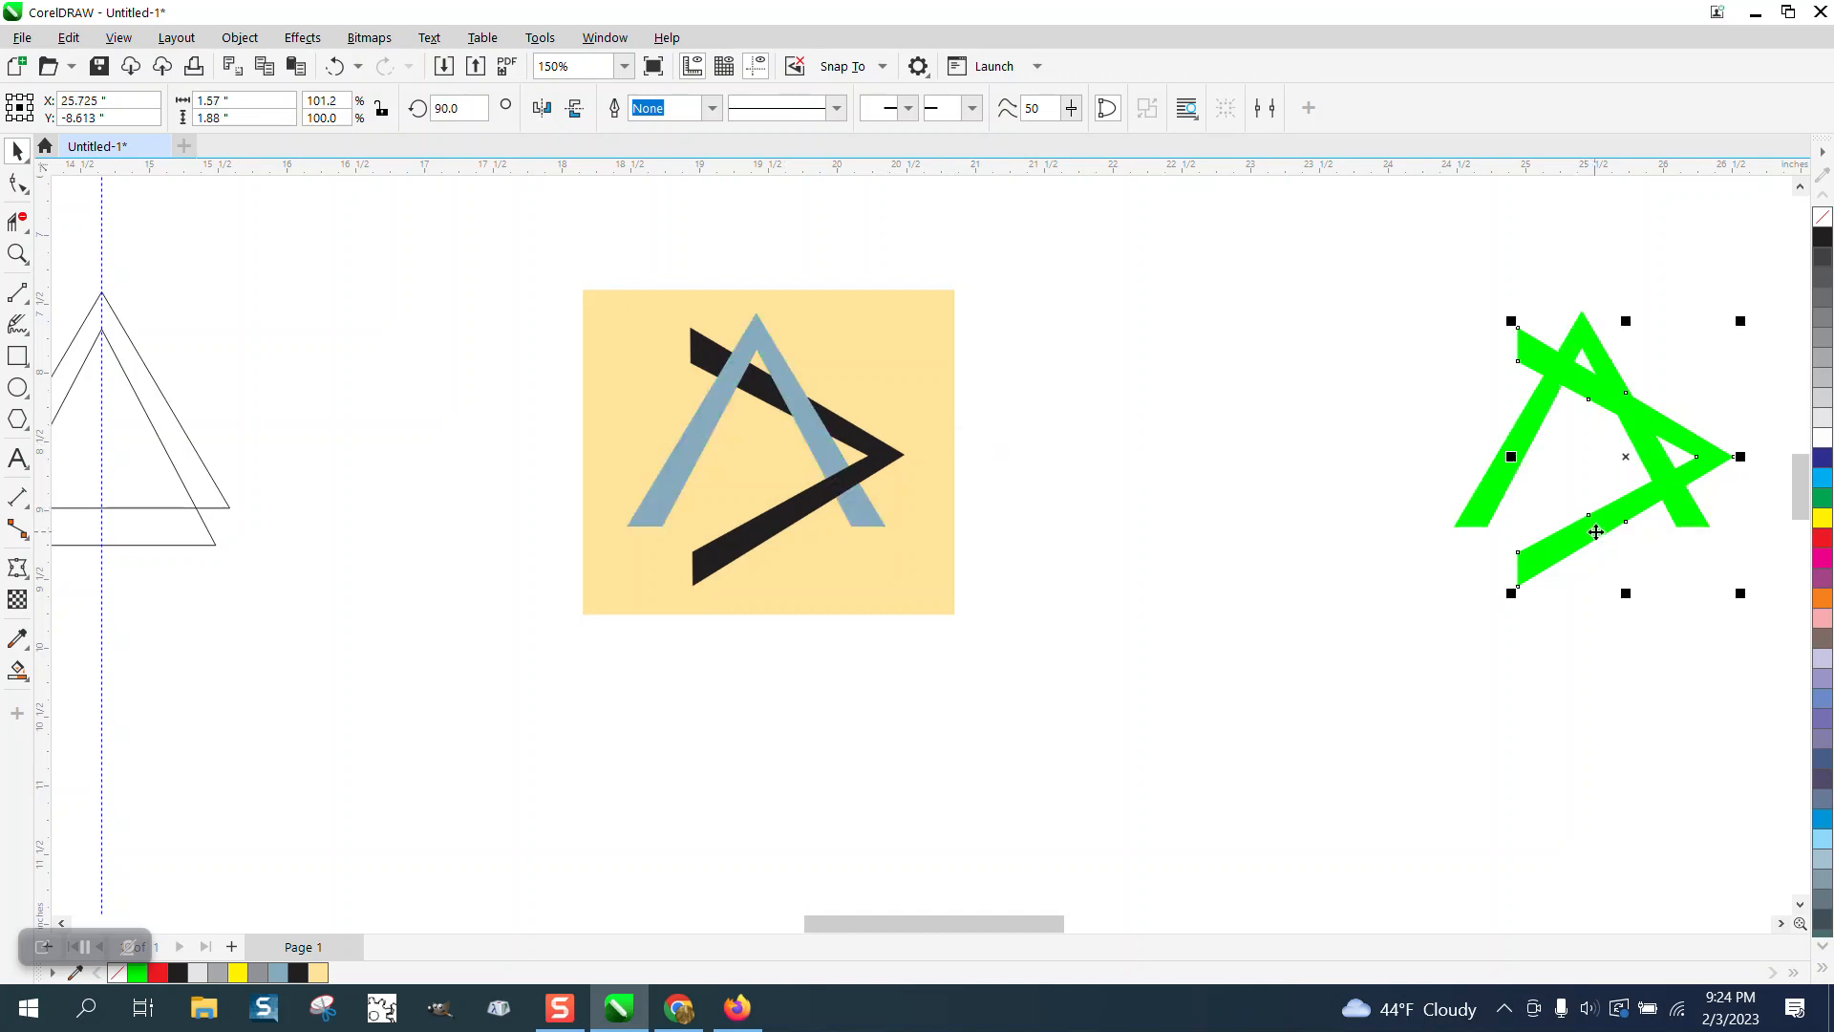
left_click(1825, 239)
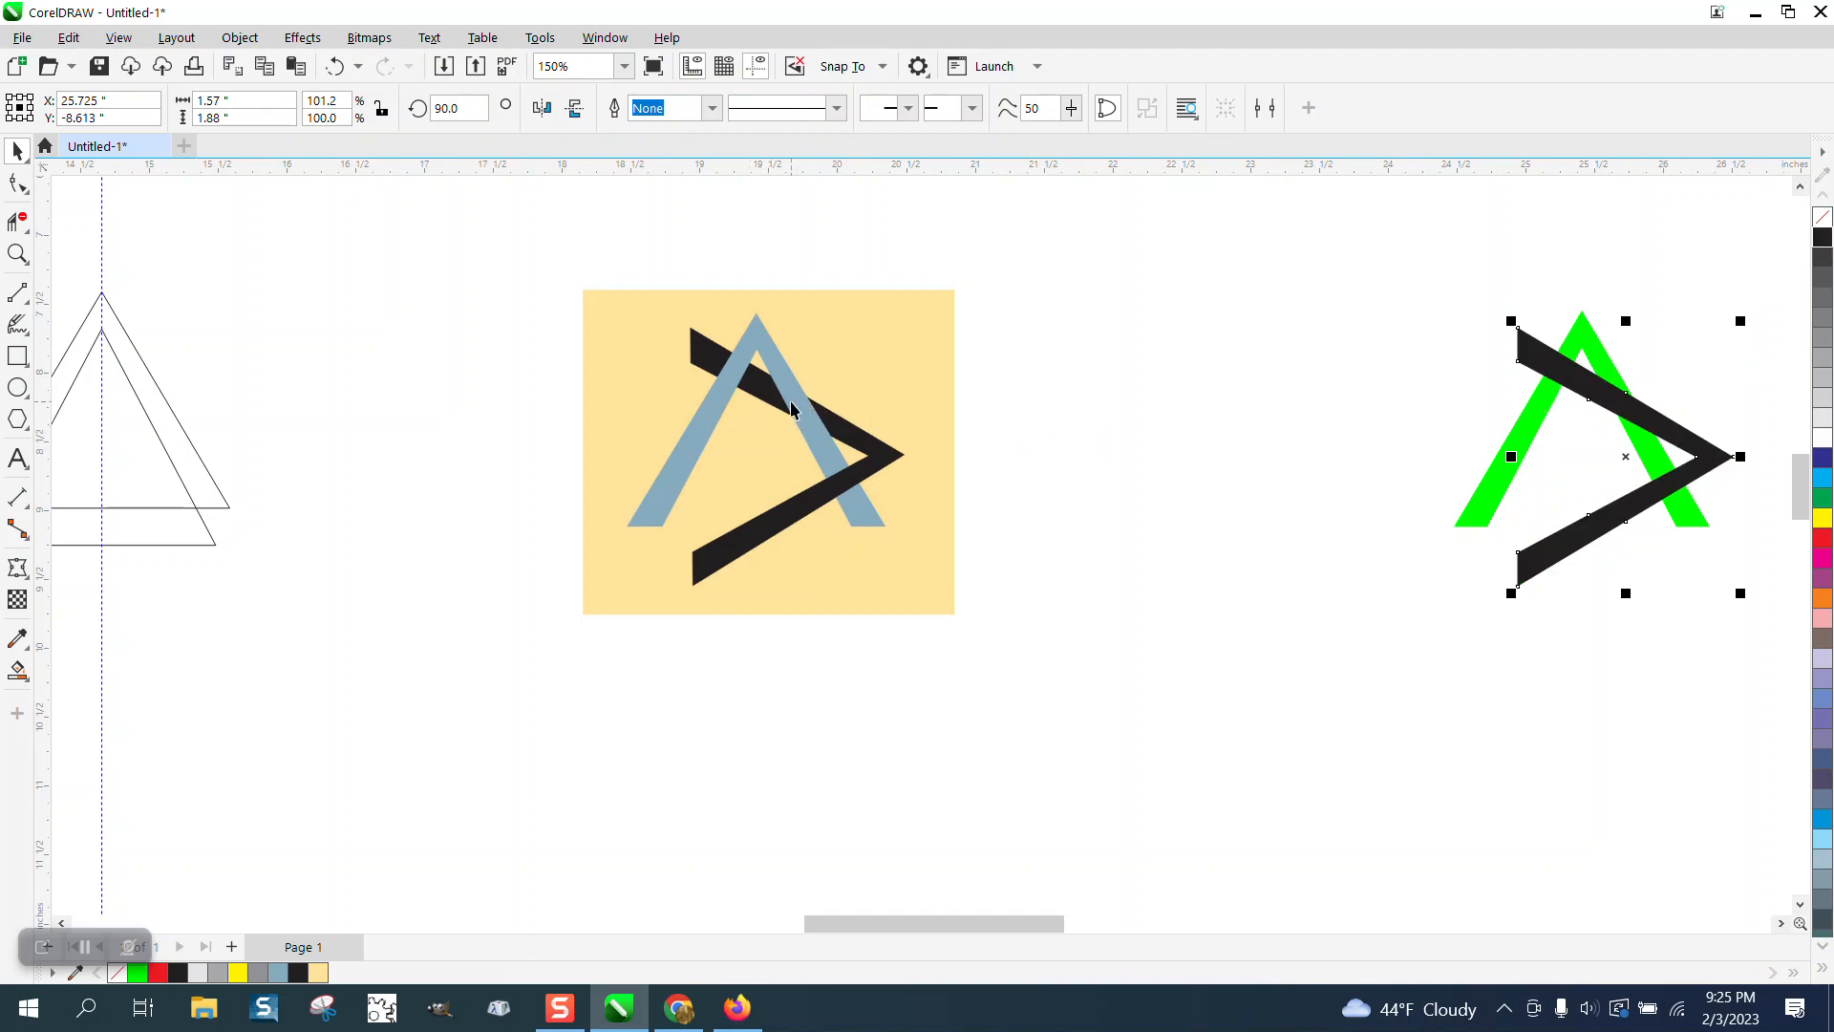
- Recolour the green A with the blue sampled from the A in the bitmap
left_click(17, 253)
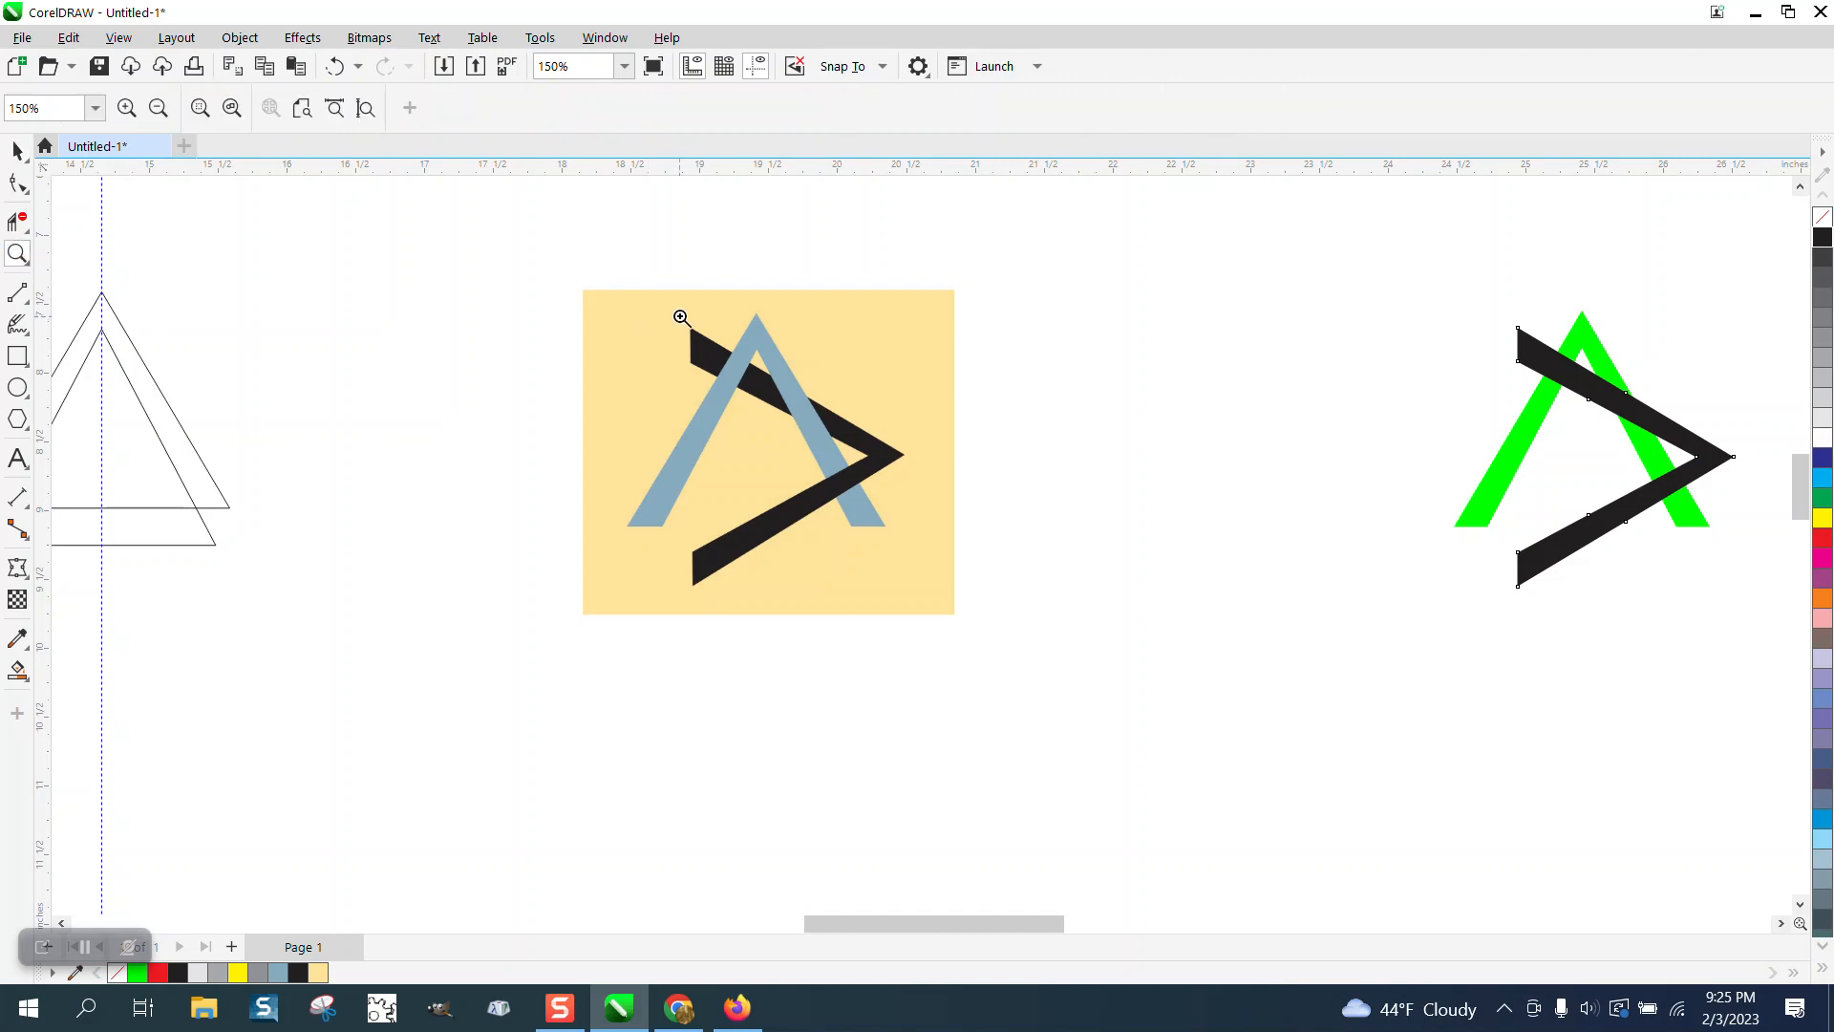
left_click_drag(677, 312, 905, 427)
scroll(899, 425, "down", 2)
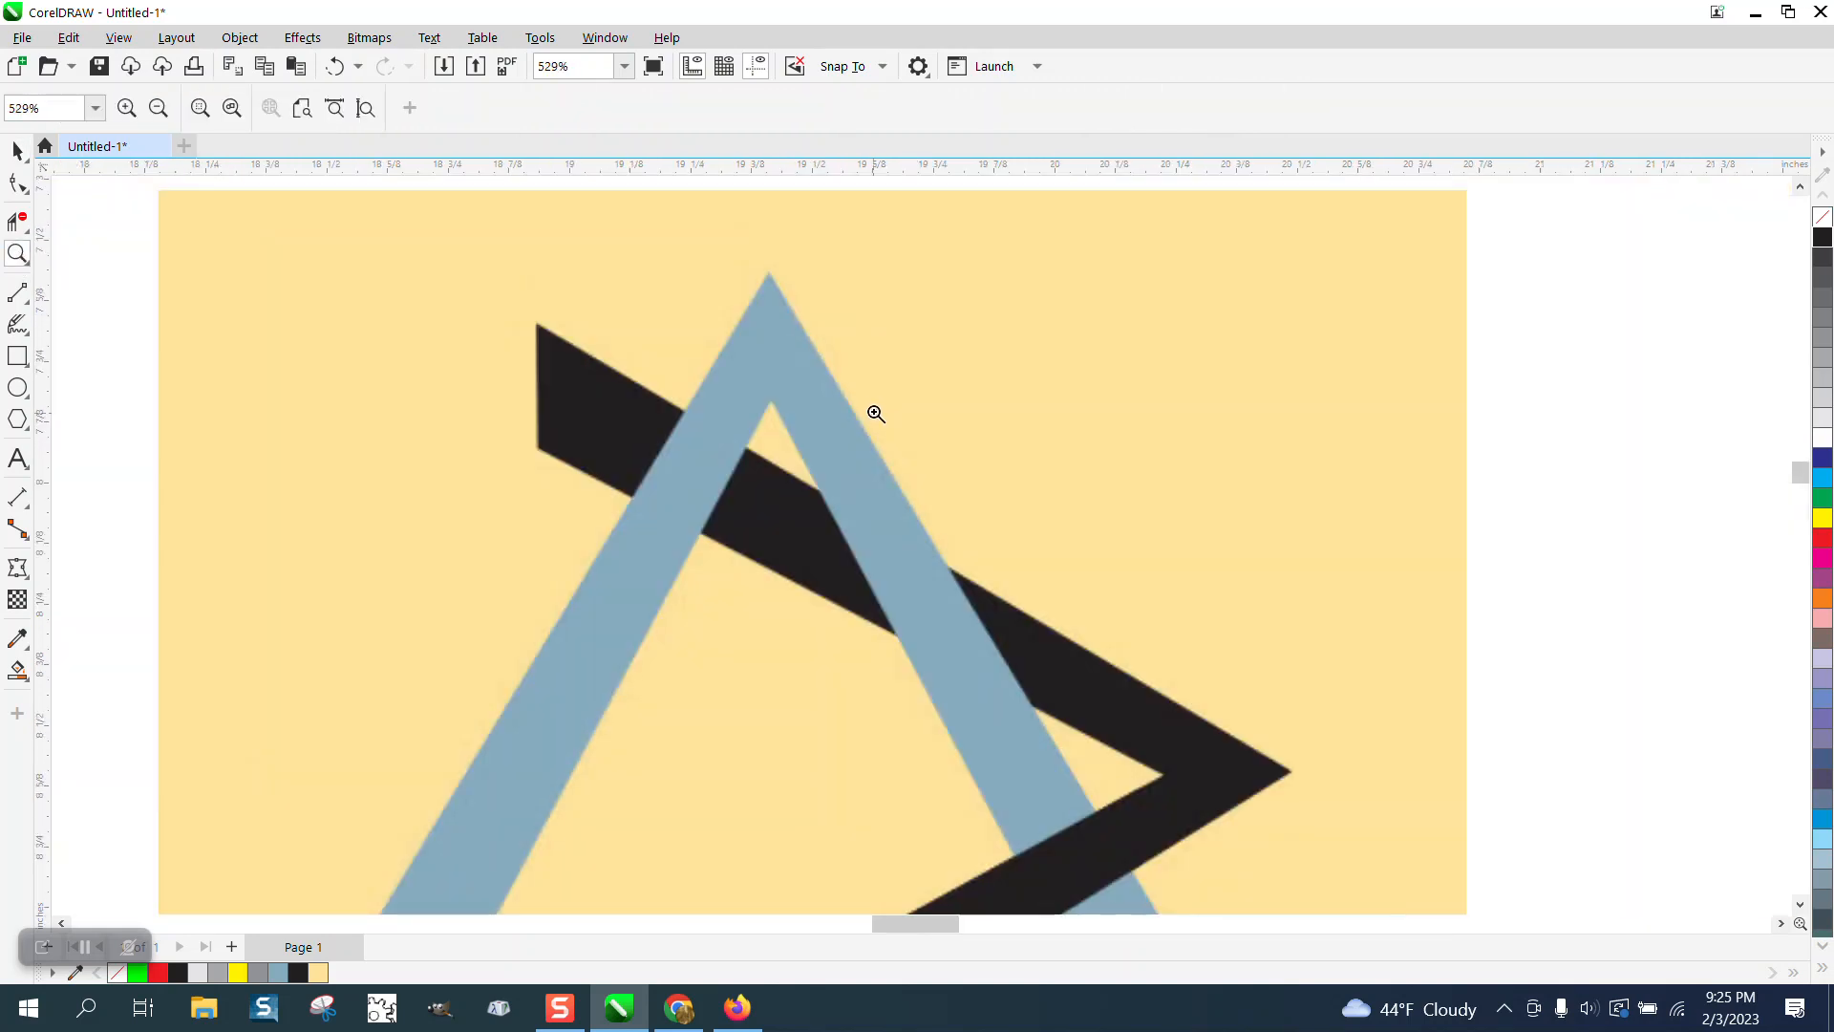
left_click(18, 150)
scroll(967, 466, "down", 1)
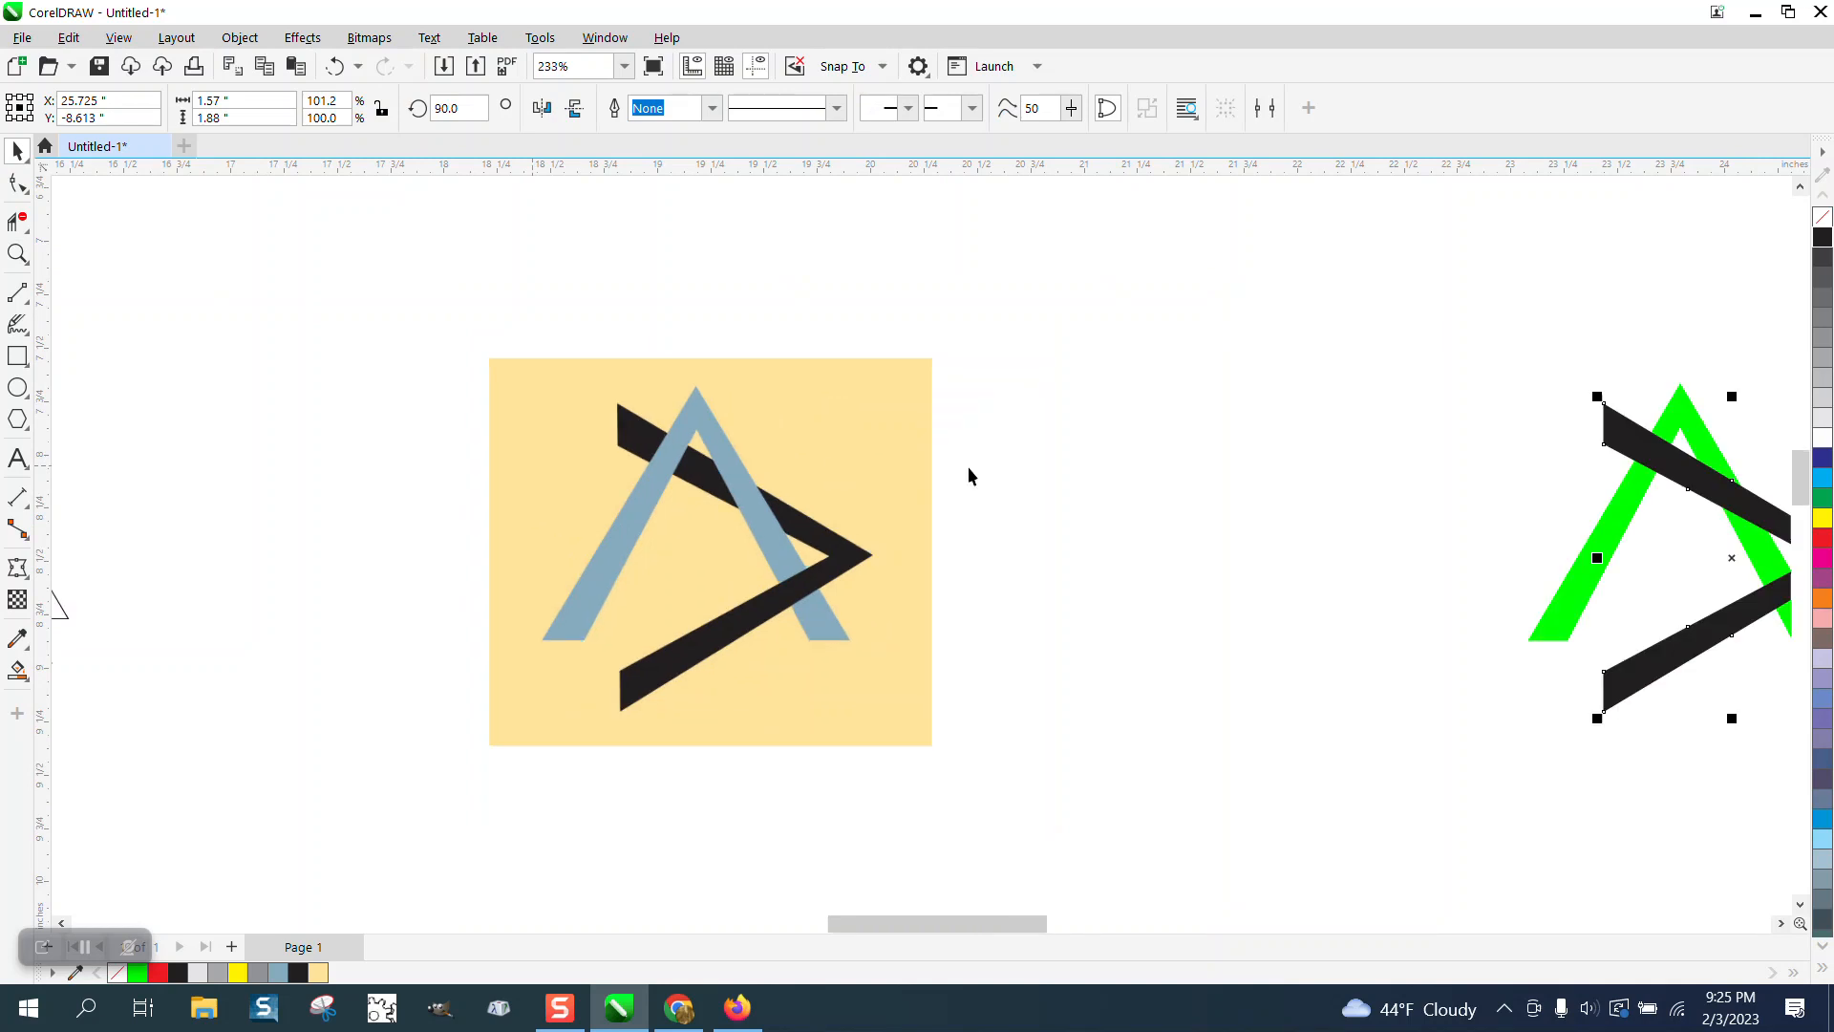
left_click(1679, 388)
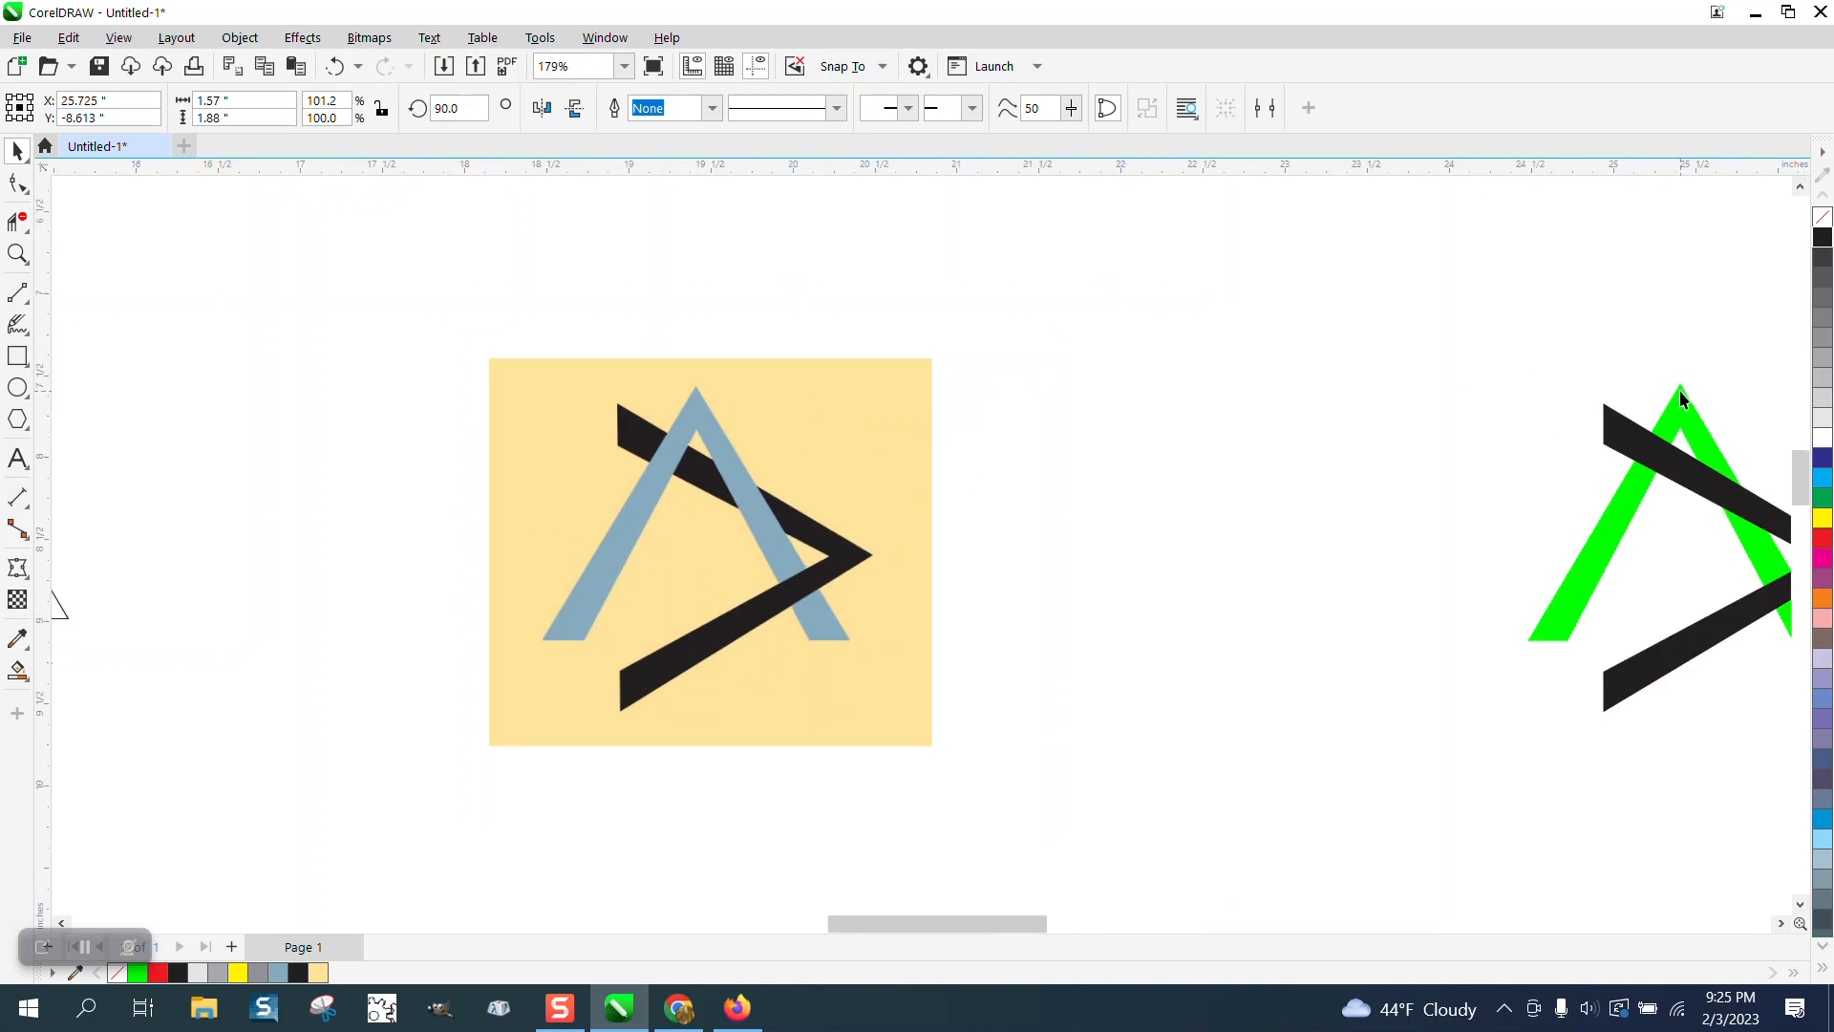
left_click(1822, 366)
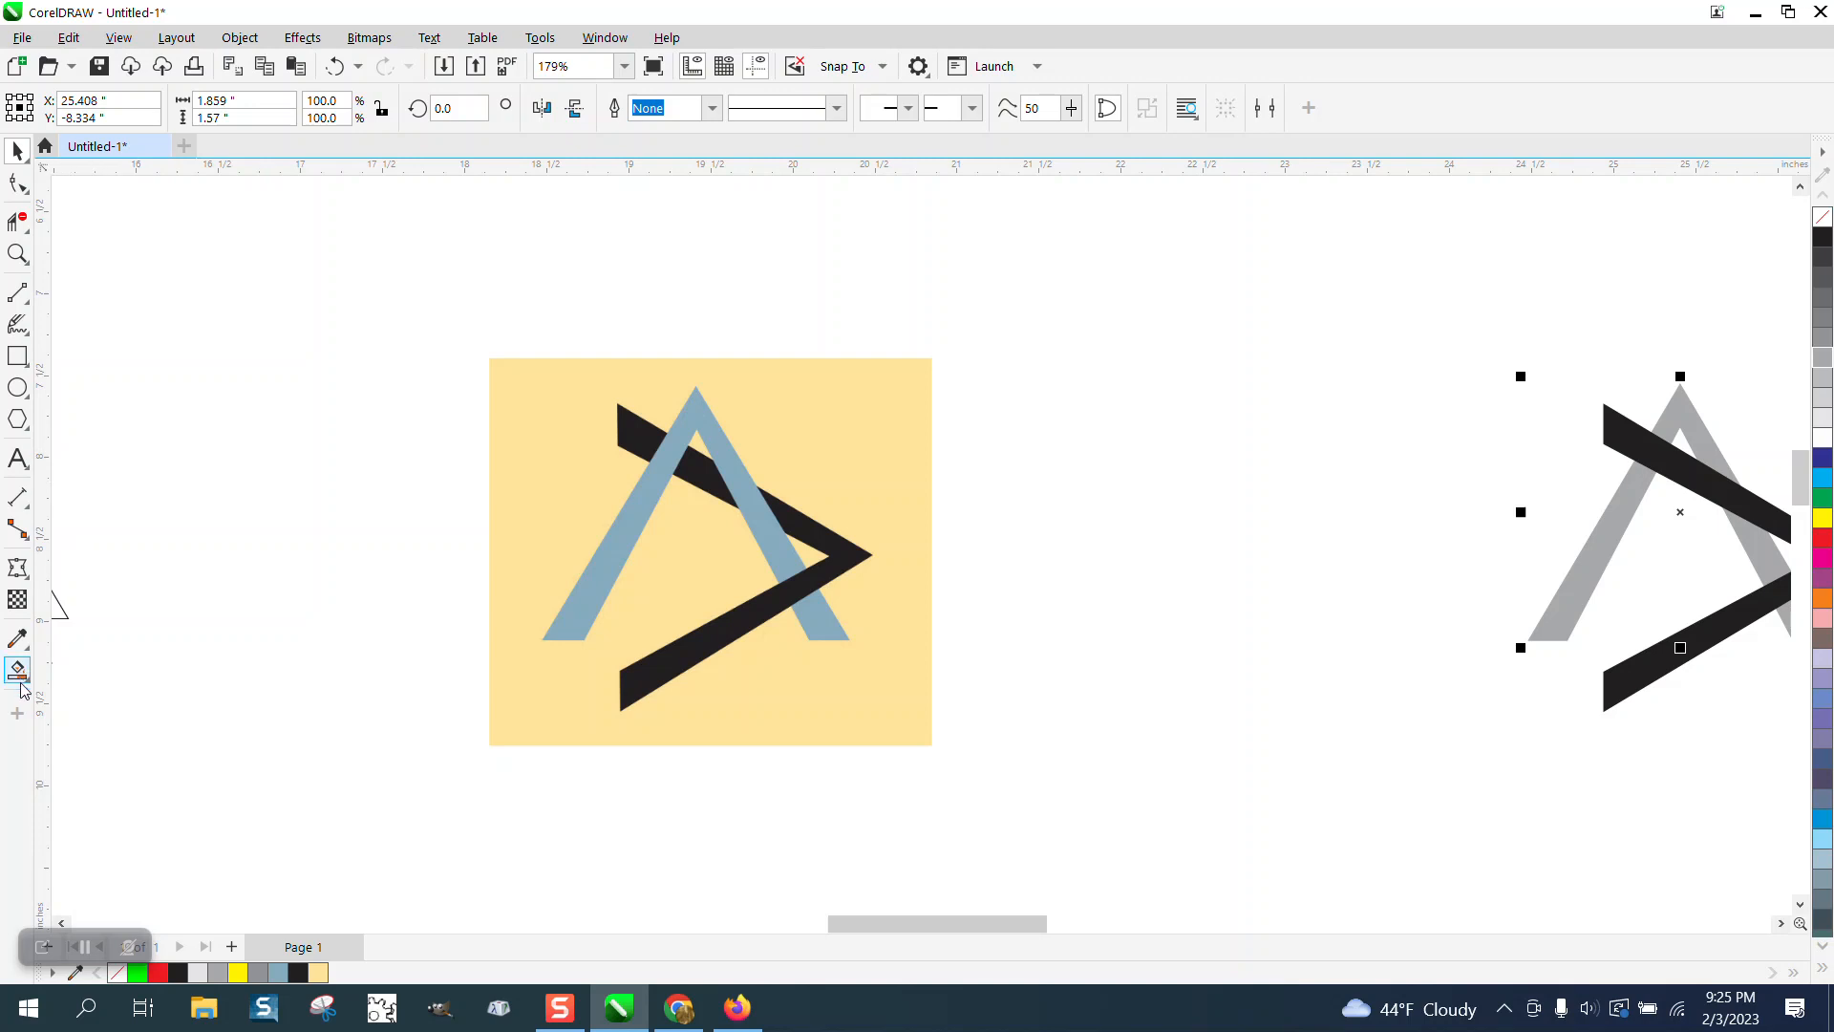
left_click(21, 641)
left_click(115, 647)
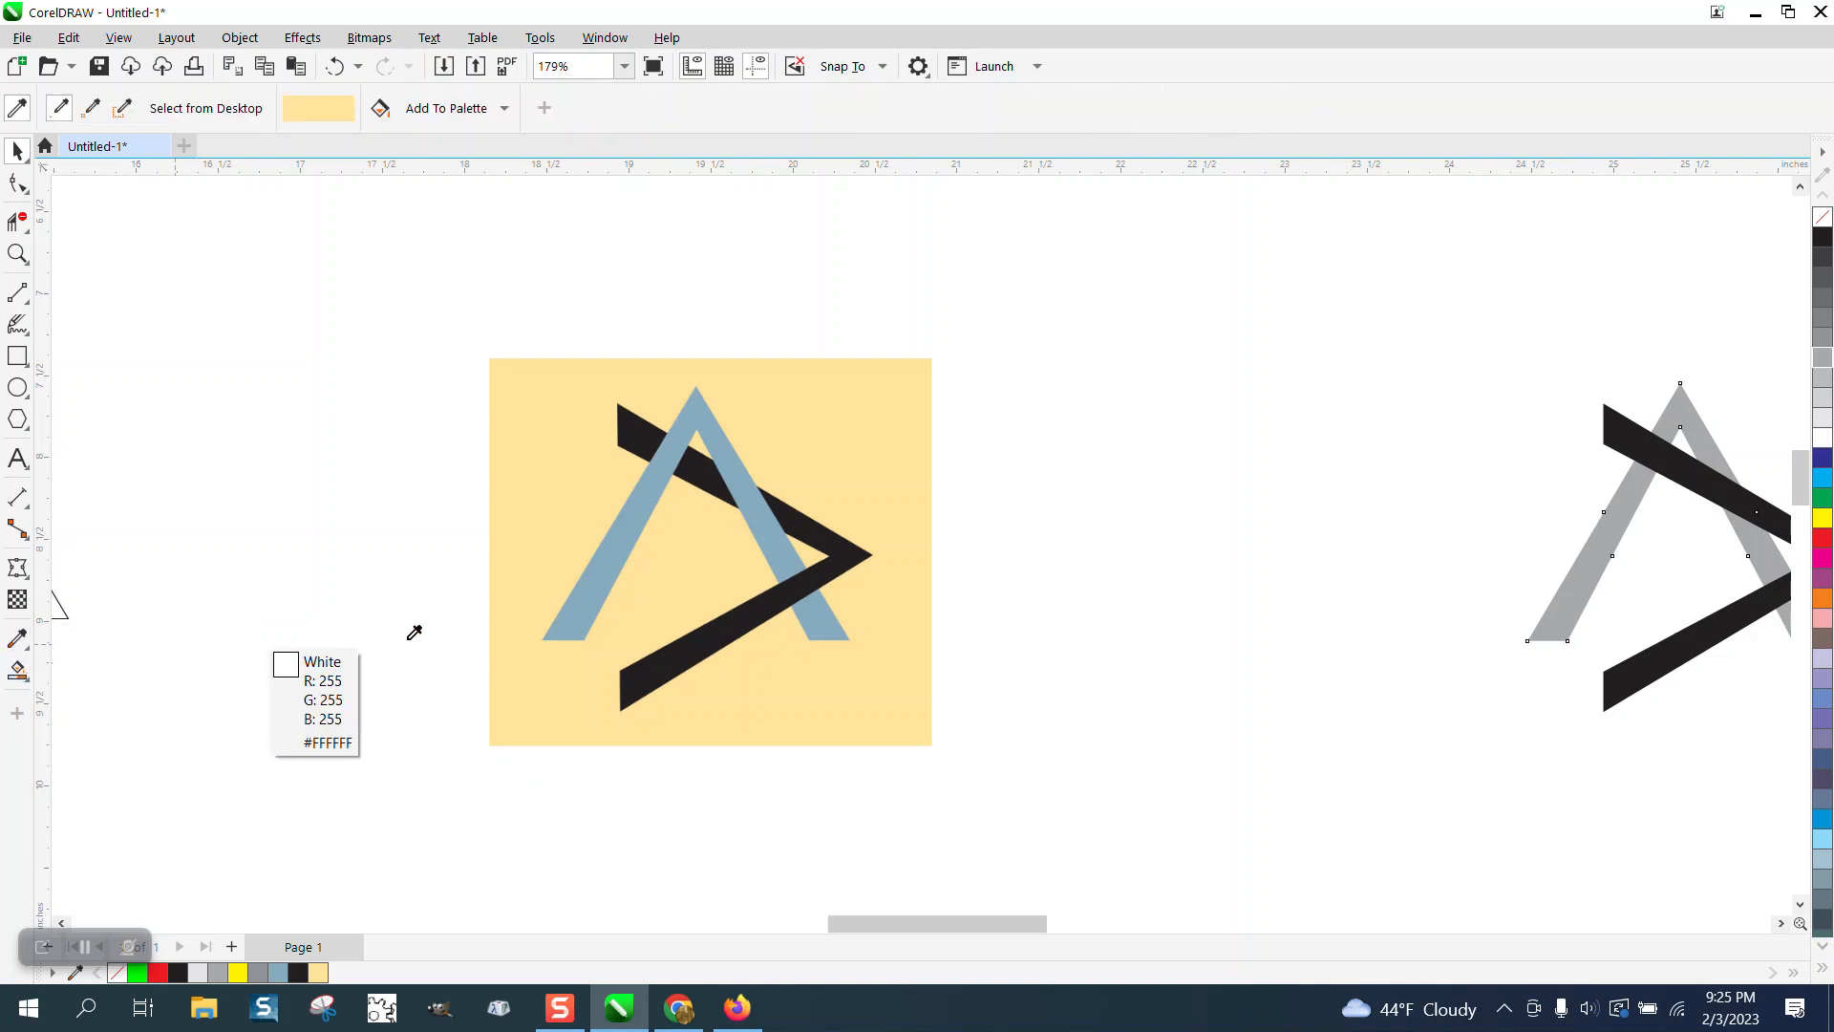
left_click(755, 495)
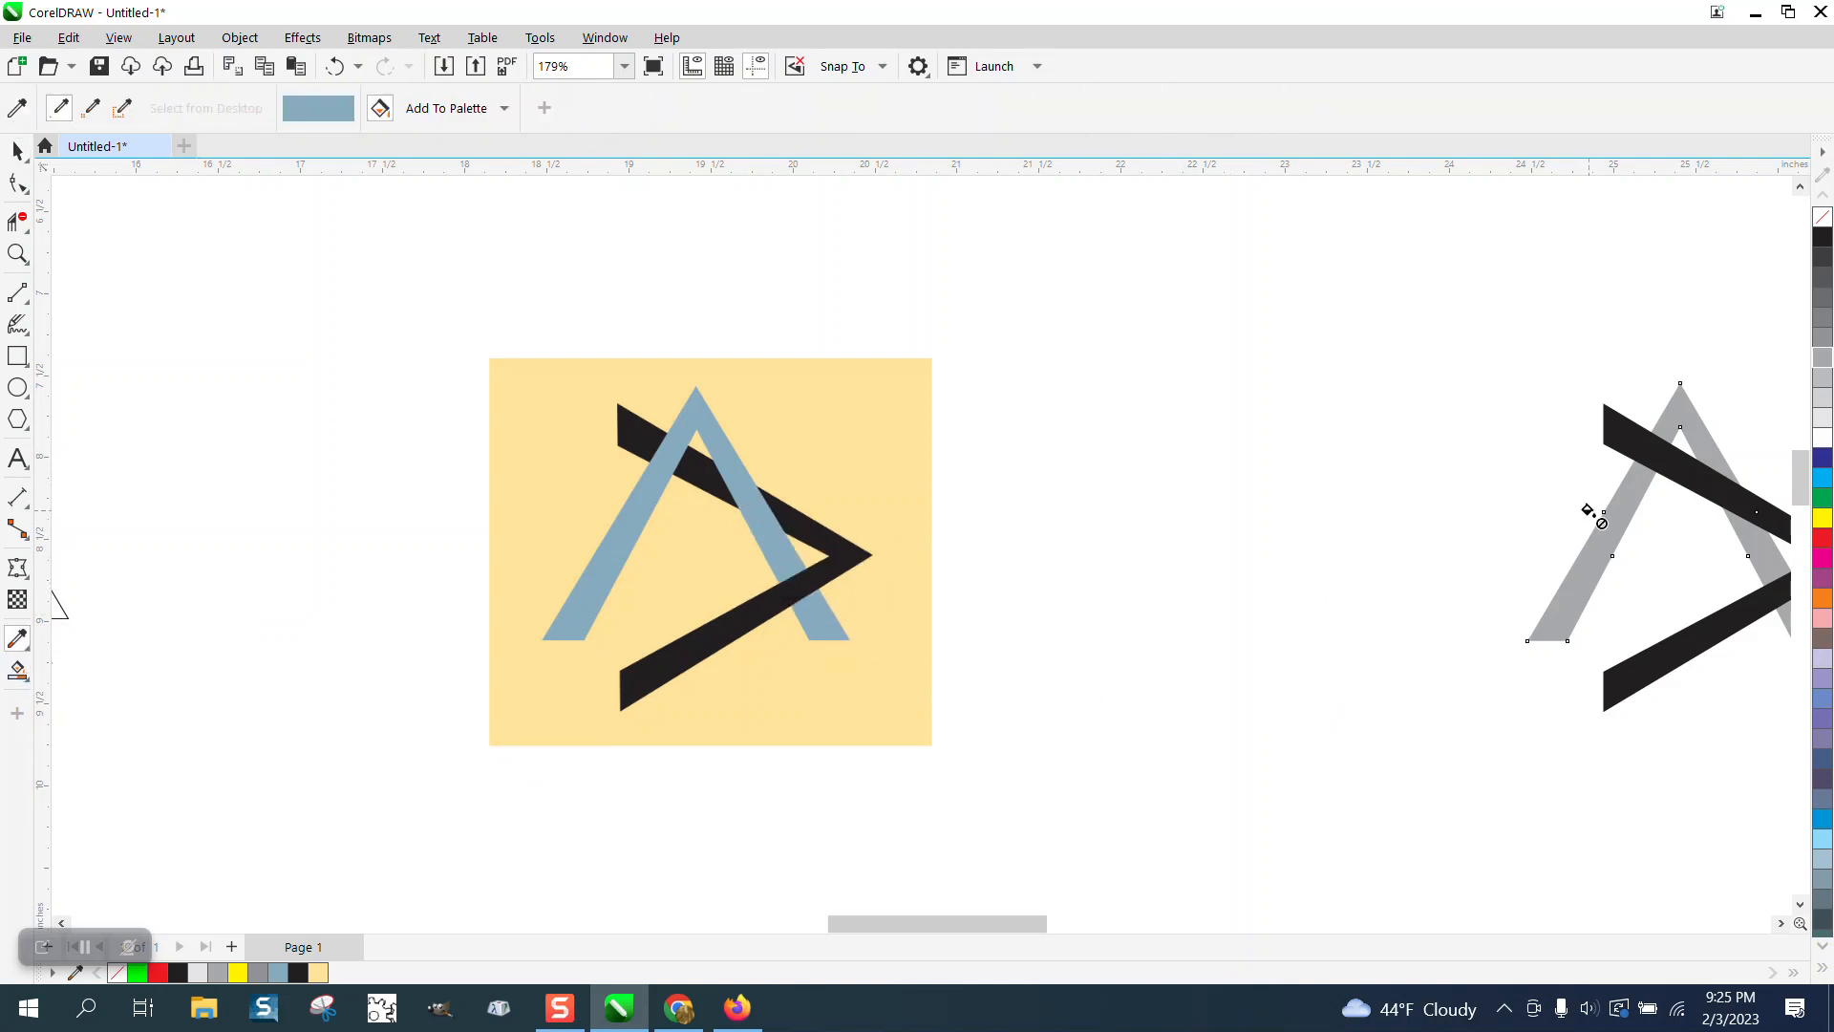
scroll(871, 497, "down", 2)
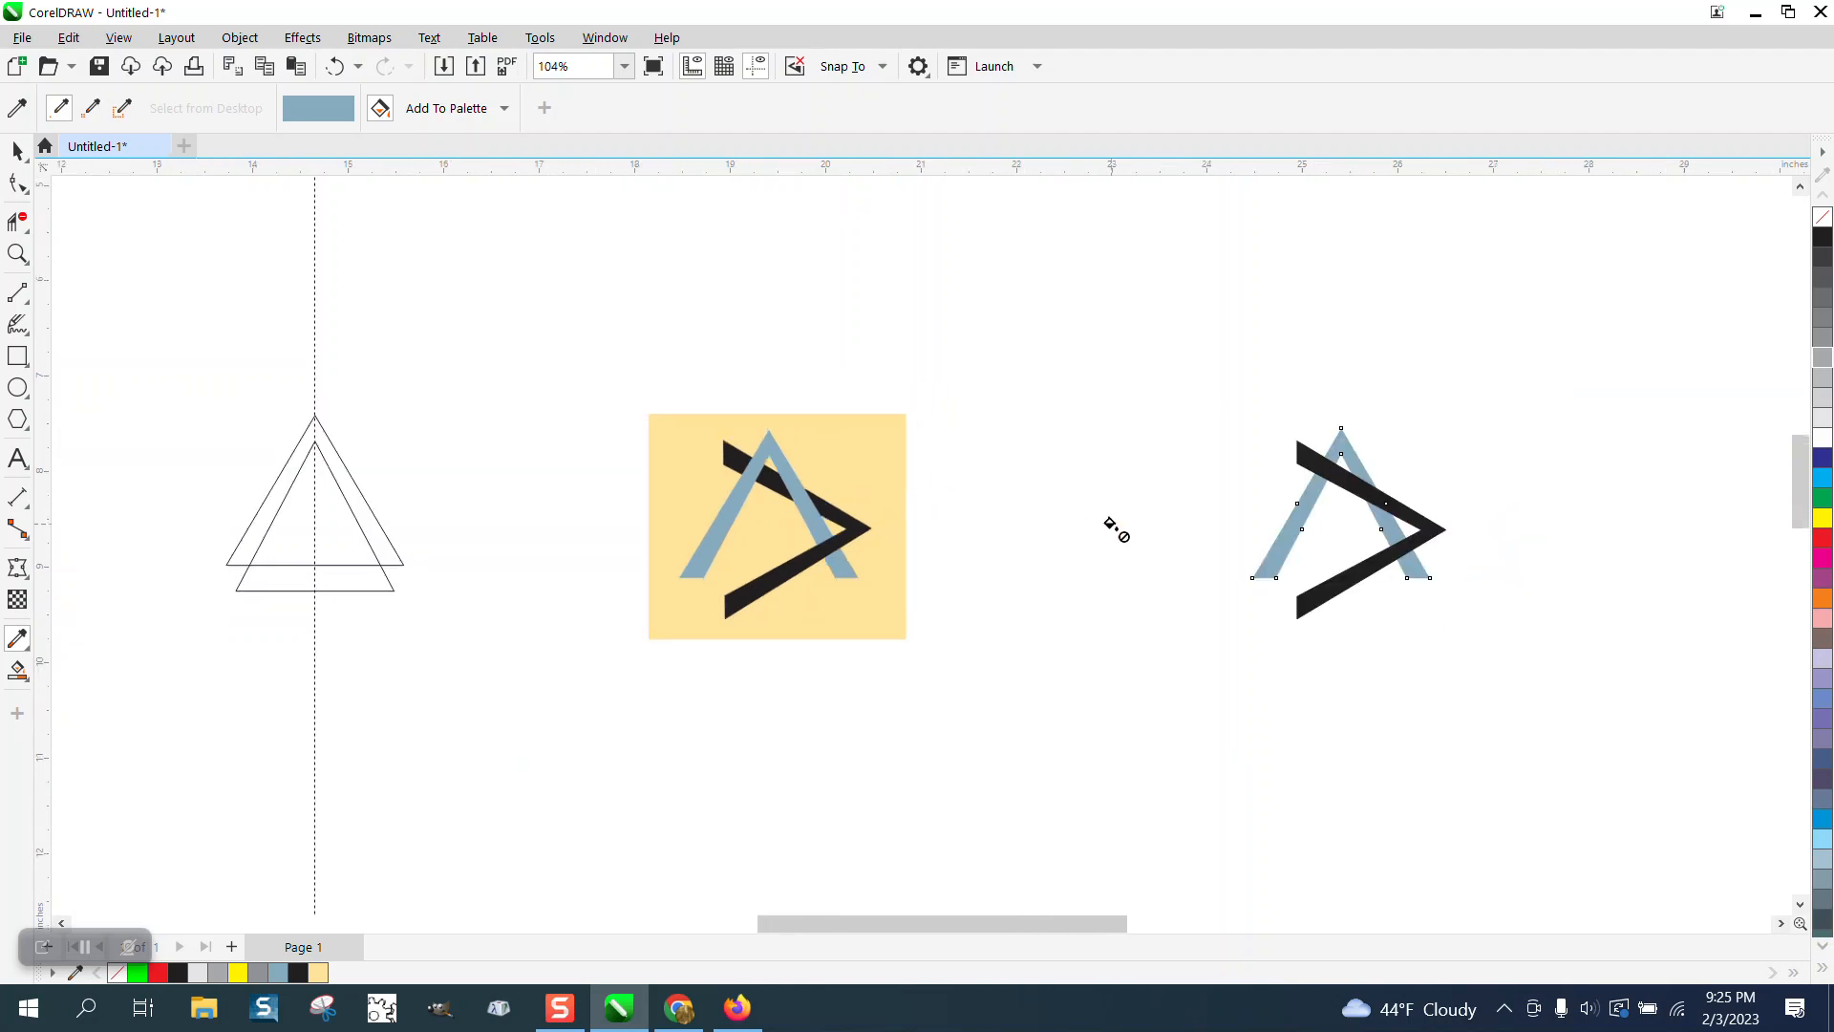
- Move the bitmap right until it sits just beside the vector logo for comparison
left_click(16, 163)
left_click_drag(811, 514, 1115, 512)
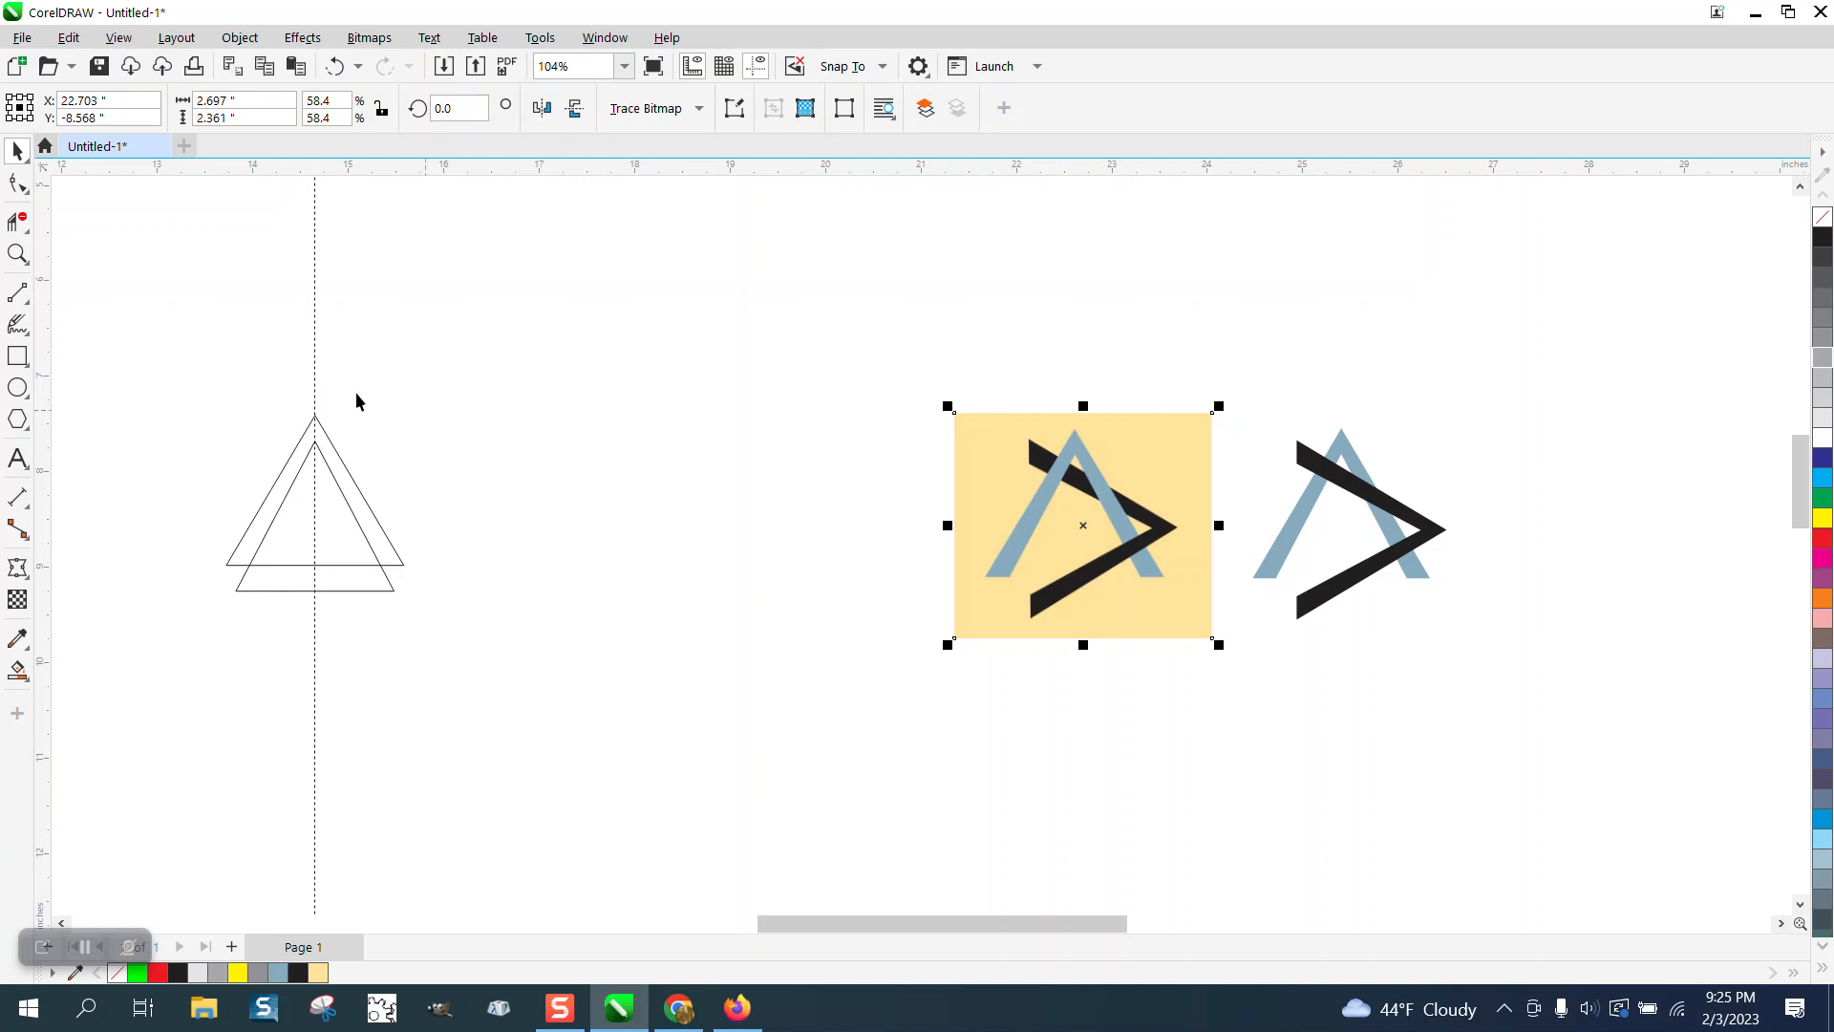
left_click(17, 253)
left_click_drag(980, 405, 1679, 669)
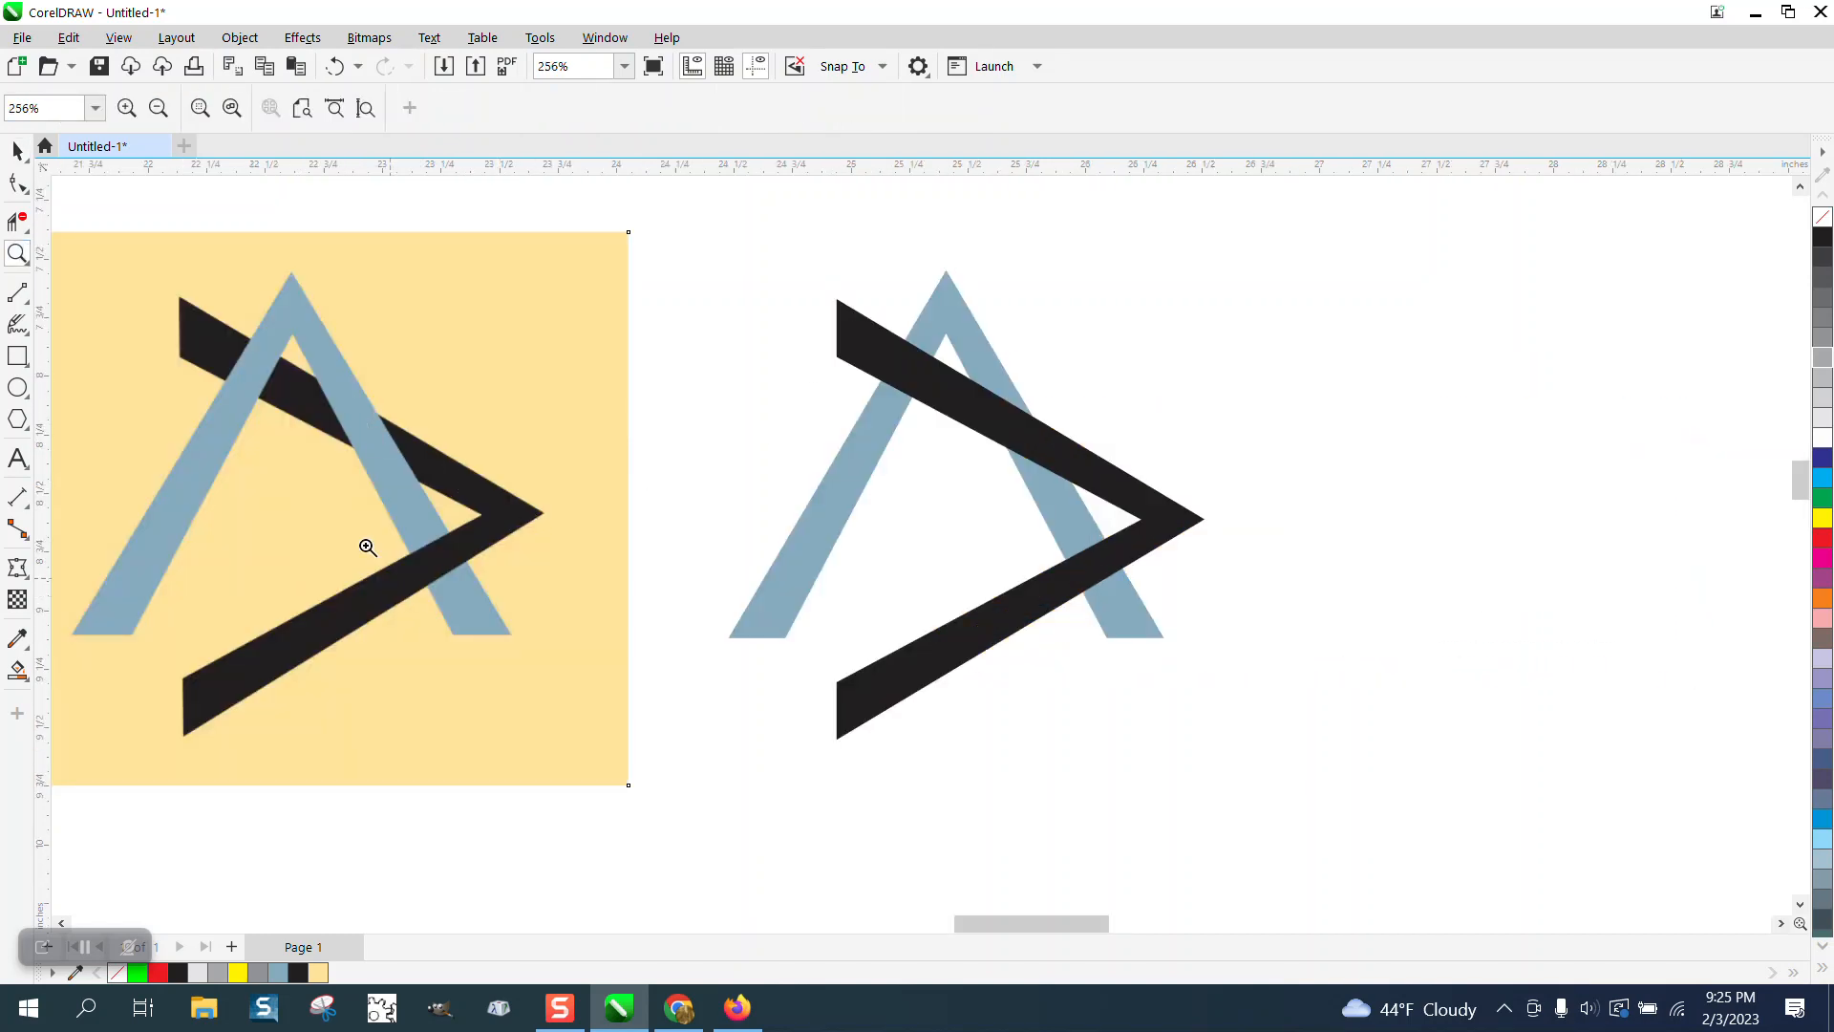
left_click(17, 151)
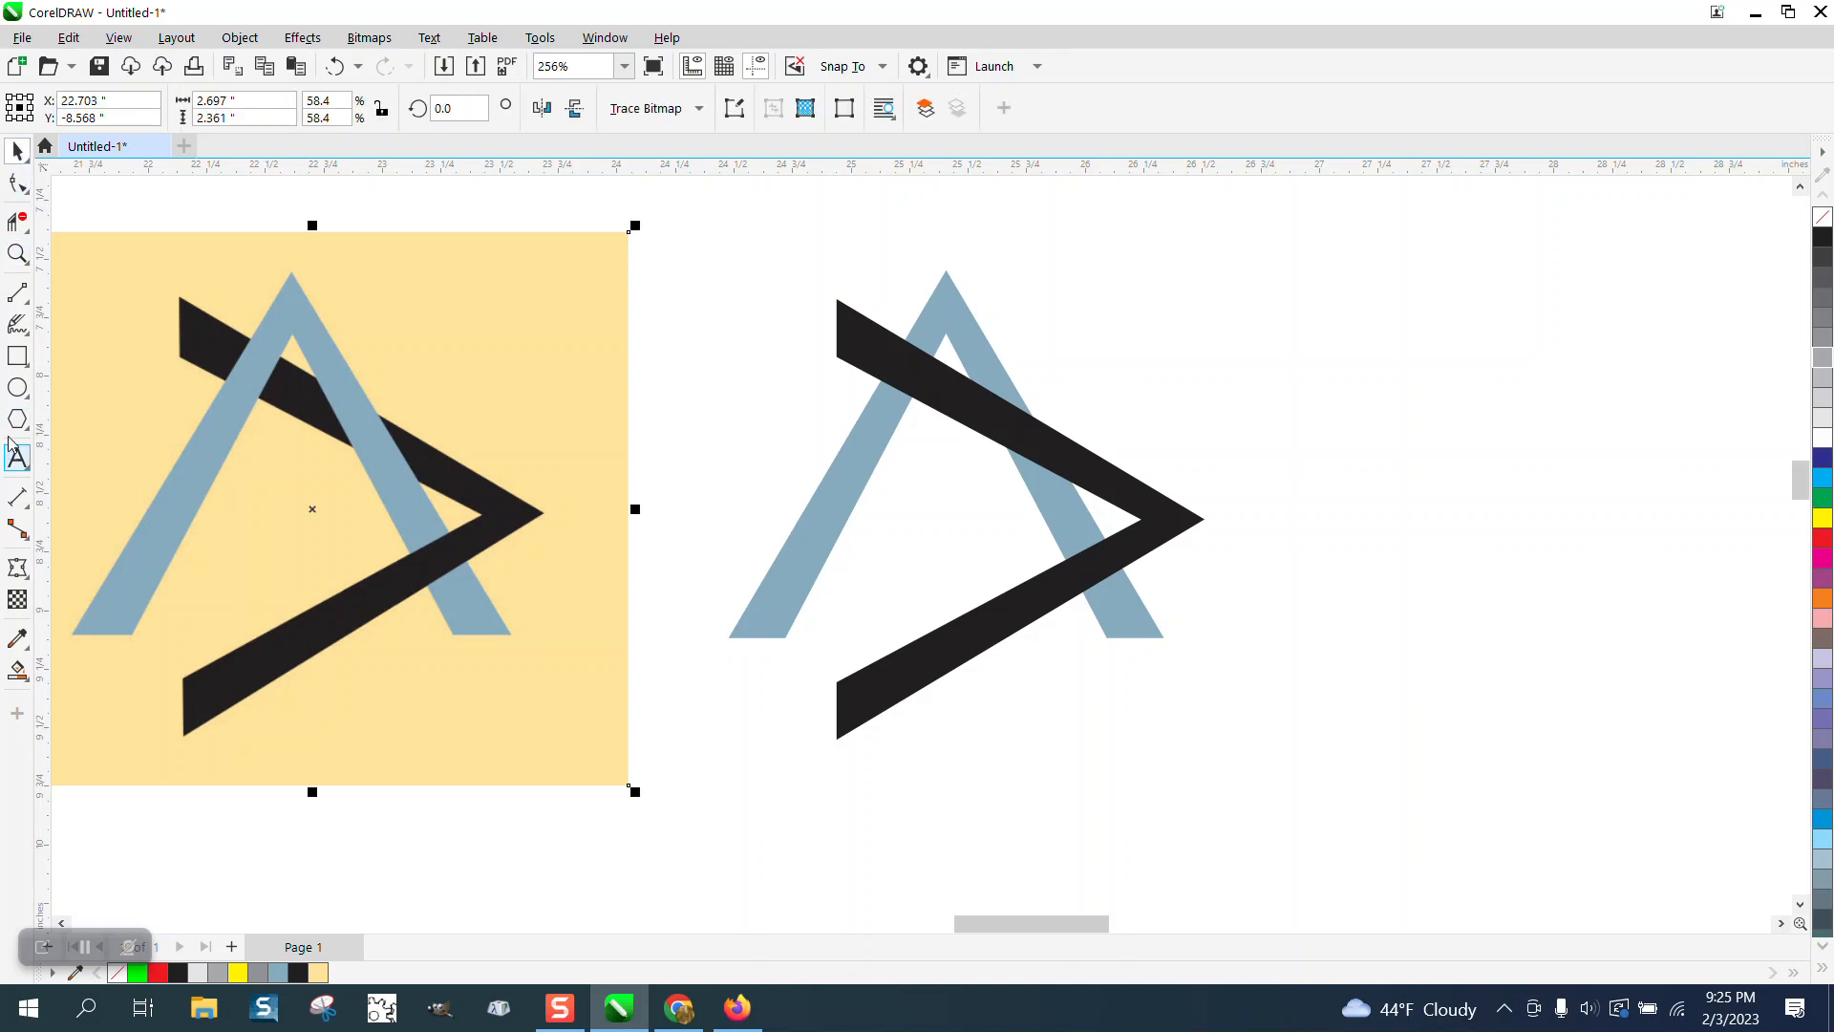
- Draw a rectangle with a hairline outline over the crossing of the A's right leg and the V's lower arm, narrowed to 0.5 by 0.35 inches
left_click(18, 356)
left_click_drag(1021, 520, 1143, 601)
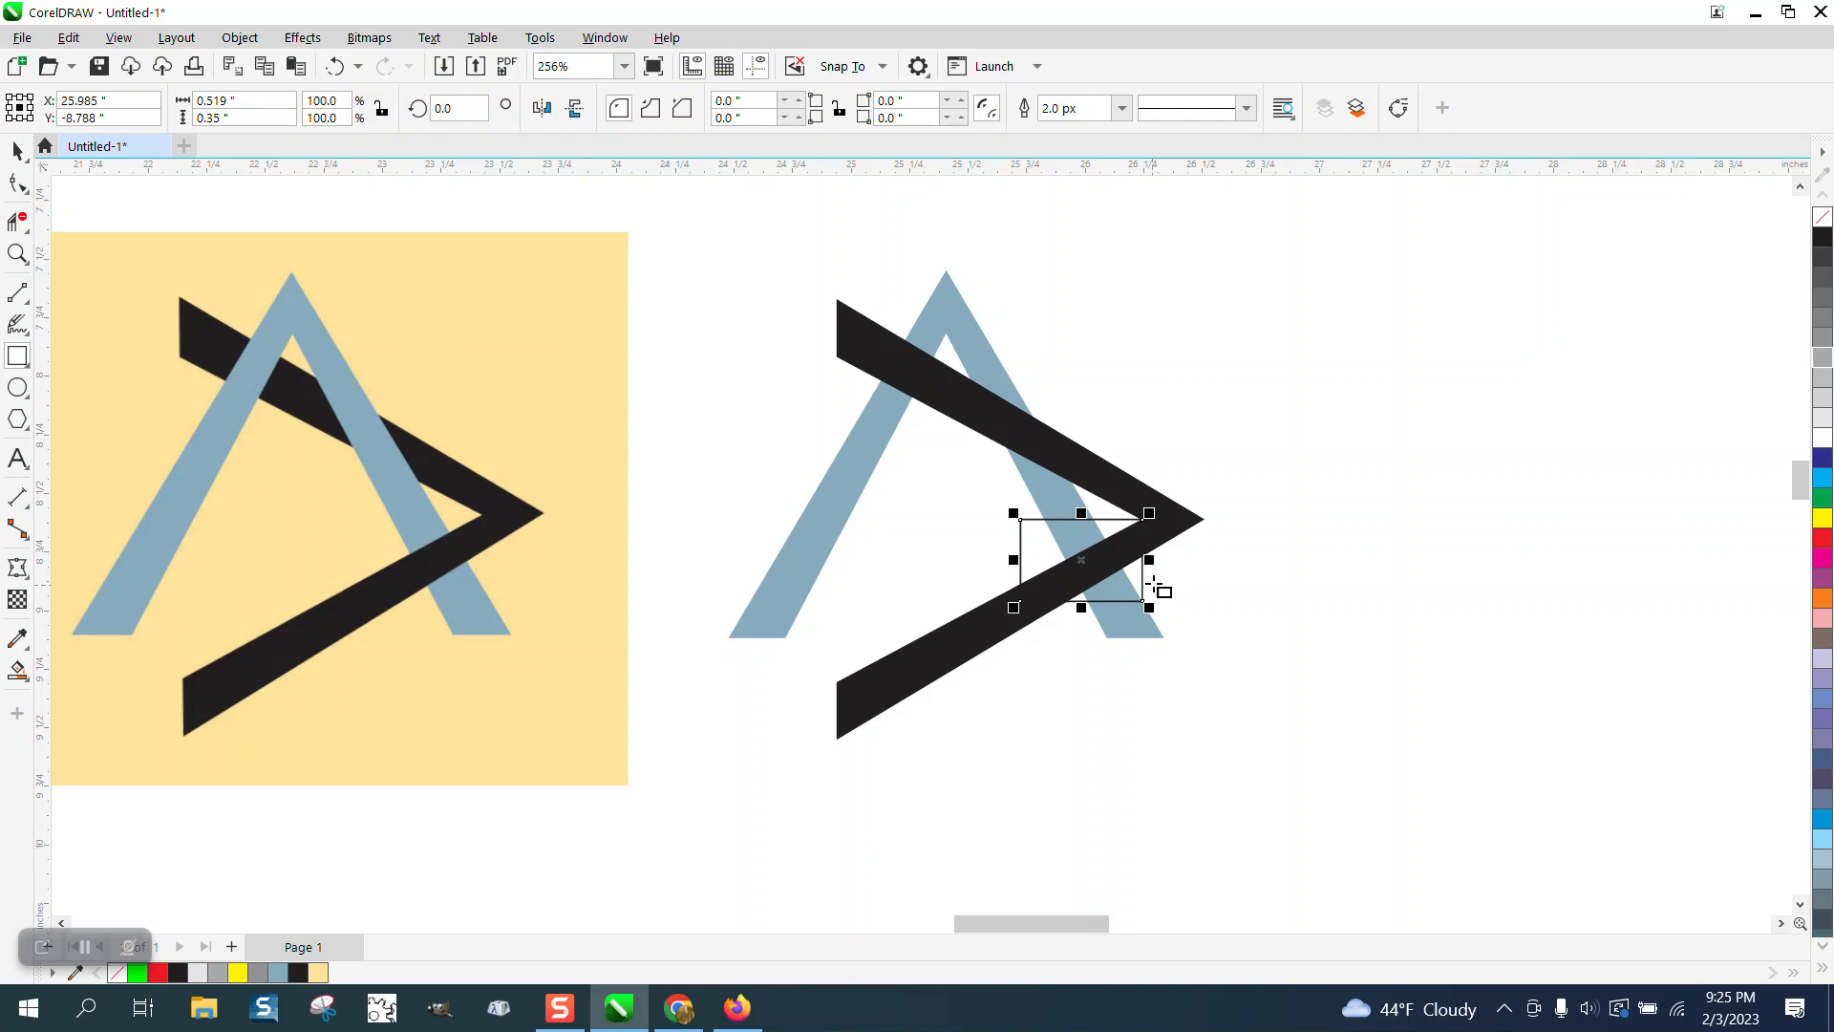
left_click(17, 253)
left_click_drag(942, 483, 1286, 627)
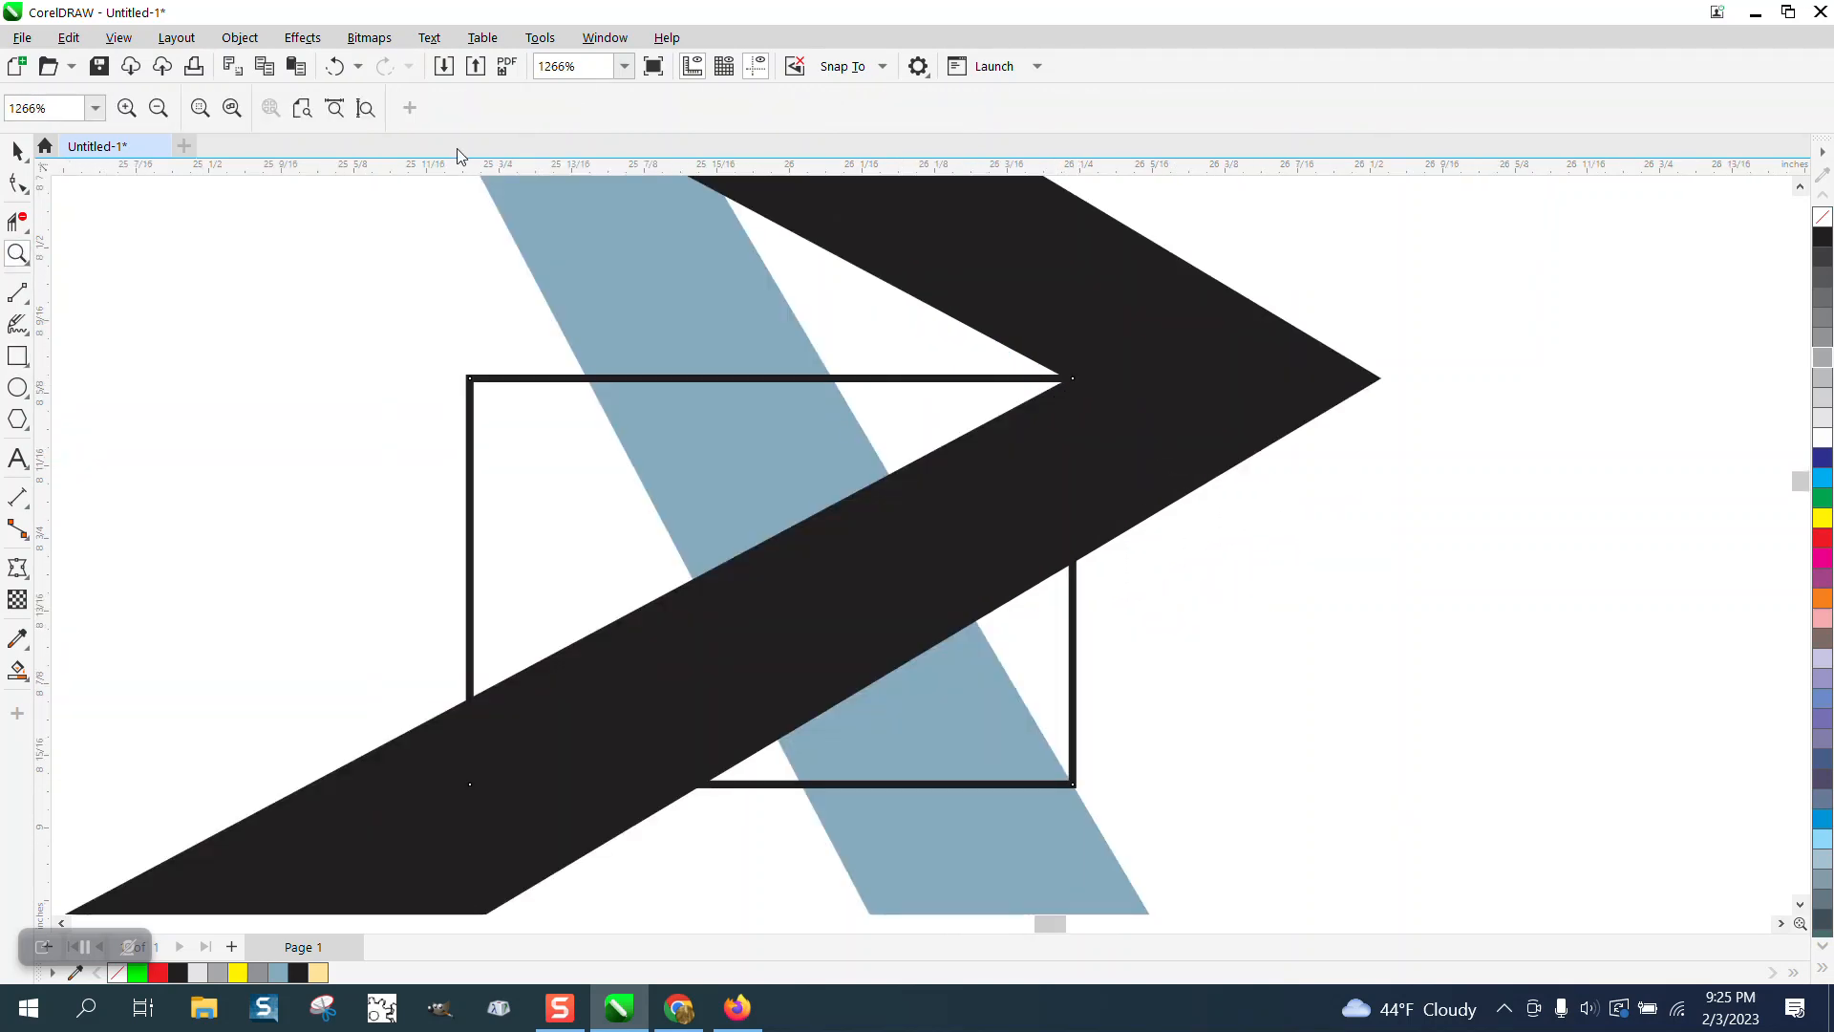
left_click(18, 151)
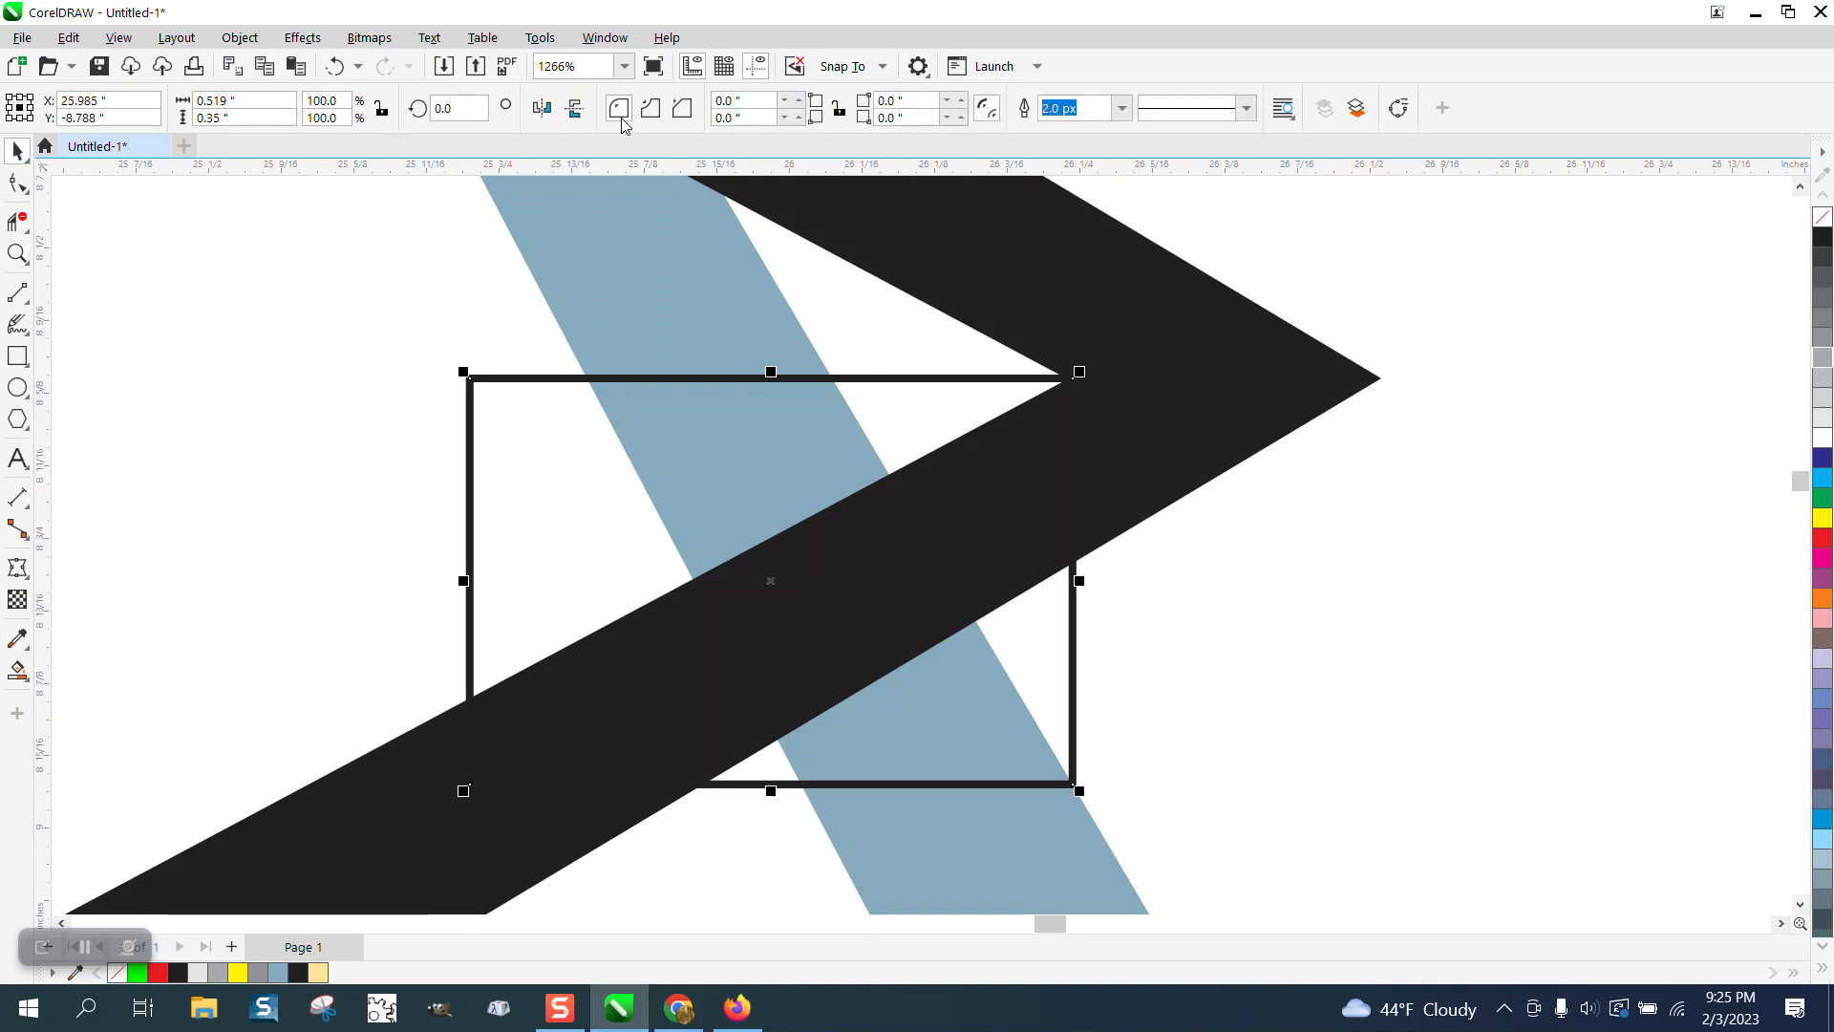
left_click(1122, 108)
left_click(1080, 129)
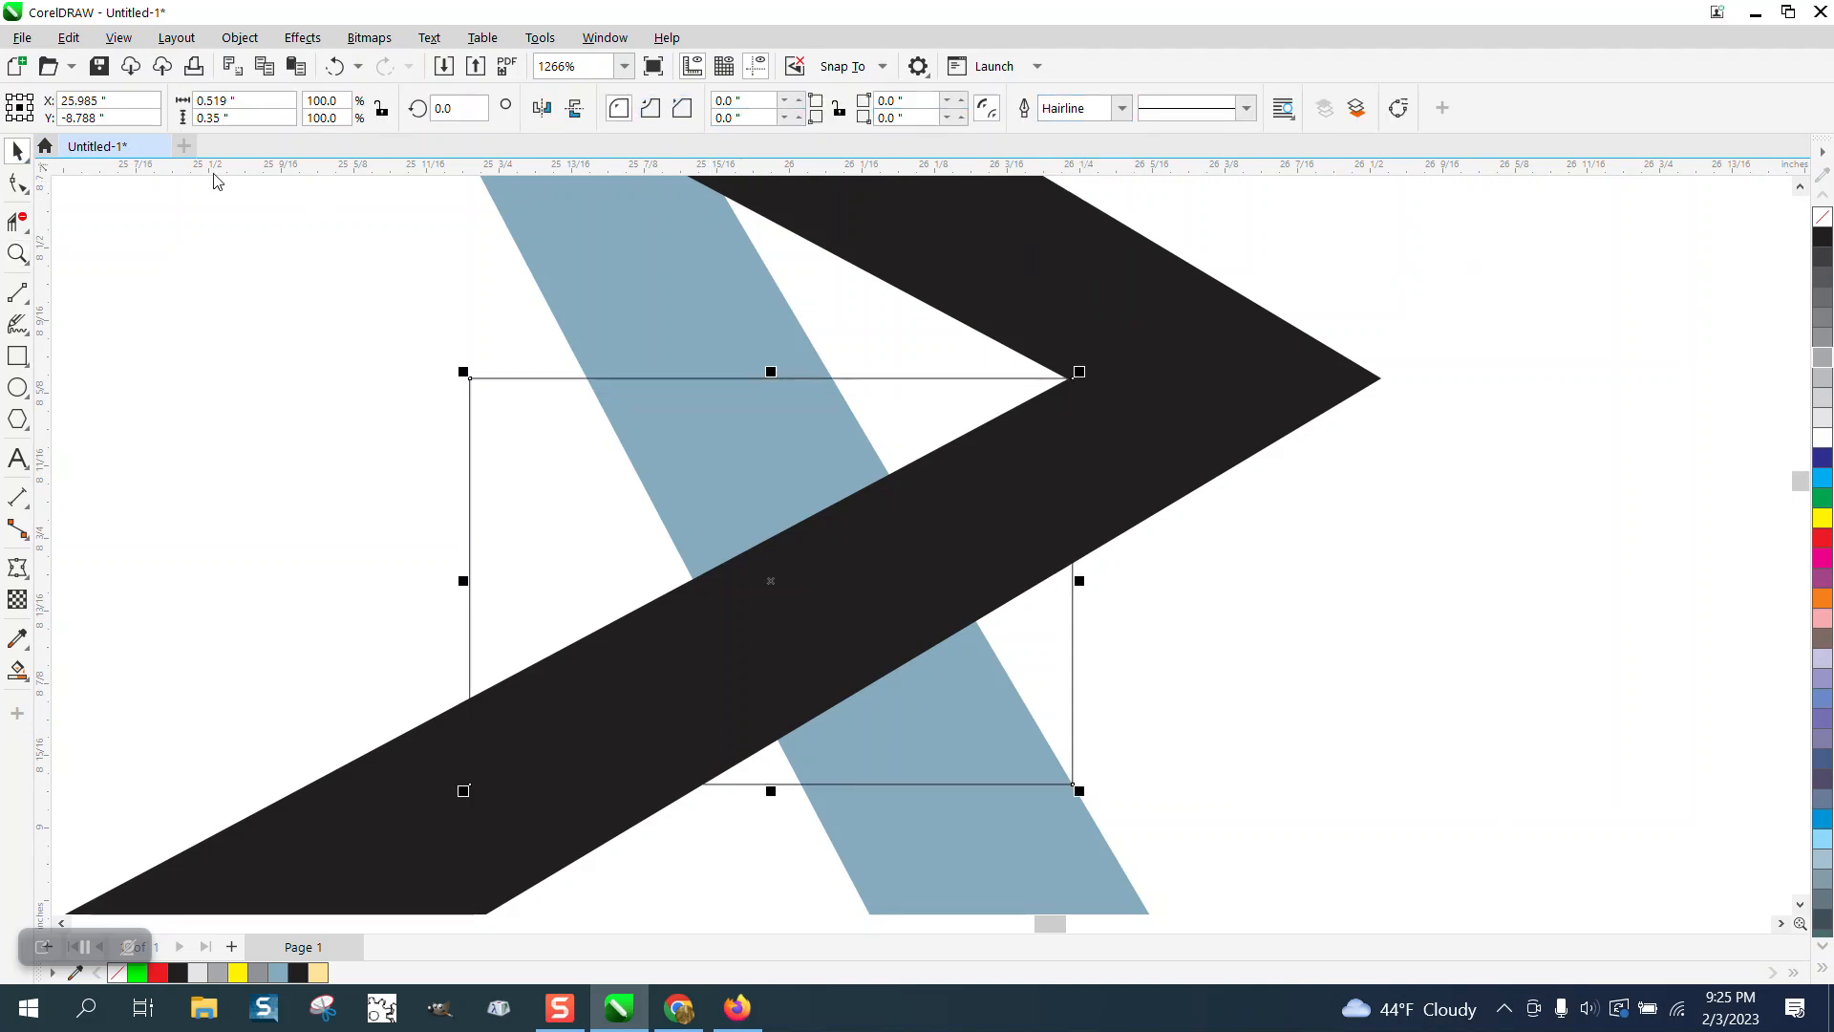
left_click(17, 155)
left_click_drag(1077, 581, 1051, 578)
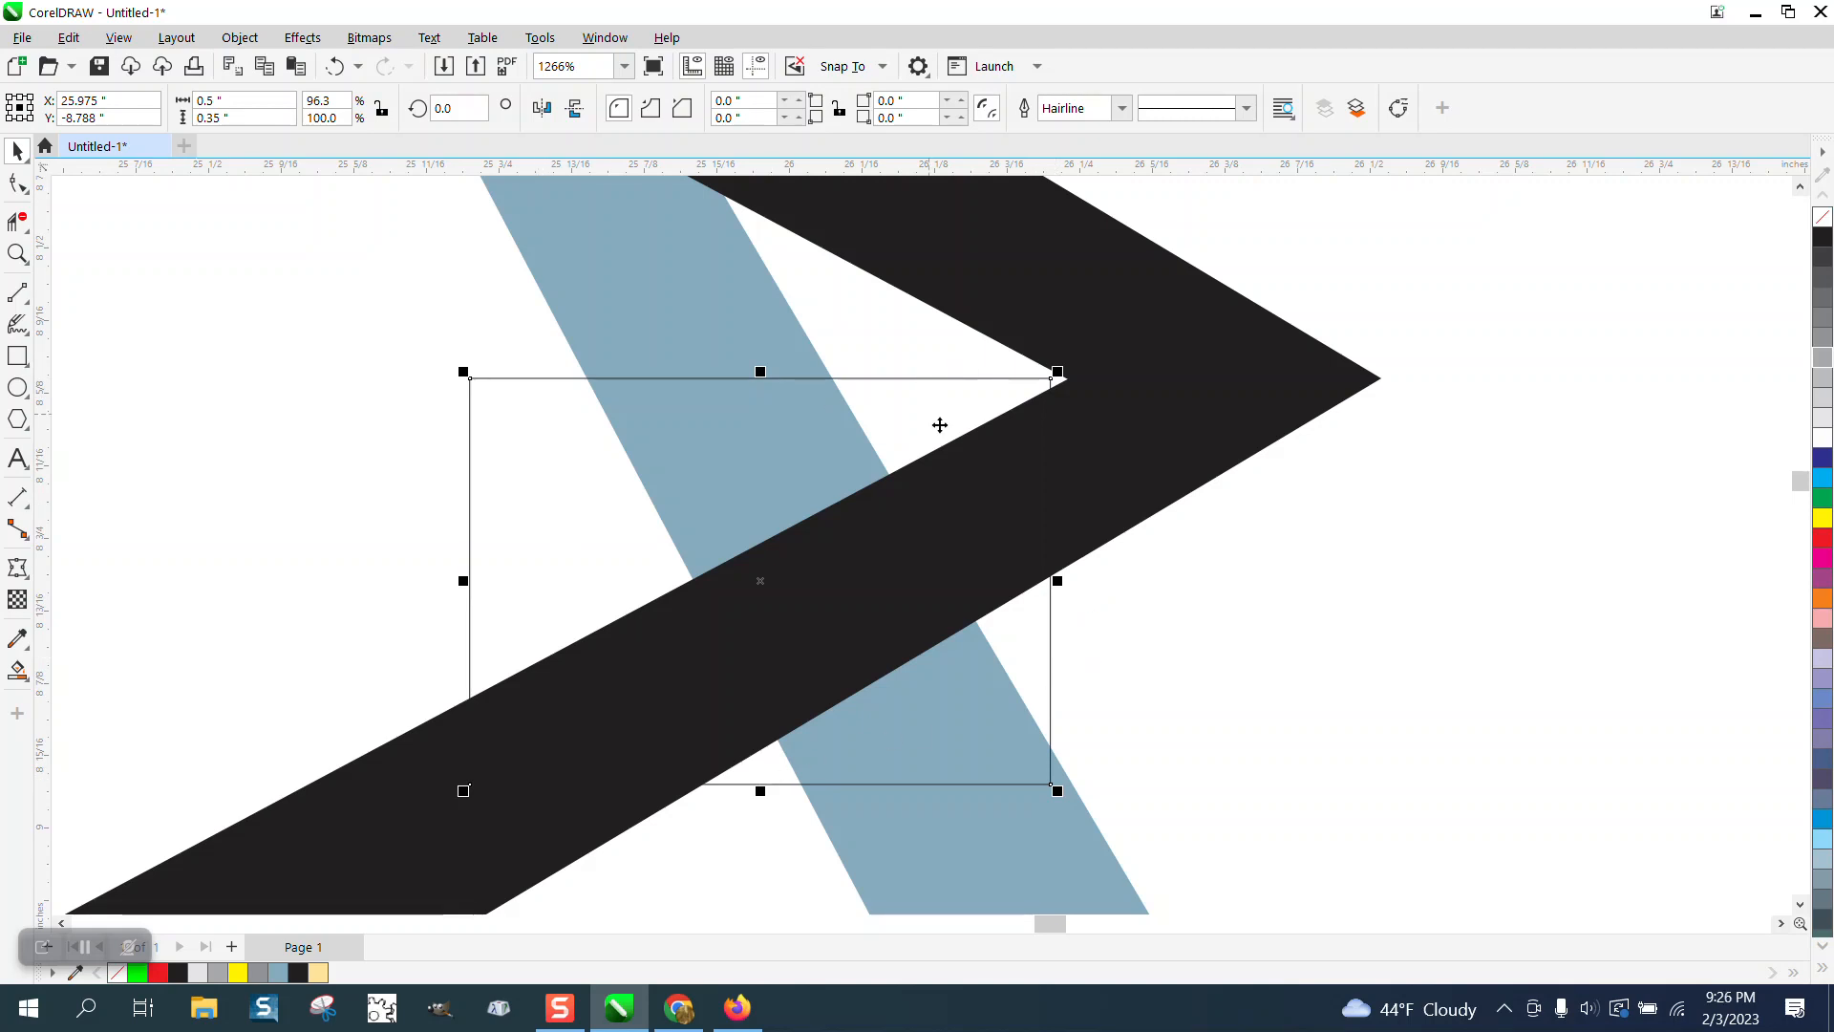
- Intersect the small rectangle with the black V and nudge the resulting piece 6 inches right
scroll(1042, 621, "down", 4)
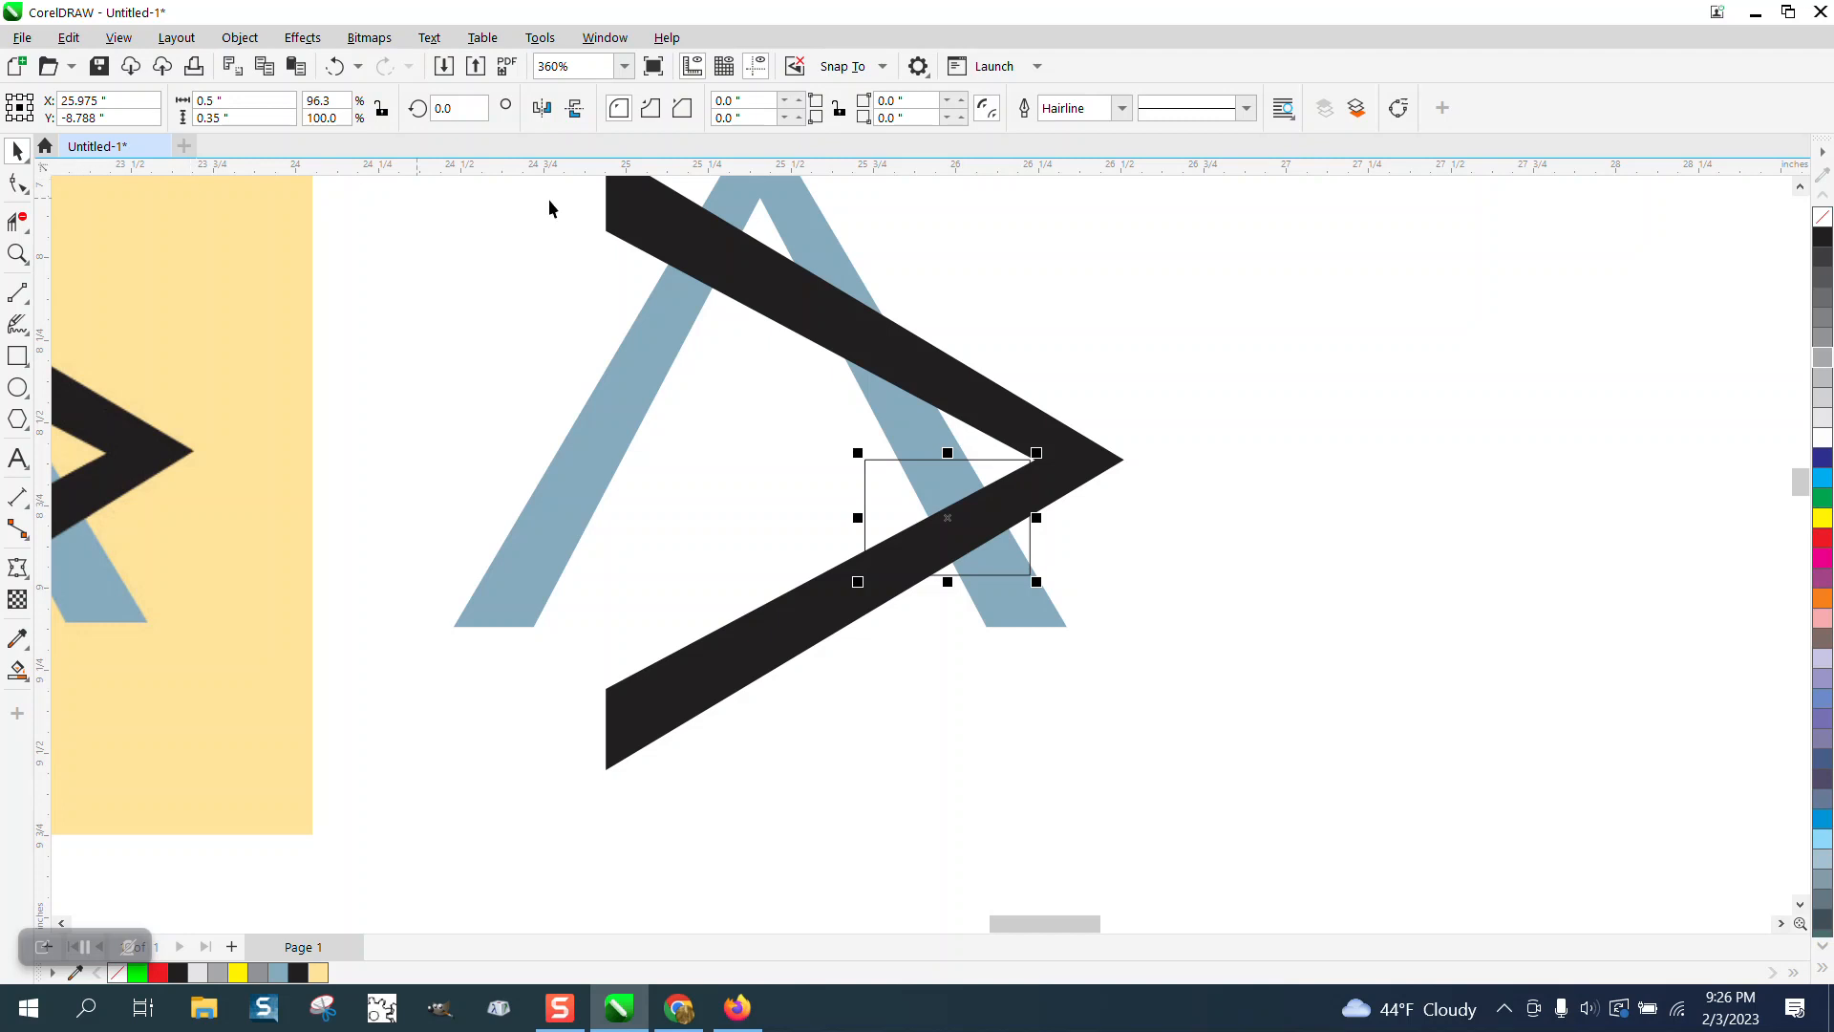
left_click(933, 368)
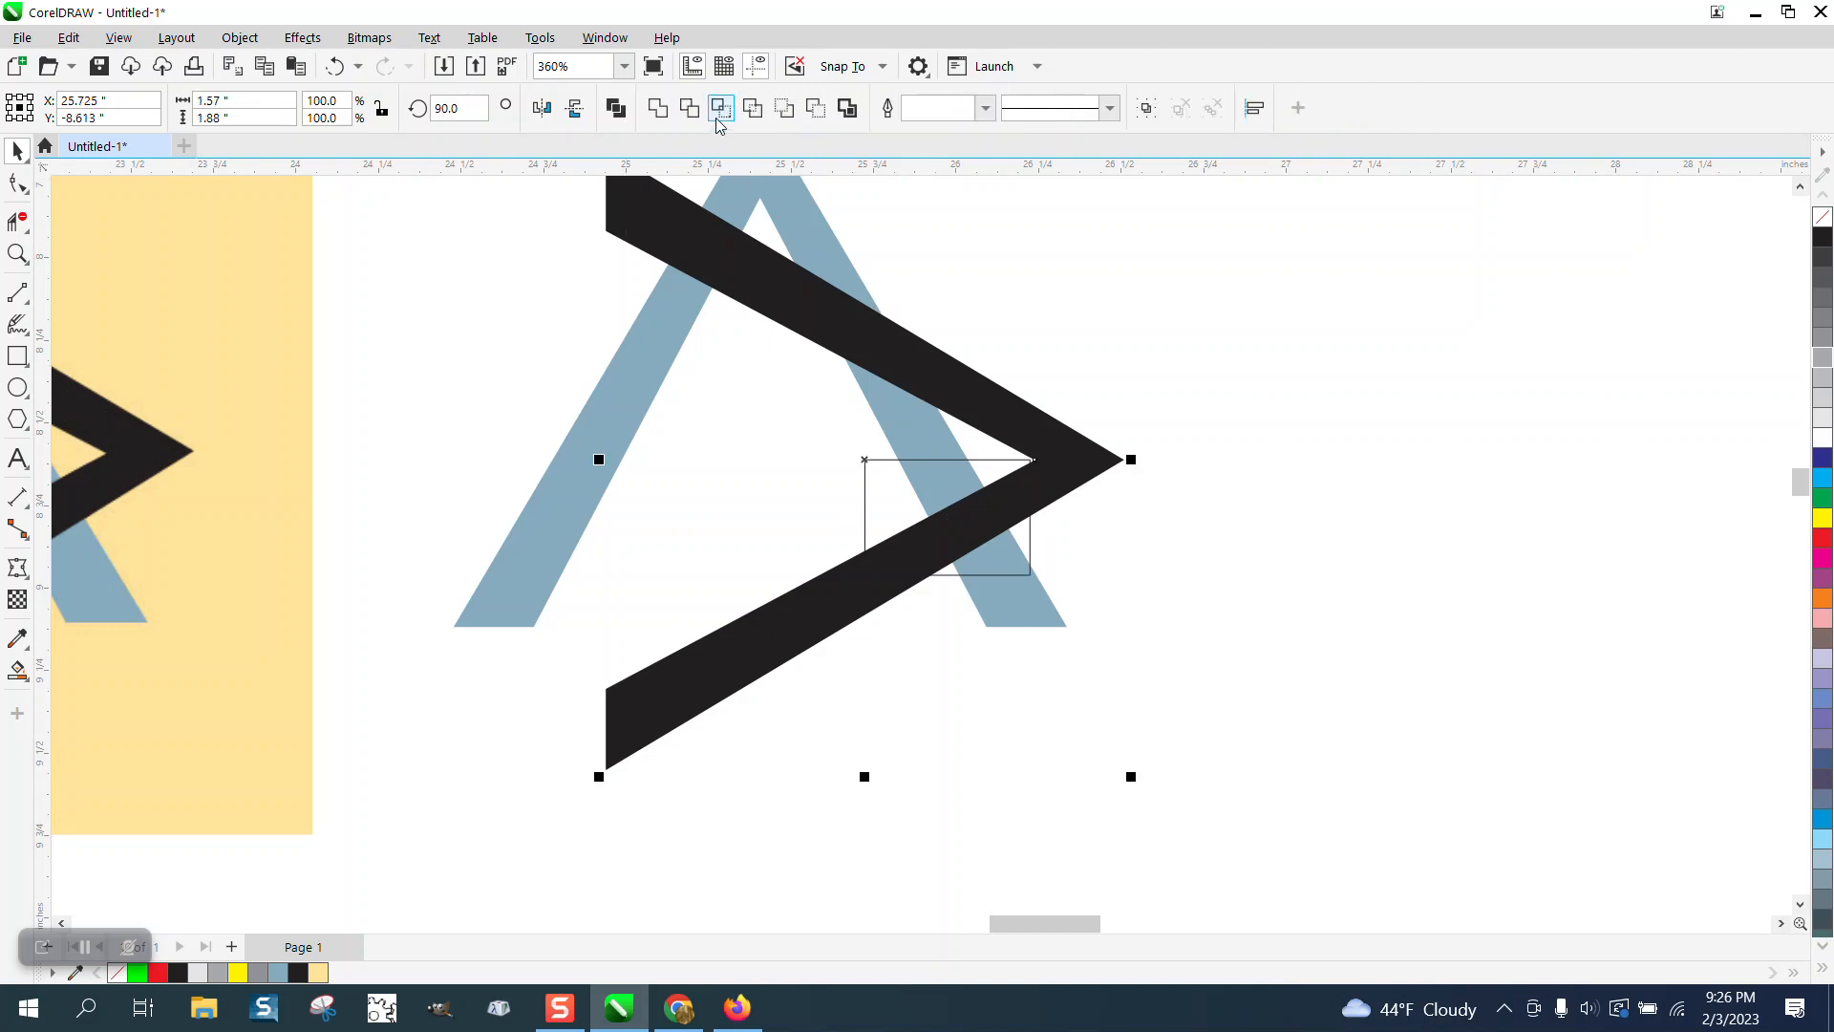
left_click(721, 107)
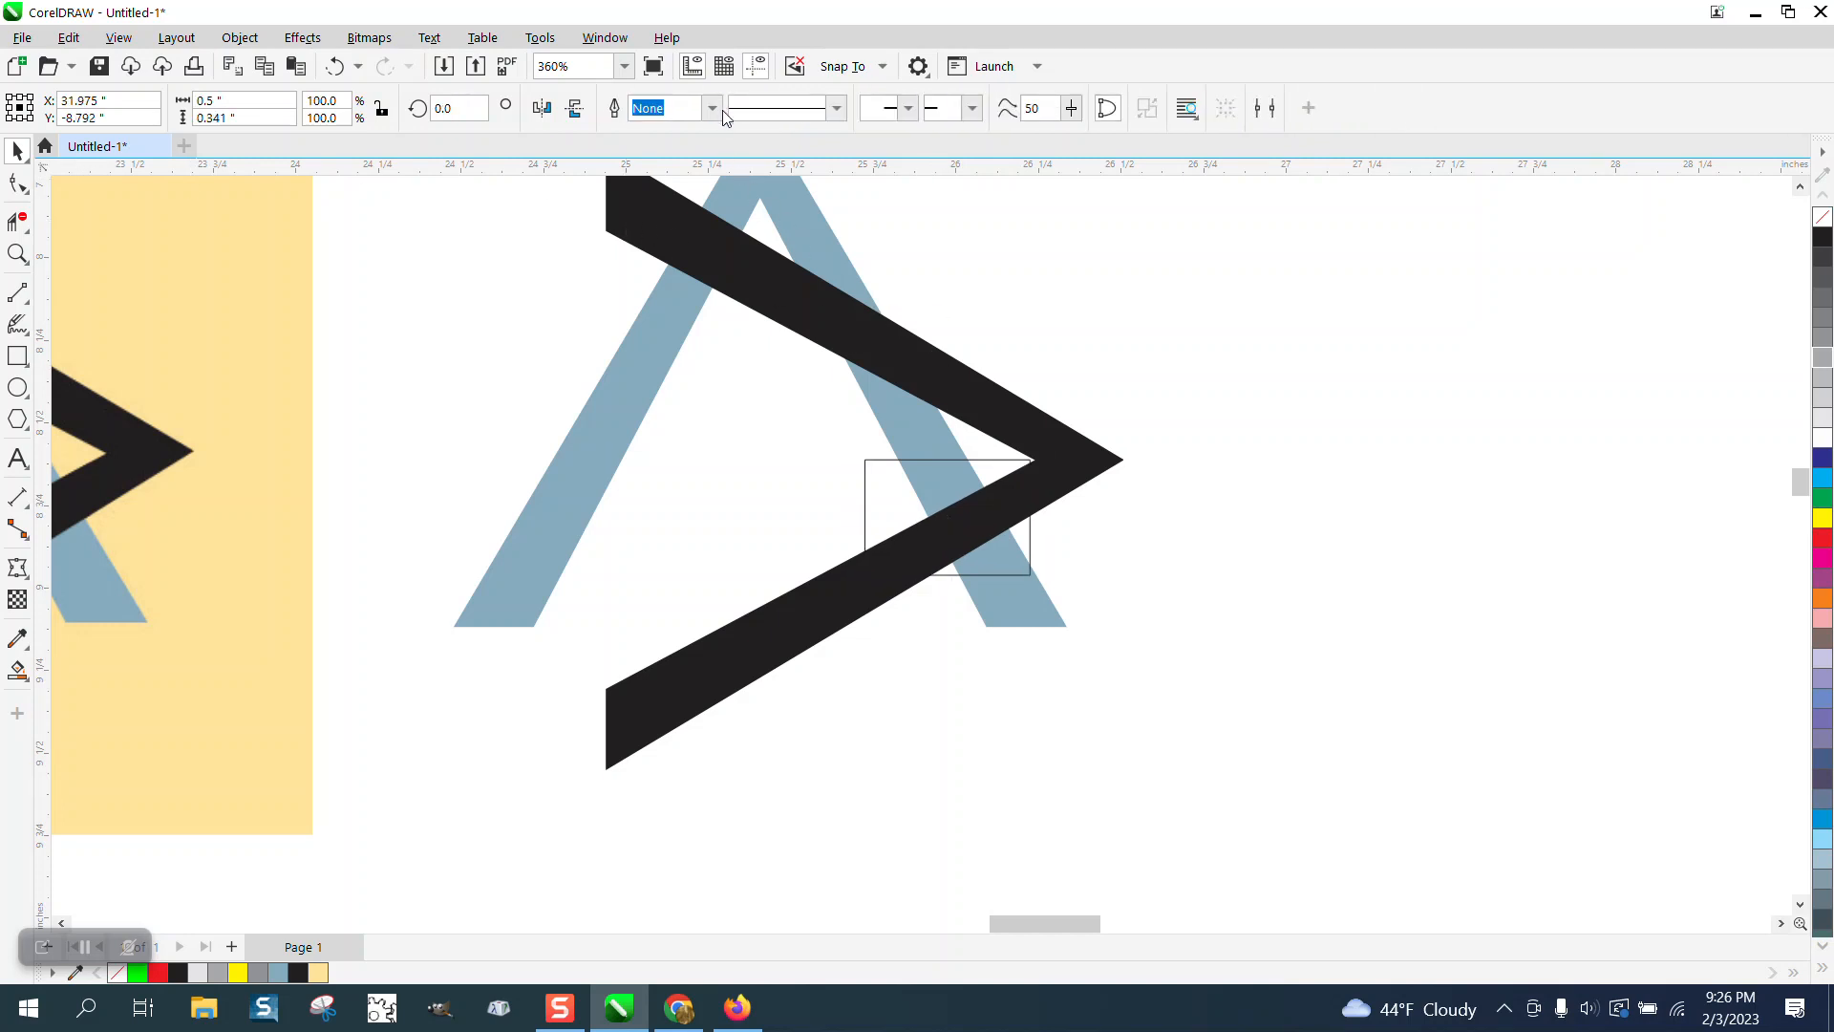
scroll(901, 254, "down", 5)
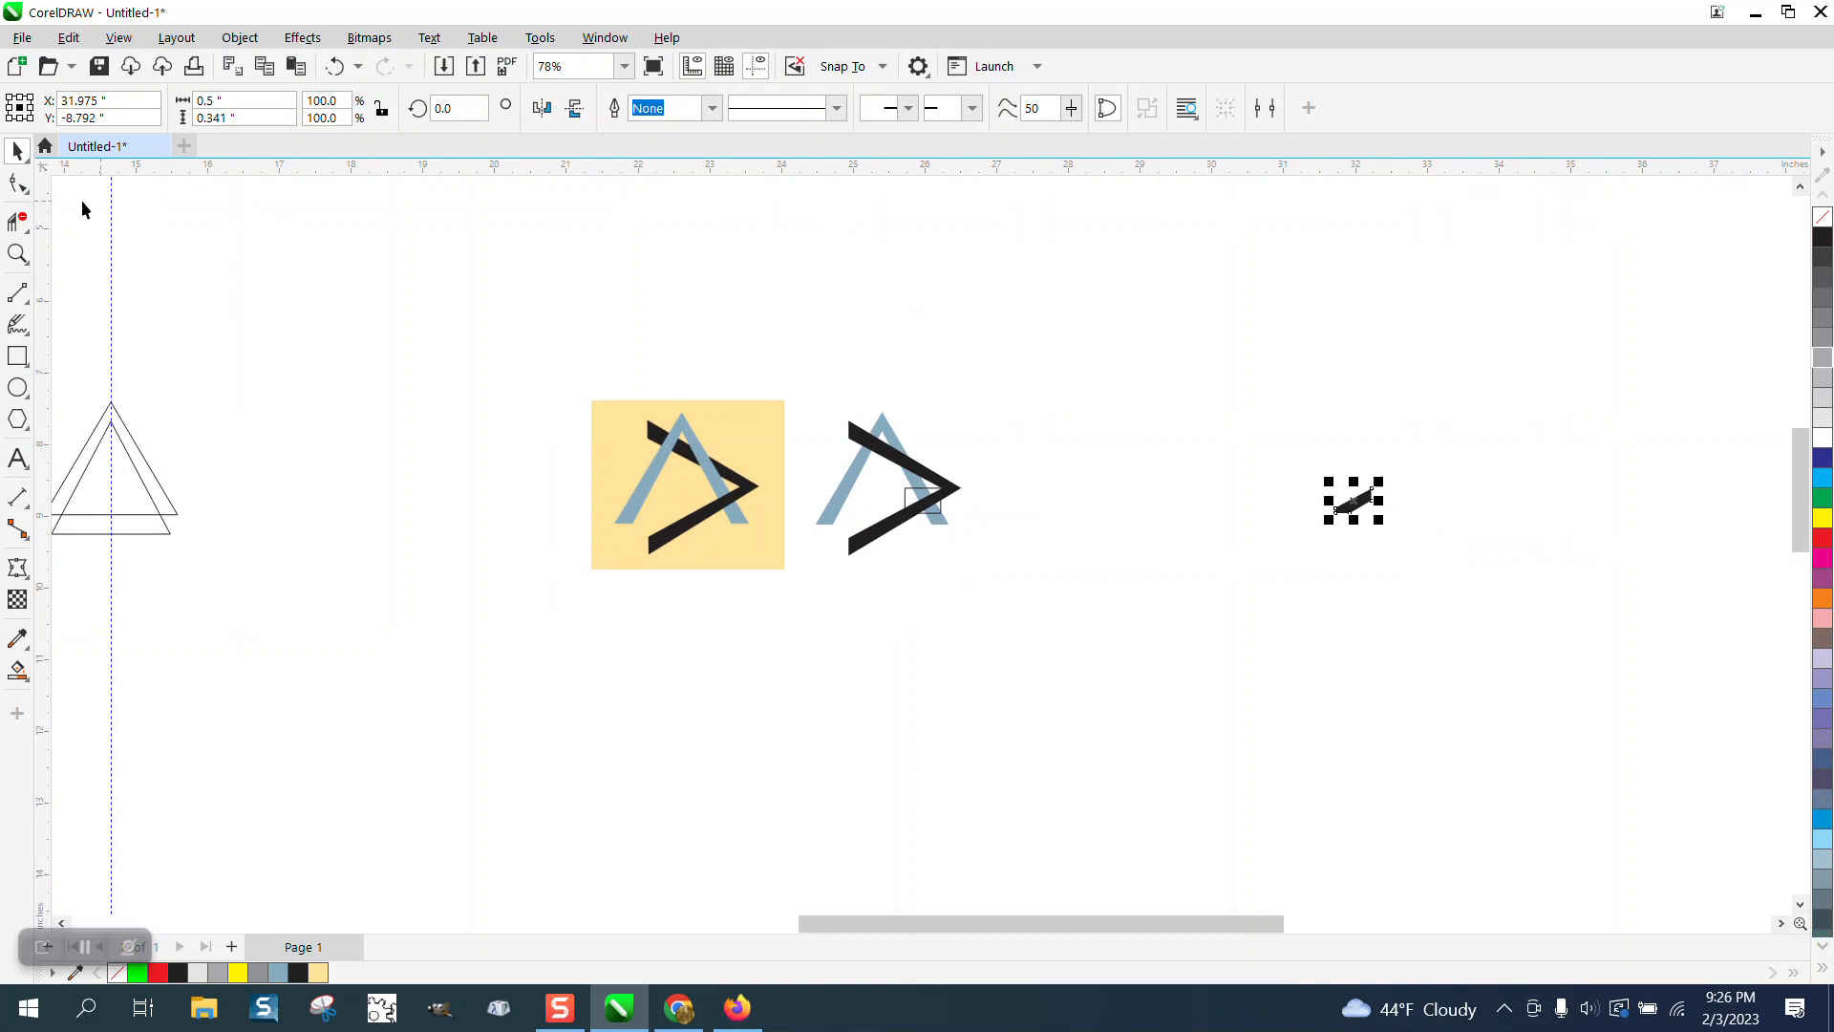
- Delete the small hairline rectangle from the vector logo
left_click(18, 253)
left_click_drag(800, 383, 1420, 695)
left_click(17, 151)
left_click(690, 365)
left_click(478, 429)
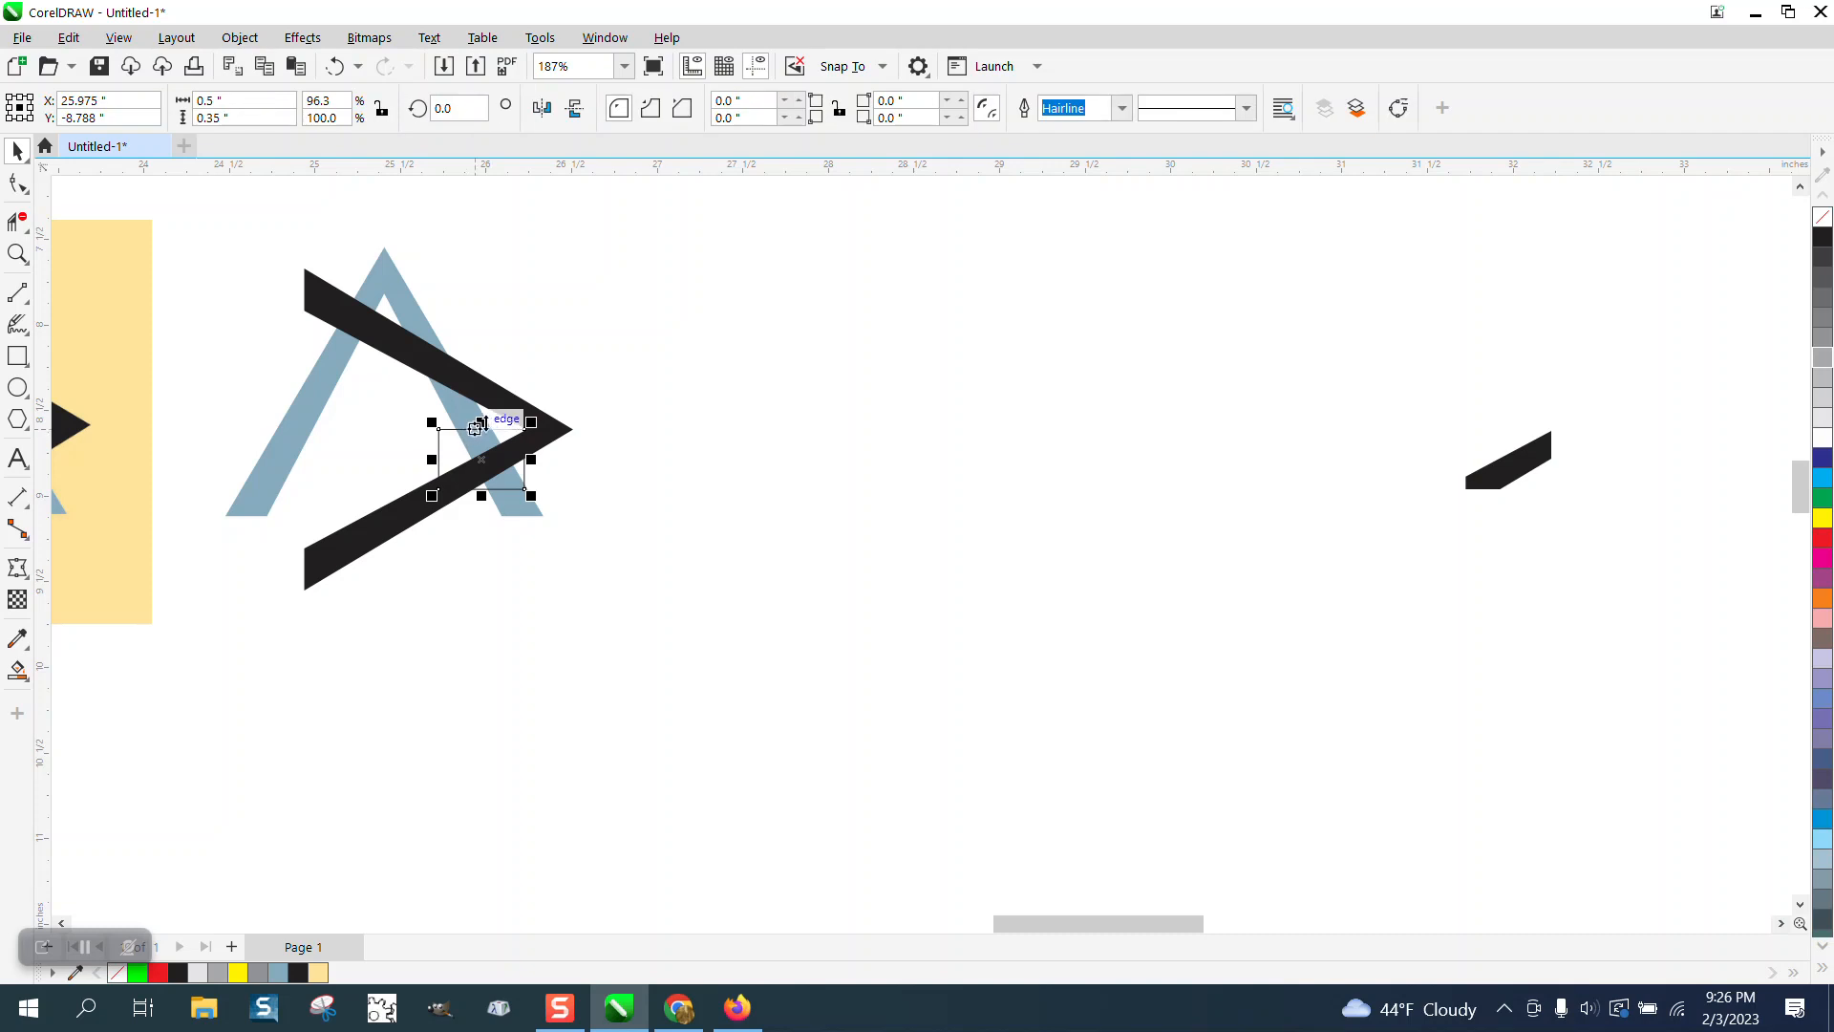
key("Delete")
- Send the black V to the back of the page, behind the blue A
left_click(481, 382)
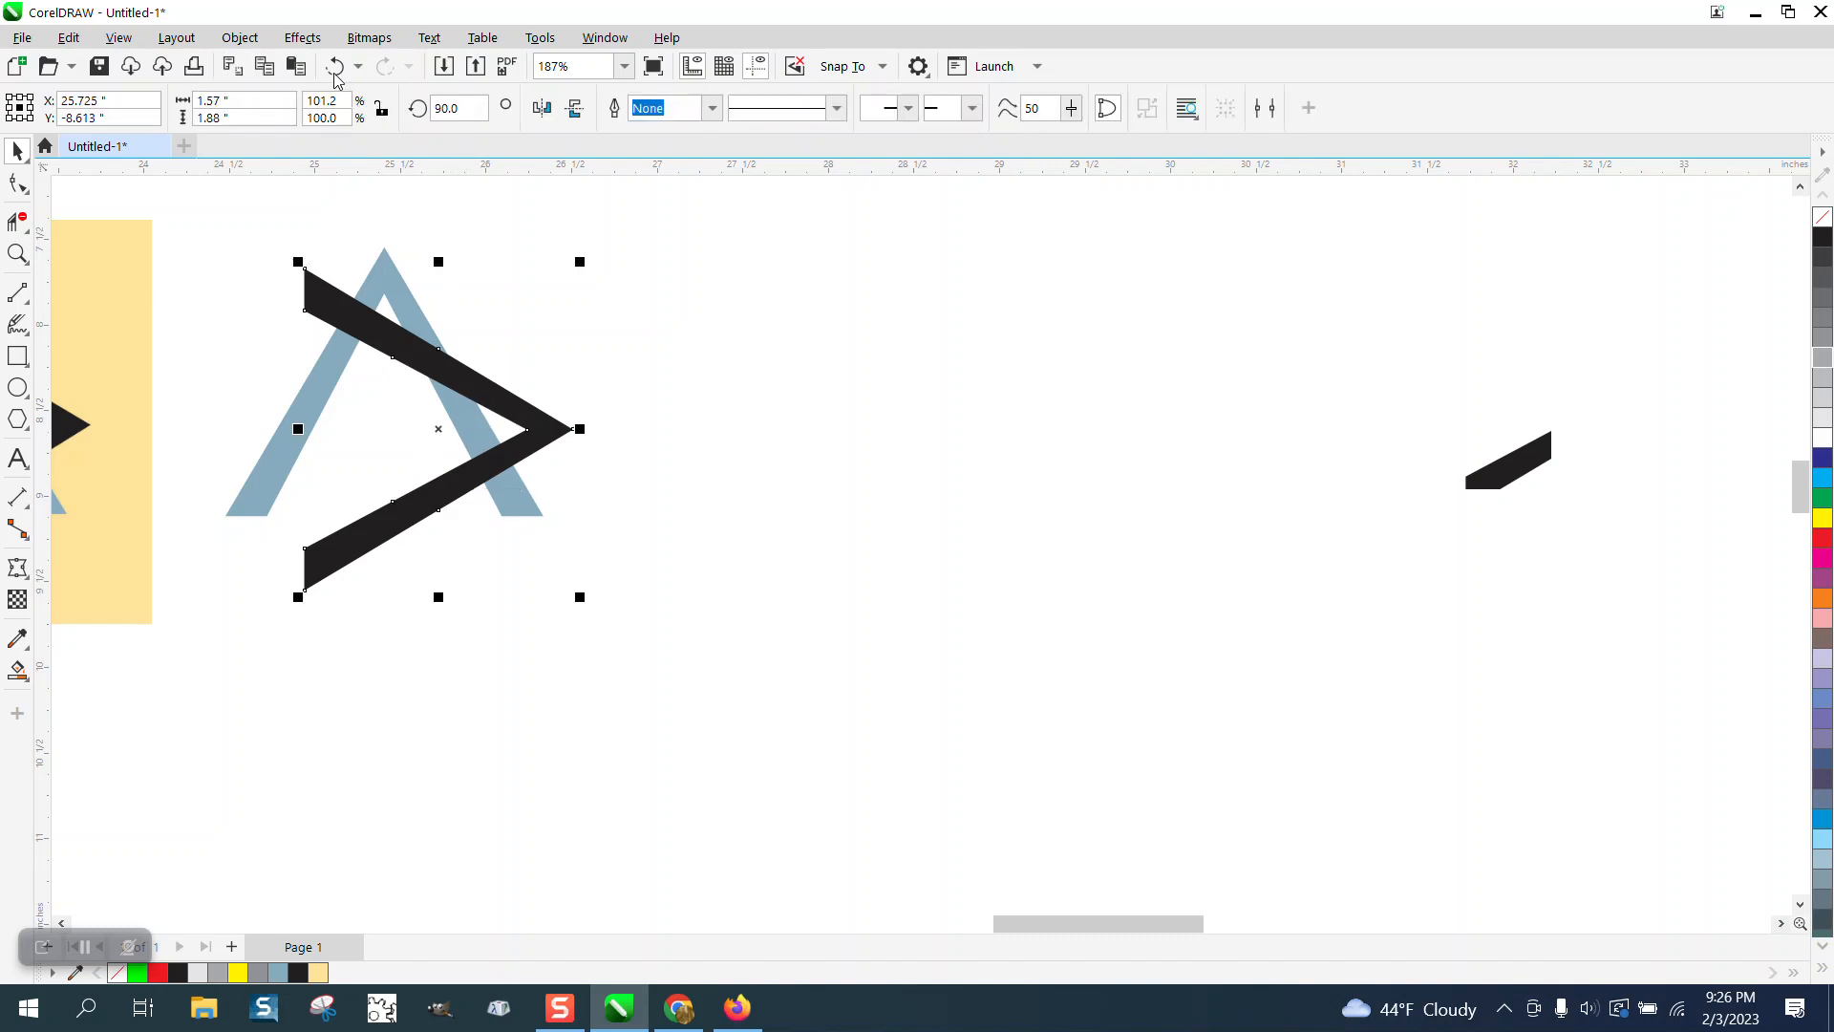
left_click(240, 38)
mouse_move(284, 396)
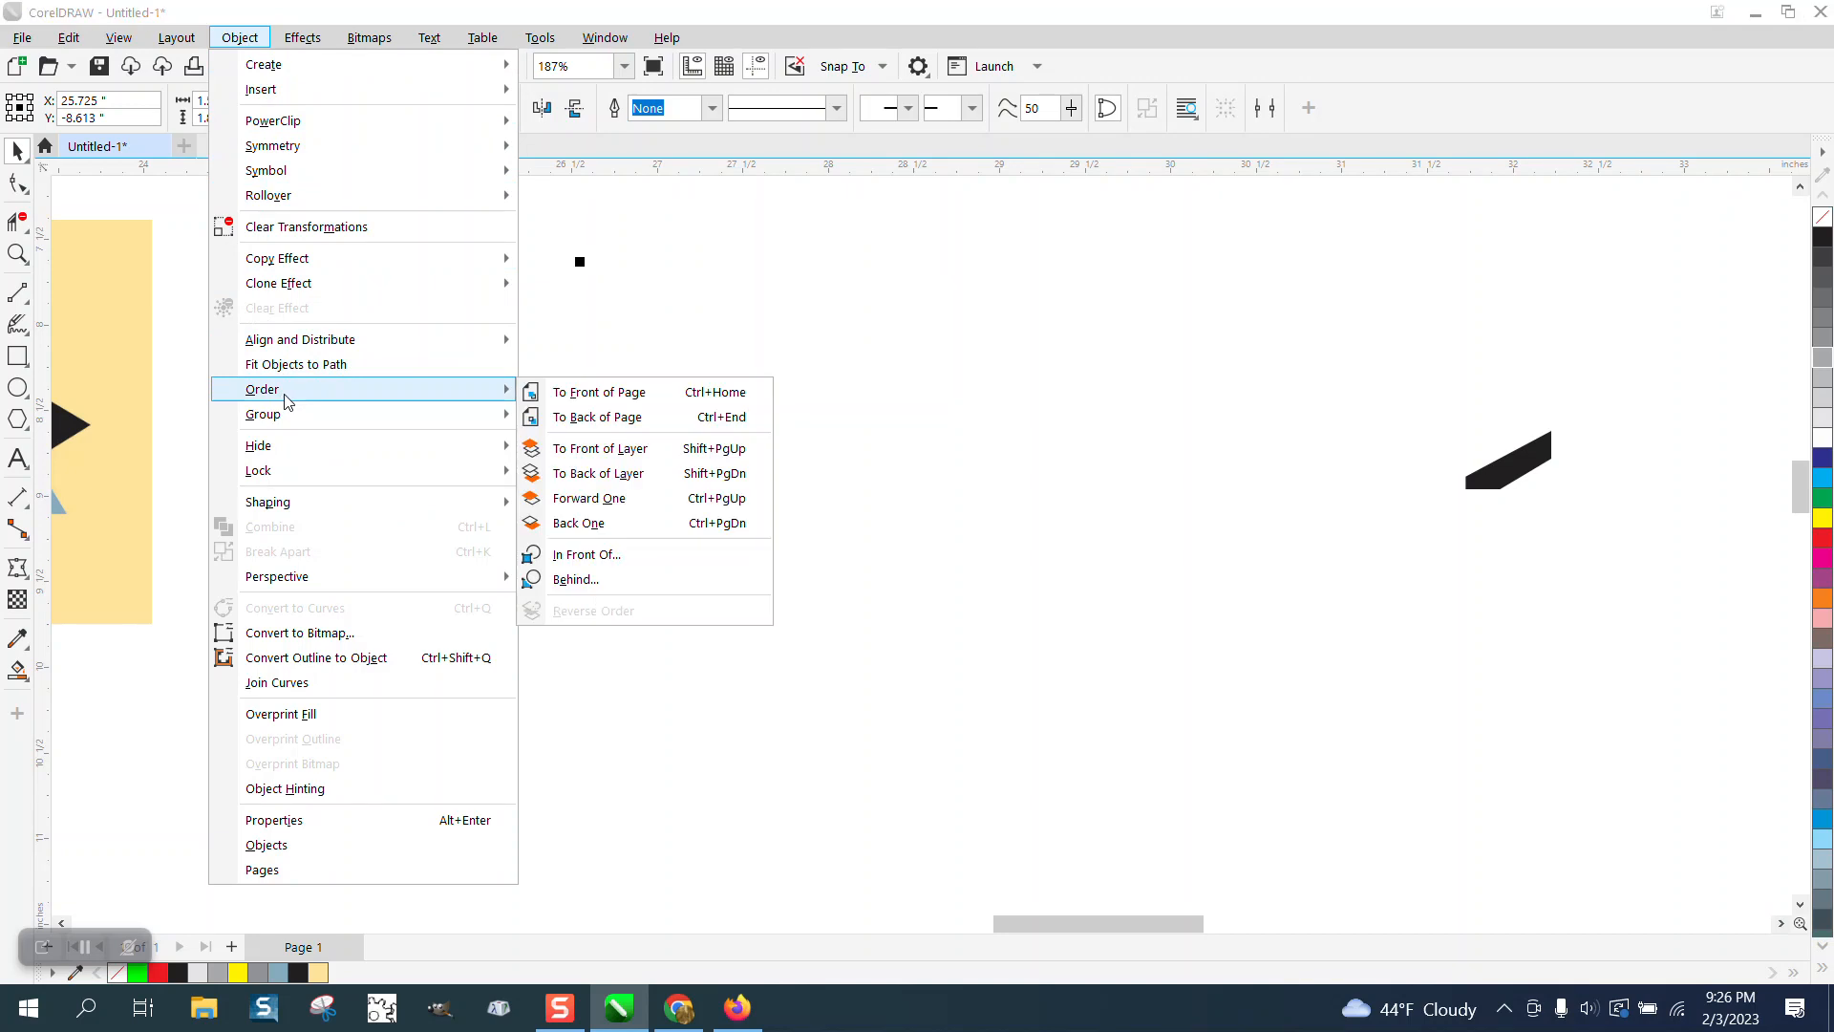
left_click(593, 426)
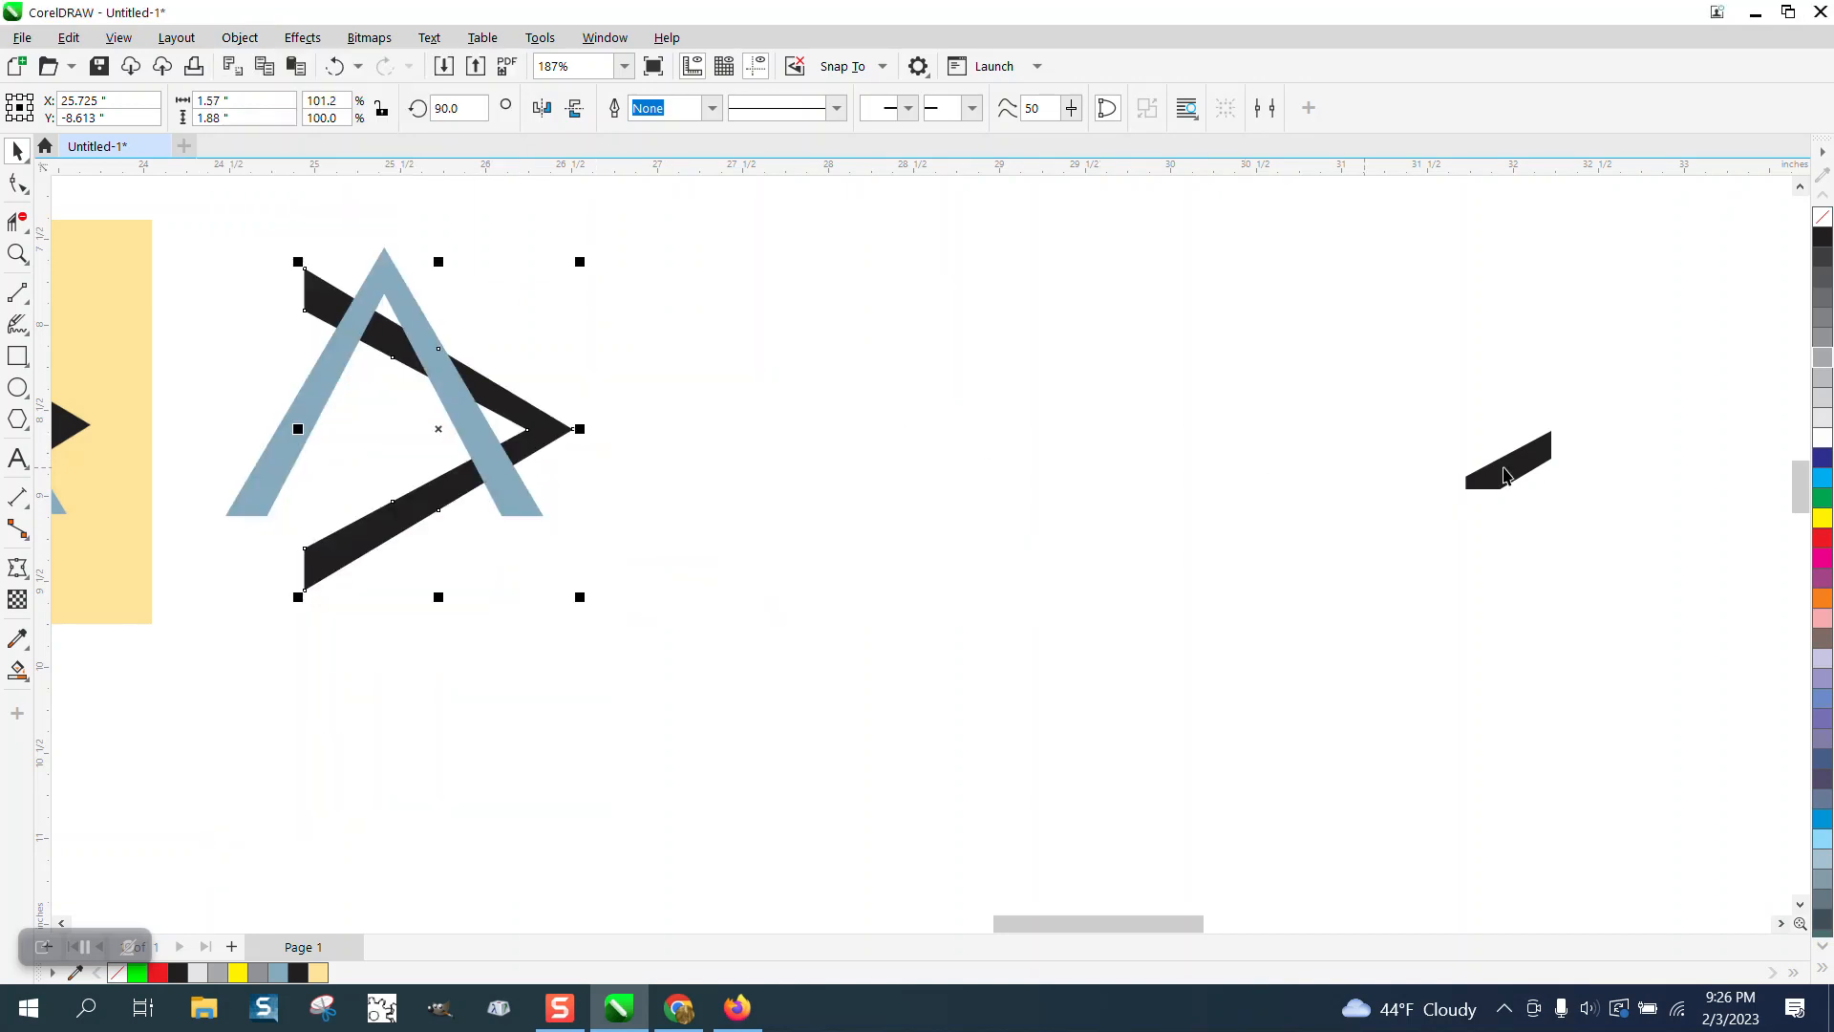
- Nudge the cut-out black piece one 6-inch step left so it covers the A's right leg at the lower crossing
left_click(1531, 466)
key("Left")
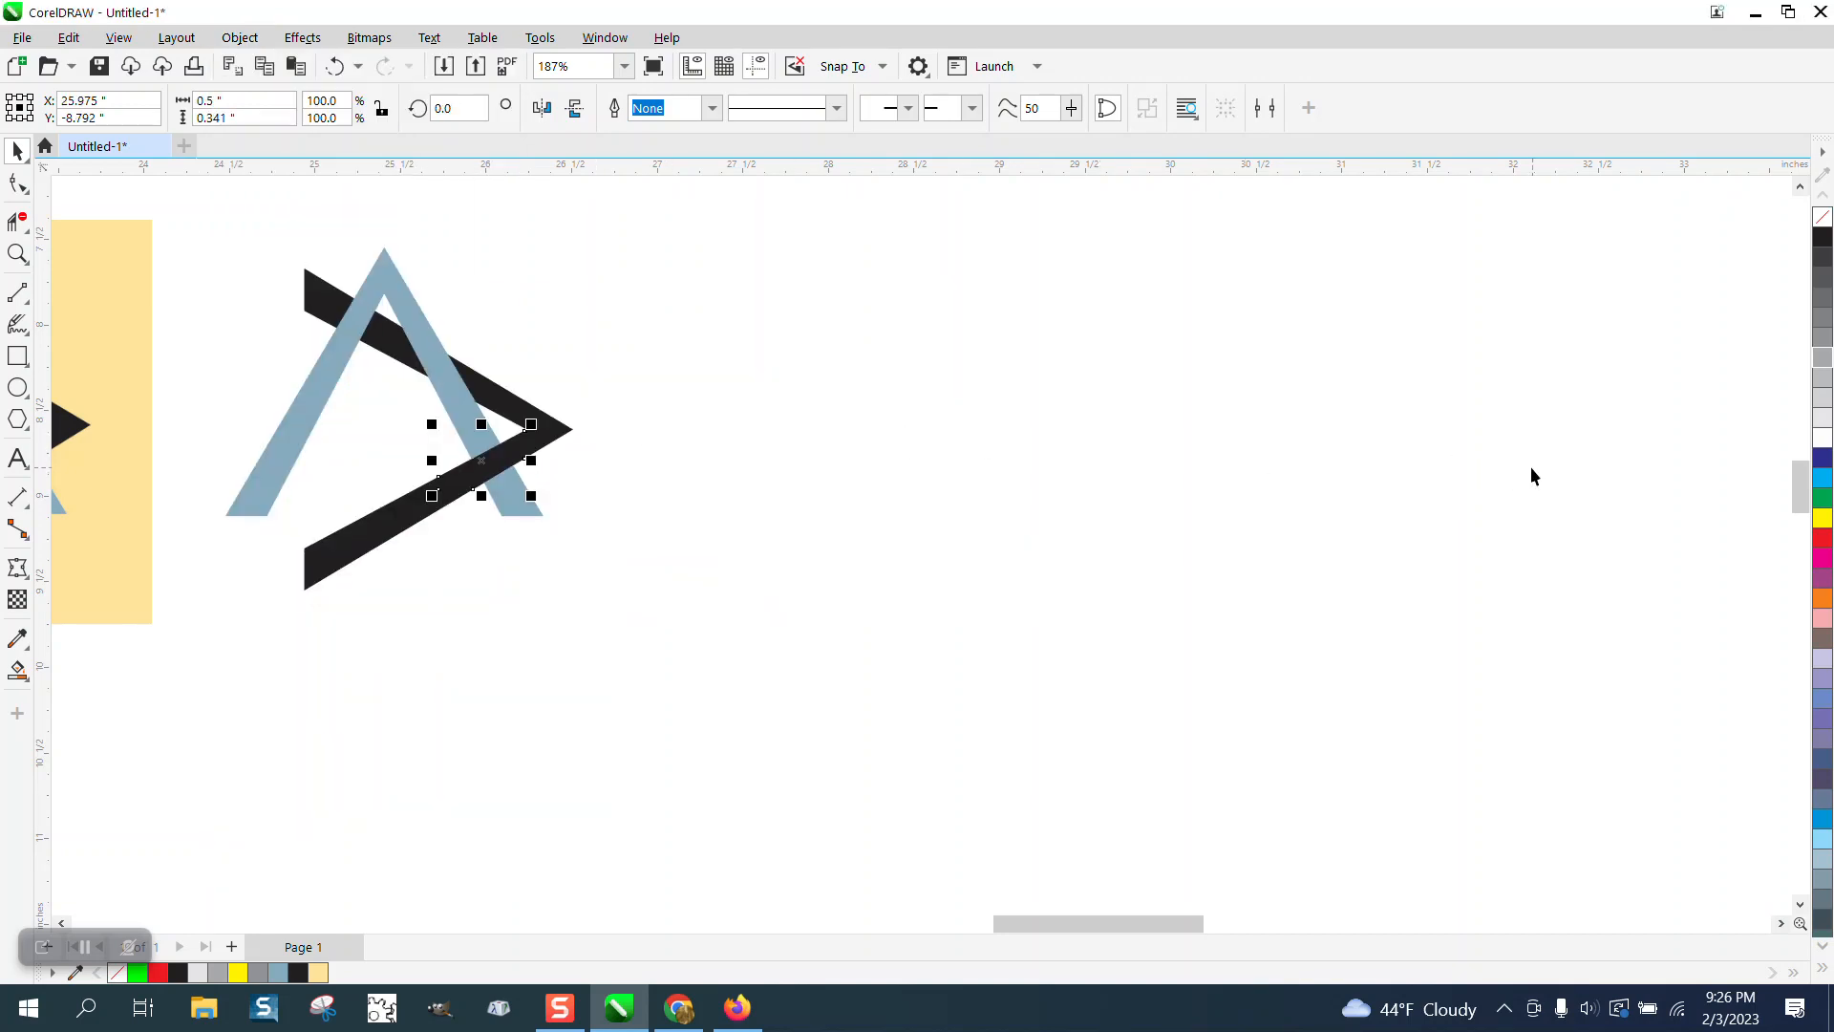
left_click(995, 399)
left_click(23, 255)
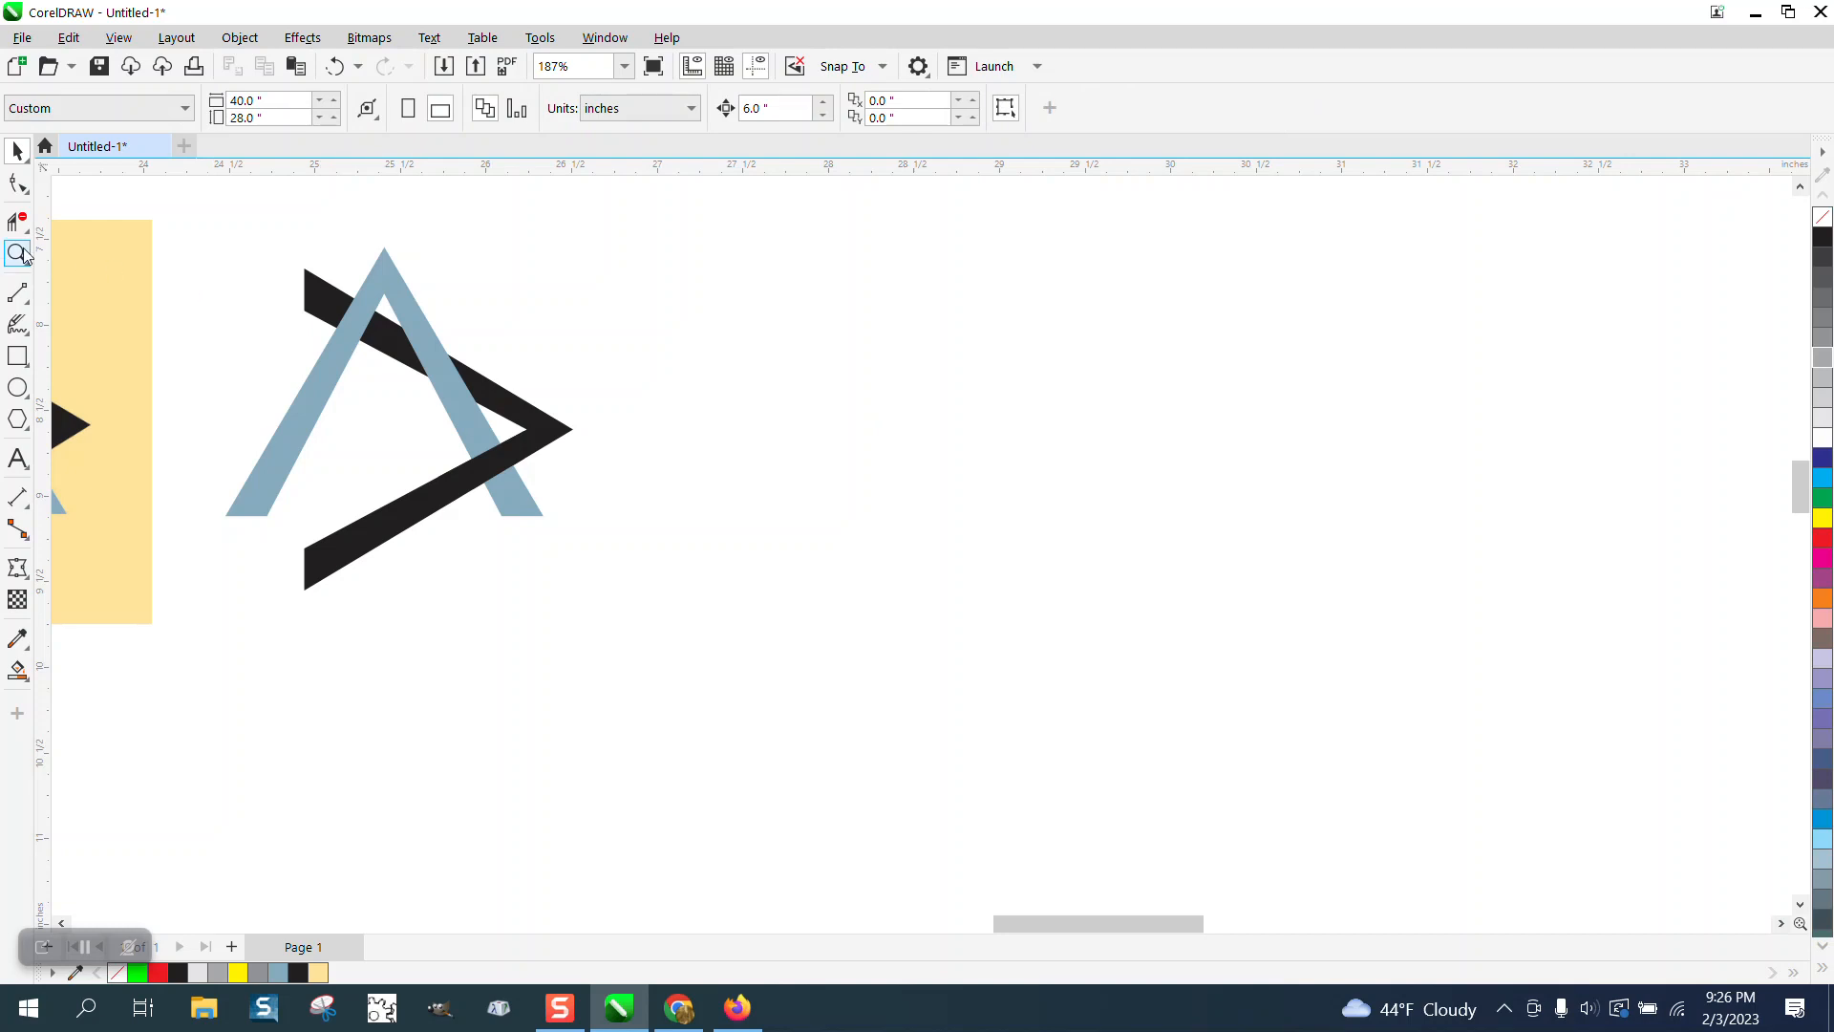
left_click_drag(212, 237, 724, 628)
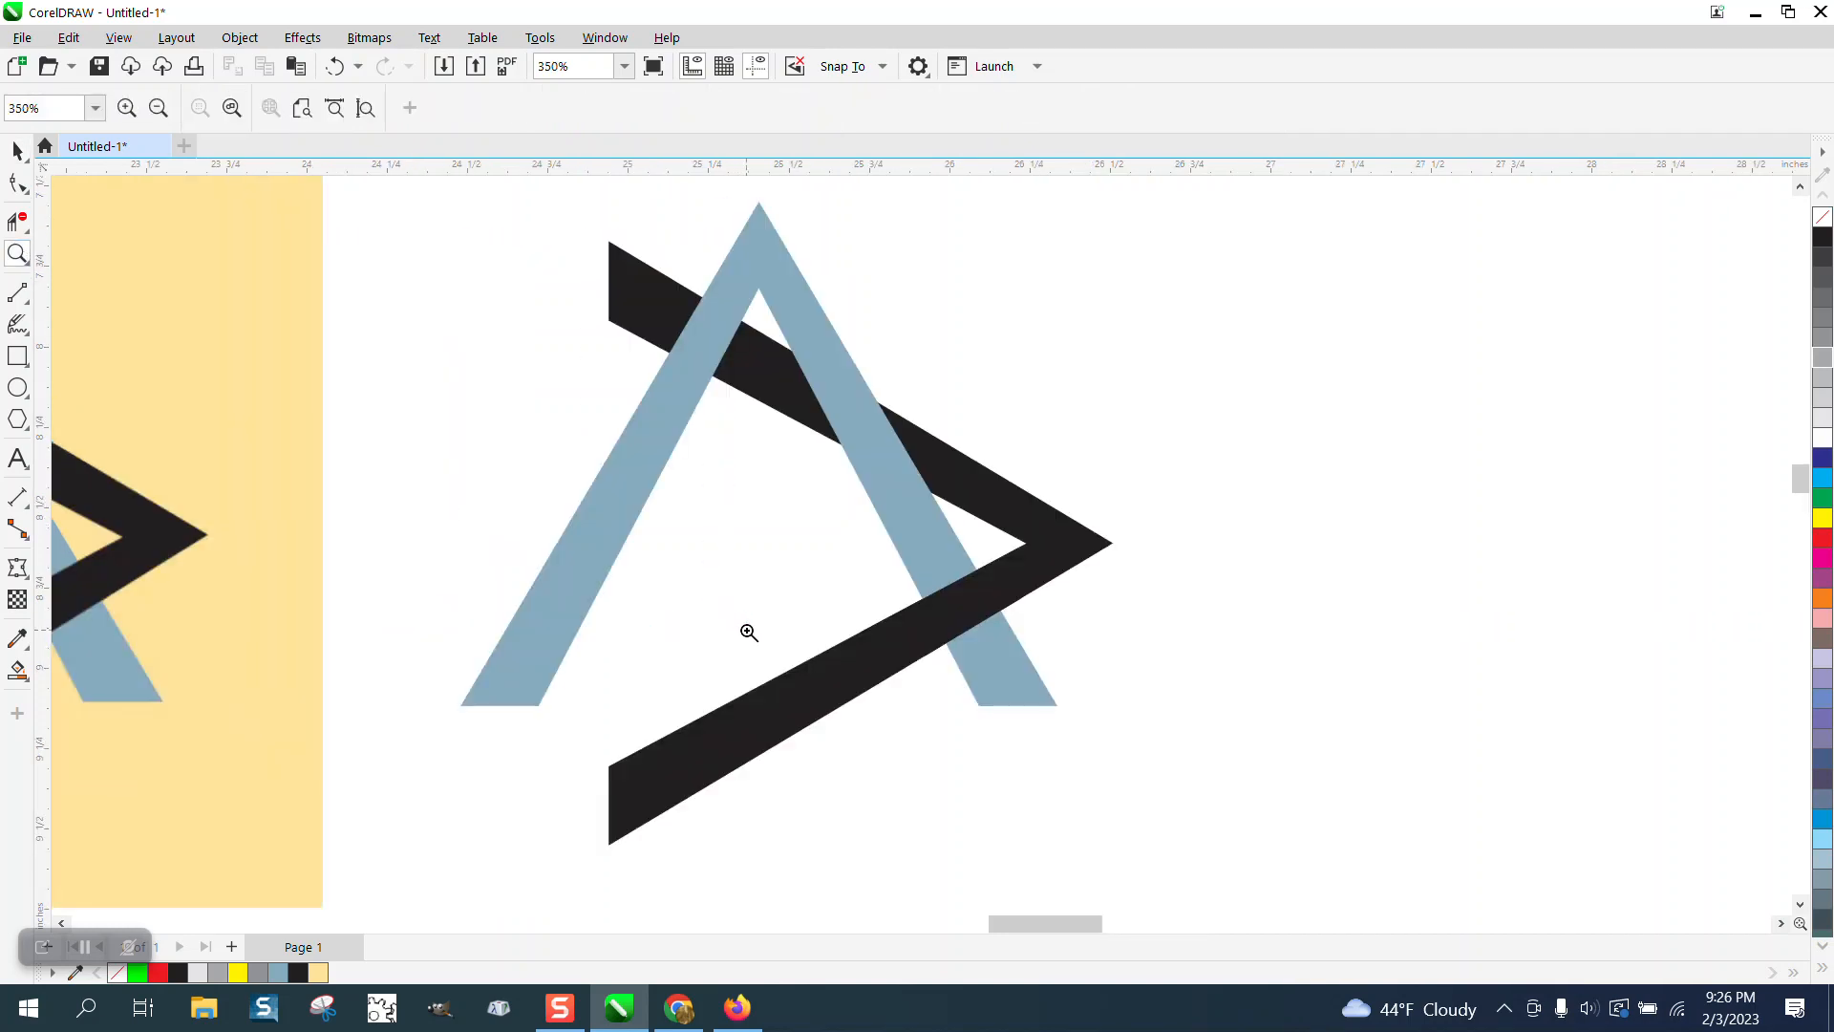
scroll(984, 480, "down", 2)
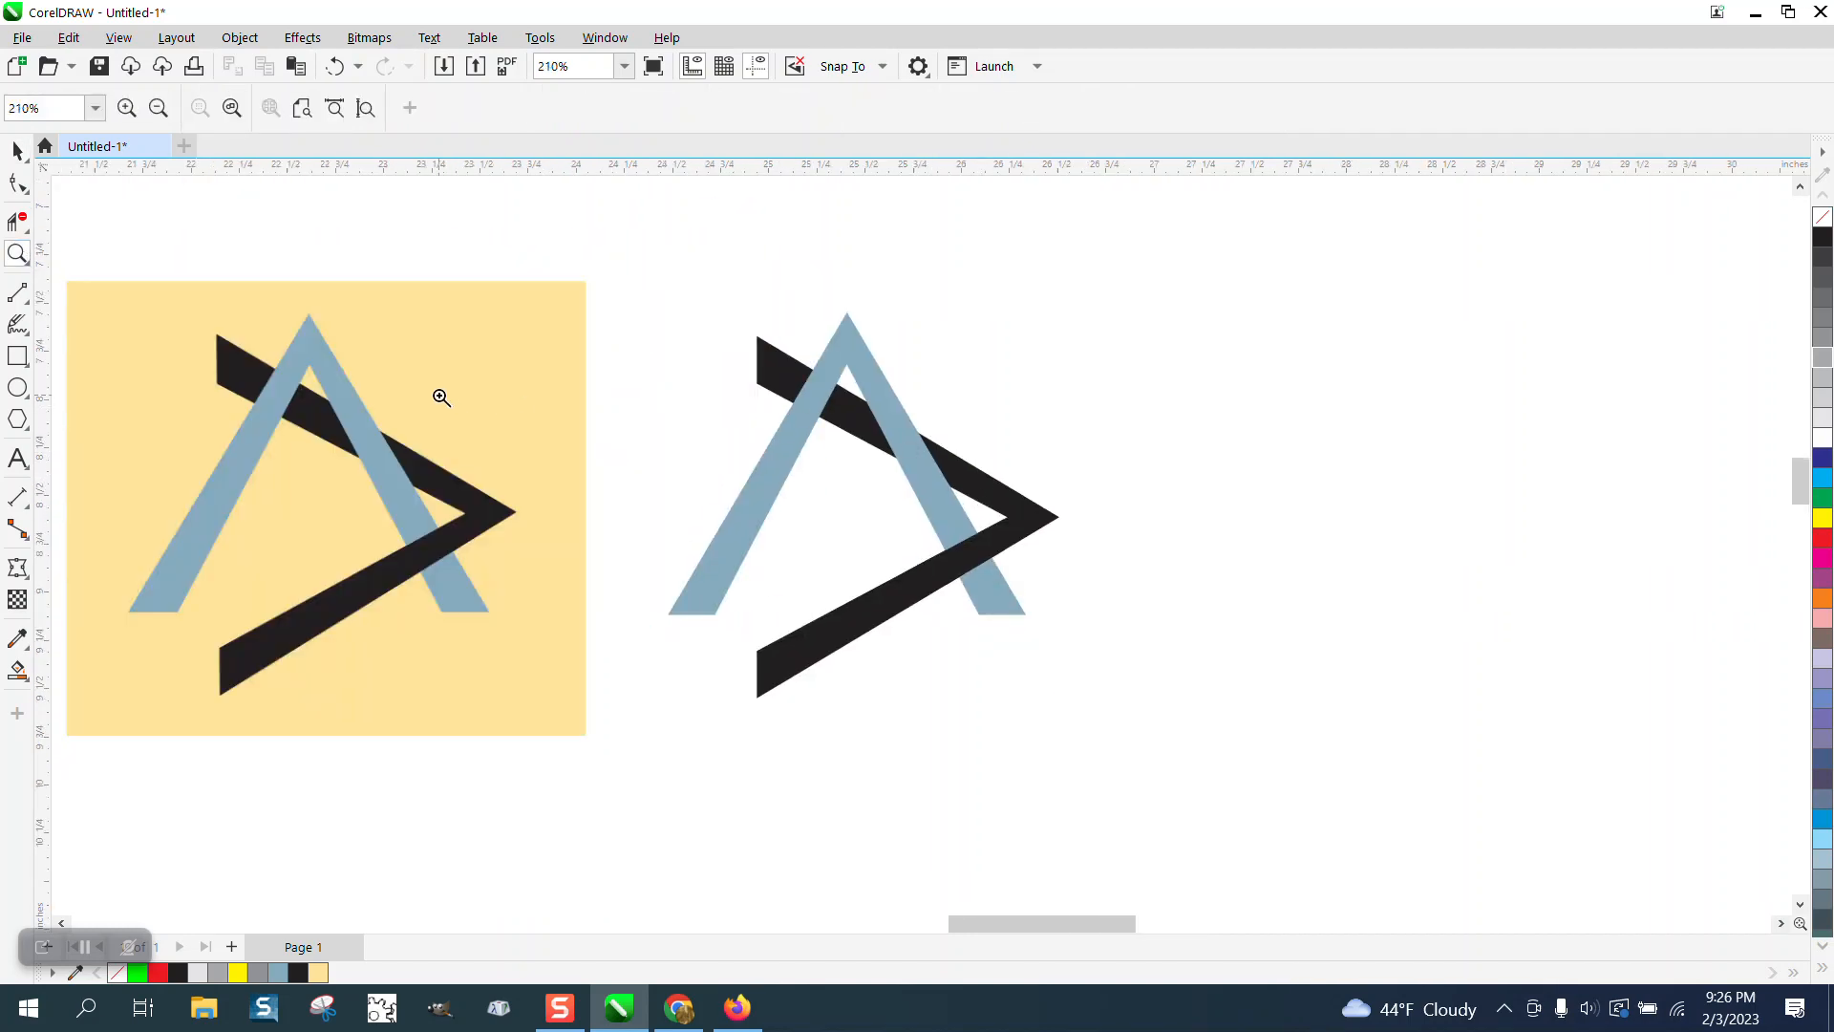
- Shift the bitmap left away from the vector logo and draw a yellow-filled rectangle about 3.09 by 2.26 inches around the logo
left_click(17, 150)
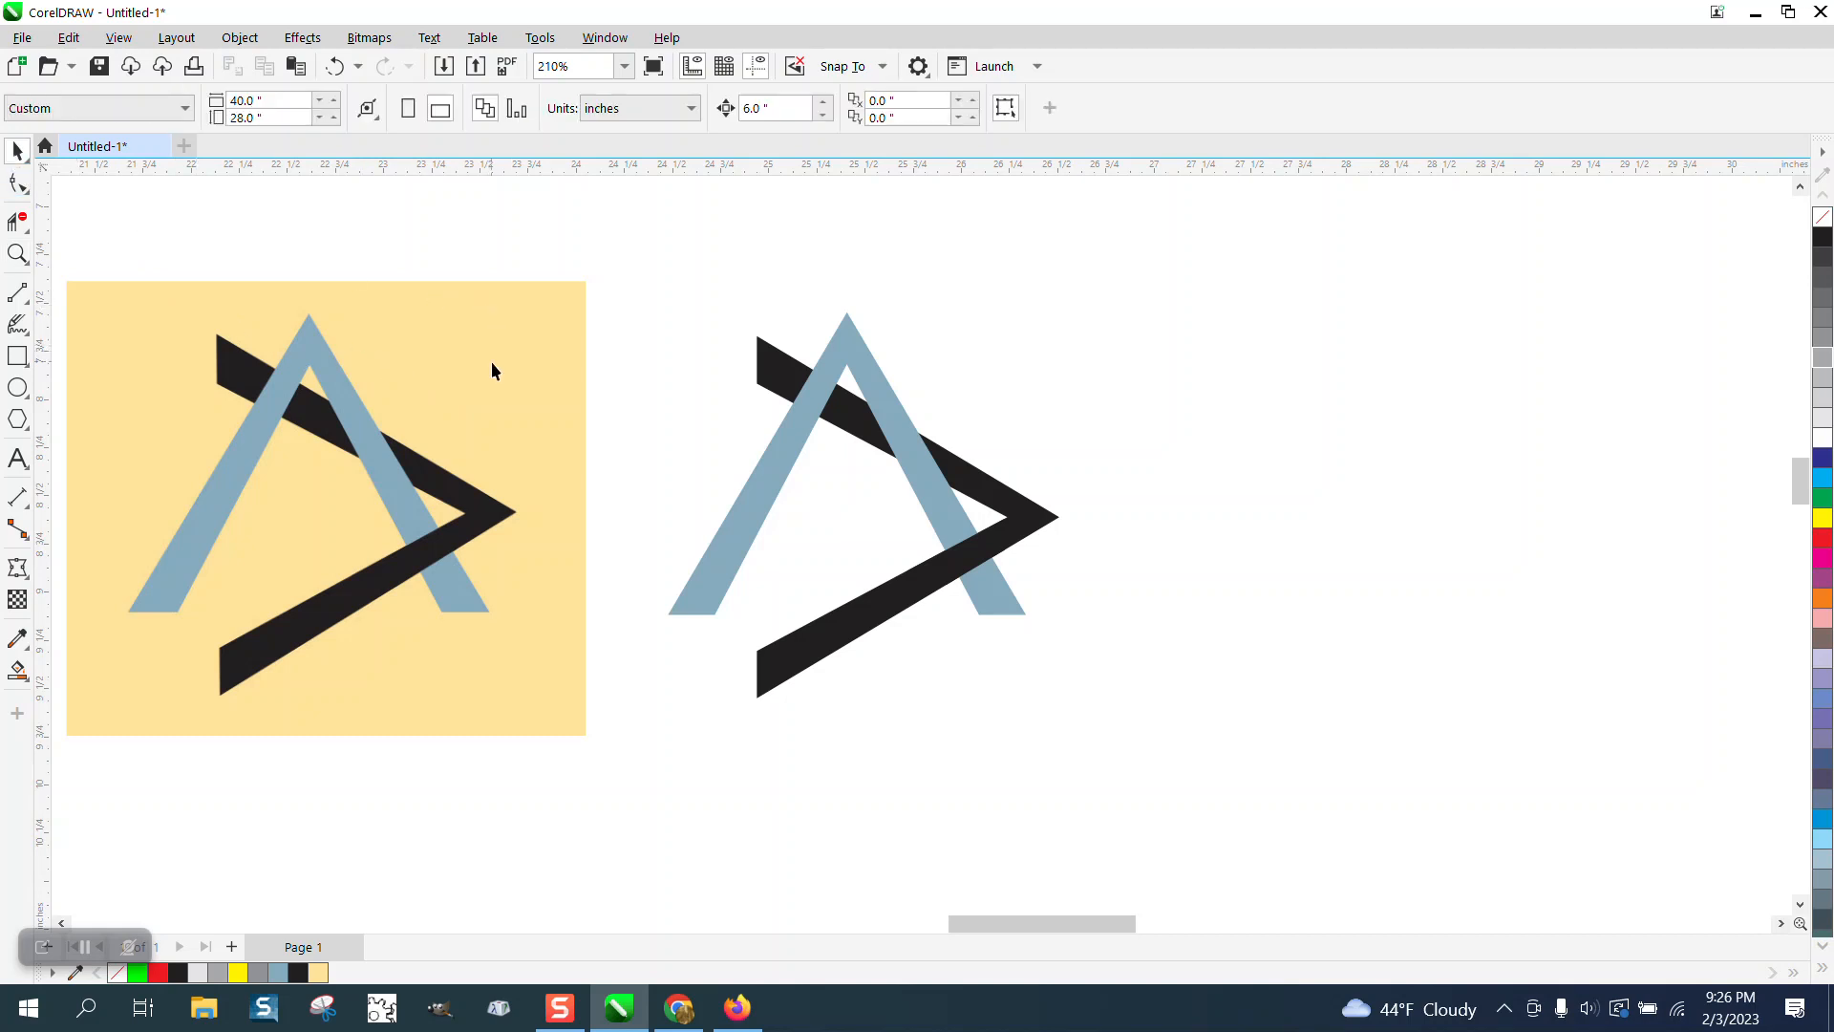
left_click_drag(491, 371, 402, 361)
left_click(18, 355)
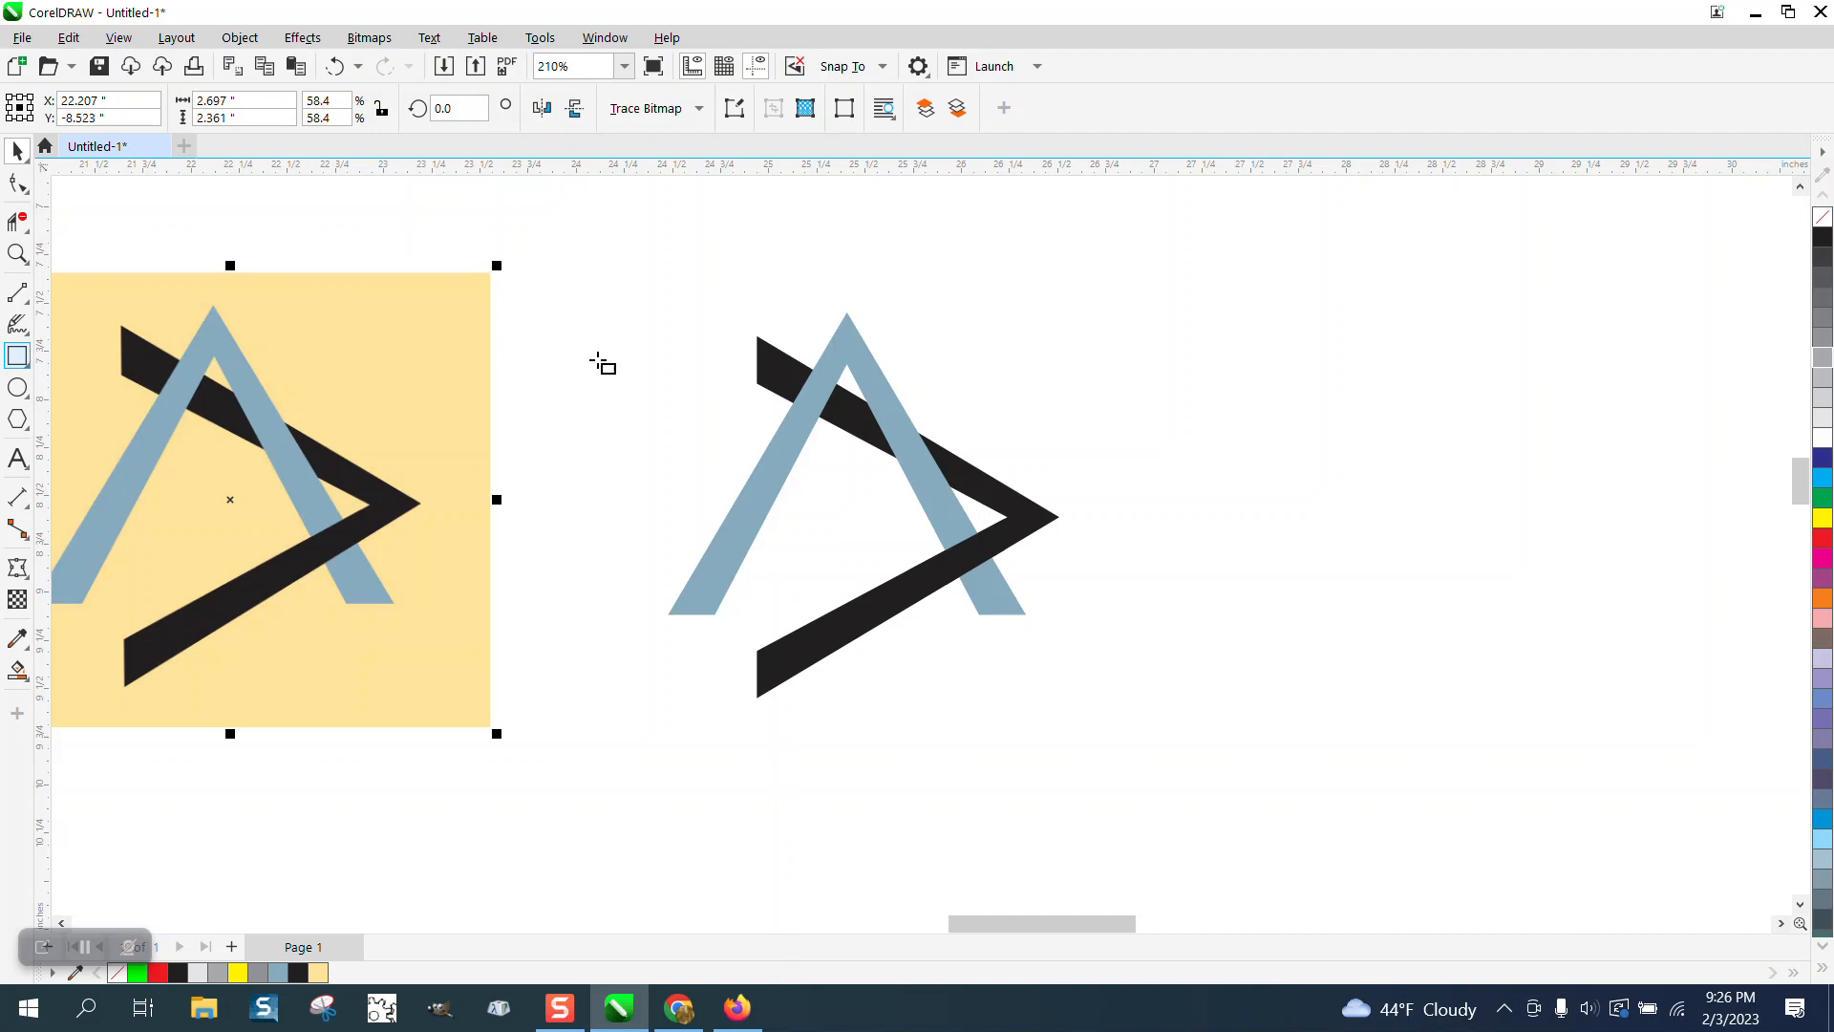
left_click_drag(567, 288, 1162, 725)
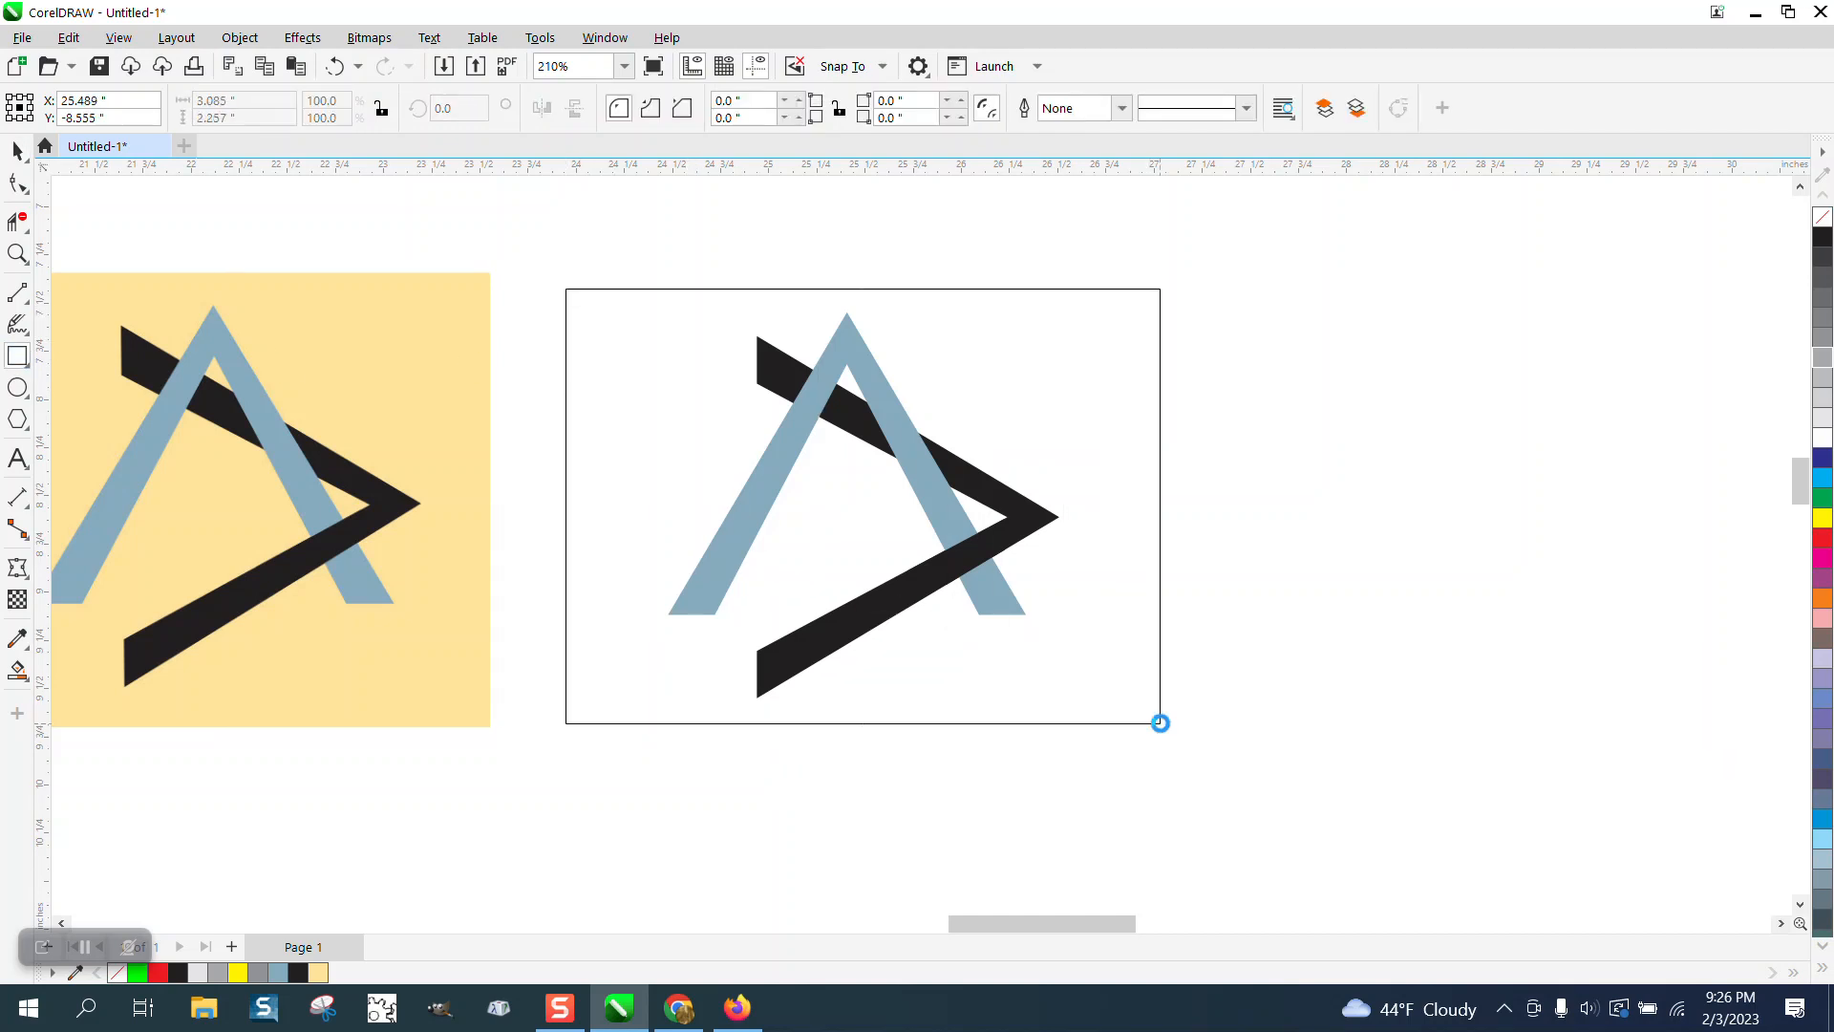
left_click(1822, 518)
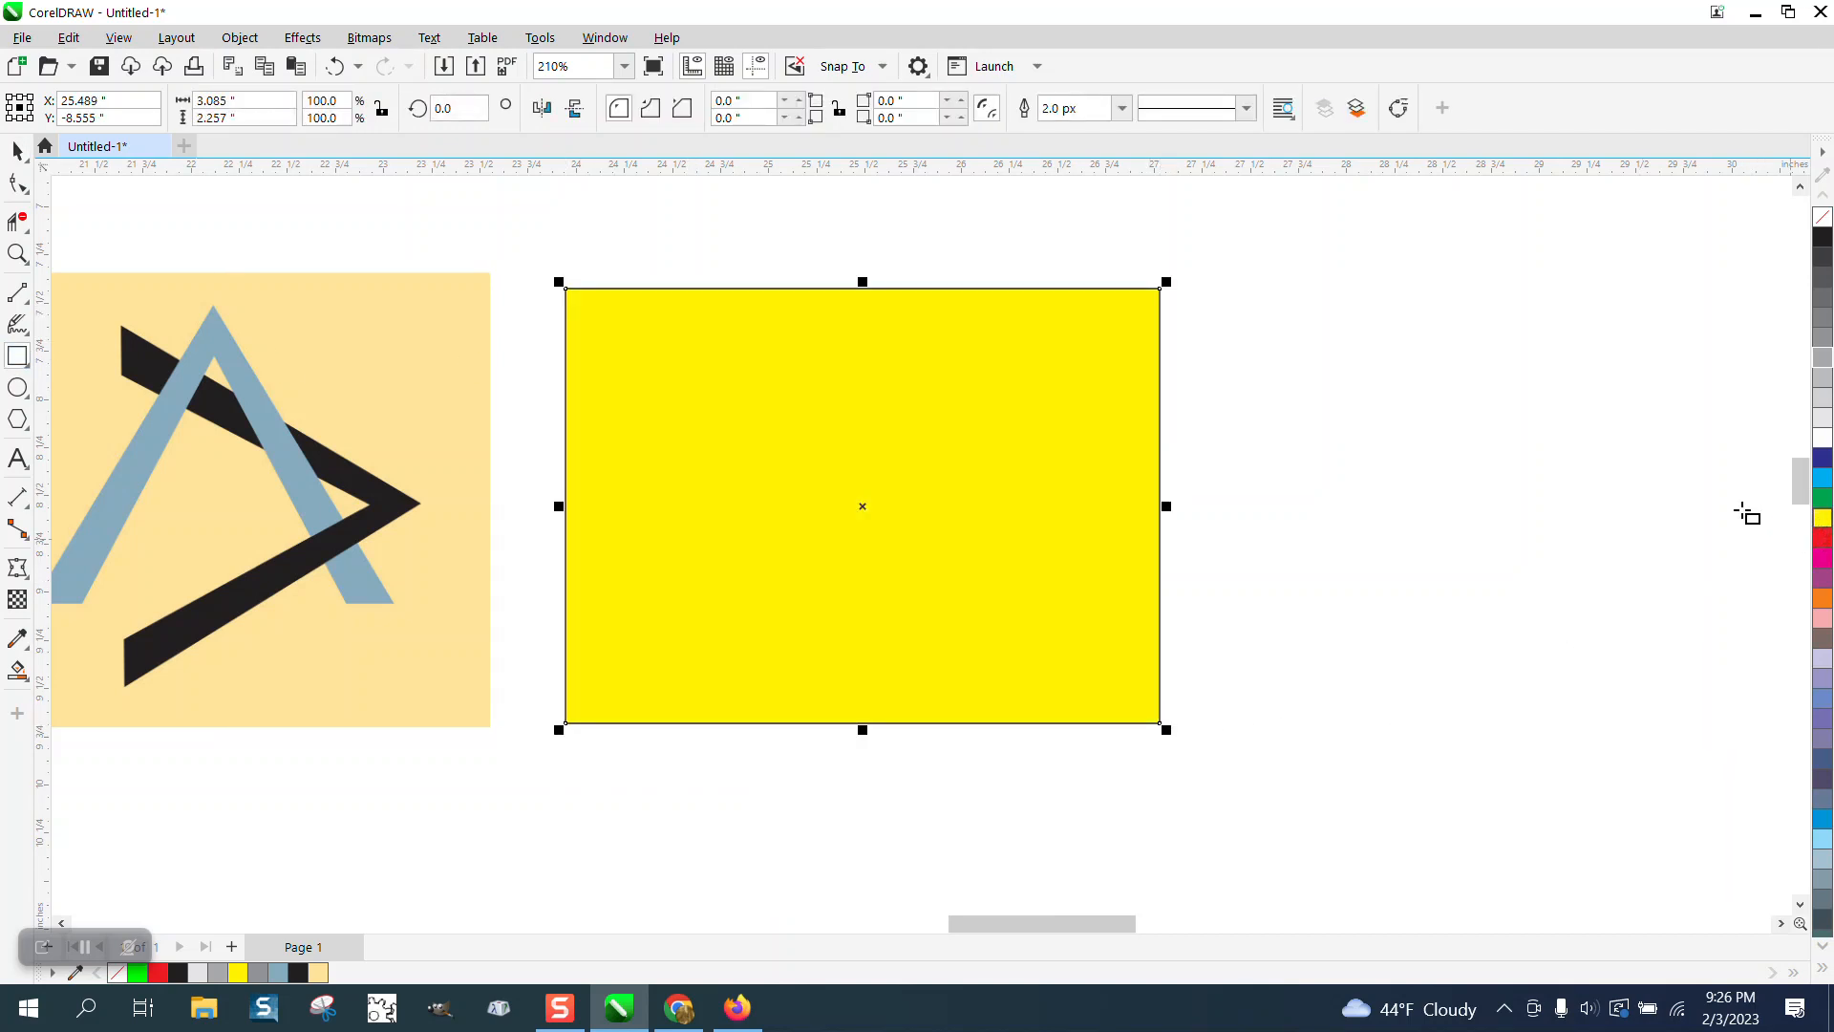
- Send the yellow rectangle to the back so it sits behind the blue A and black V
left_click(240, 38)
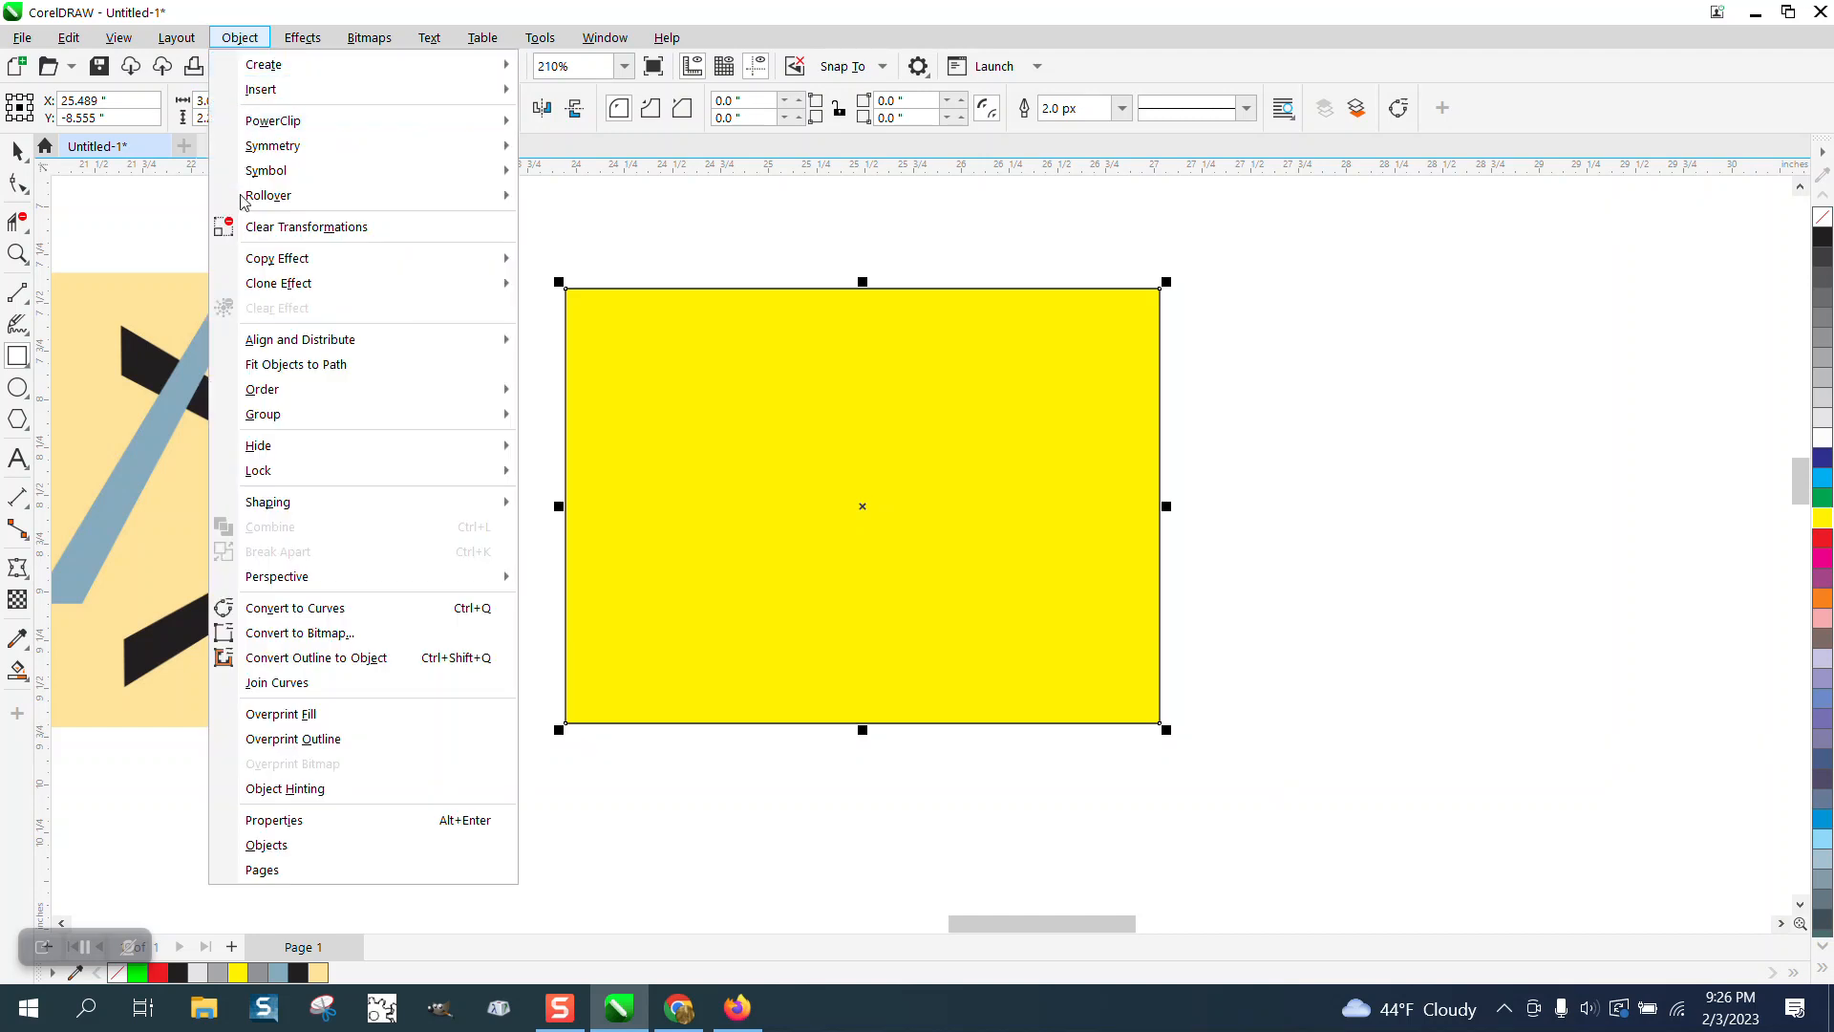
mouse_move(267, 391)
left_click(578, 420)
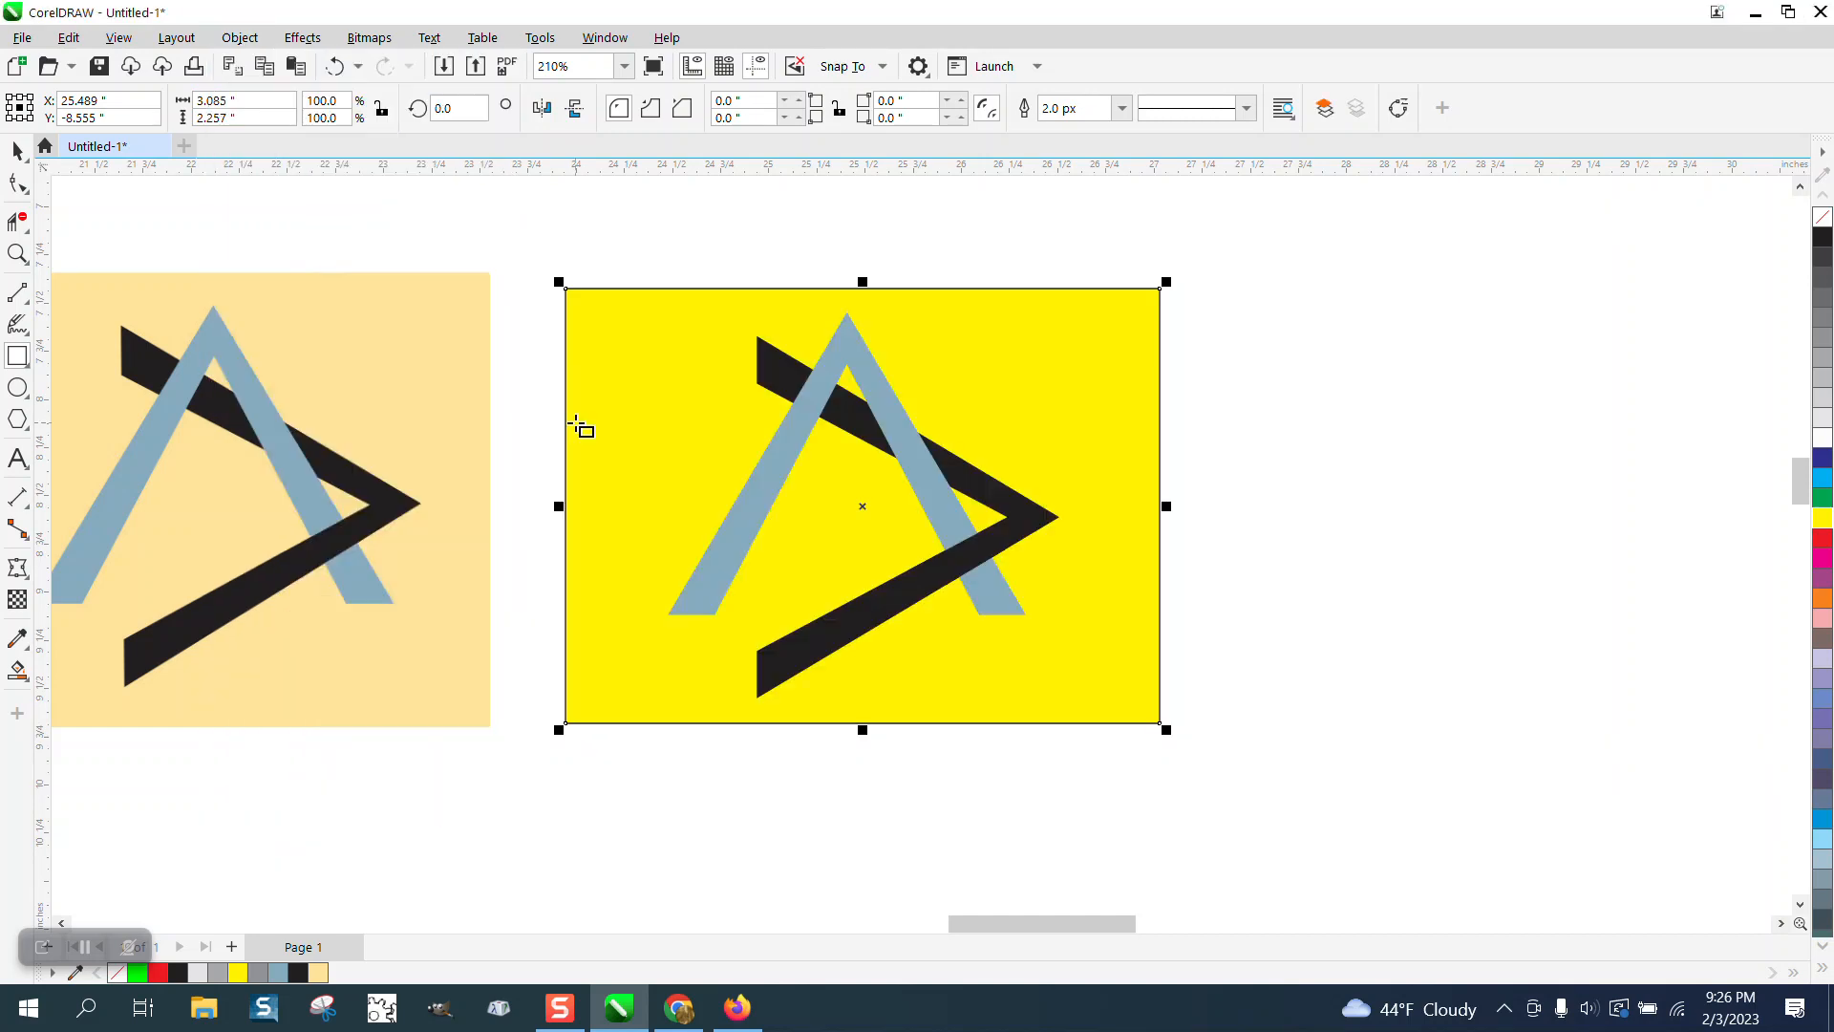
- Fill the background rectangle with the cream colour sampled from the bitmap's background and remove its outline
left_click(27, 151)
left_click(24, 645)
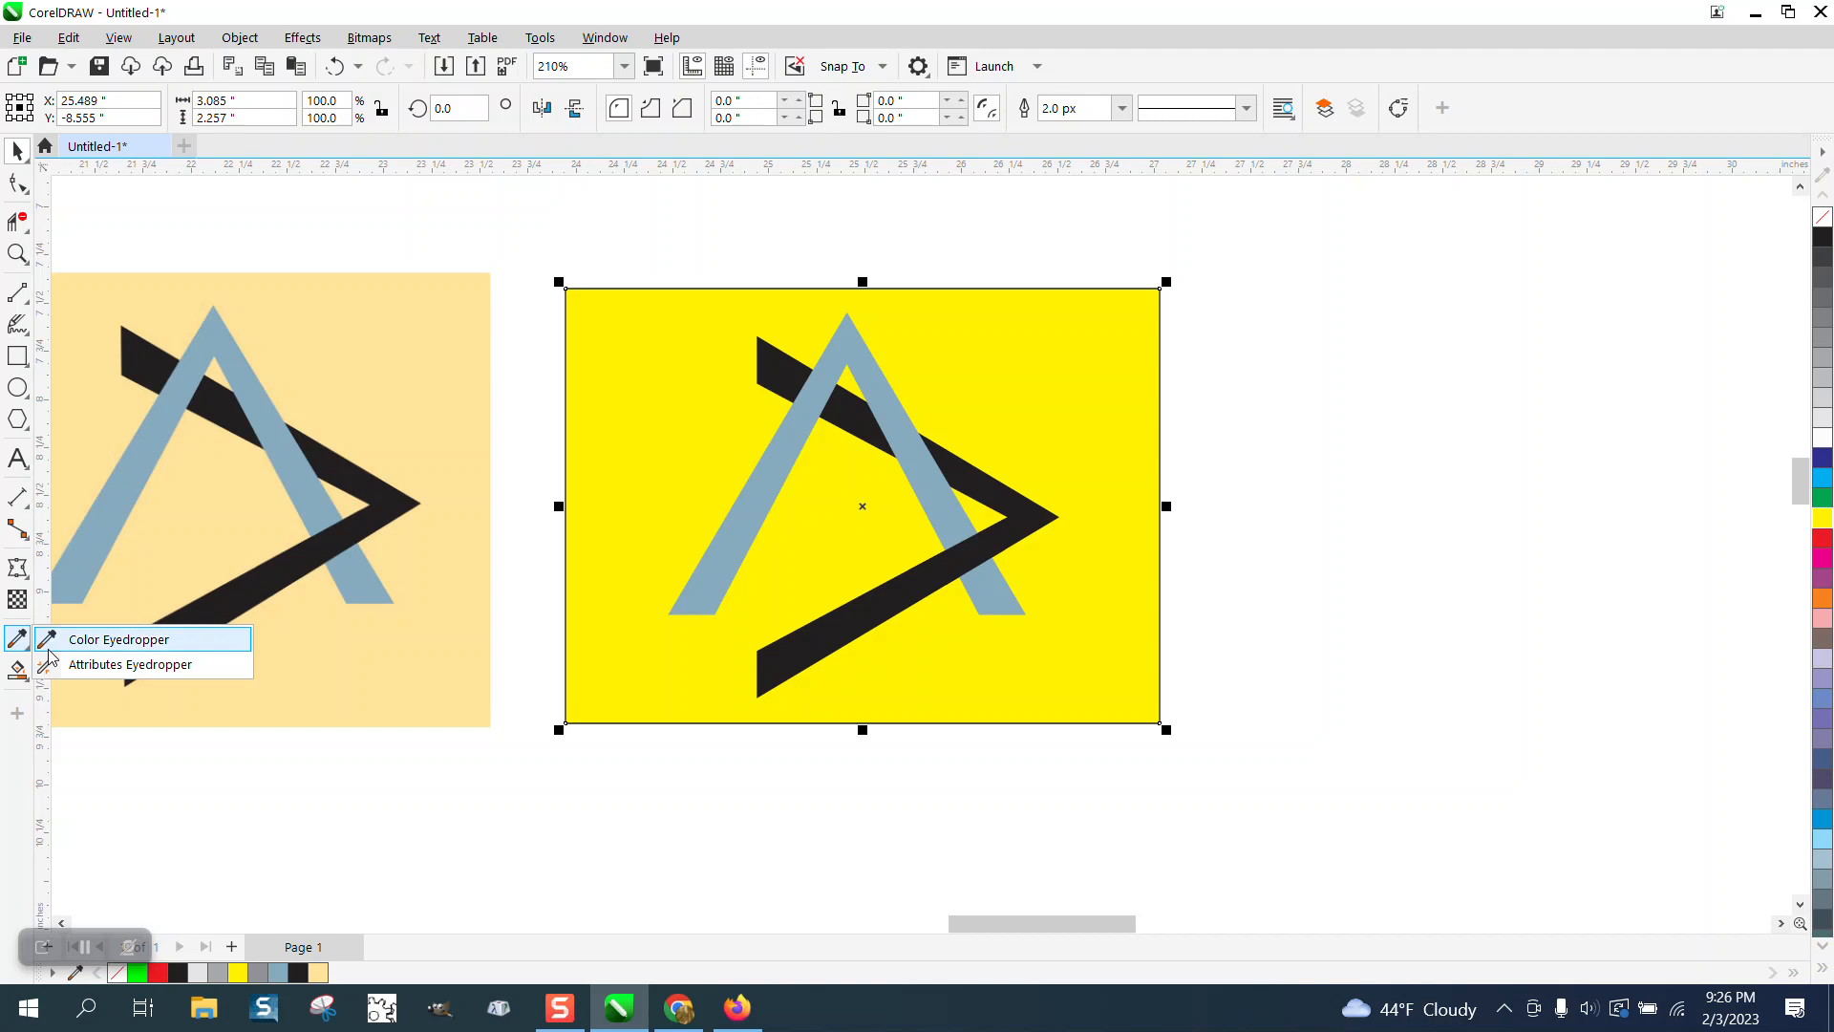
left_click(108, 649)
left_click(352, 657)
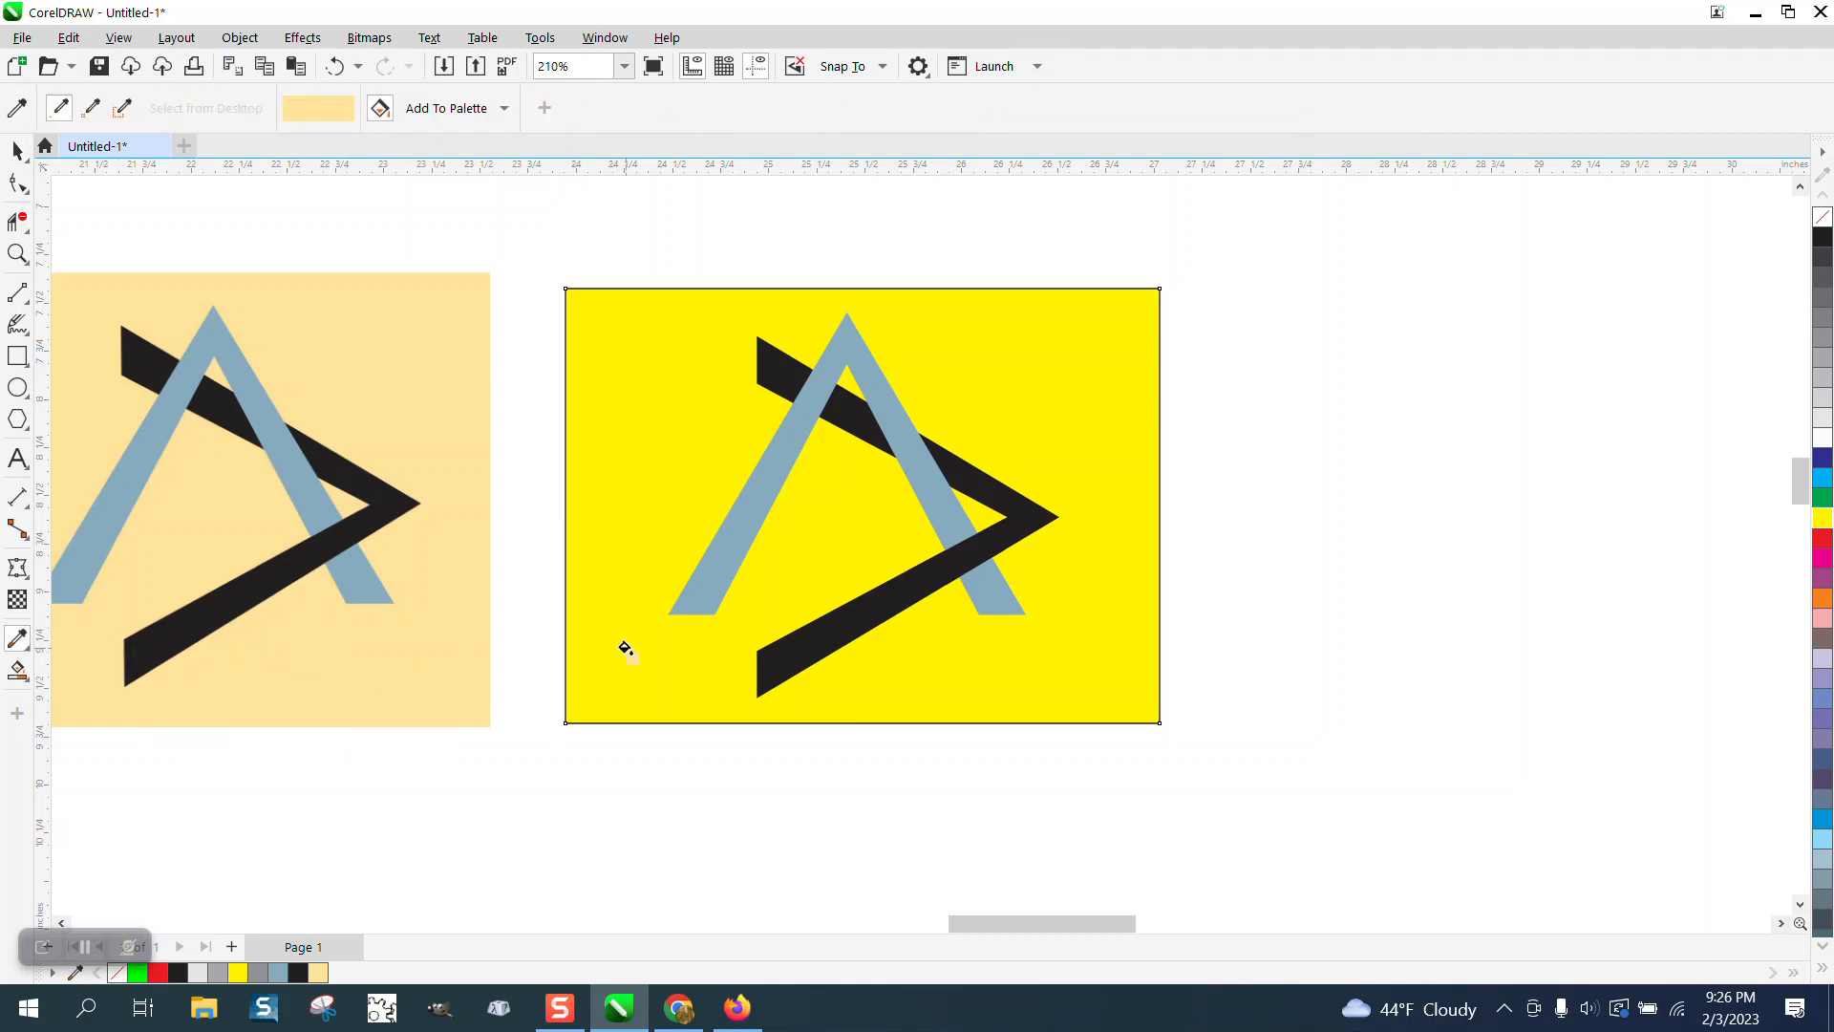
right_click(1822, 217)
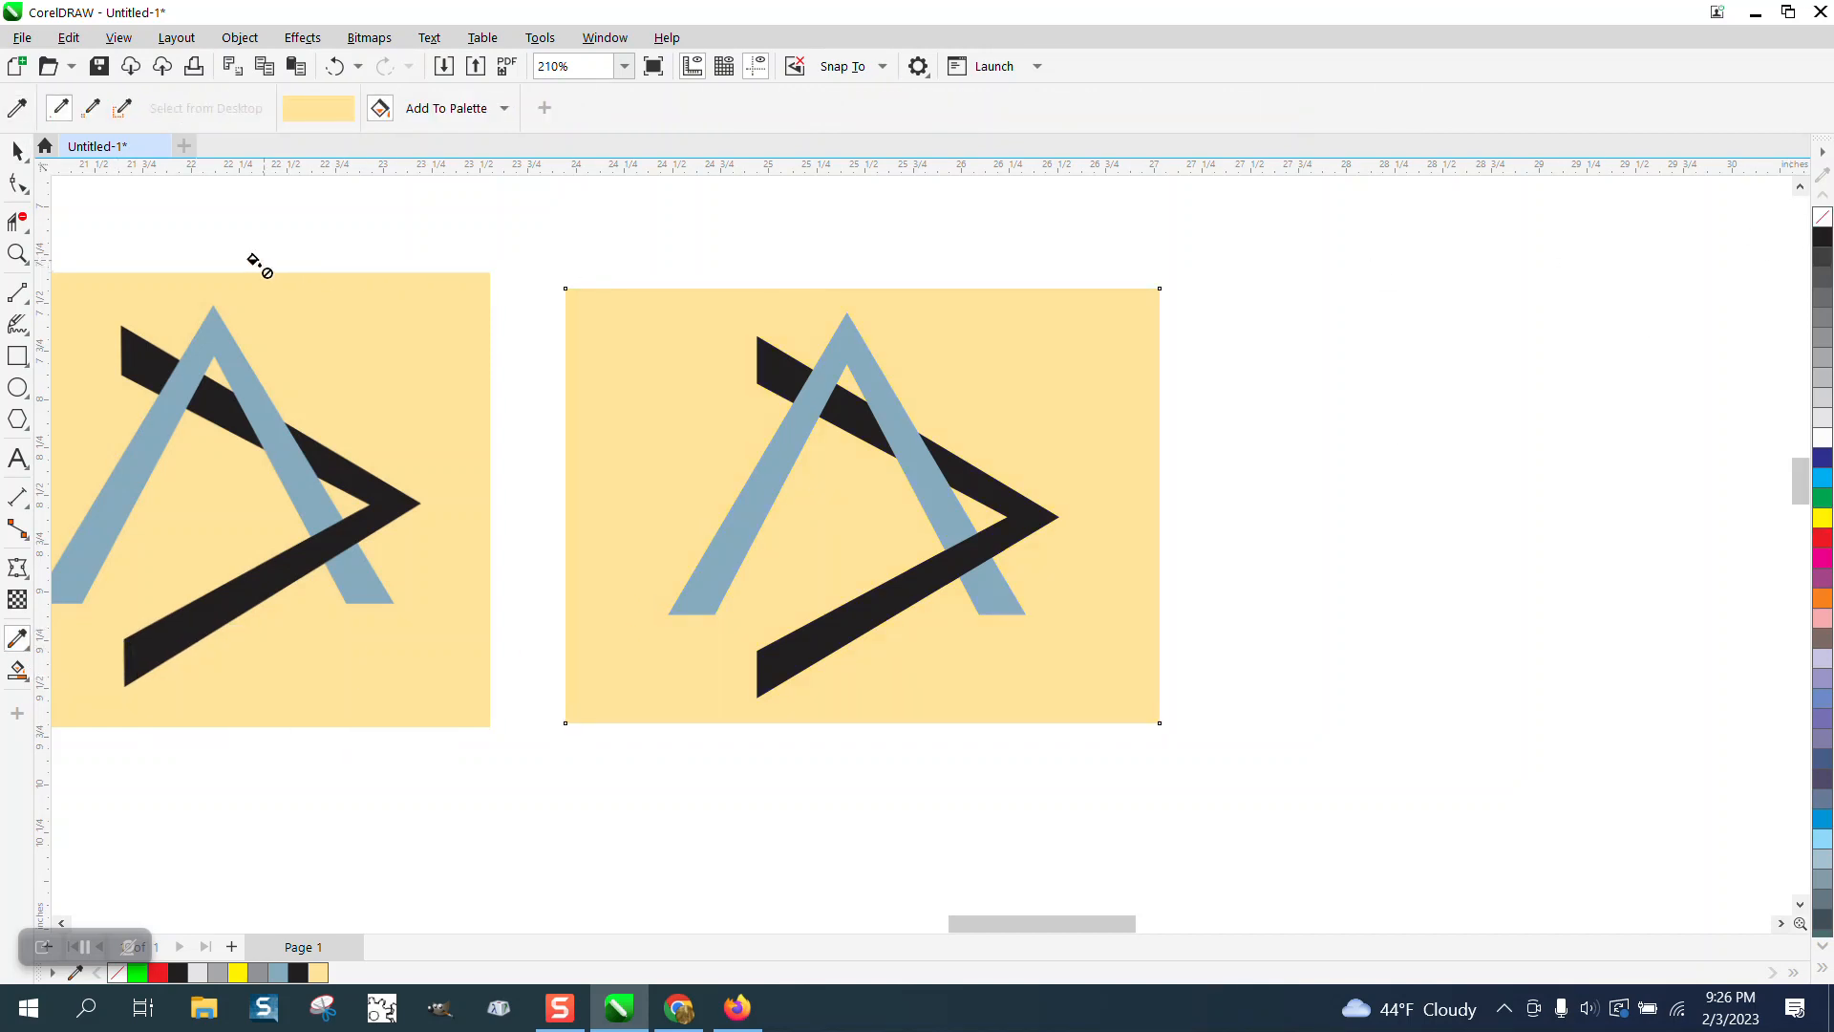
left_click(17, 150)
- Compare the edges and crossings of the original bitmap logo with the vector version, close up and side by side
scroll(921, 454, "down", 1)
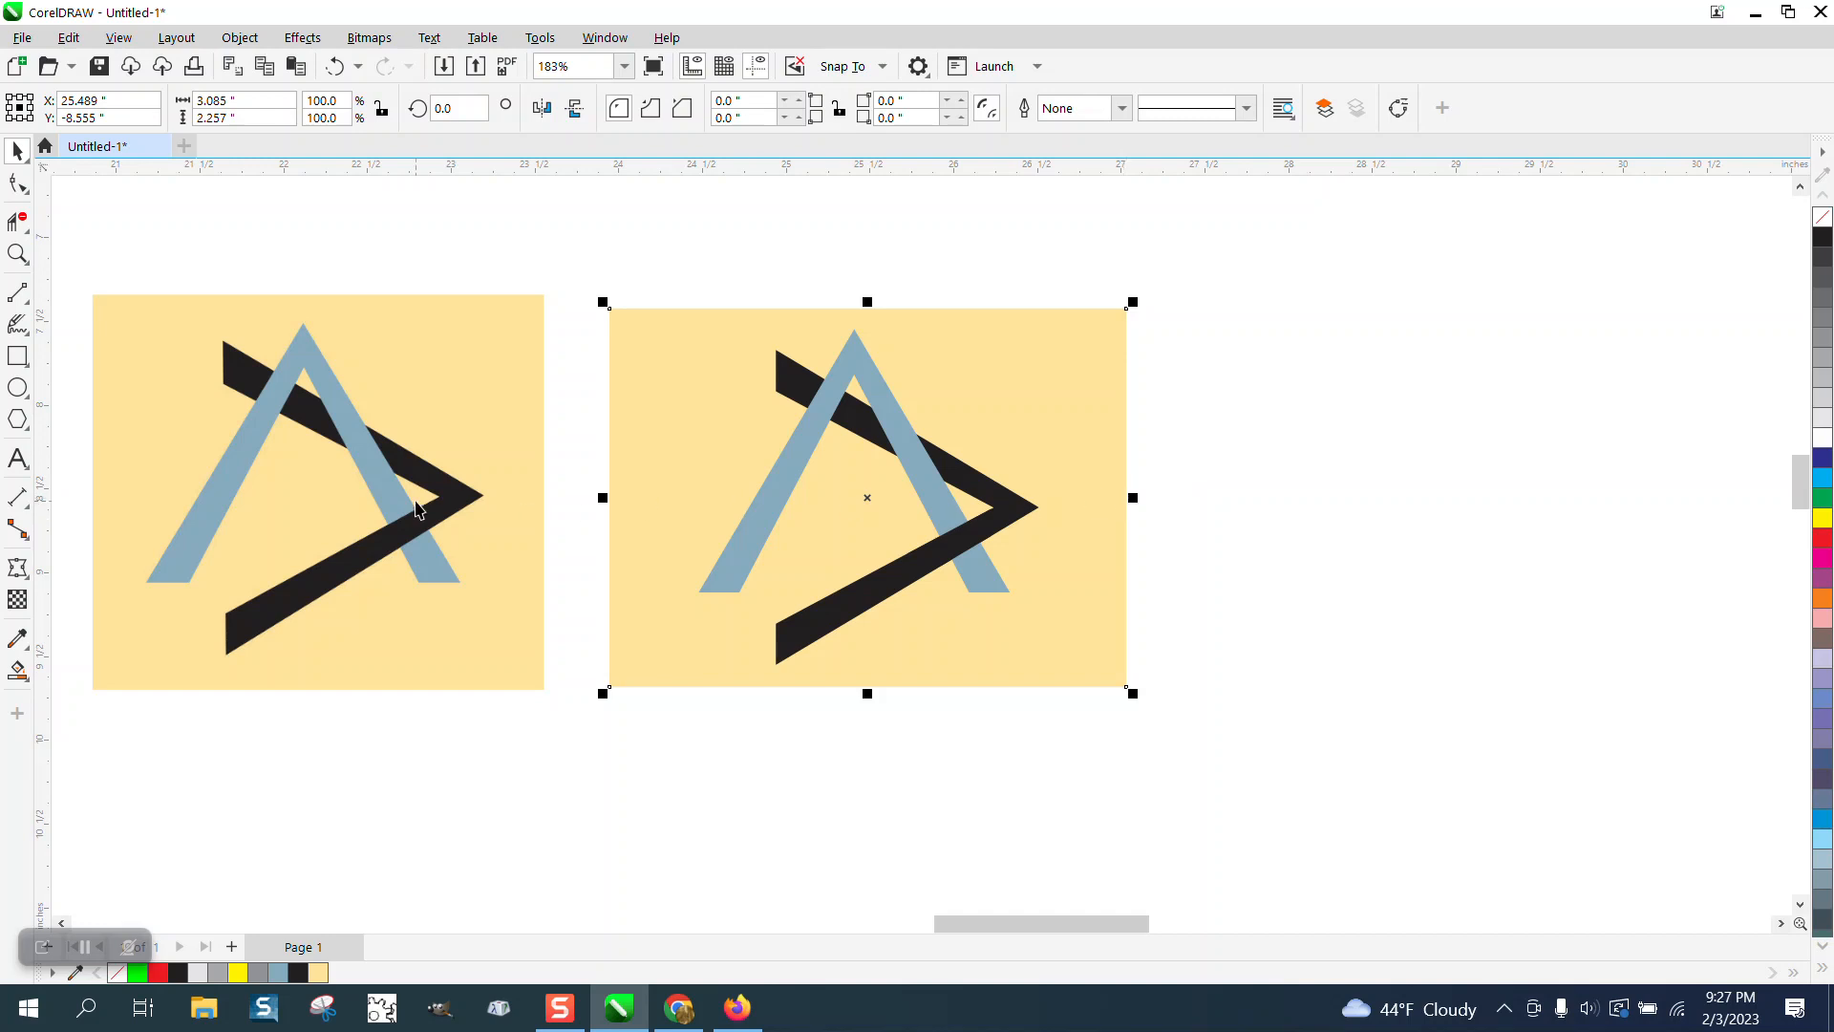
left_click(18, 253)
left_click_drag(247, 350, 410, 432)
scroll(438, 429, "down", 3)
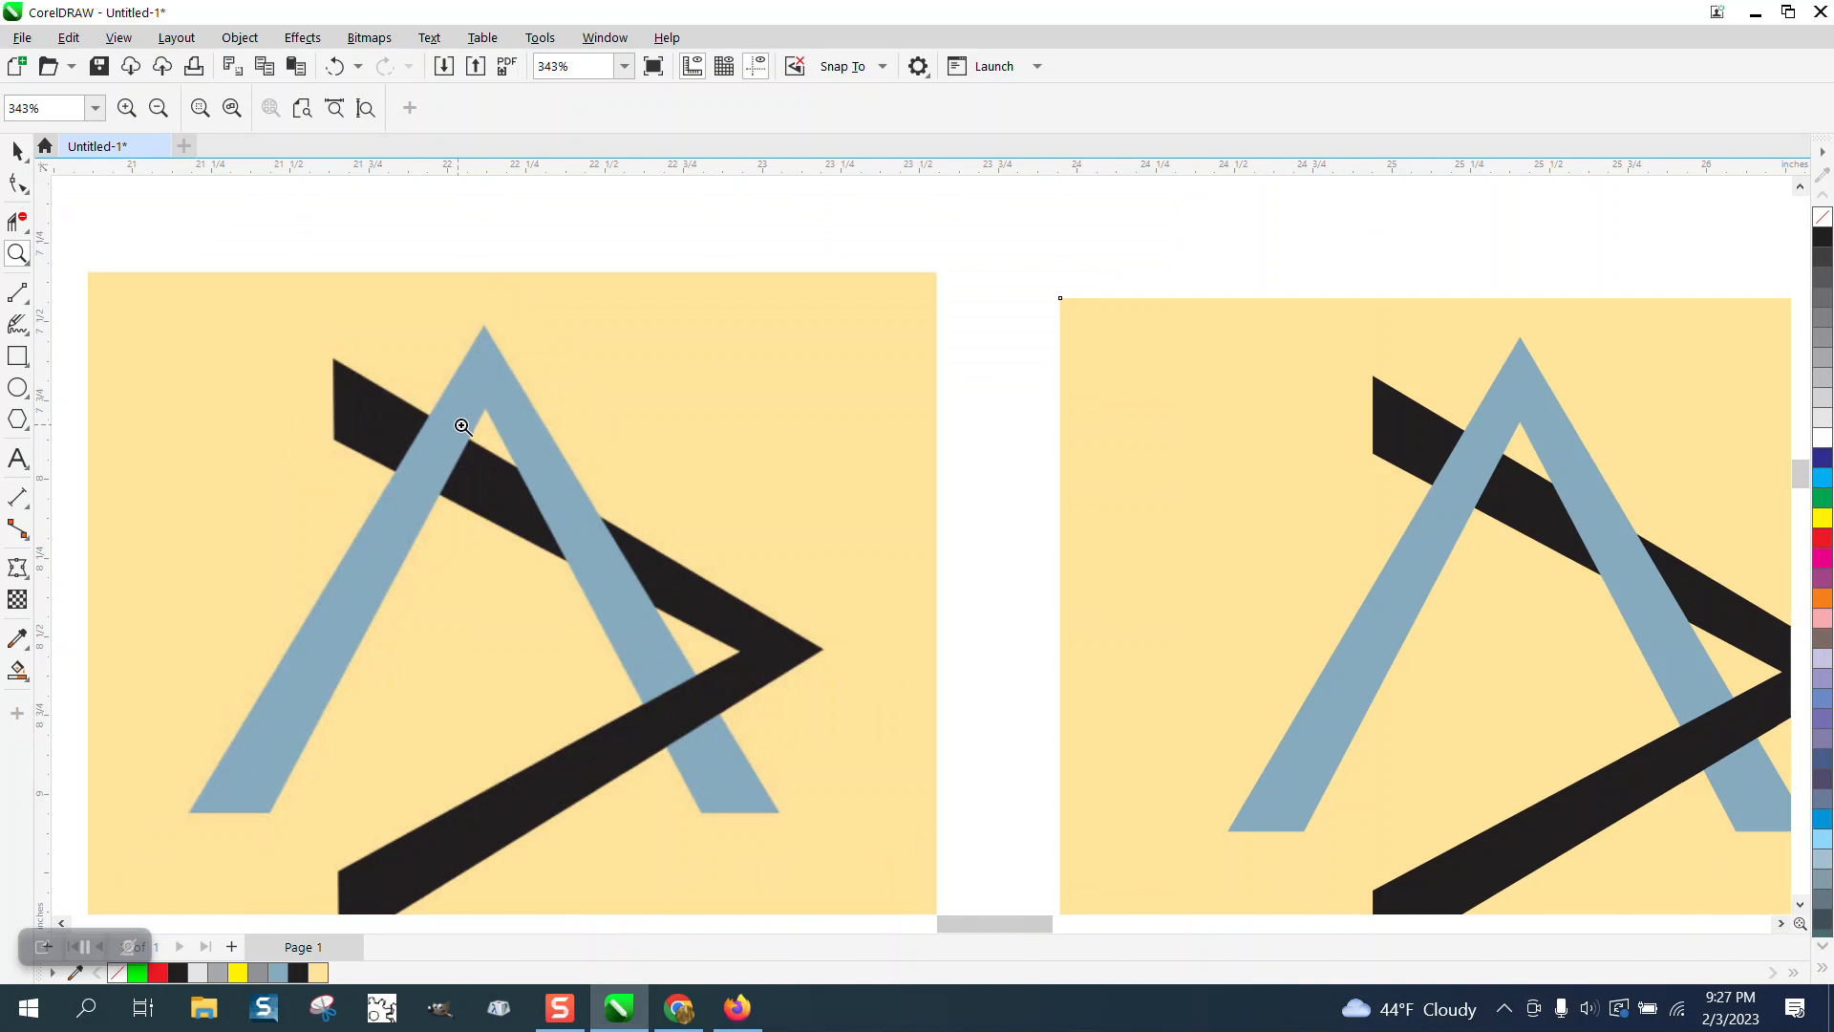
scroll(626, 438, "down", 1)
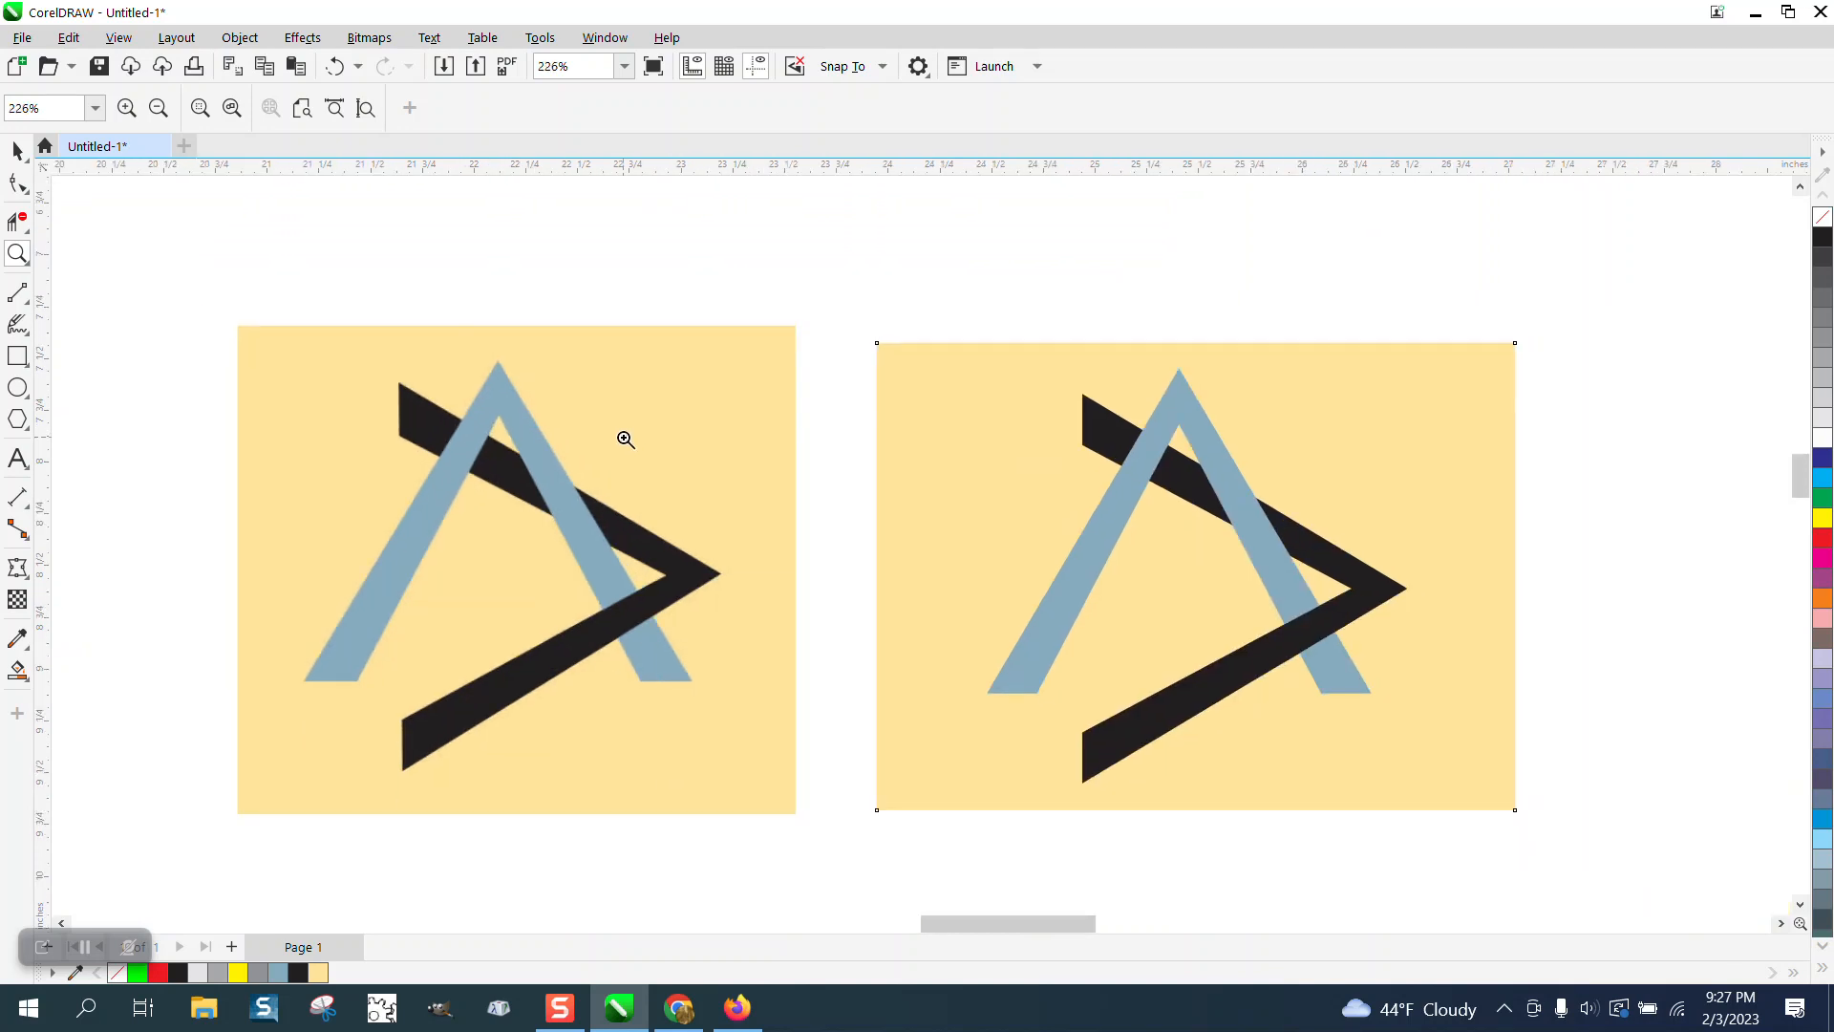
scroll(626, 438, "down", 1)
left_click_drag(301, 353, 1457, 780)
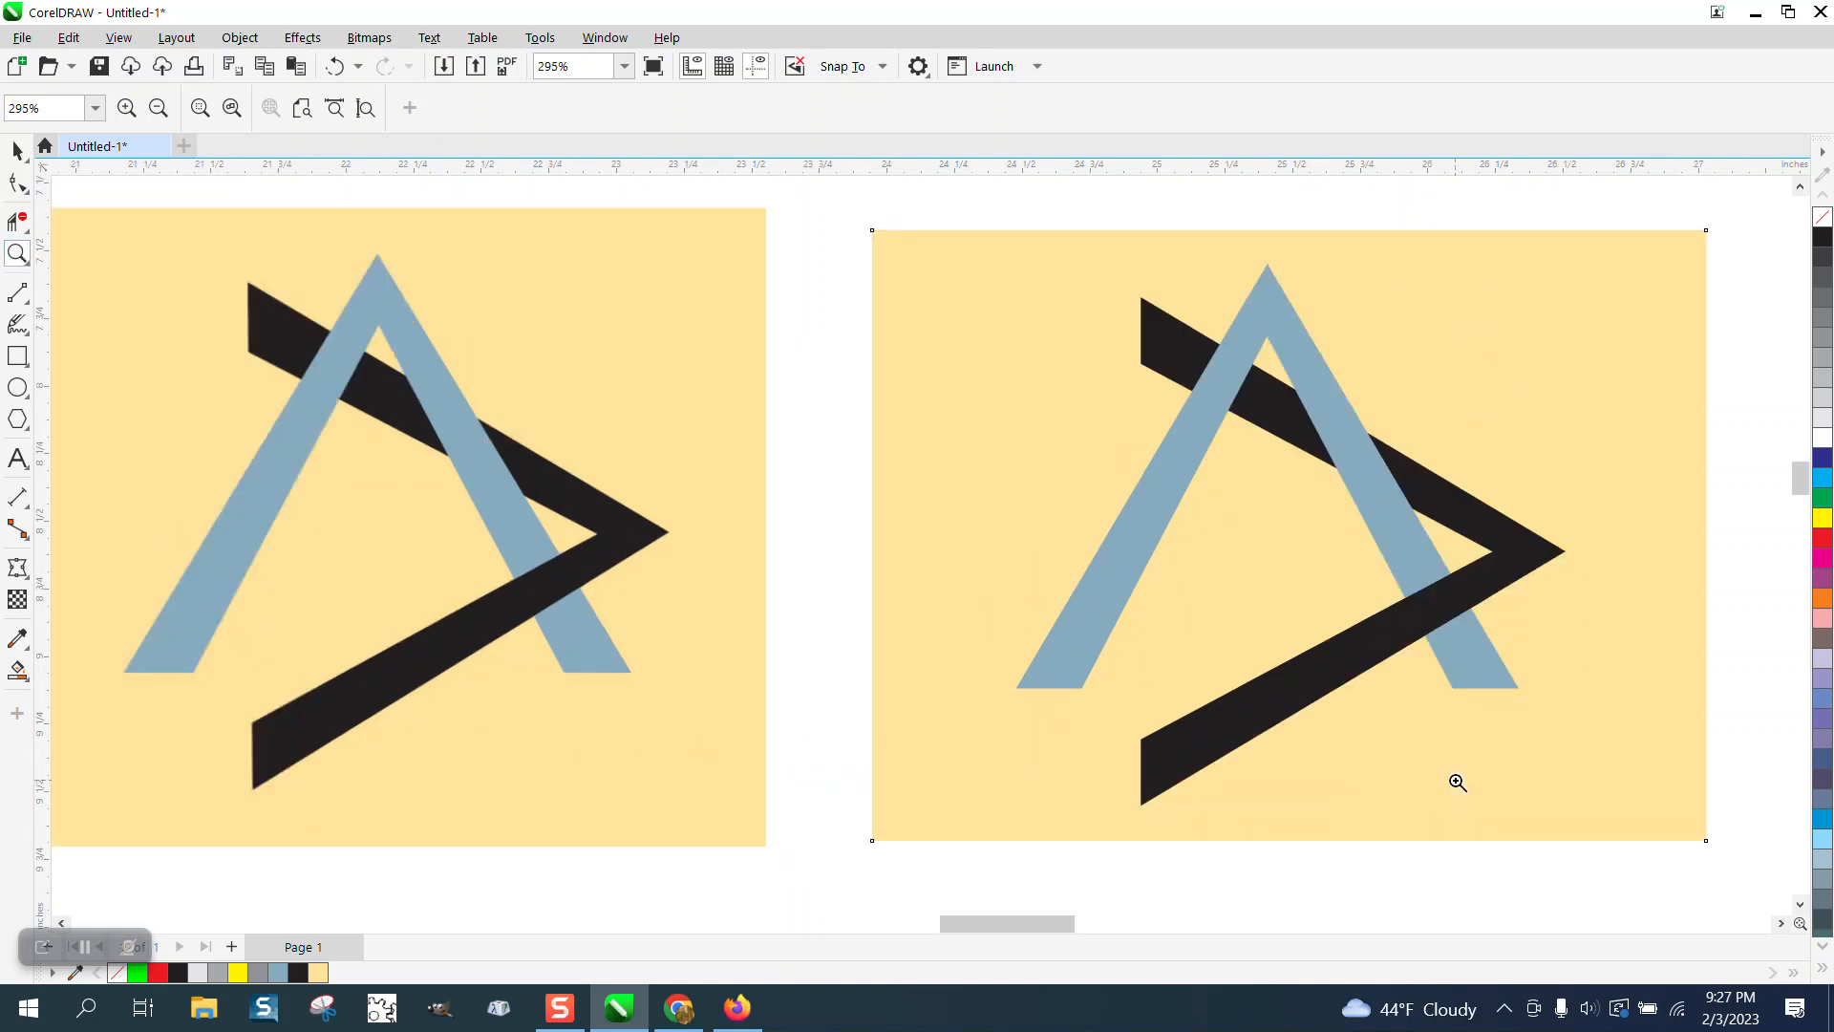